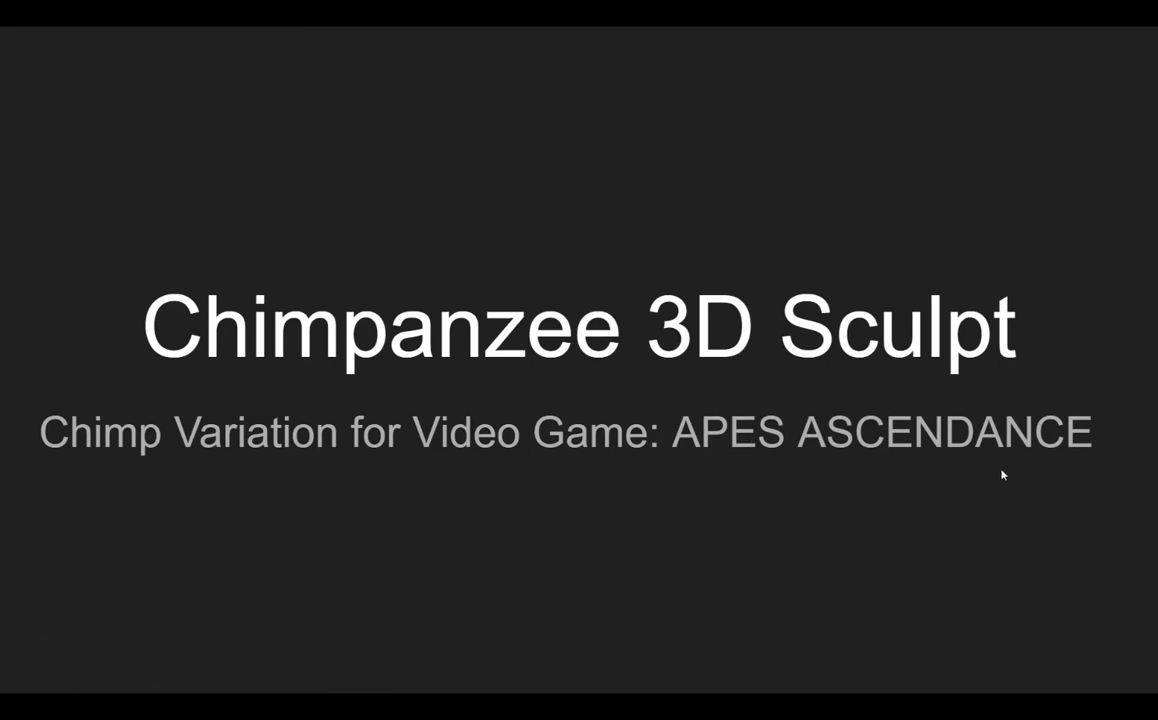
# Step: Advance past the 'What are we creating?' preview slide to the chimpanzee facts slide
pyautogui.press('Right')
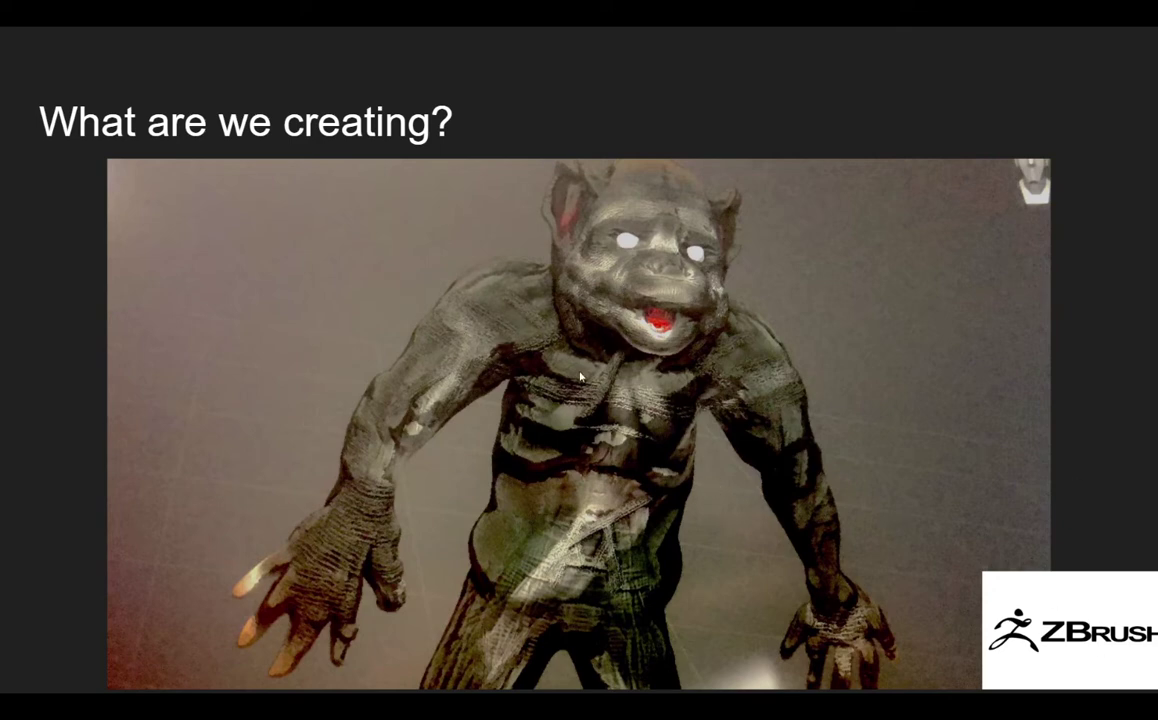
pyautogui.click(402, 288)
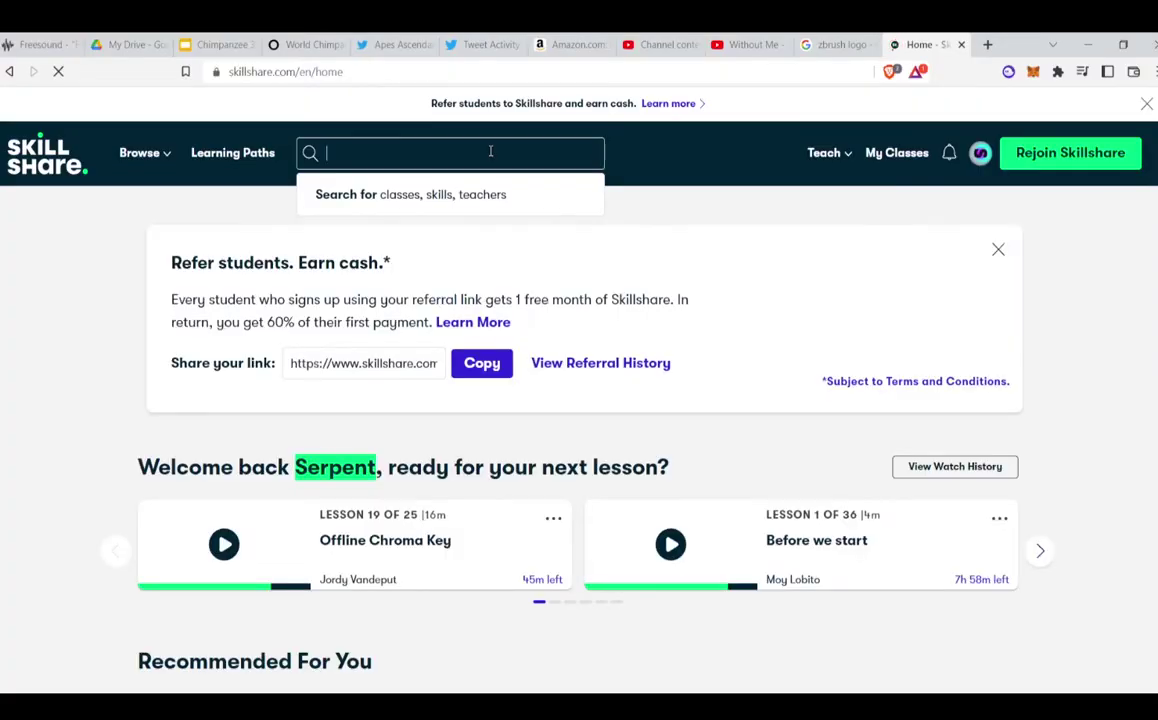
# Step: Search Skillshare for 'zbrush' and scroll through the class results
pyautogui.write('zbrus')
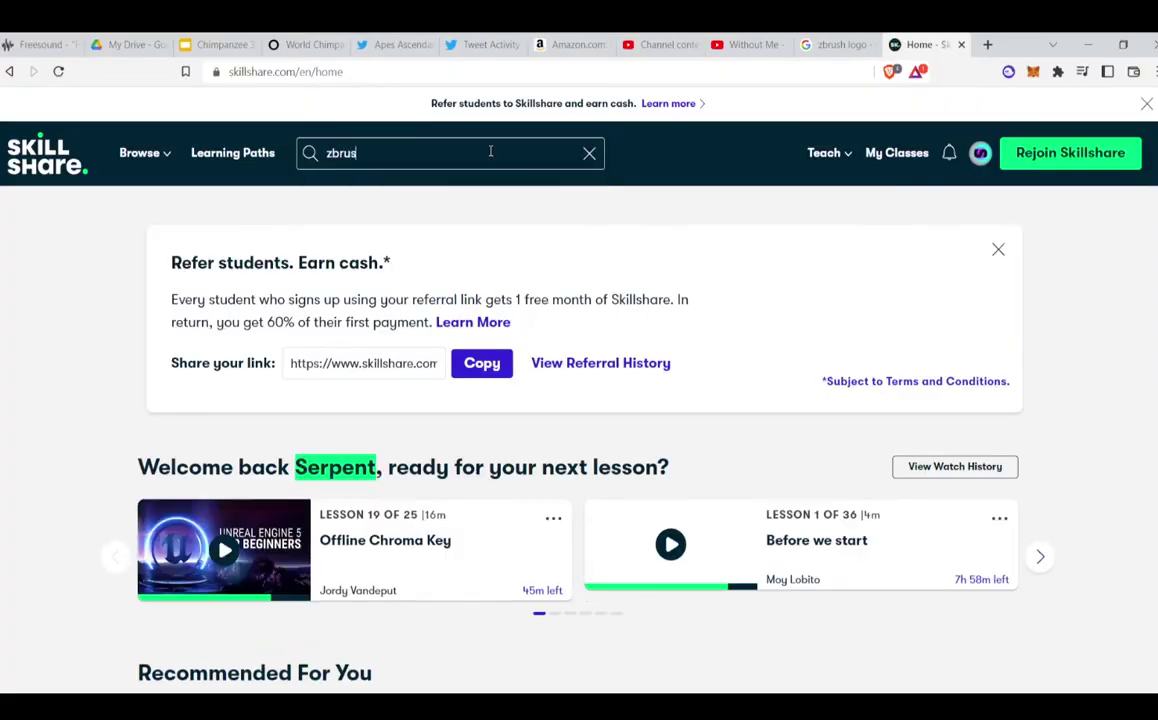
pyautogui.write('h')
pyautogui.press('Return')
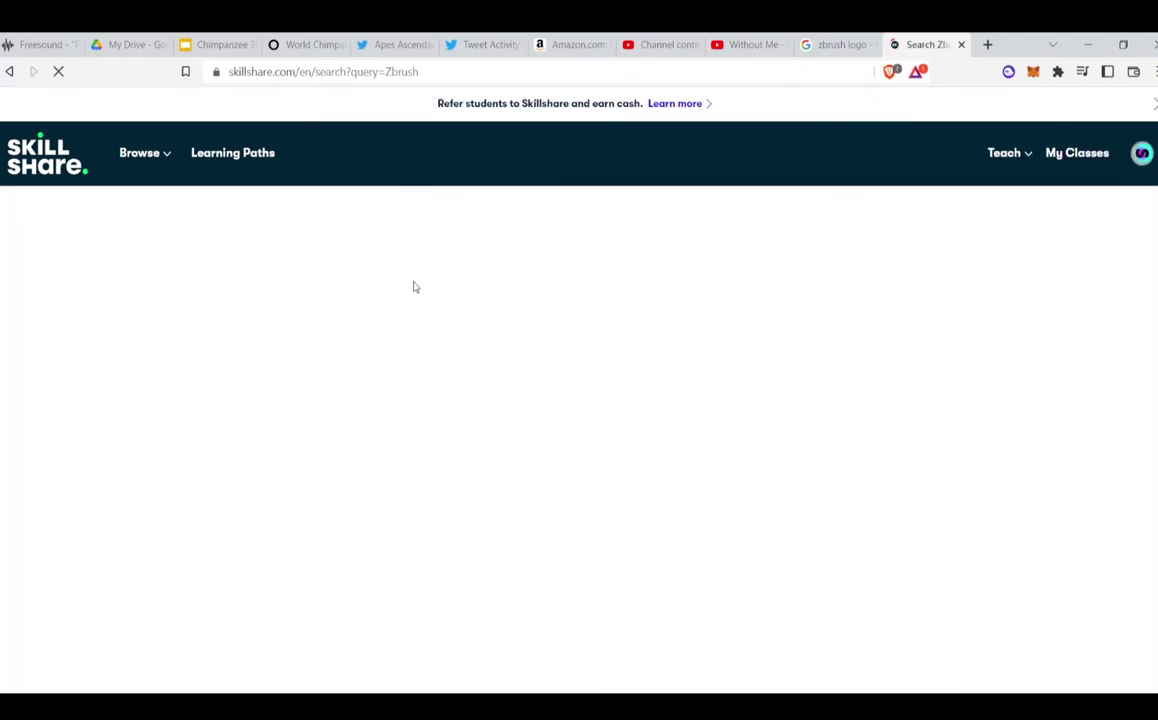
pyautogui.scroll(-3, 443, 263)
pyautogui.scroll(2, 445, 290)
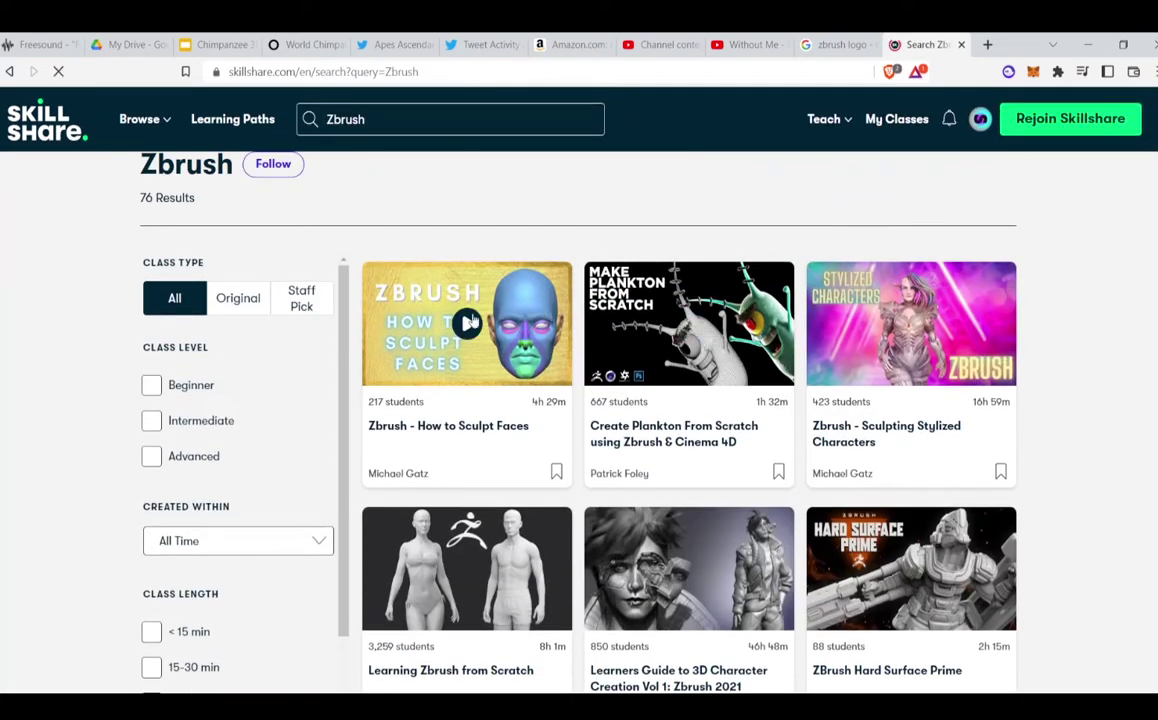
pyautogui.scroll(-2, 470, 370)
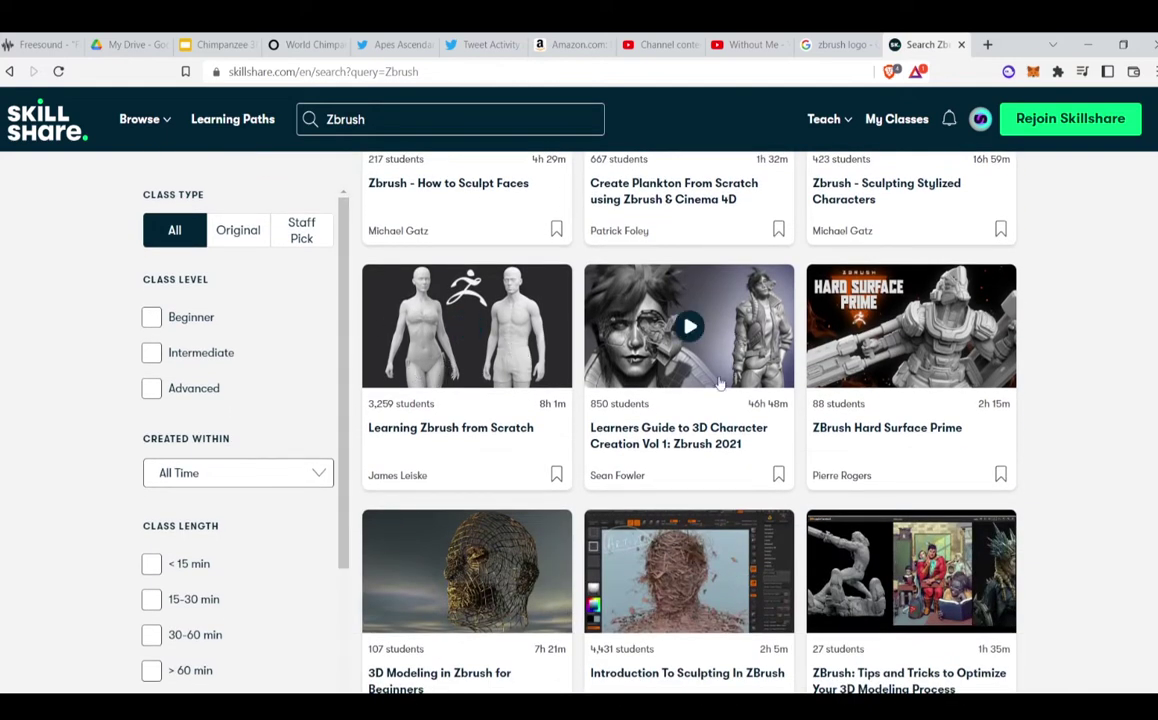
pyautogui.scroll(-3, 690, 340)
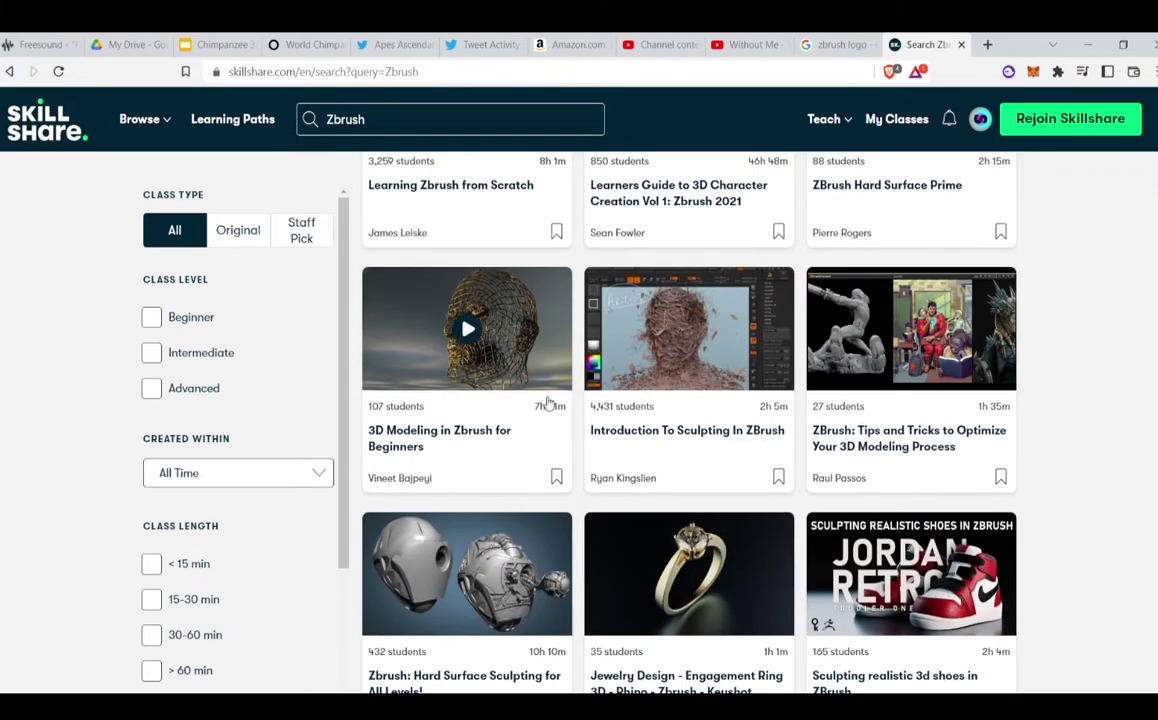
pyautogui.scroll(-2, 540, 400)
pyautogui.scroll(-2, 600, 400)
pyautogui.scroll(-3, 614, 399)
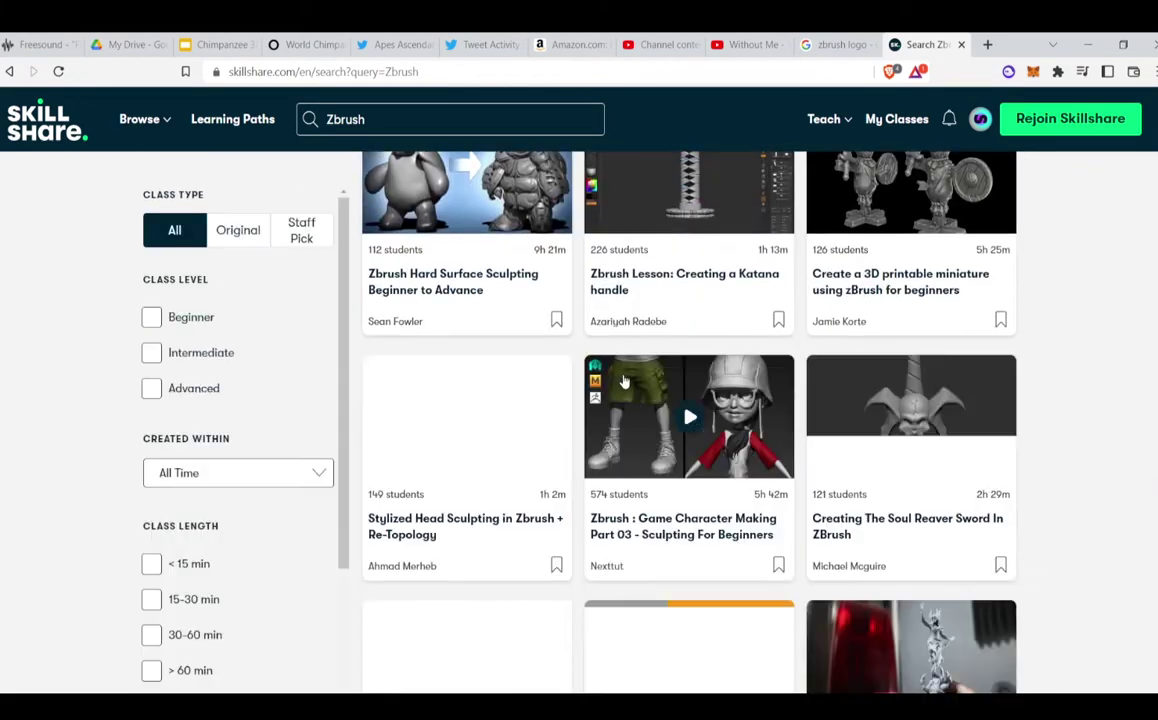
pyautogui.scroll(-1, 645, 378)
pyautogui.scroll(-2, 645, 378)
pyautogui.scroll(-2, 580, 385)
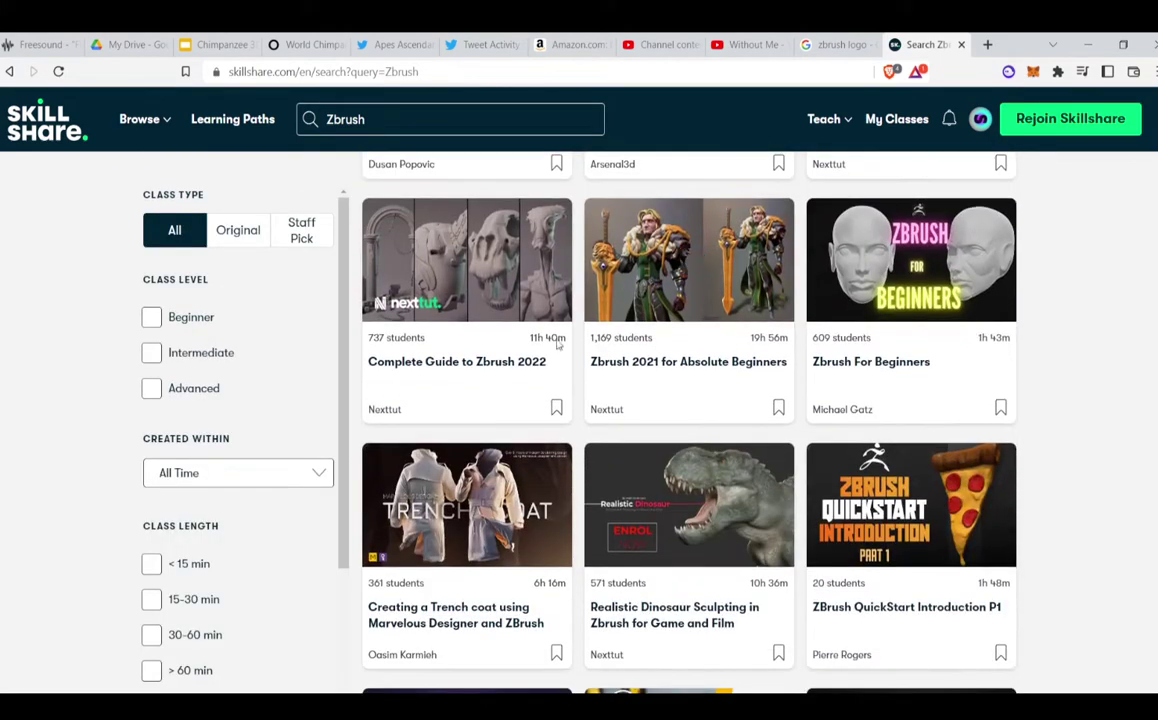
pyautogui.scroll(2, 505, 385)
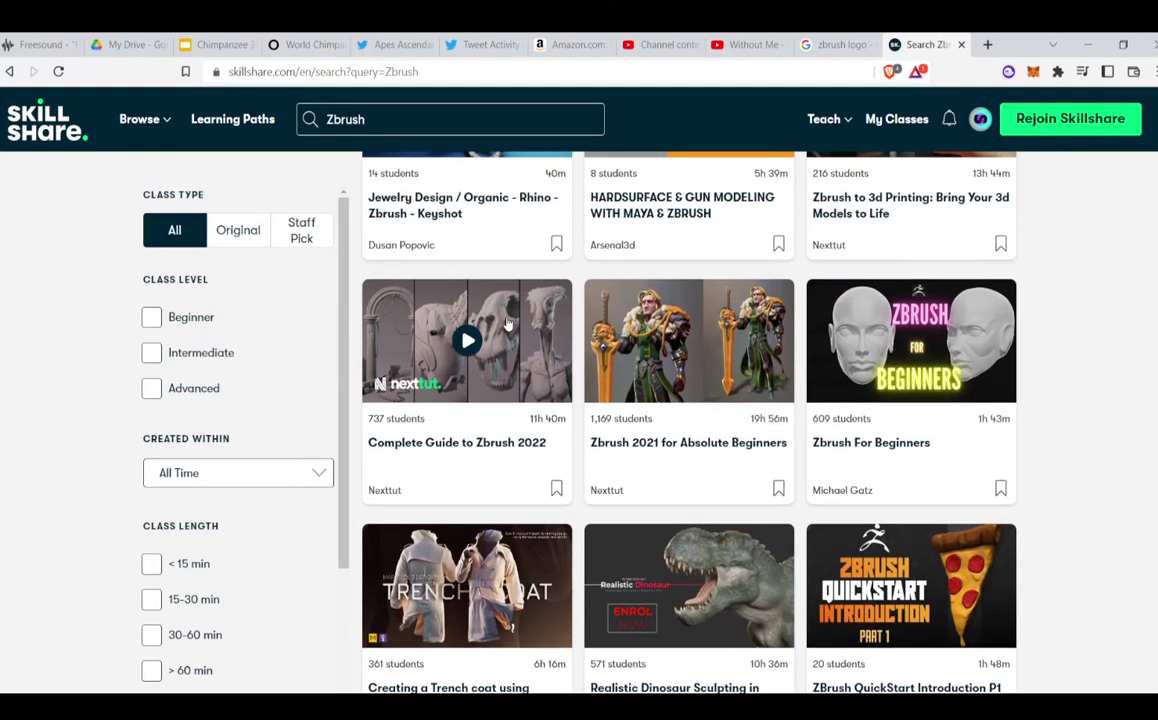
pyautogui.scroll(3, 499, 305)
pyautogui.scroll(5, 440, 200)
pyautogui.scroll(4, 419, 143)
# Step: Replace the query with 'blender animation' and browse those class results
pyautogui.doubleClick(400, 122)
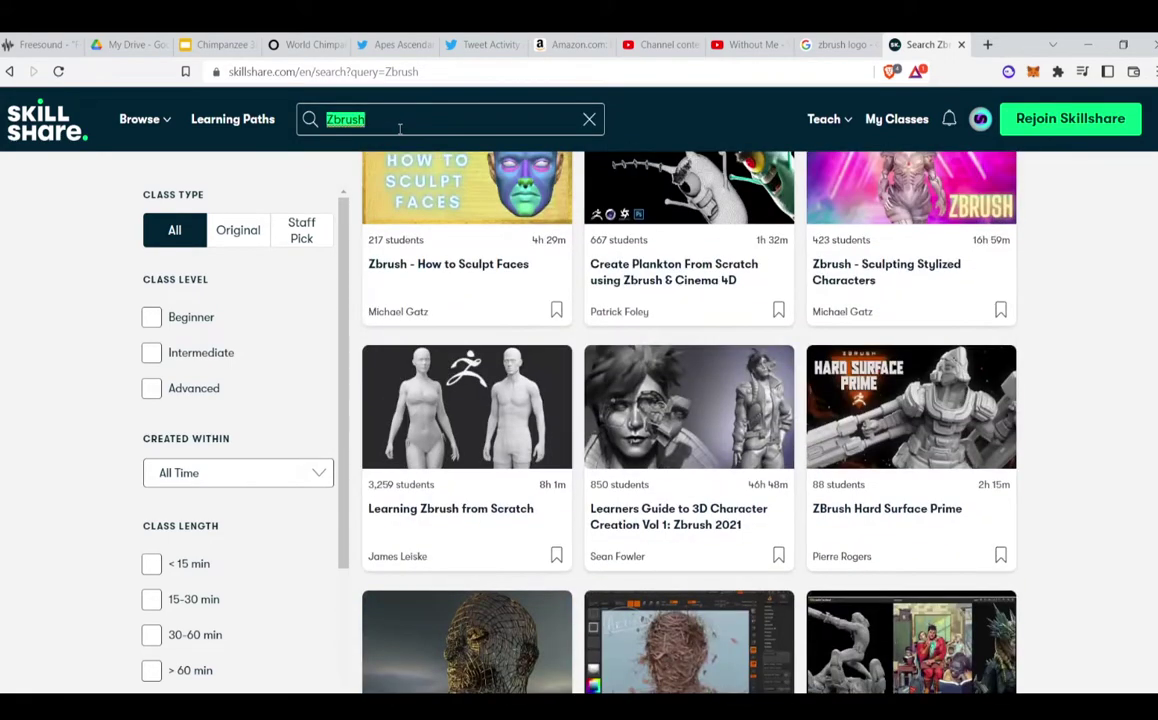
pyautogui.write('blender a')
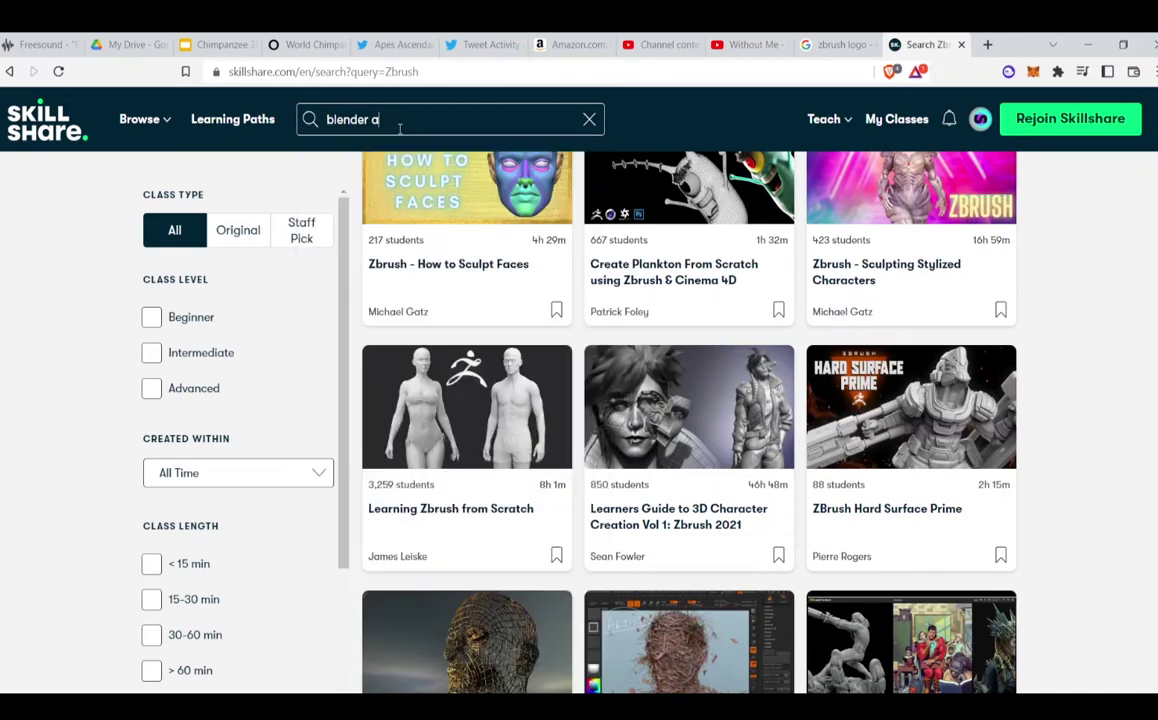
pyautogui.write('nimation')
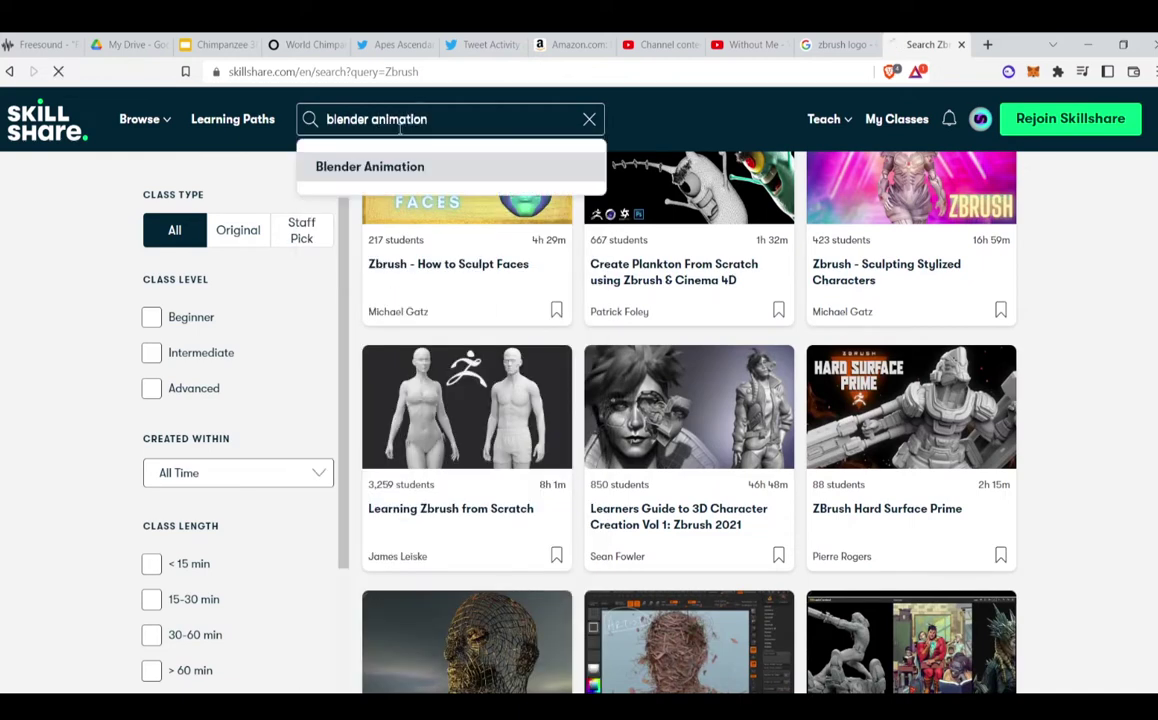
pyautogui.press('Return')
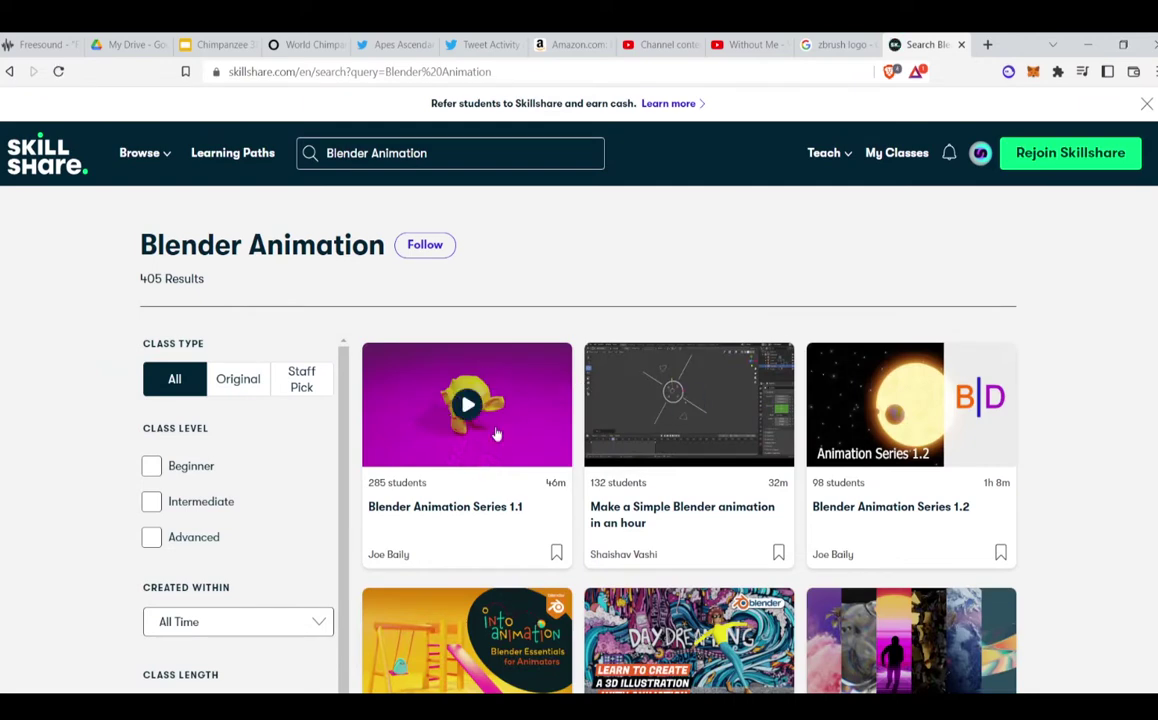
pyautogui.moveTo(466, 404)
pyautogui.scroll(-3, 470, 400)
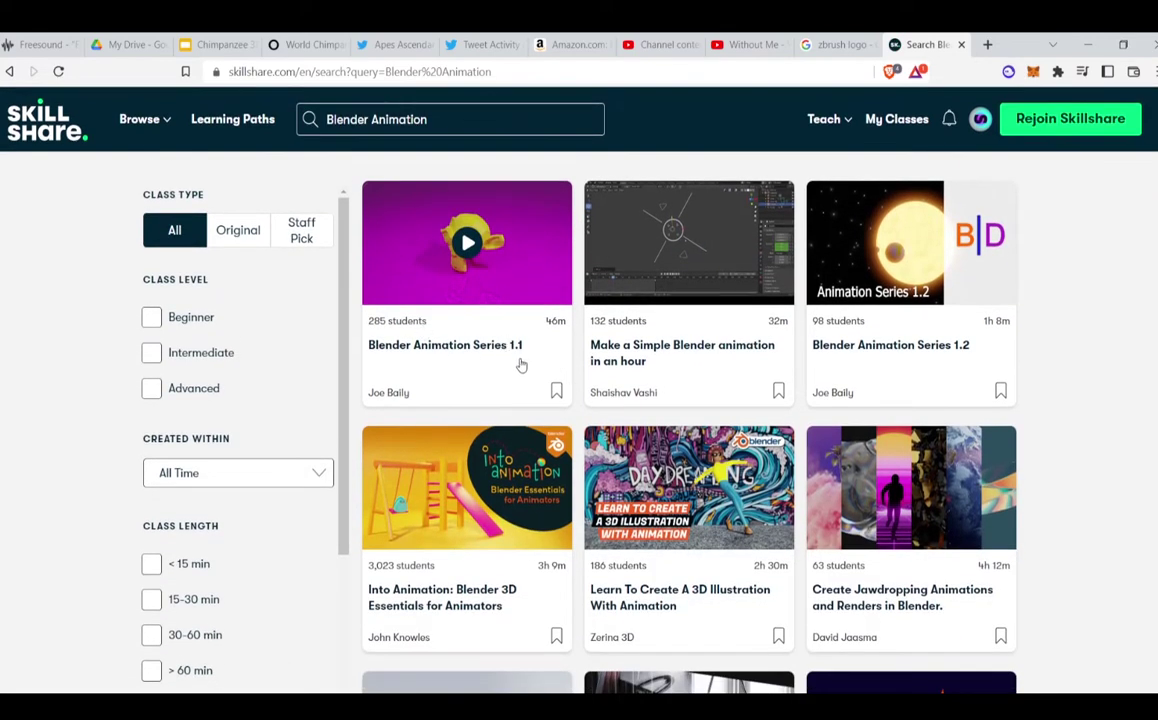
pyautogui.moveTo(689, 243)
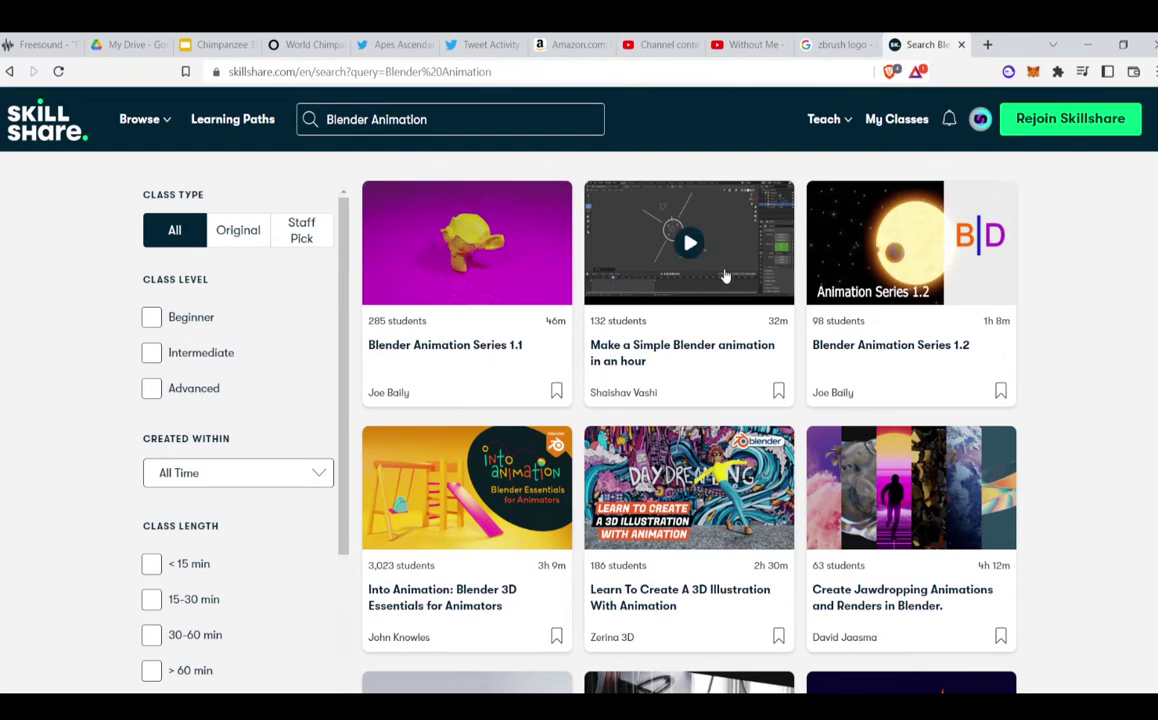
pyautogui.scroll(-3, 690, 320)
pyautogui.scroll(-3, 637, 325)
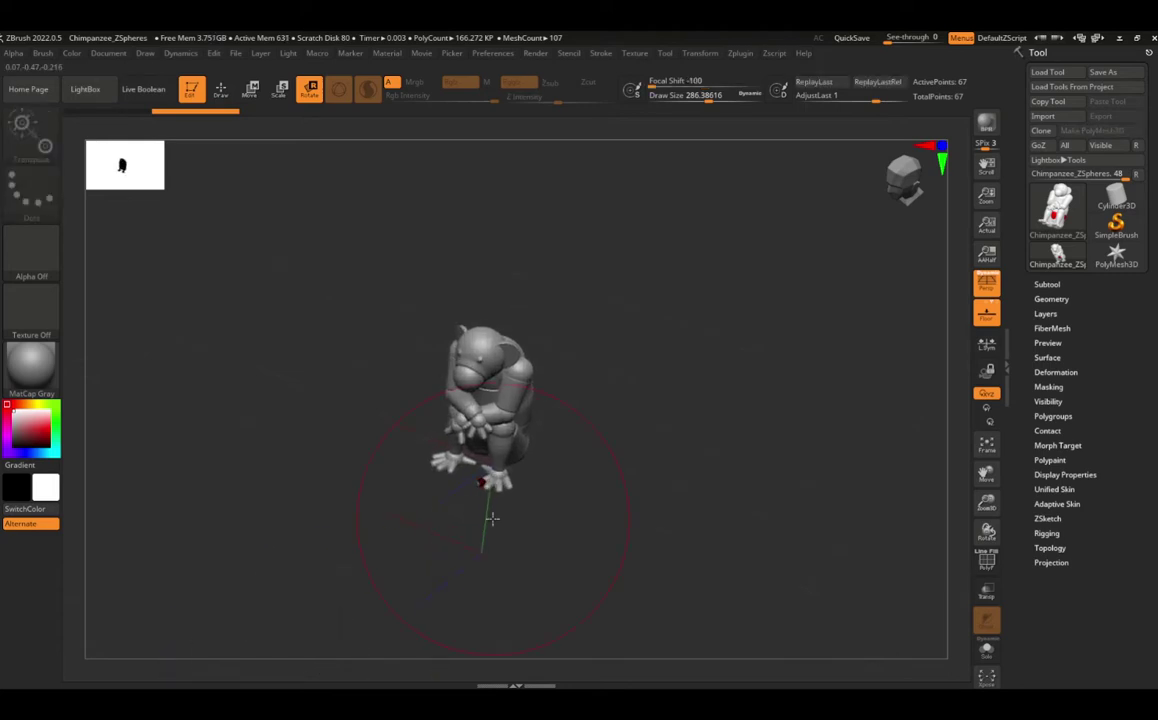
# Step: With the Move tool, drag the arm, torso and leg ZSpheres into an extended pose
pyautogui.press('w')
pyautogui.moveTo(550, 406)
pyautogui.mouseDown()
pyautogui.moveTo(578, 400)
pyautogui.moveTo(567, 572)
pyautogui.moveTo(706, 420)
pyautogui.mouseUp()
pyautogui.moveTo(716, 432); pyautogui.dragTo(700, 420)
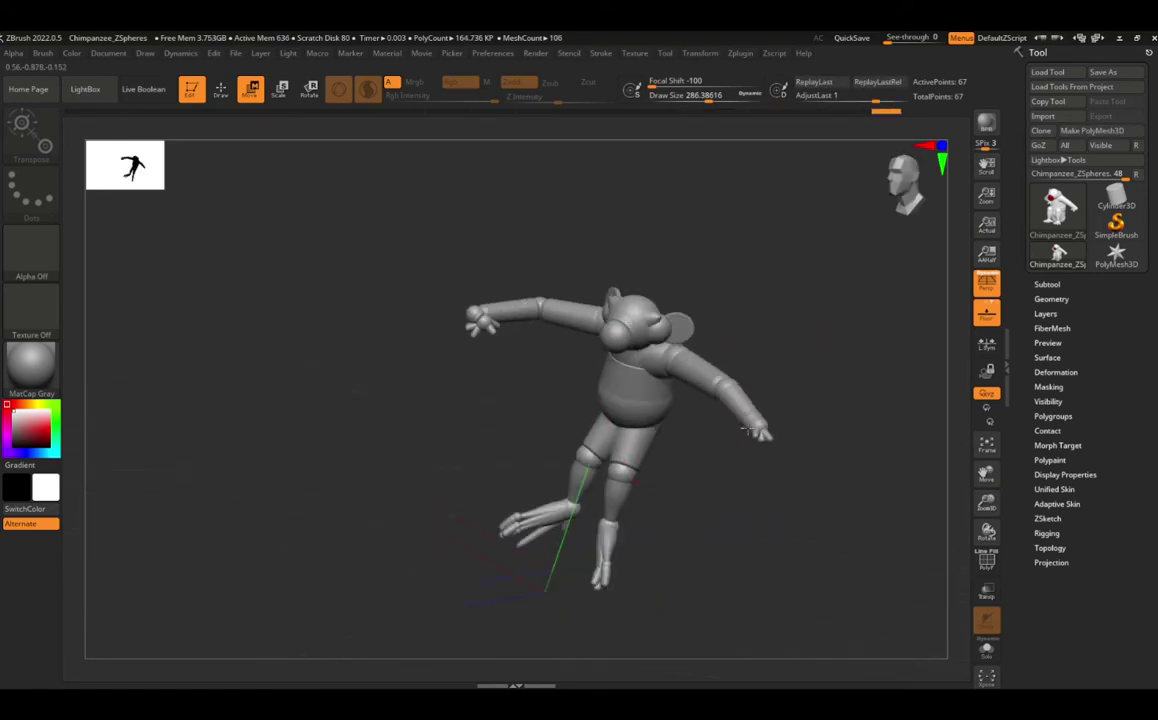
pyautogui.moveTo(620, 486); pyautogui.dragTo(600, 470)
pyautogui.moveTo(640, 330); pyautogui.dragTo(660, 316)
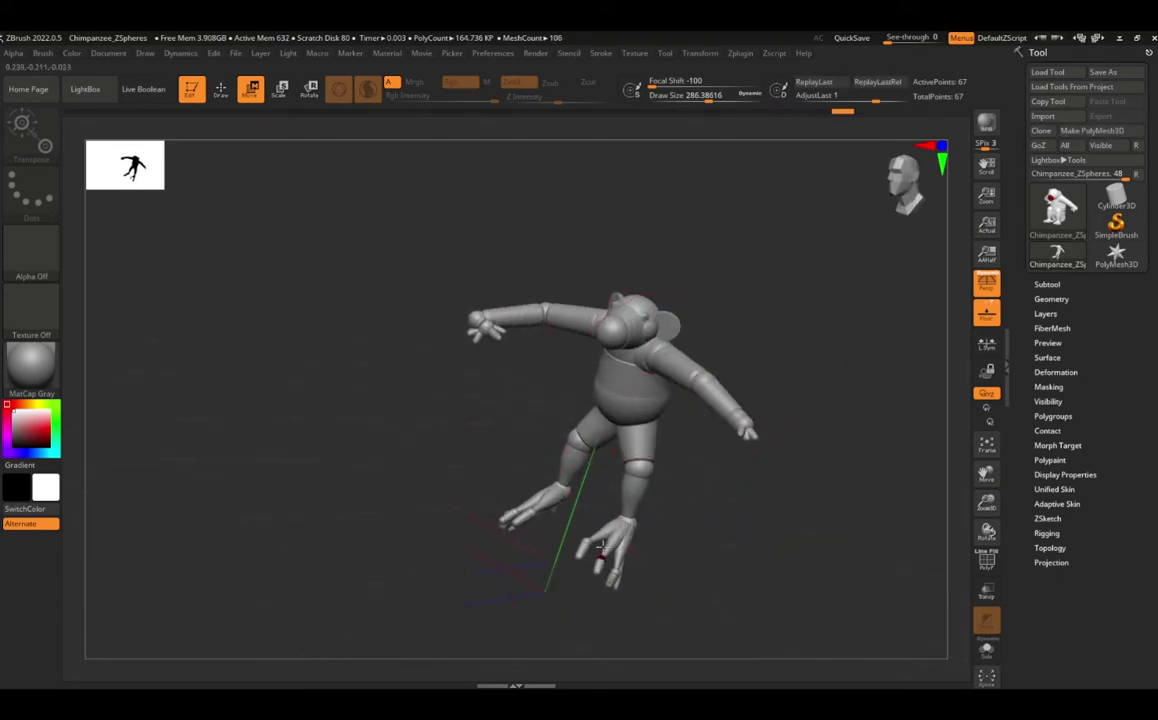
pyautogui.moveTo(700, 560)
pyautogui.mouseDown()
pyautogui.moveTo(560, 560)
pyautogui.moveTo(542, 570)
pyautogui.moveTo(550, 588)
pyautogui.moveTo(512, 543)
pyautogui.moveTo(647, 445)
pyautogui.moveTo(750, 414)
pyautogui.mouseUp()
# Step: Refine the arms and upper body, then lean the torso and head forward
pyautogui.moveTo(600, 406); pyautogui.dragTo(630, 446)
pyautogui.moveTo(640, 395); pyautogui.dragTo(600, 445)
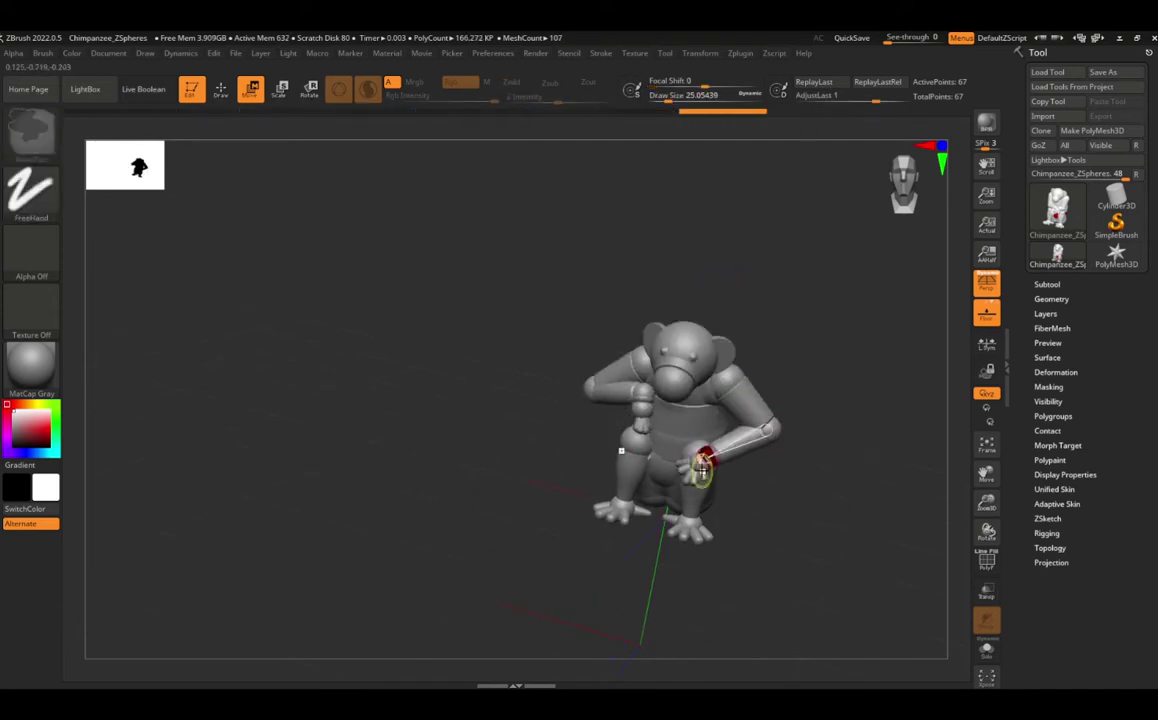
pyautogui.moveTo(703, 462)
pyautogui.mouseDown()
pyautogui.moveTo(700, 438)
pyautogui.moveTo(555, 428)
pyautogui.mouseUp()
pyautogui.moveTo(705, 442); pyautogui.dragTo(783, 482)
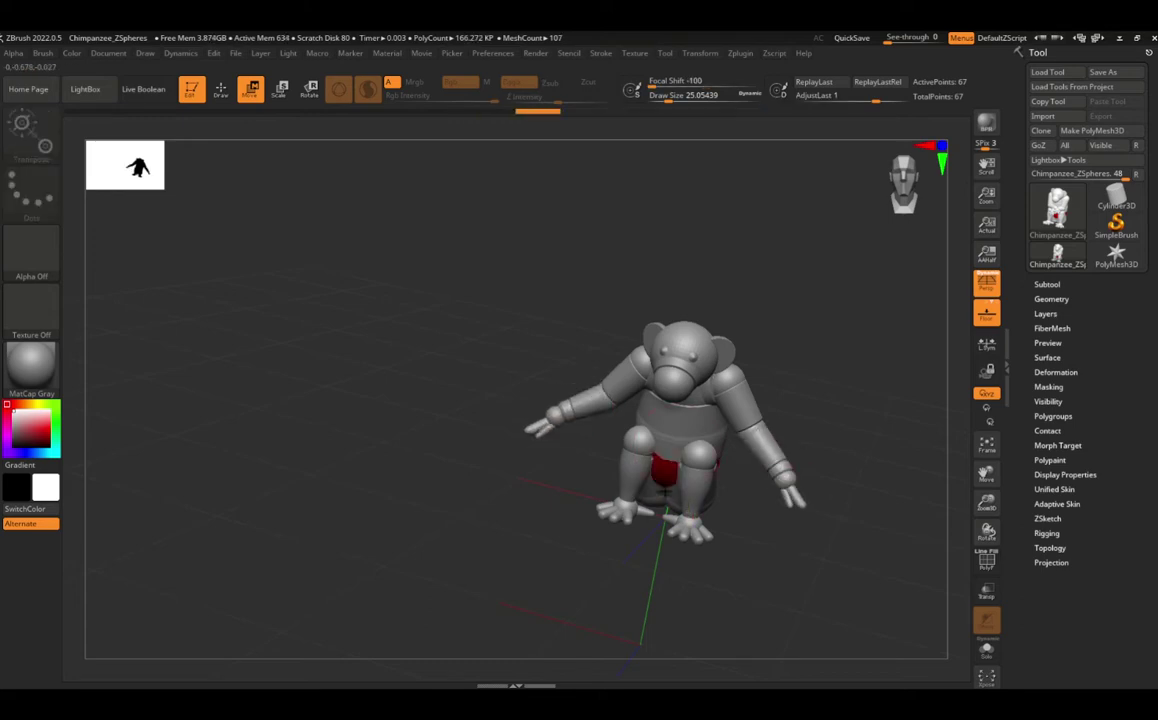
pyautogui.moveTo(540, 425); pyautogui.dragTo(610, 430)
pyautogui.moveTo(690, 345)
pyautogui.mouseDown()
pyautogui.moveTo(640, 380)
pyautogui.moveTo(630, 360)
pyautogui.mouseUp()
pyautogui.moveTo(450, 560); pyautogui.dragTo(763, 560)
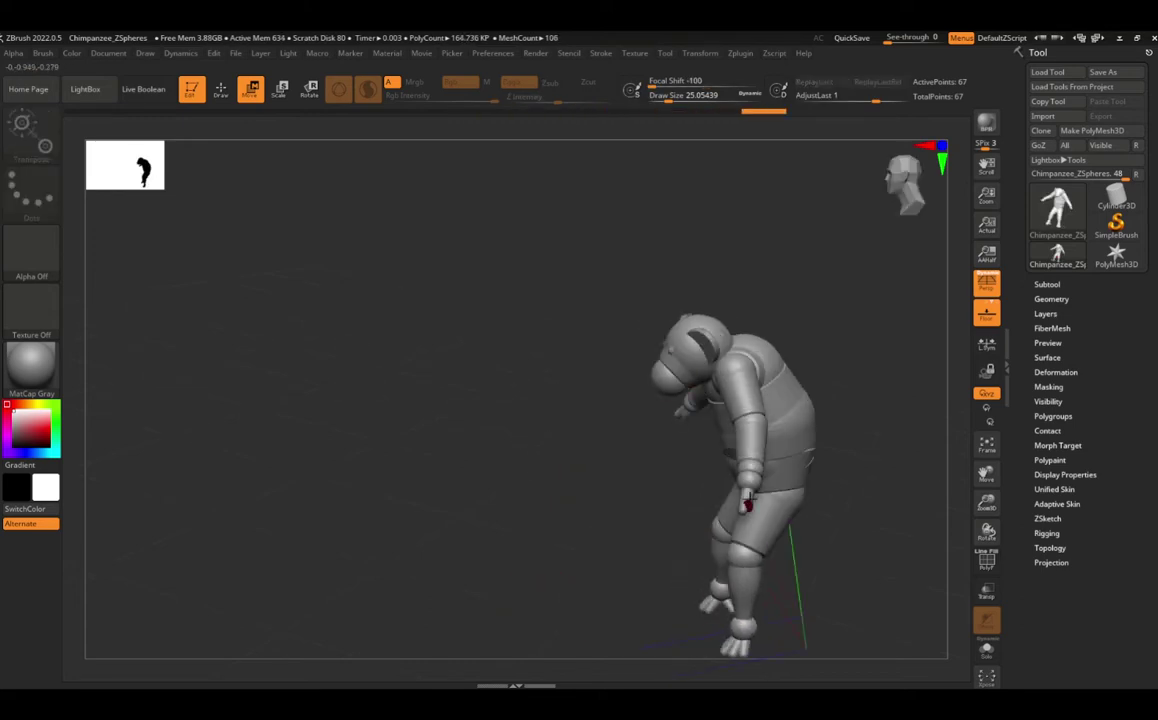
pyautogui.moveTo(799, 421)
pyautogui.mouseDown()
pyautogui.moveTo(706, 416)
pyautogui.moveTo(667, 388)
pyautogui.moveTo(775, 510)
pyautogui.moveTo(722, 521)
pyautogui.moveTo(776, 523)
pyautogui.moveTo(741, 512)
pyautogui.moveTo(886, 530)
pyautogui.moveTo(778, 509)
pyautogui.mouseUp()
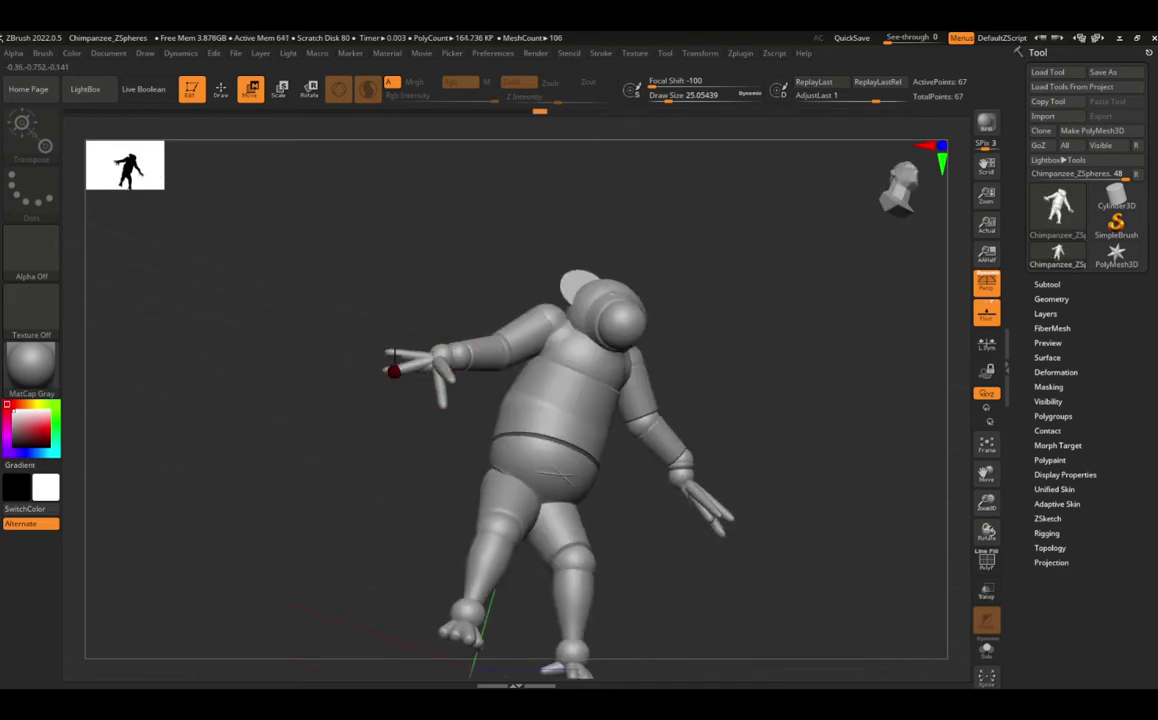
# Step: Orbit around the armature and extend the right arm outward from the wrist
pyautogui.moveTo(393, 371)
pyautogui.mouseDown()
pyautogui.moveTo(393, 344)
pyautogui.moveTo(393, 380)
pyautogui.moveTo(375, 375)
pyautogui.moveTo(469, 432)
pyautogui.mouseUp()
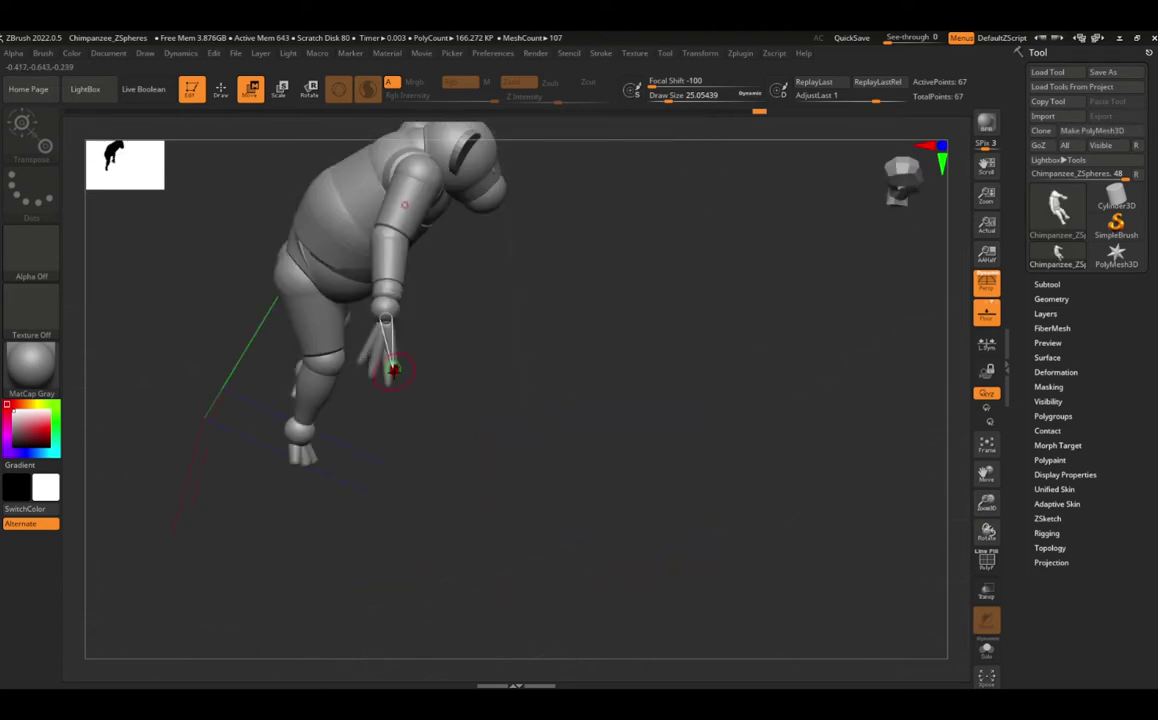
pyautogui.moveTo(393, 371)
pyautogui.mouseDown()
pyautogui.moveTo(375, 362)
pyautogui.moveTo(388, 385)
pyautogui.moveTo(369, 332)
pyautogui.mouseUp()
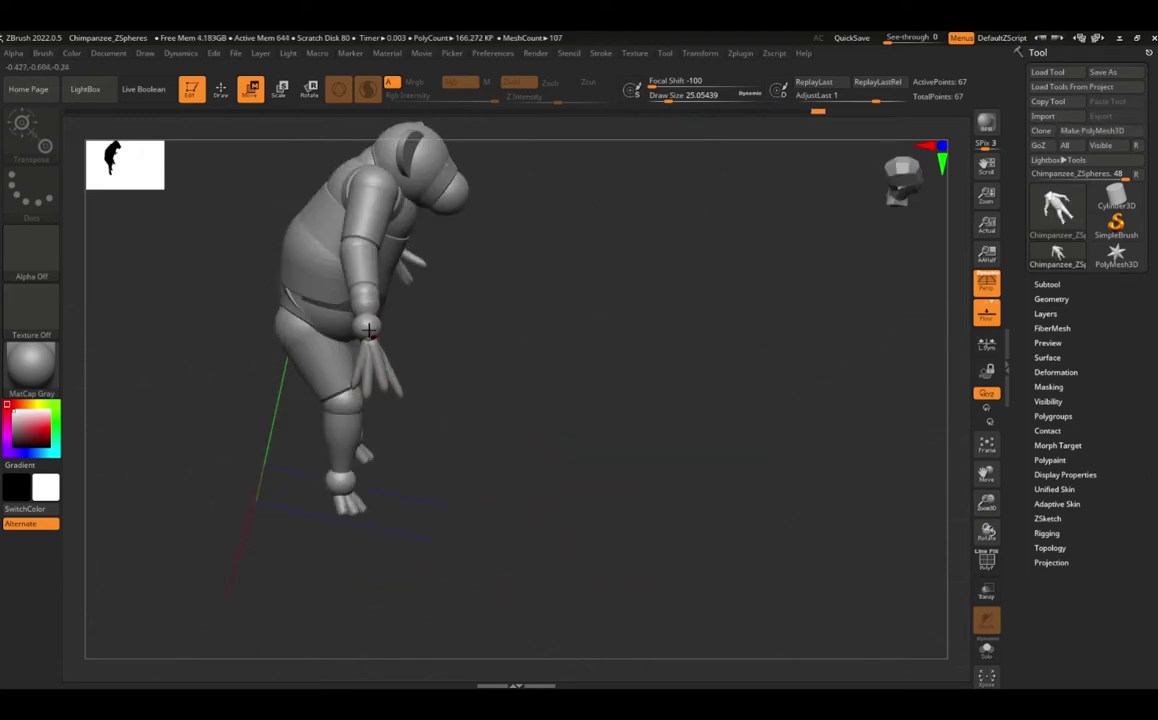
pyautogui.moveTo(375, 382)
pyautogui.mouseDown()
pyautogui.moveTo(331, 361)
pyautogui.moveTo(600, 266)
pyautogui.mouseUp()
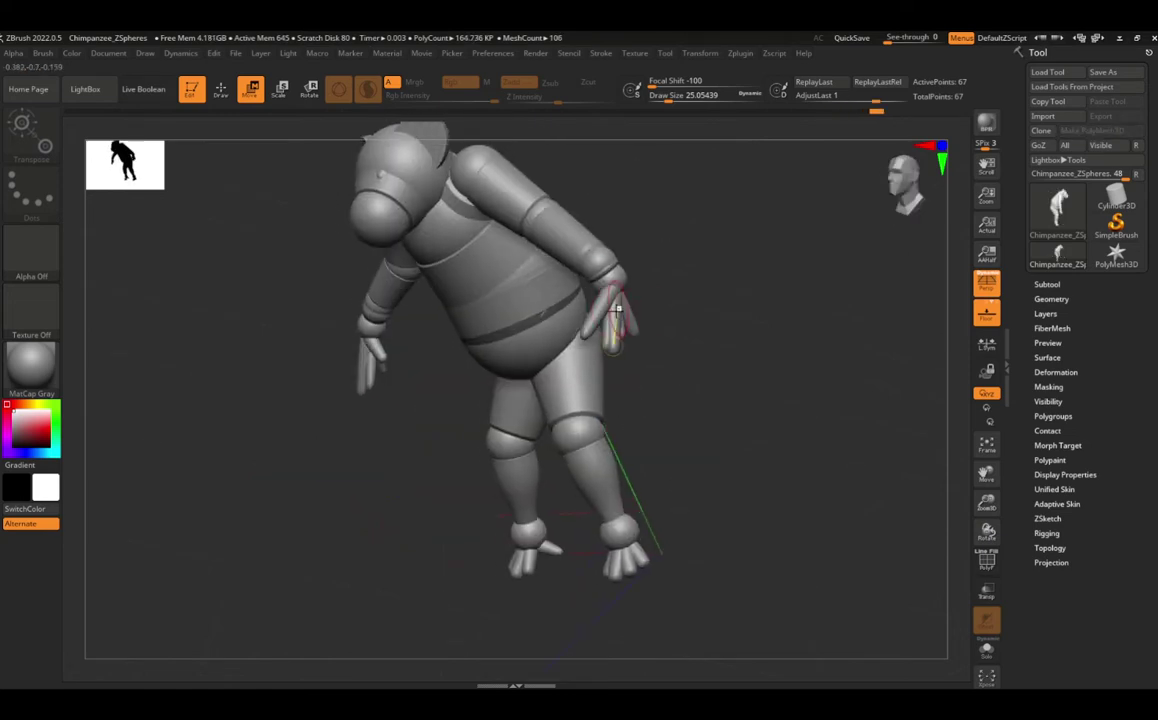
pyautogui.moveTo(626, 331)
pyautogui.mouseDown()
pyautogui.moveTo(590, 260)
pyautogui.moveTo(628, 344)
pyautogui.moveTo(562, 298)
pyautogui.moveTo(550, 306)
pyautogui.mouseUp()
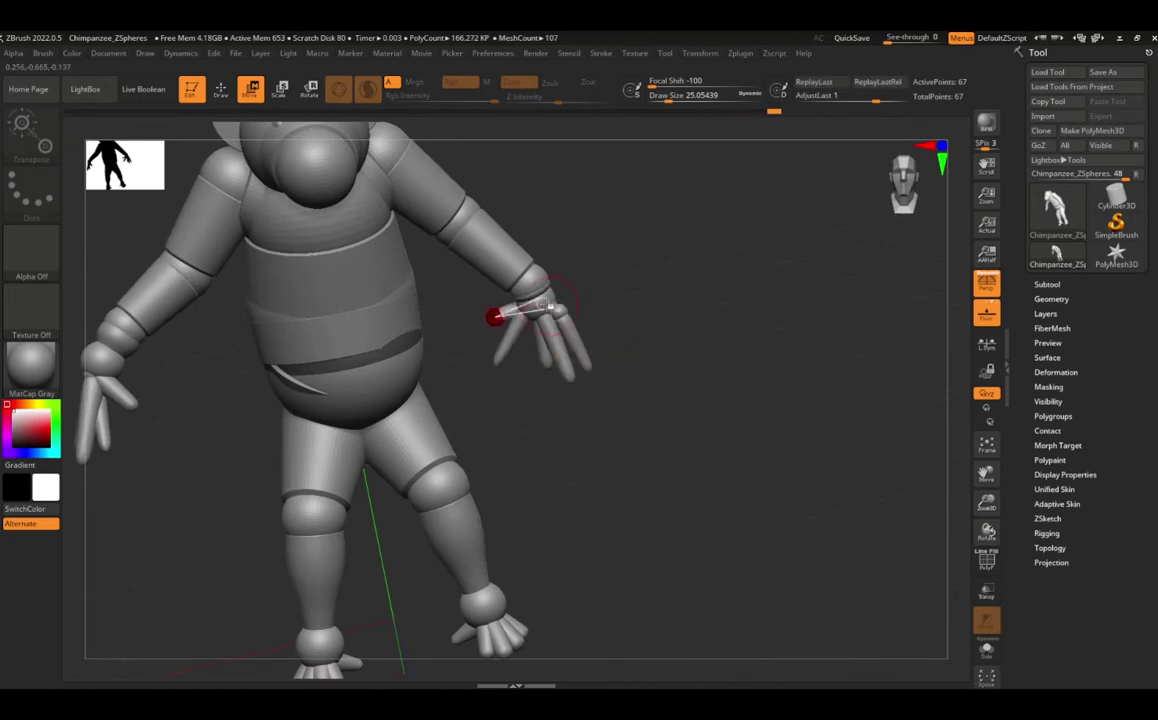
pyautogui.moveTo(543, 378); pyautogui.dragTo(543, 369)
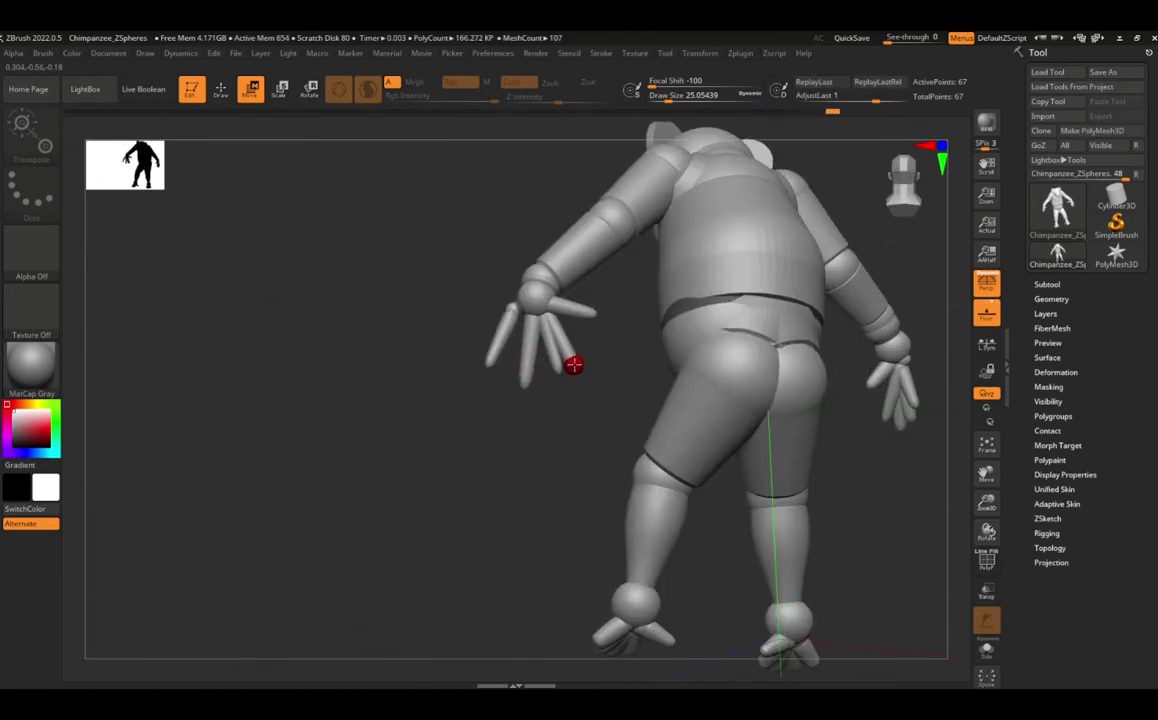
pyautogui.moveTo(900, 444)
pyautogui.mouseDown()
pyautogui.moveTo(774, 477)
pyautogui.moveTo(720, 445)
pyautogui.mouseUp()
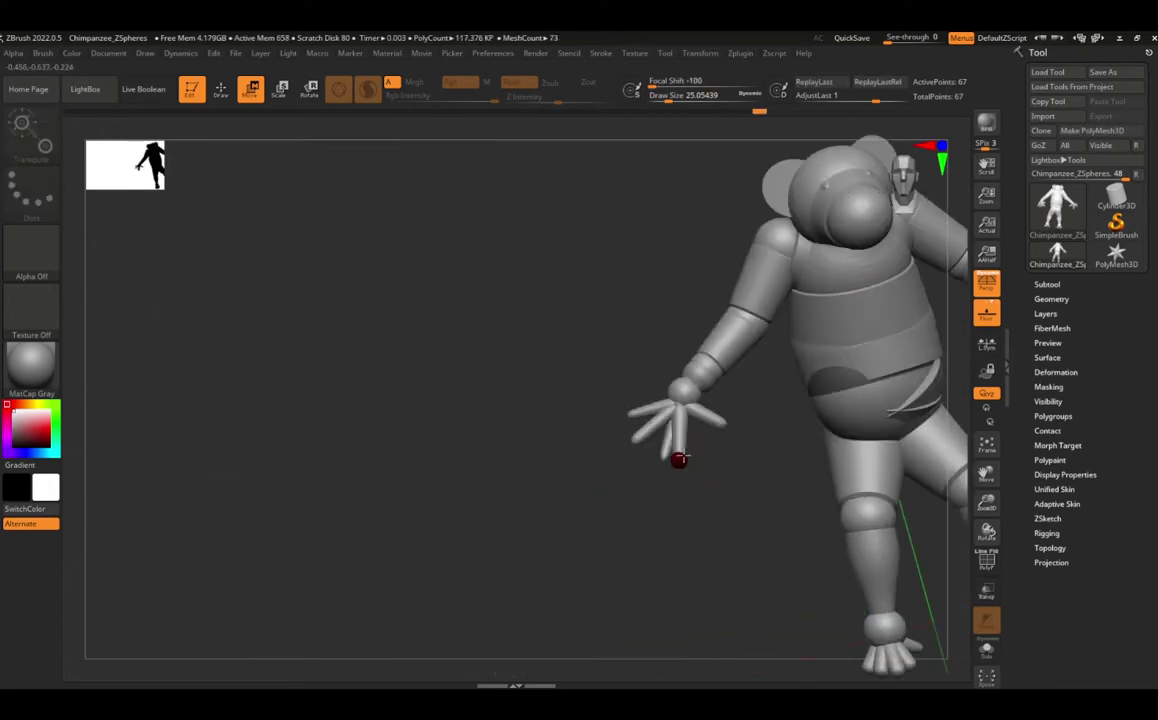
# Step: Delete a fingertip ZSphere and rotate the hand's finger chains
pyautogui.keyDown('alt'); pyautogui.click(679, 460); pyautogui.keyUp('alt')
pyautogui.press('r')
pyautogui.moveTo(703, 428)
pyautogui.mouseDown()
pyautogui.moveTo(733, 456)
pyautogui.moveTo(708, 406)
pyautogui.moveTo(703, 476)
pyautogui.mouseUp()
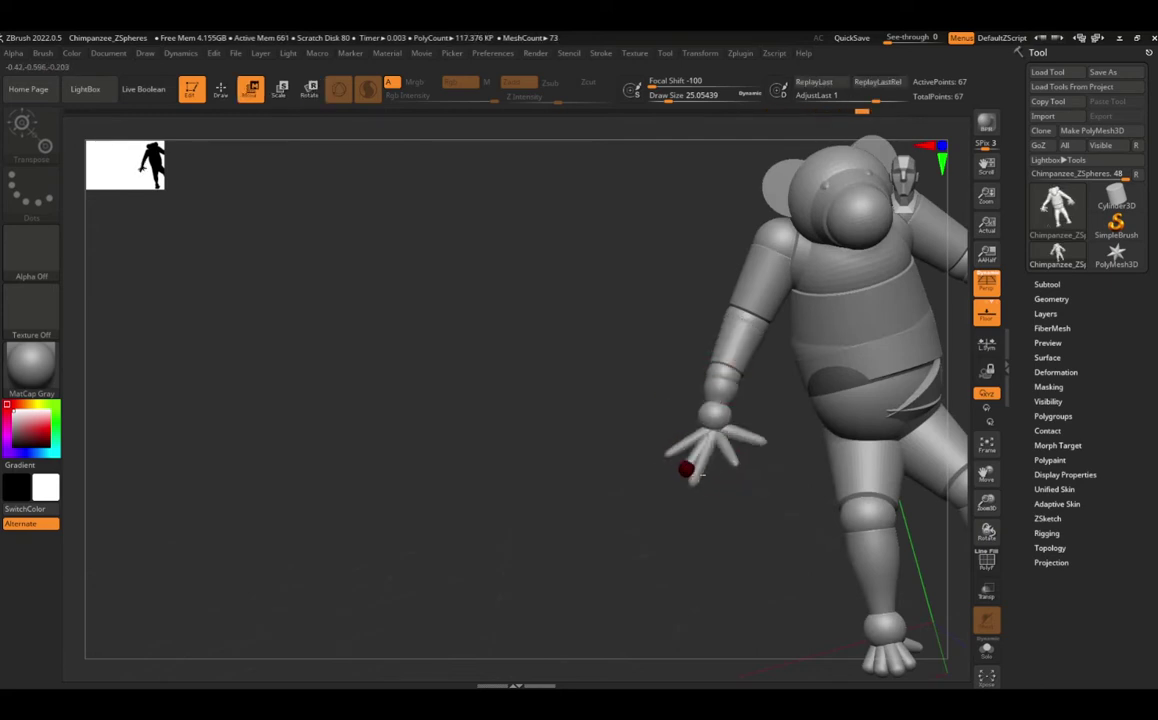
# Step: Check the armature from back and front, then toggle the Adaptive Skin preview
pyautogui.moveTo(770, 520); pyautogui.dragTo(840, 478)
pyautogui.moveTo(700, 430); pyautogui.dragTo(713, 477)
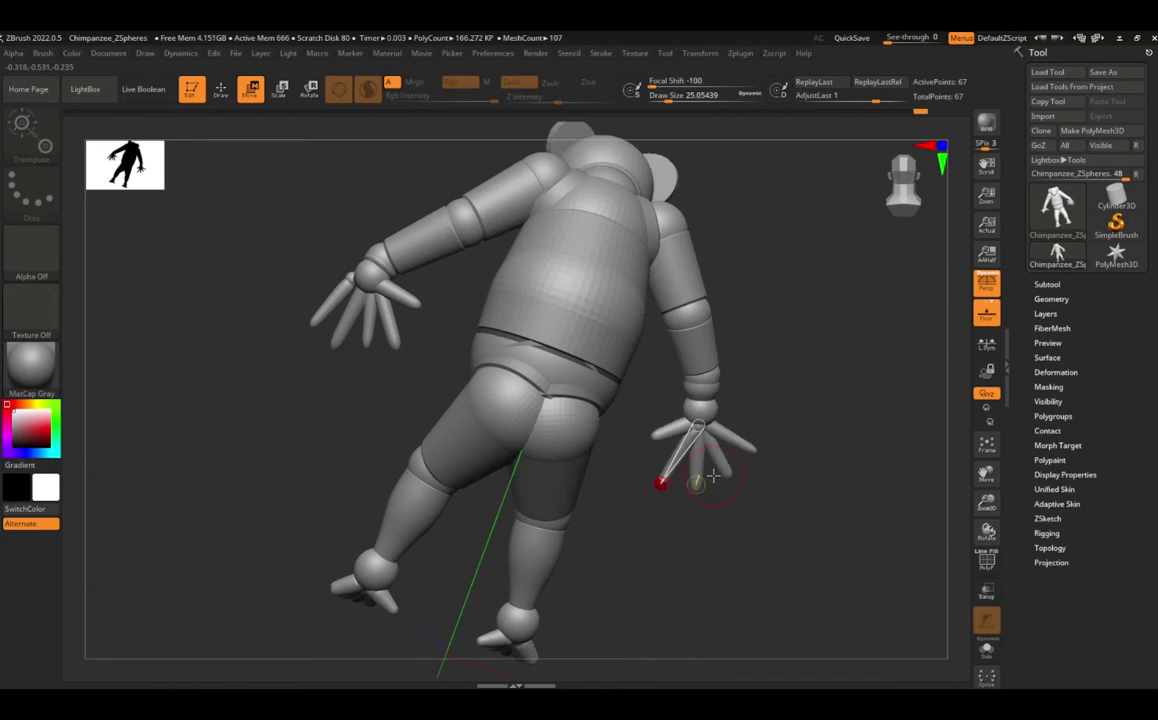
pyautogui.moveTo(364, 358); pyautogui.dragTo(685, 490)
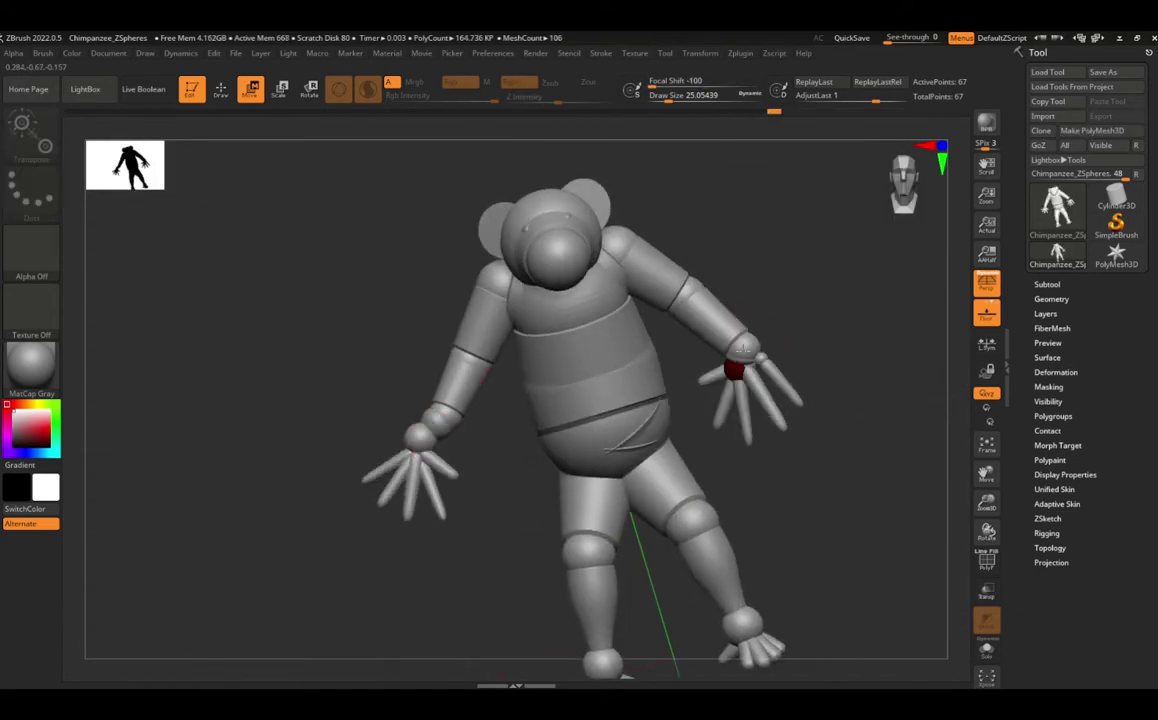
pyautogui.moveTo(841, 405); pyautogui.dragTo(602, 406)
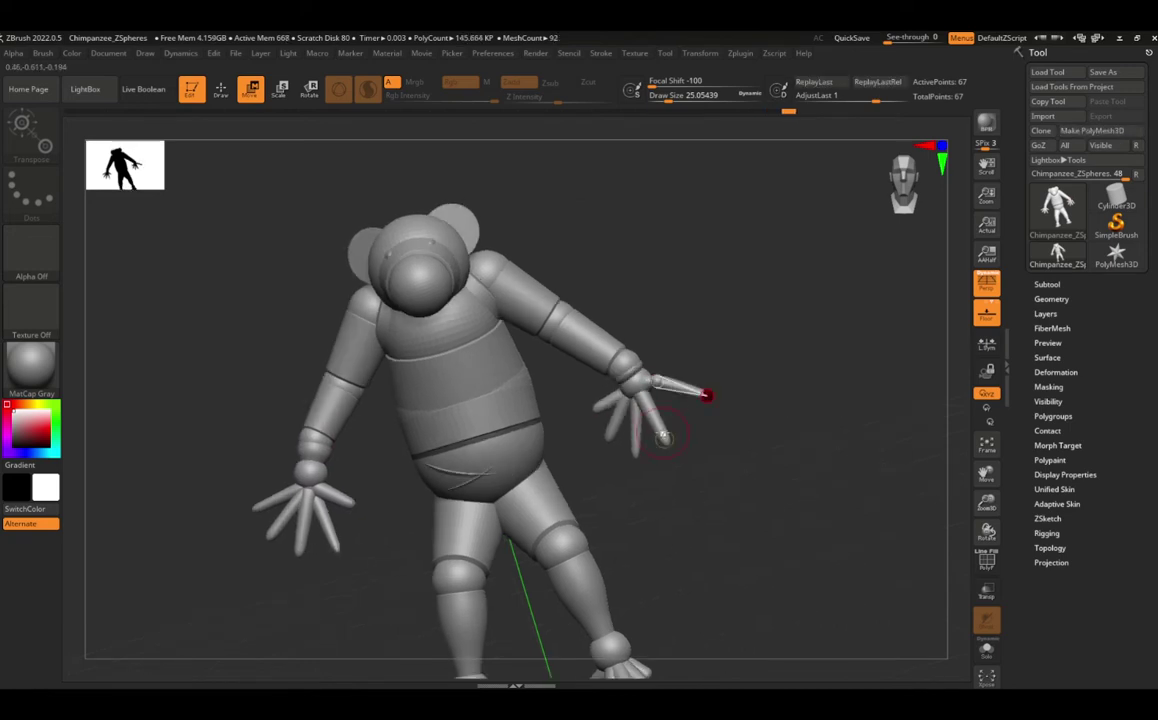
pyautogui.moveTo(346, 499); pyautogui.dragTo(503, 459)
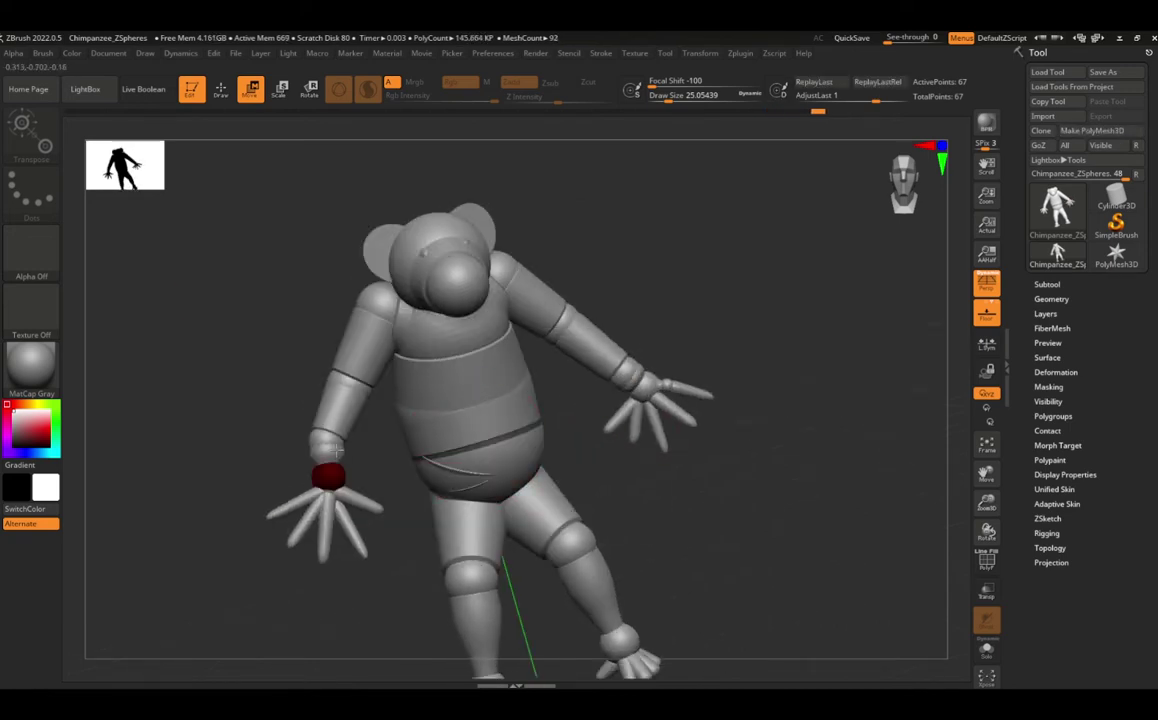
pyautogui.press('a')
pyautogui.moveTo(703, 514); pyautogui.dragTo(808, 209)
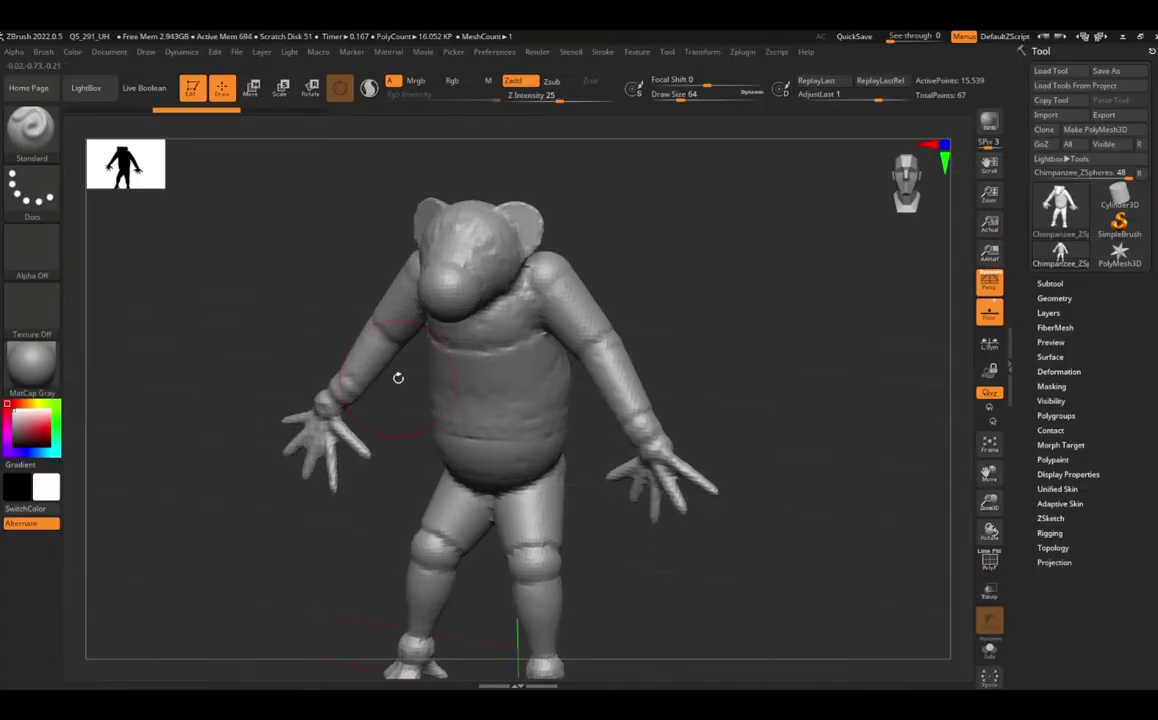
# Step: Browse the brush list and orbit the skinned chimp to a three-quarter back view
pyautogui.click(31, 125)
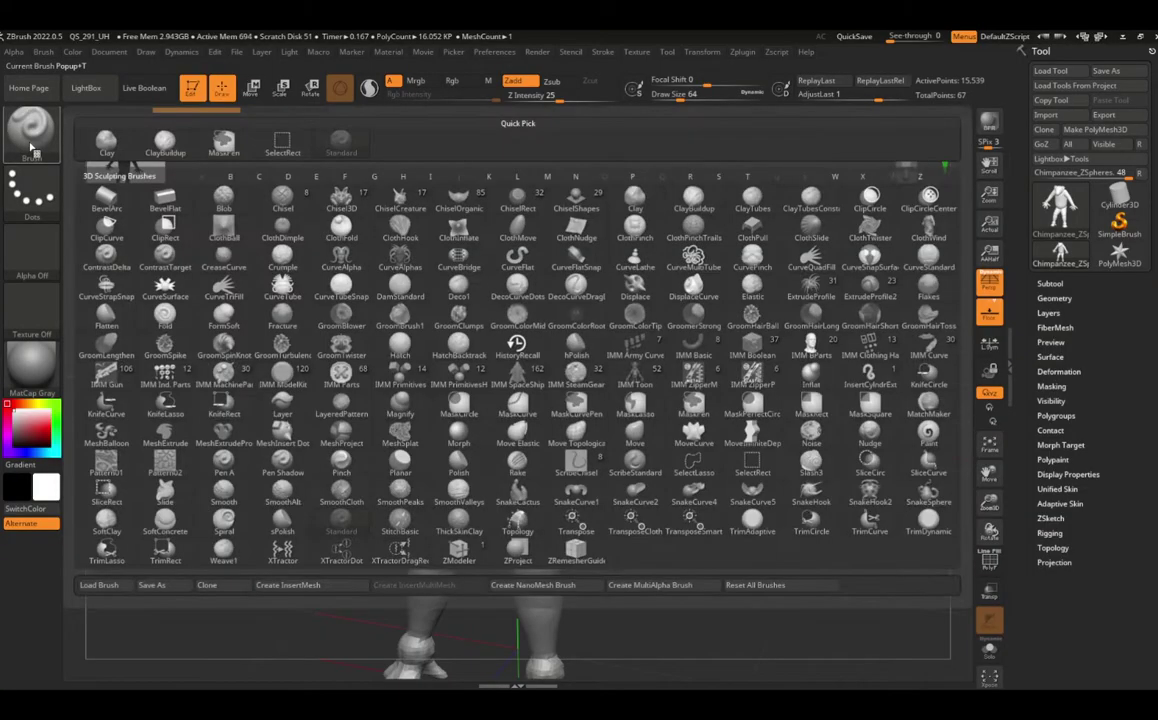
pyautogui.click(45, 447)
pyautogui.click(48, 524)
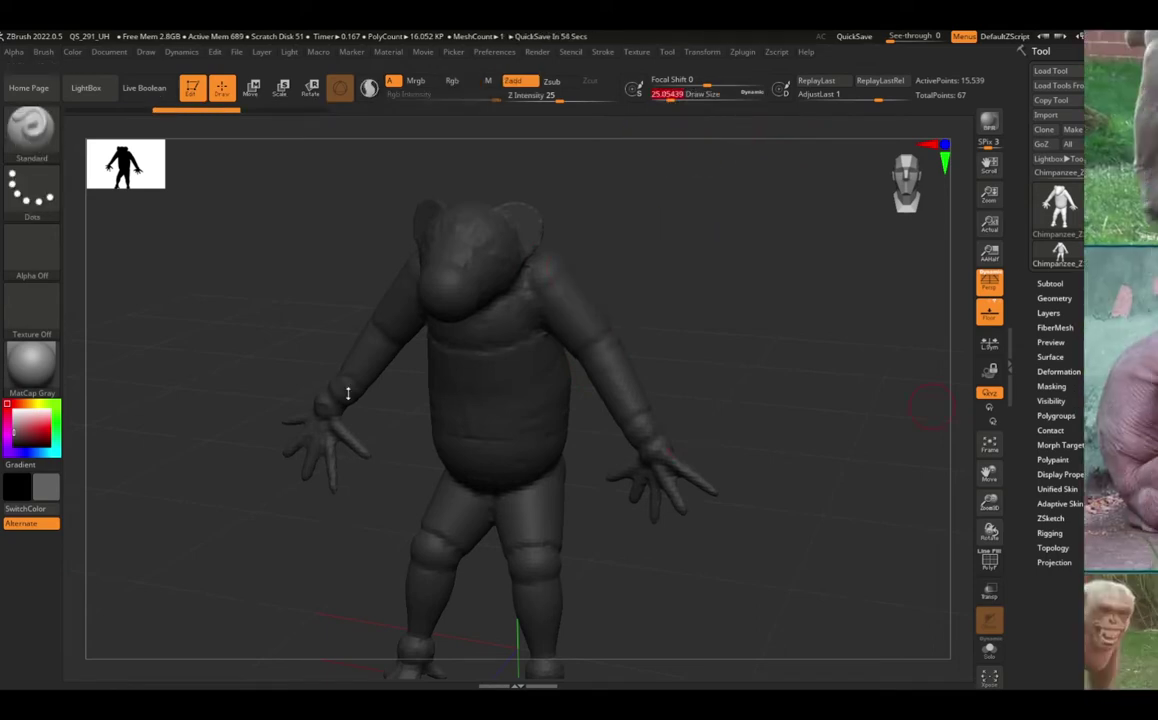
pyautogui.moveTo(346, 393)
pyautogui.mouseDown()
pyautogui.moveTo(386, 368)
pyautogui.moveTo(546, 335)
pyautogui.mouseUp()
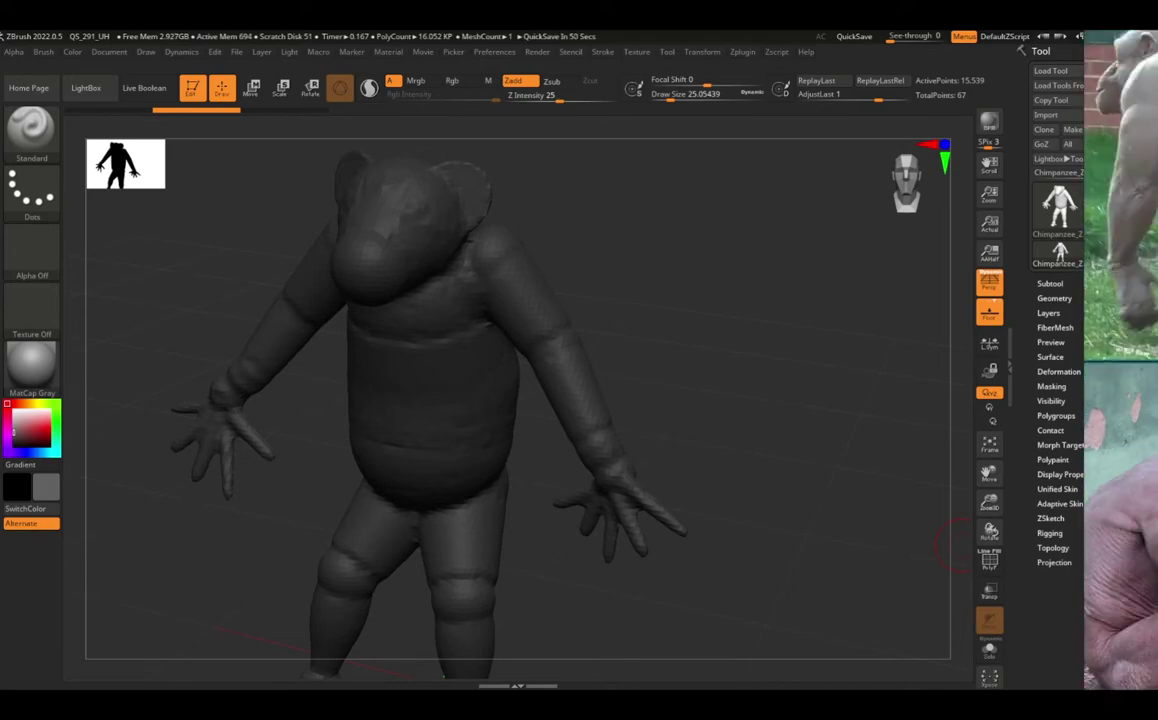
pyautogui.moveTo(639, 188)
pyautogui.mouseDown()
pyautogui.moveTo(491, 315)
pyautogui.moveTo(574, 330)
pyautogui.mouseUp()
# Step: Select the Move brush and reshape the back and front bulge of the head
pyautogui.press('b')
pyautogui.press('m')
pyautogui.press('v')
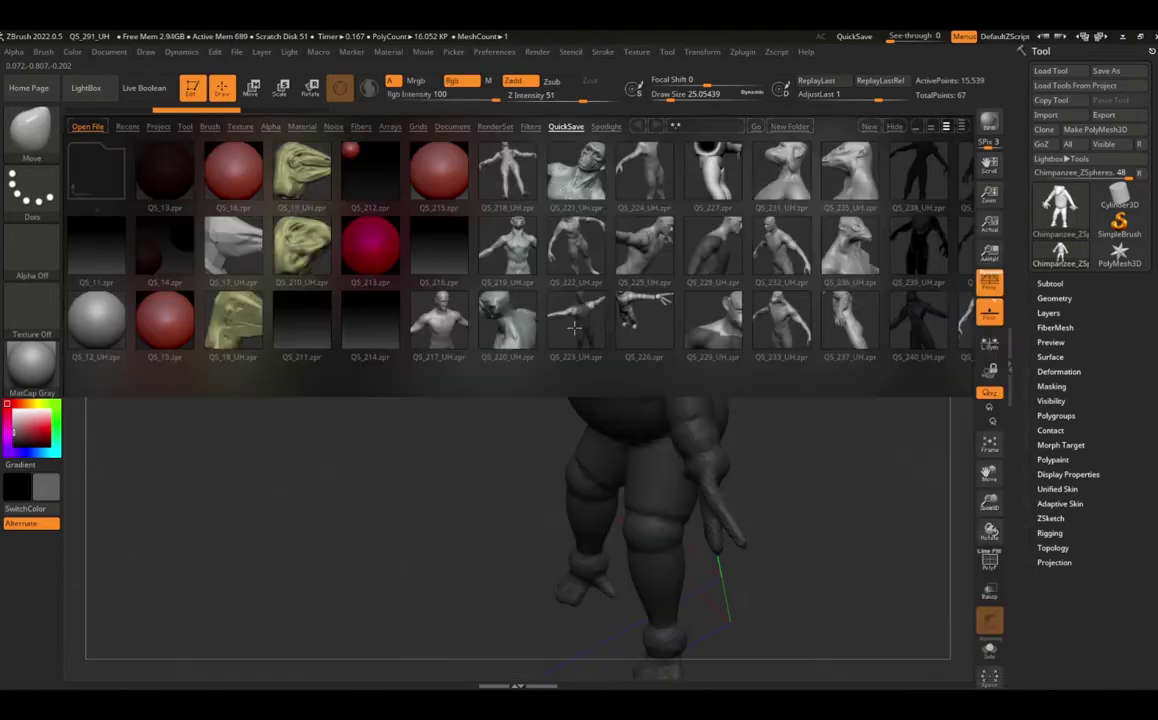
pyautogui.press(',')
pyautogui.moveTo(498, 508); pyautogui.dragTo(306, 302)
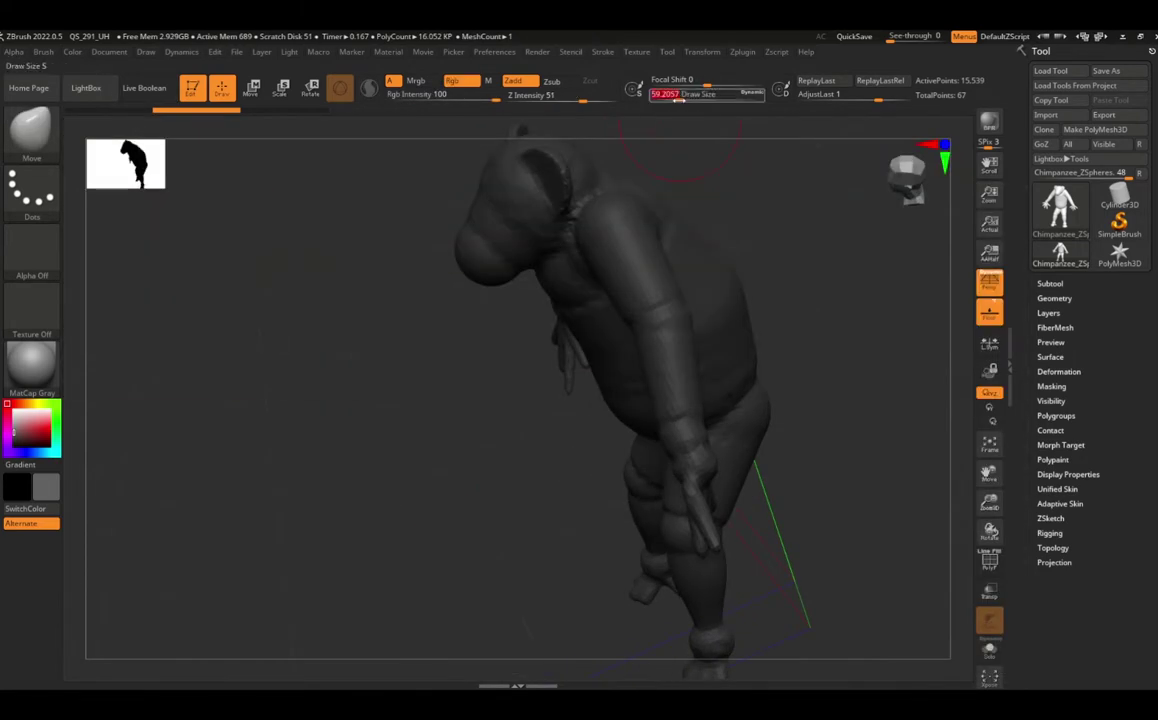
pyautogui.moveTo(615, 305); pyautogui.dragTo(589, 380)
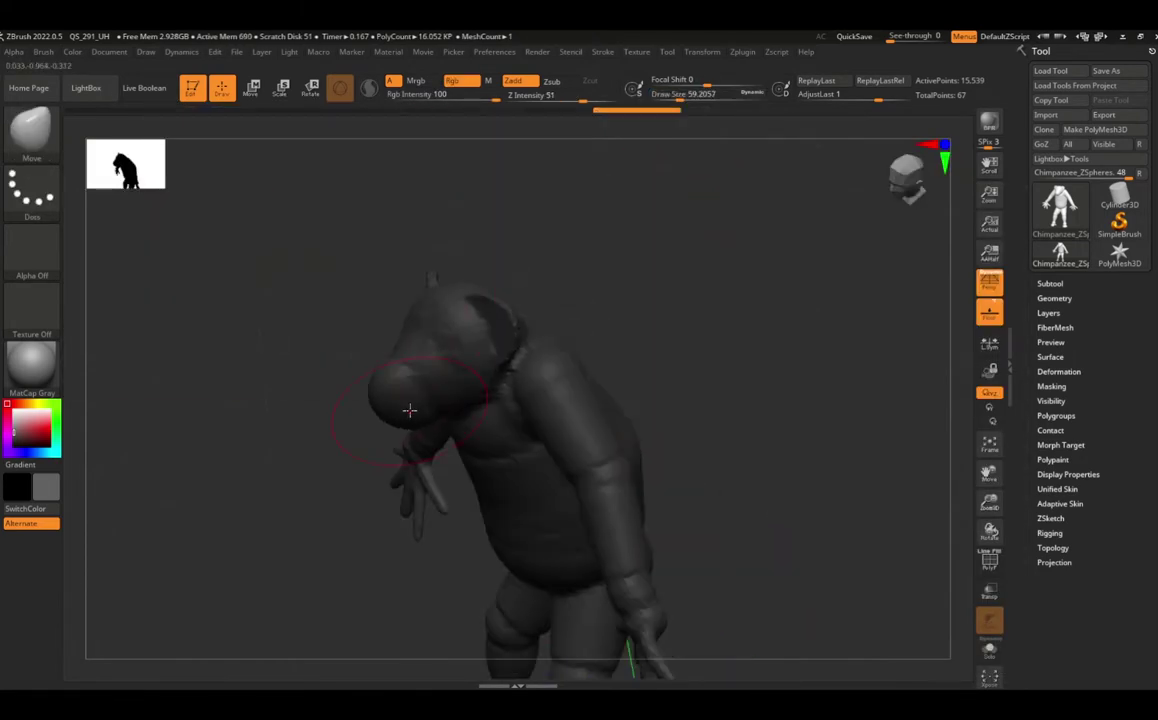
pyautogui.moveTo(495, 305); pyautogui.dragTo(533, 320)
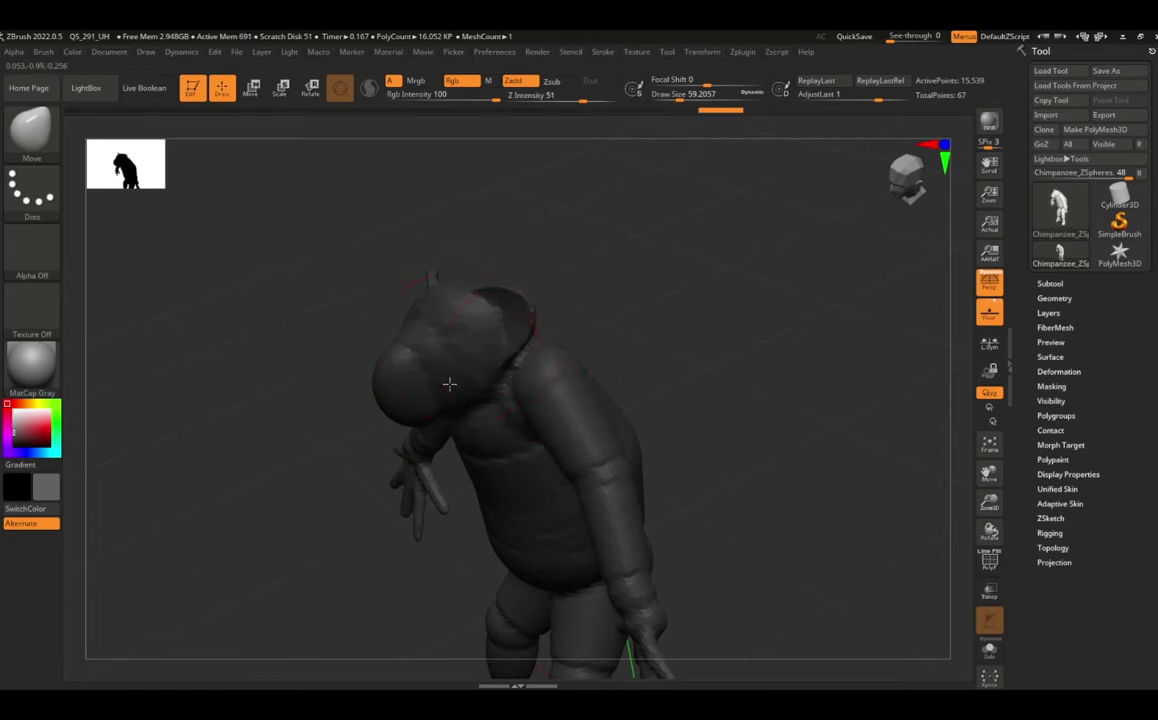
pyautogui.moveTo(449, 384); pyautogui.dragTo(460, 444, button='right')
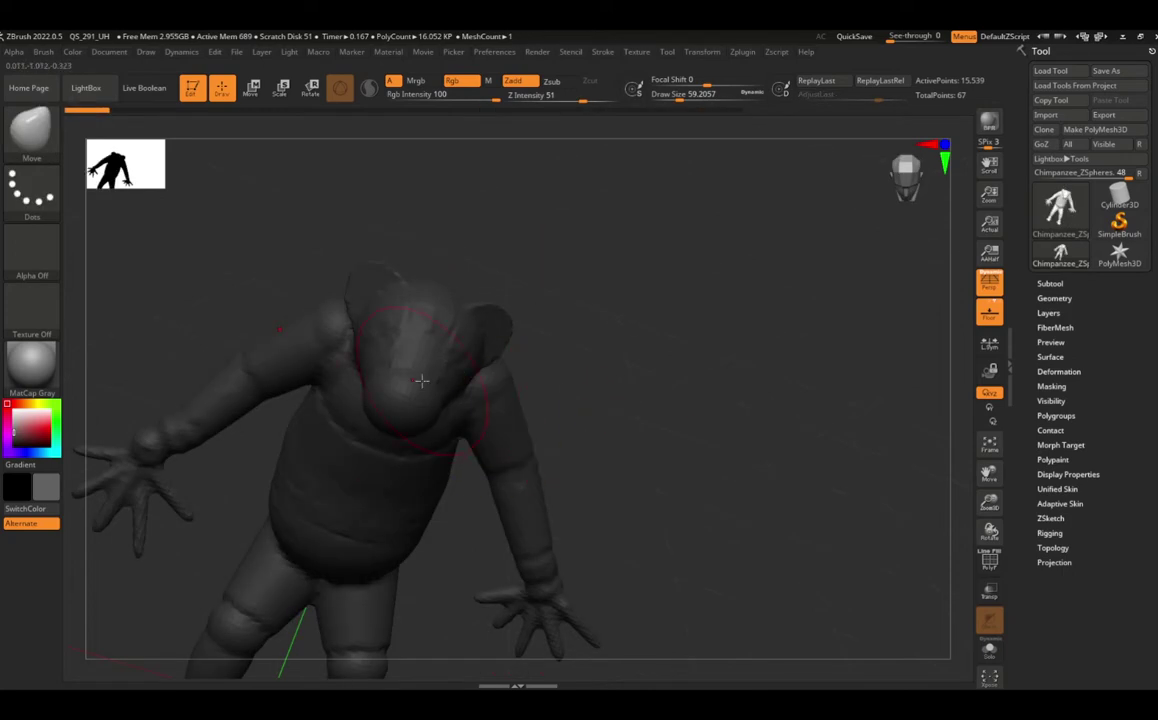
pyautogui.moveTo(422, 380); pyautogui.dragTo(395, 390, button='right')
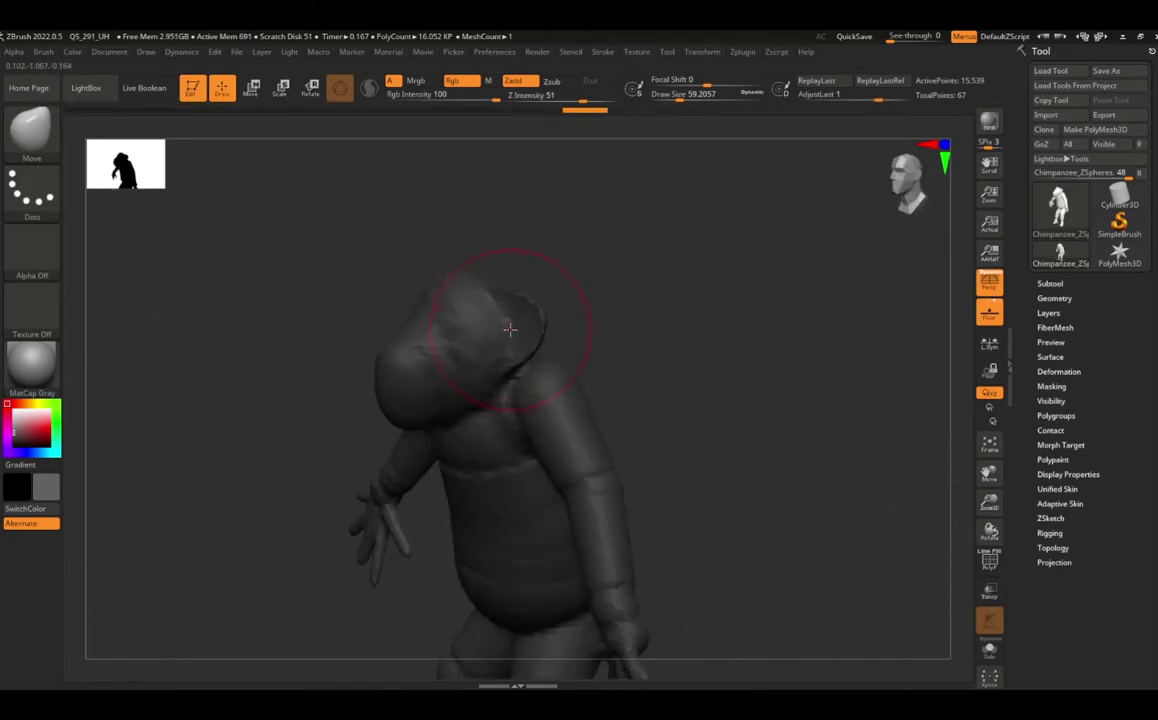
pyautogui.moveTo(510, 329); pyautogui.dragTo(430, 376)
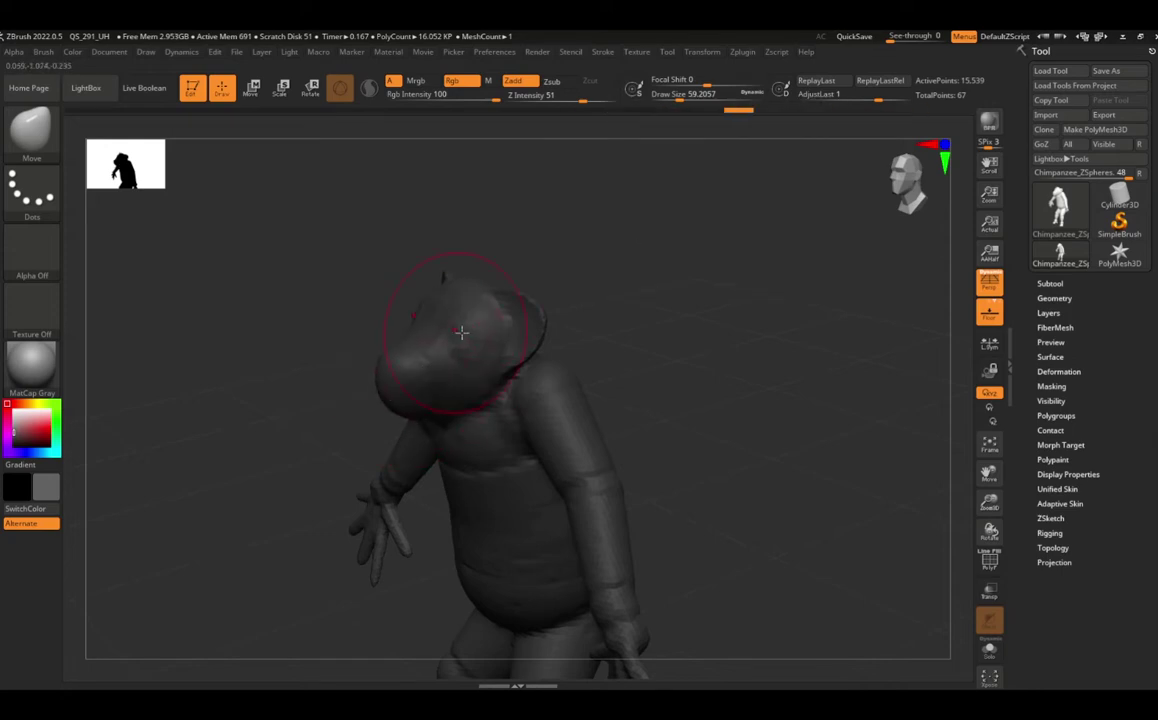
pyautogui.moveTo(472, 298); pyautogui.dragTo(330, 340, button='right')
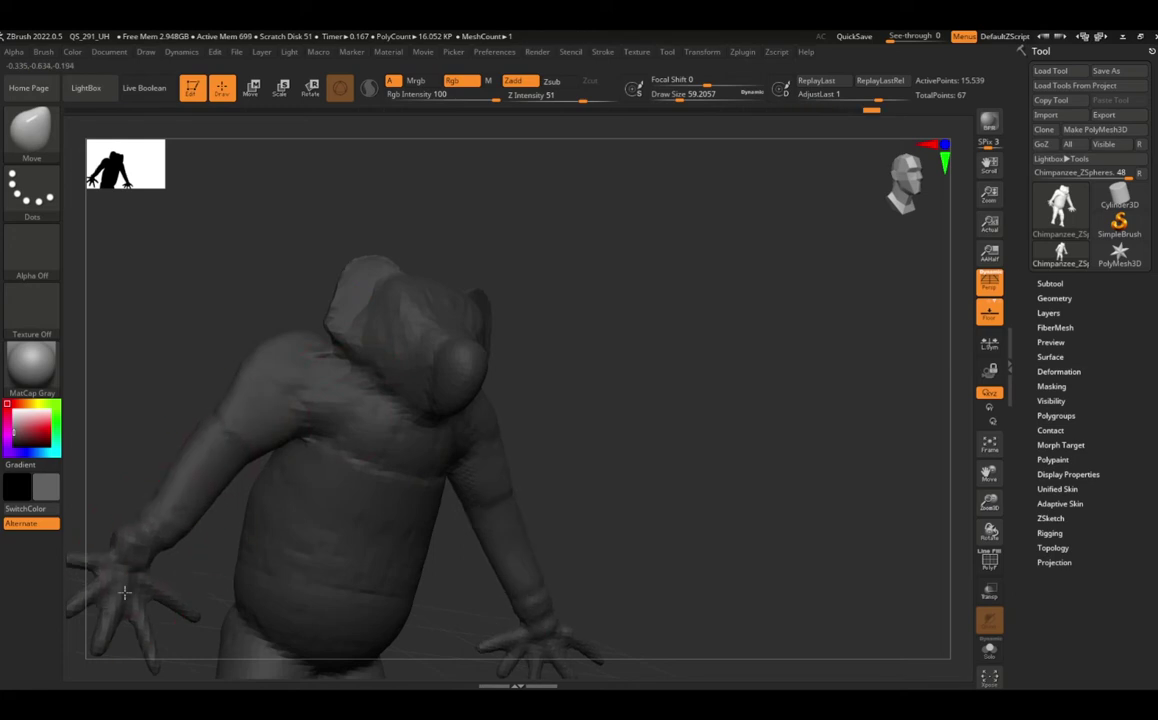
pyautogui.moveTo(290, 516)
pyautogui.mouseDown(button='right')
pyautogui.moveTo(416, 563)
pyautogui.moveTo(315, 585)
pyautogui.mouseUp(button='right')
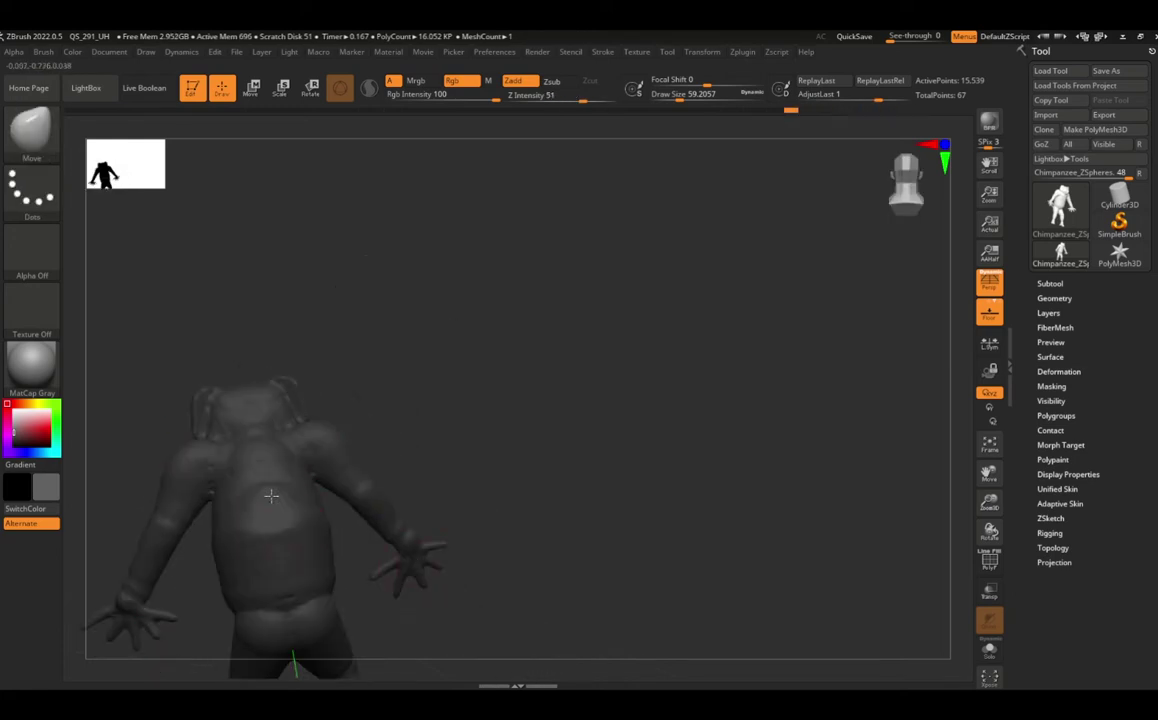
# Step: Redo recent edits from the history and select the Inflat brush
pyautogui.hotkey('ctrl', 'shift', 'z')
pyautogui.hotkey('ctrl', 'shift', 'z')
pyautogui.hotkey('ctrl', 'shift', 'z')
pyautogui.hotkey('ctrl', 'shift', 'z')
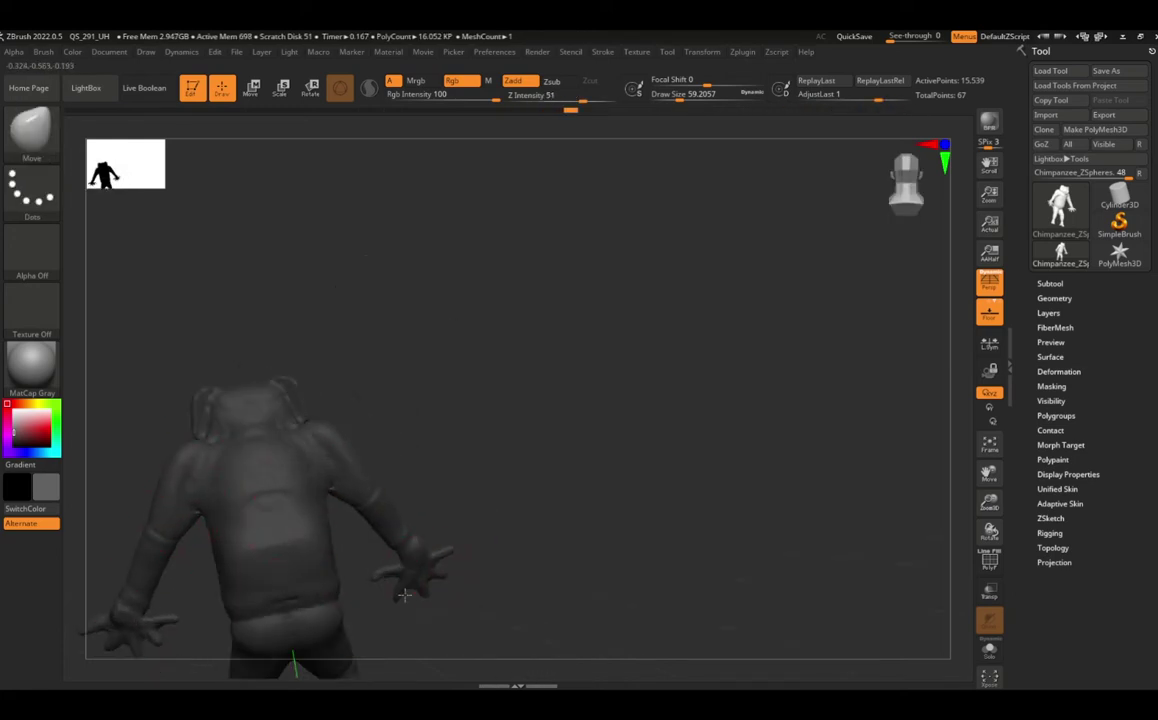
pyautogui.hotkey('ctrl', 'shift', 'z')
pyautogui.hotkey('ctrl', 'shift', 'z')
pyautogui.hotkey('ctrl', 'shift', 'z')
pyautogui.hotkey('ctrl', 'shift', 'z')
pyautogui.moveTo(239, 551)
pyautogui.mouseDown(button='right')
pyautogui.moveTo(238, 589)
pyautogui.moveTo(328, 595)
pyautogui.mouseUp(button='right')
pyautogui.press('b')
pyautogui.press('i')
pyautogui.press('n')
pyautogui.moveTo(426, 599); pyautogui.dragTo(447, 458, button='right')
# Step: Undo the MeshExtrude attempt after dismissing the undo history warning
pyautogui.press('b')
pyautogui.press('m')
pyautogui.press('e')
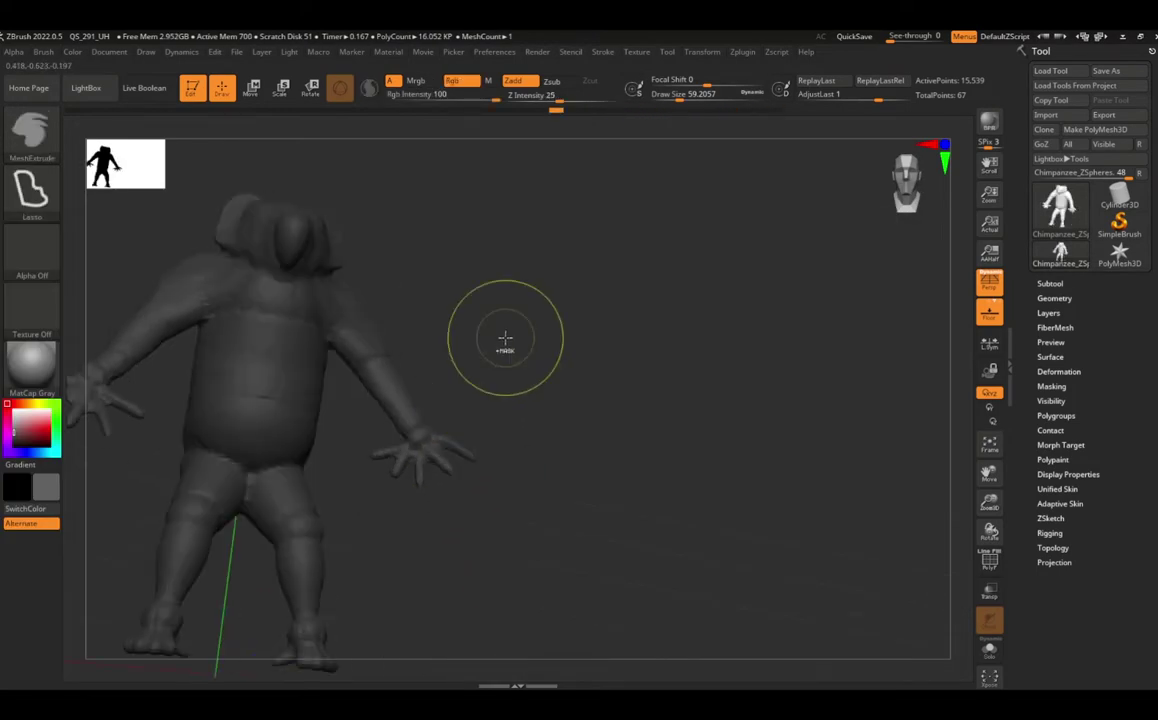
pyautogui.press('b')
pyautogui.press('i')
pyautogui.press('n')
pyautogui.click(490, 334)
pyautogui.click(373, 418)
pyautogui.hotkey('ctrl', 'z')
pyautogui.moveTo(330, 401); pyautogui.dragTo(345, 360, button='right')
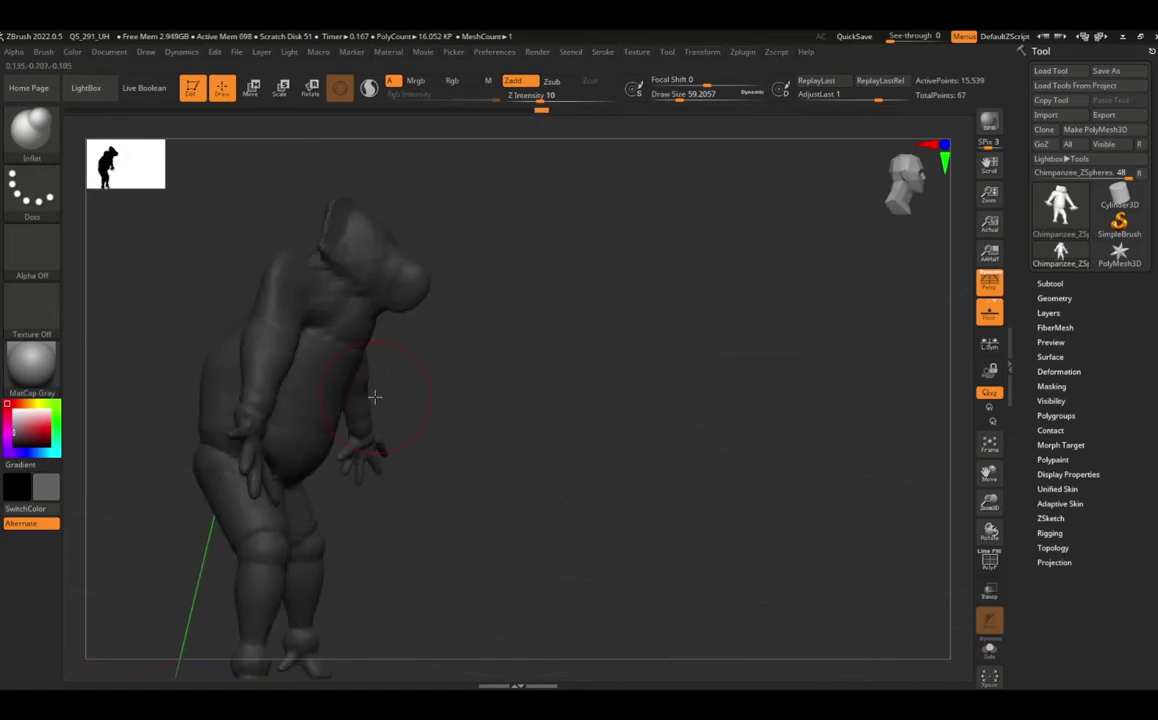
# Step: Switch to ClayBuildup and build blocky clay masses on the legs, belly and chest
pyautogui.press('b')
pyautogui.press('m')
pyautogui.press('v')
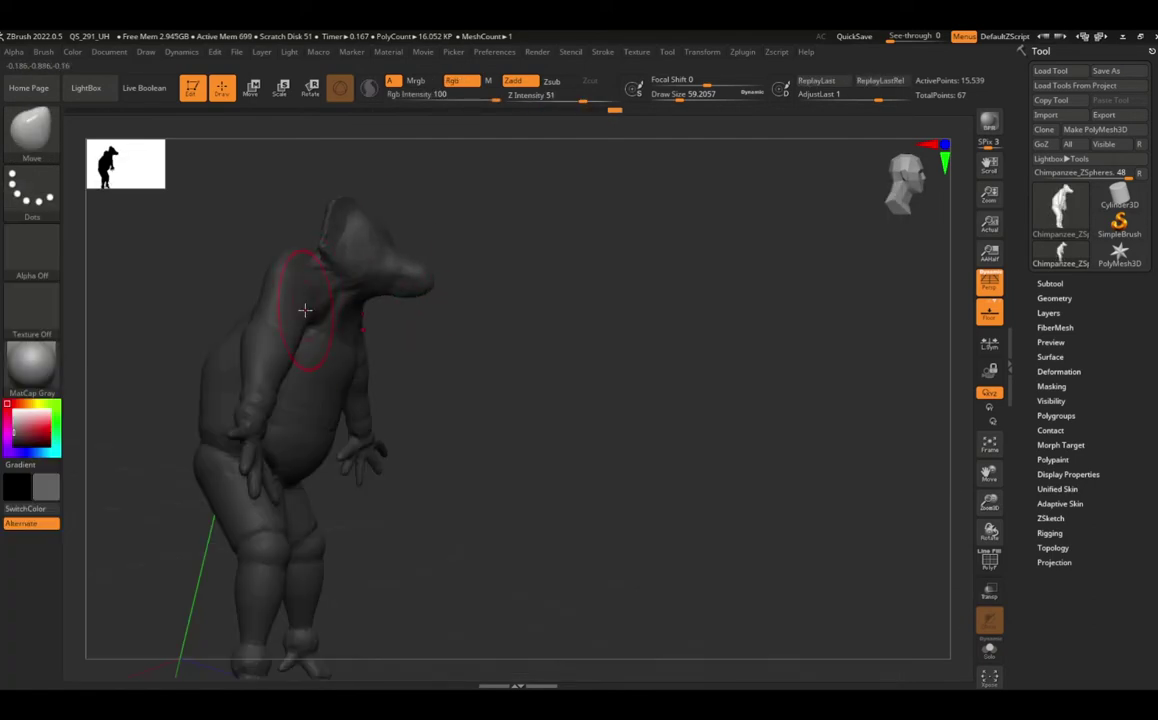
pyautogui.press('b')
pyautogui.press('i')
pyautogui.press('n')
pyautogui.press('b')
pyautogui.press('c')
pyautogui.press('b')
pyautogui.moveTo(334, 357); pyautogui.dragTo(155, 374, button='right')
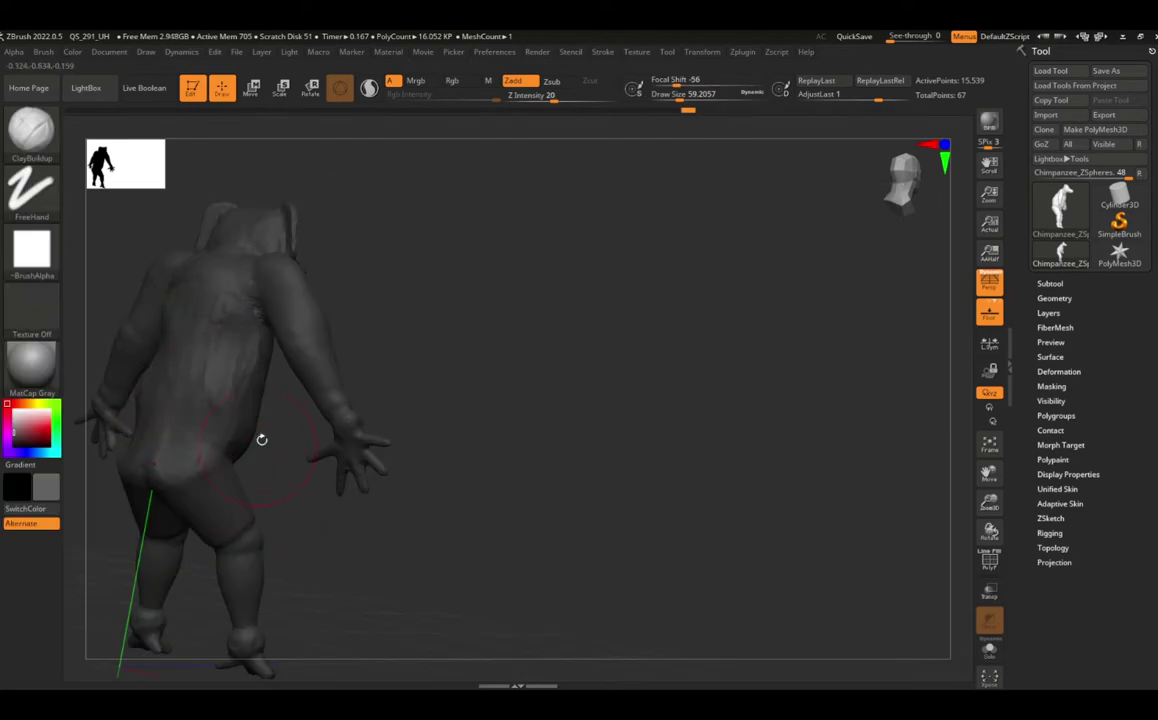
pyautogui.moveTo(261, 439); pyautogui.dragTo(414, 360, button='right')
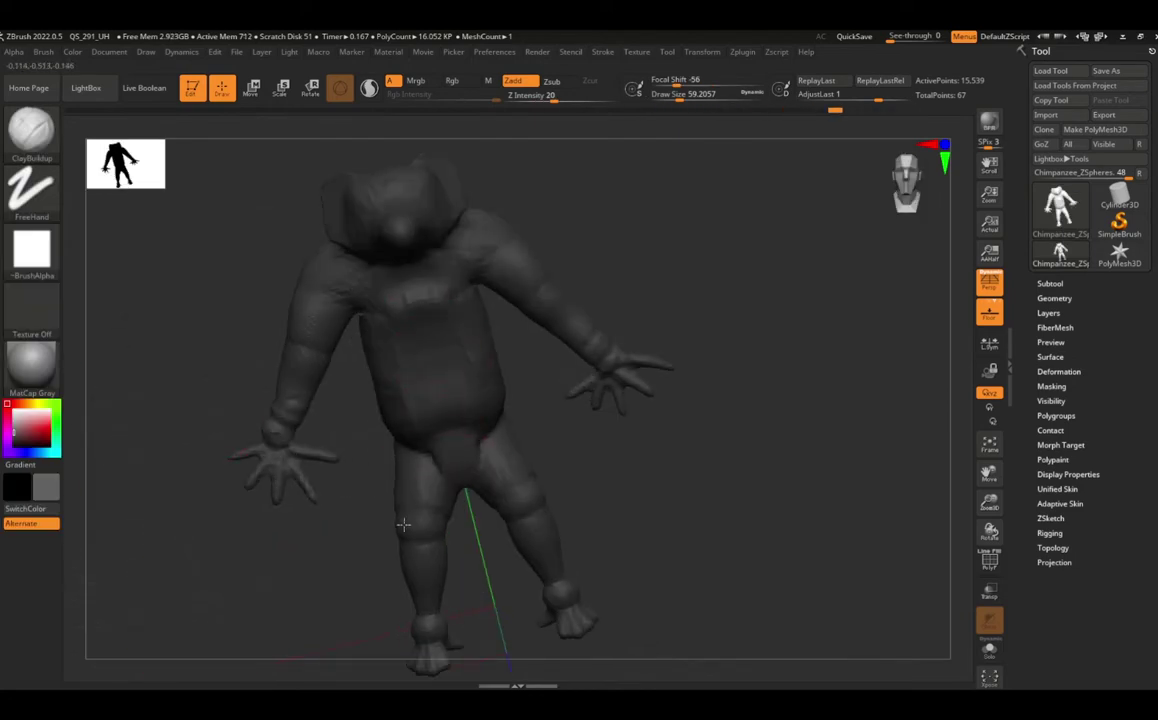
pyautogui.moveTo(403, 524); pyautogui.dragTo(445, 420)
pyautogui.moveTo(360, 370)
pyautogui.mouseDown()
pyautogui.moveTo(430, 305)
pyautogui.moveTo(420, 325)
pyautogui.mouseUp()
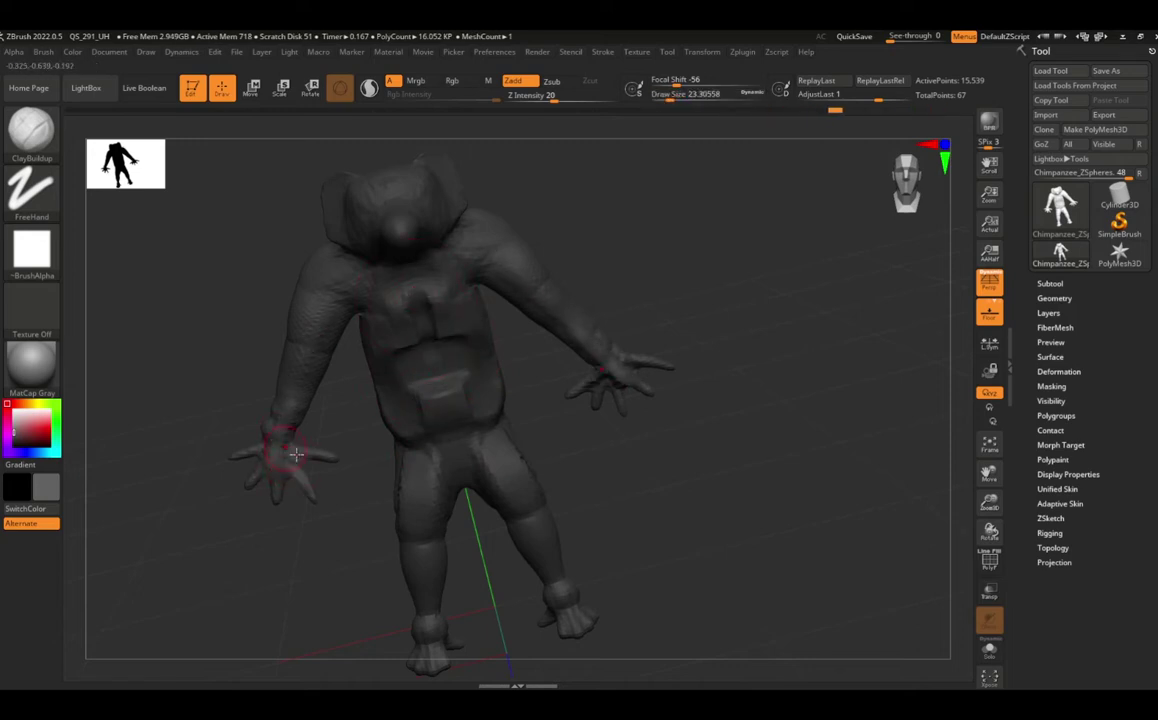
# Step: Reselect ClayBuildup and raise its Z Intensity to 30
pyautogui.moveTo(294, 491); pyautogui.dragTo(303, 420, button='right')
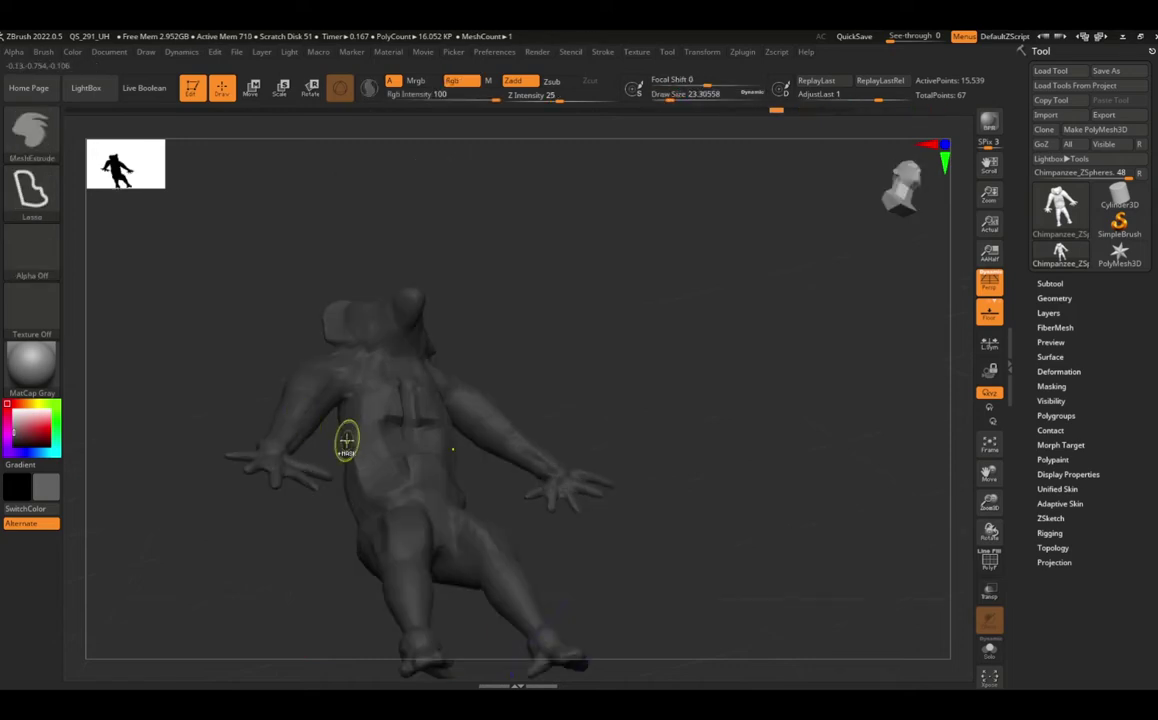
pyautogui.press('b')
pyautogui.press('i')
pyautogui.press('n')
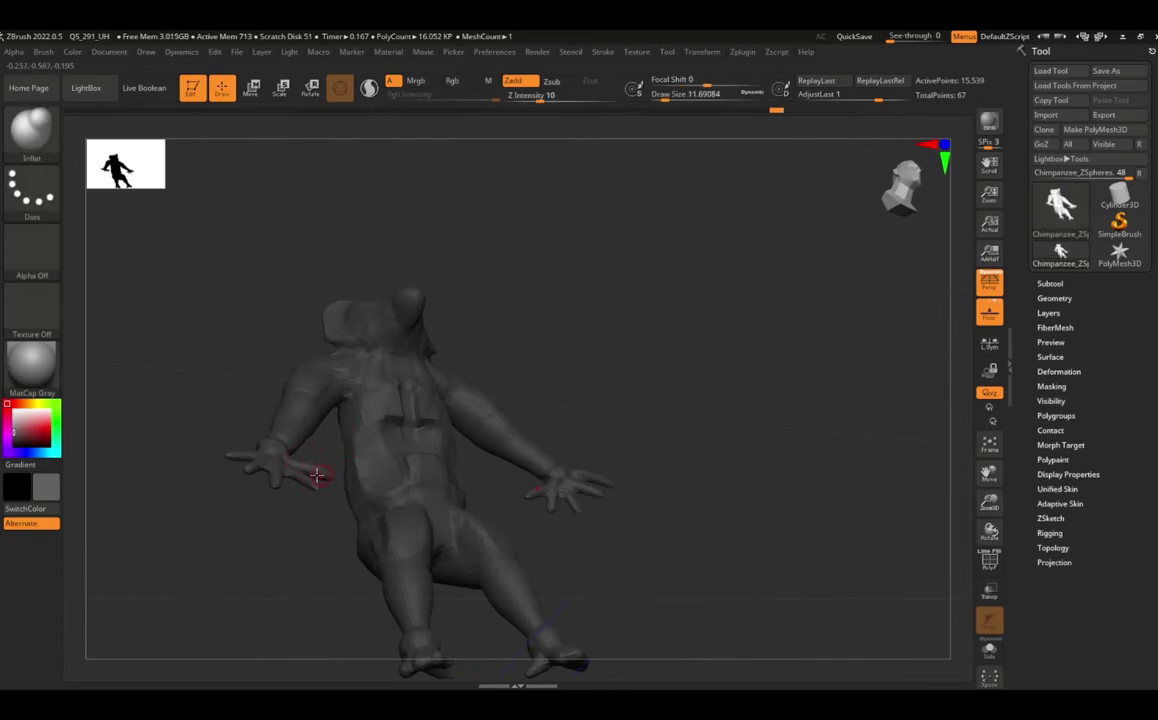
pyautogui.moveTo(310, 464); pyautogui.dragTo(458, 372, button='right')
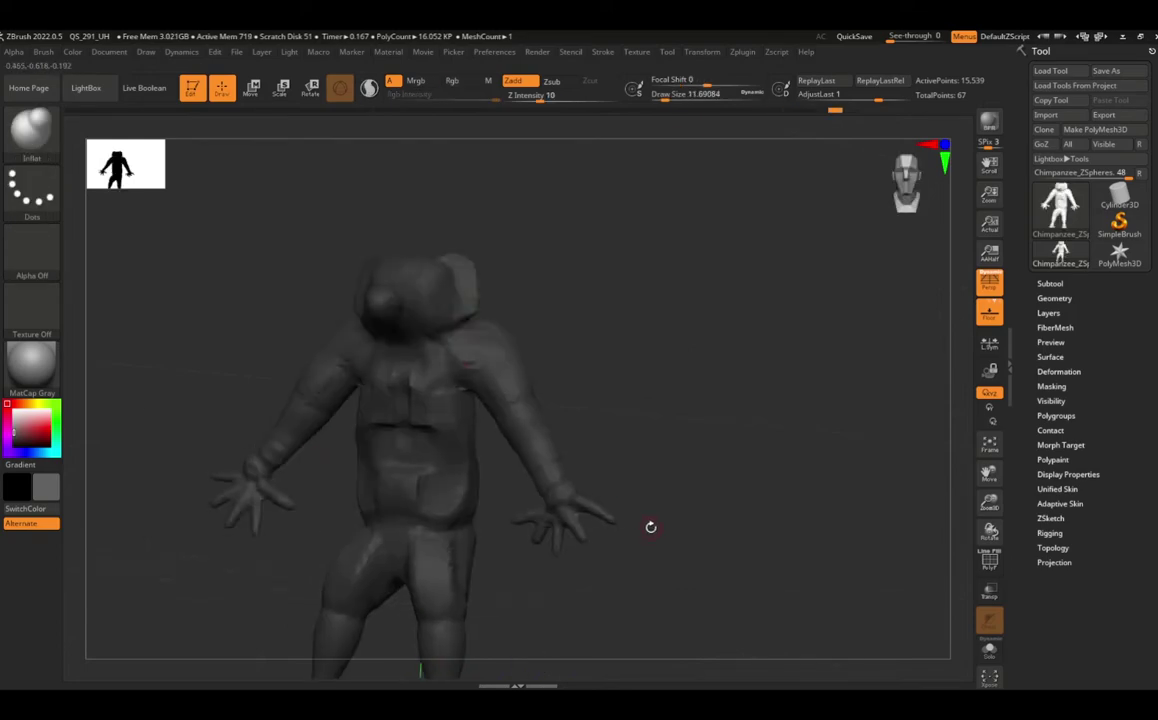
pyautogui.press('b')
pyautogui.press('c')
pyautogui.press('b')
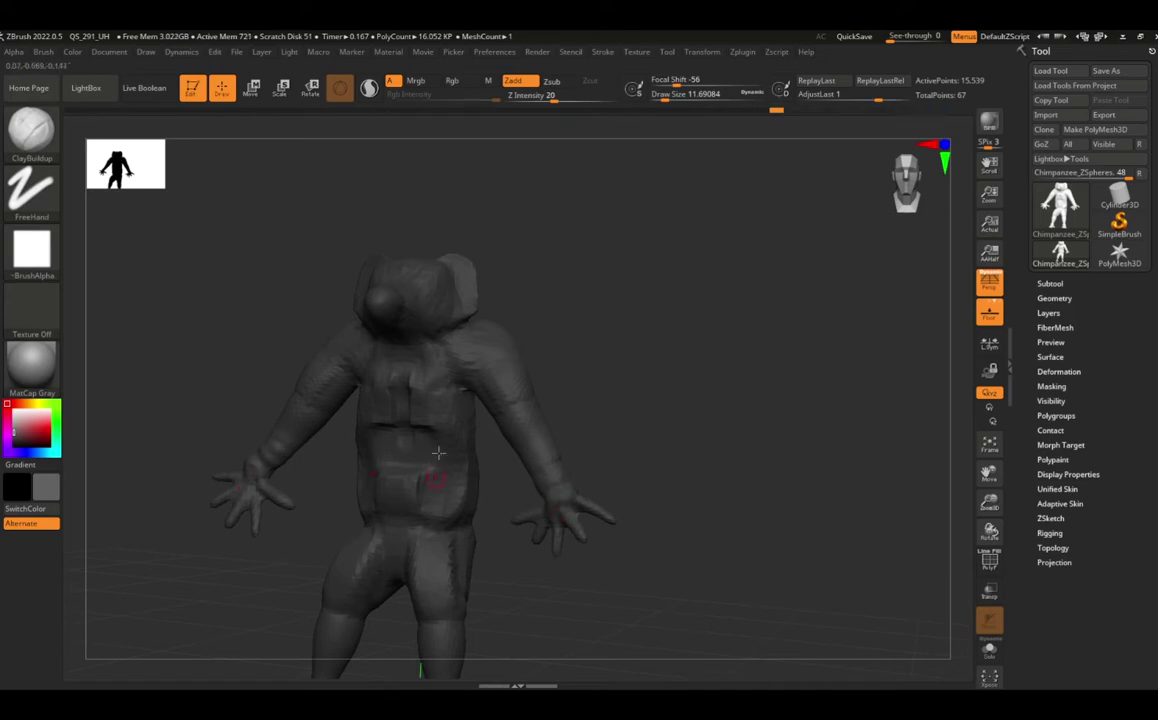
pyautogui.click(487, 95)
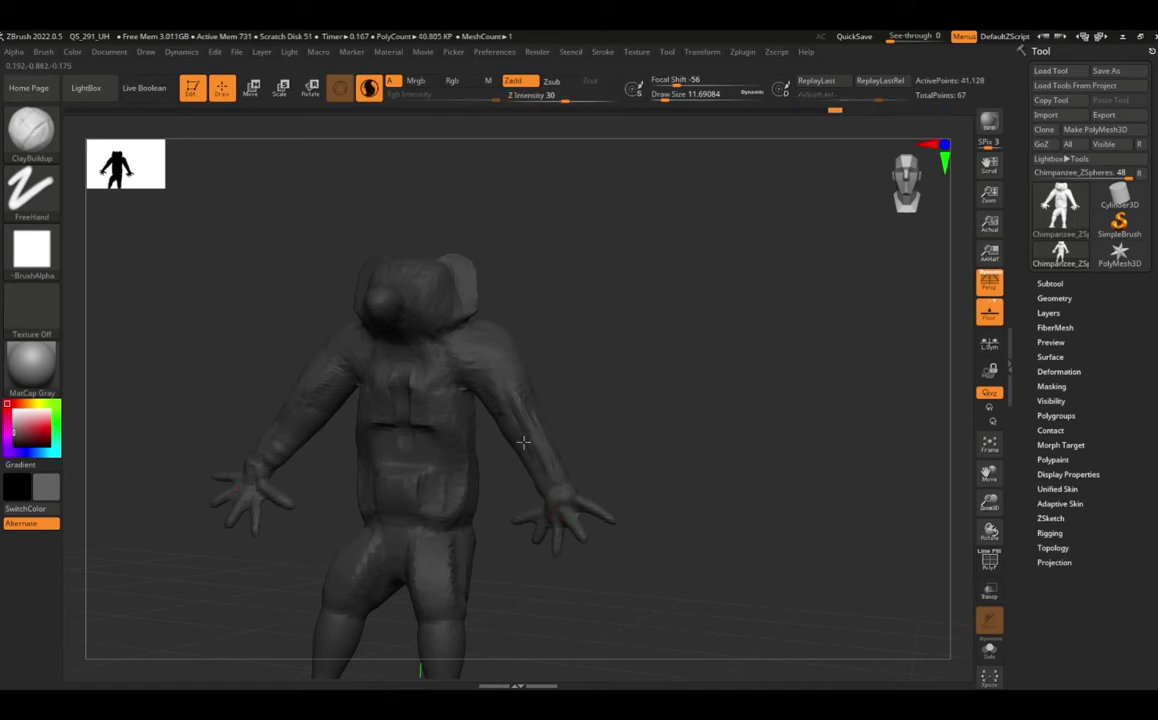
# Step: Build up clay on the shoulder, head and belly with ClayBuildup
pyautogui.moveTo(523, 442); pyautogui.dragTo(396, 264)
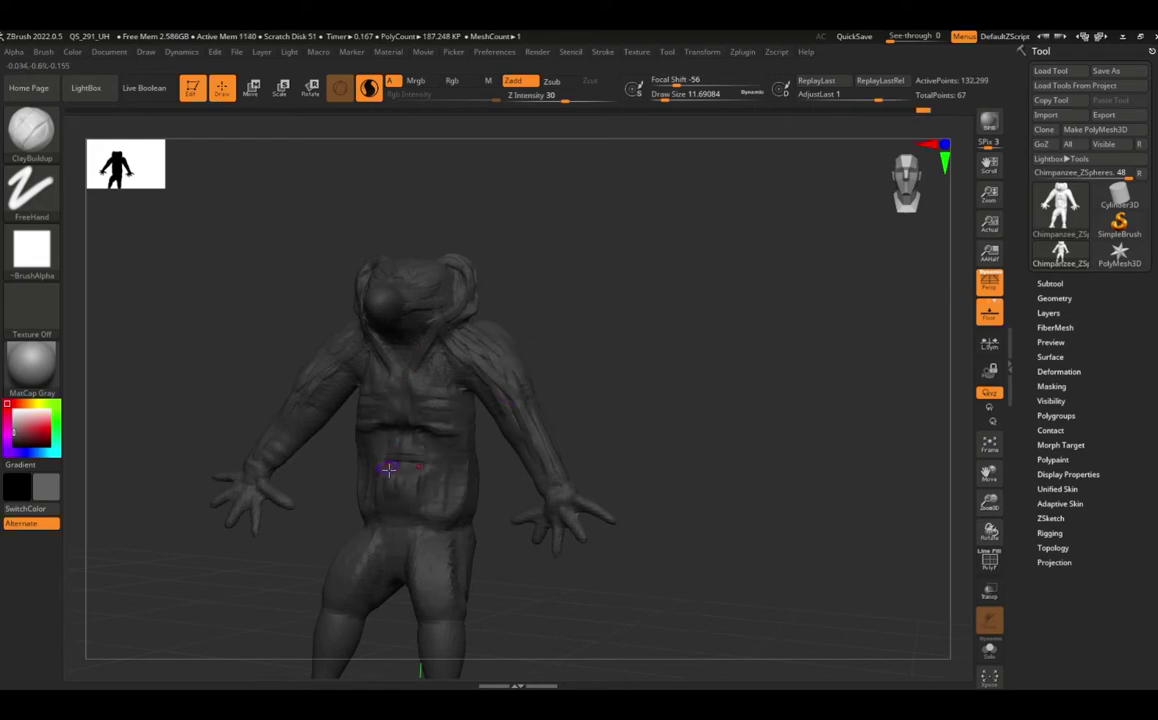
pyautogui.moveTo(382, 473); pyautogui.dragTo(350, 425)
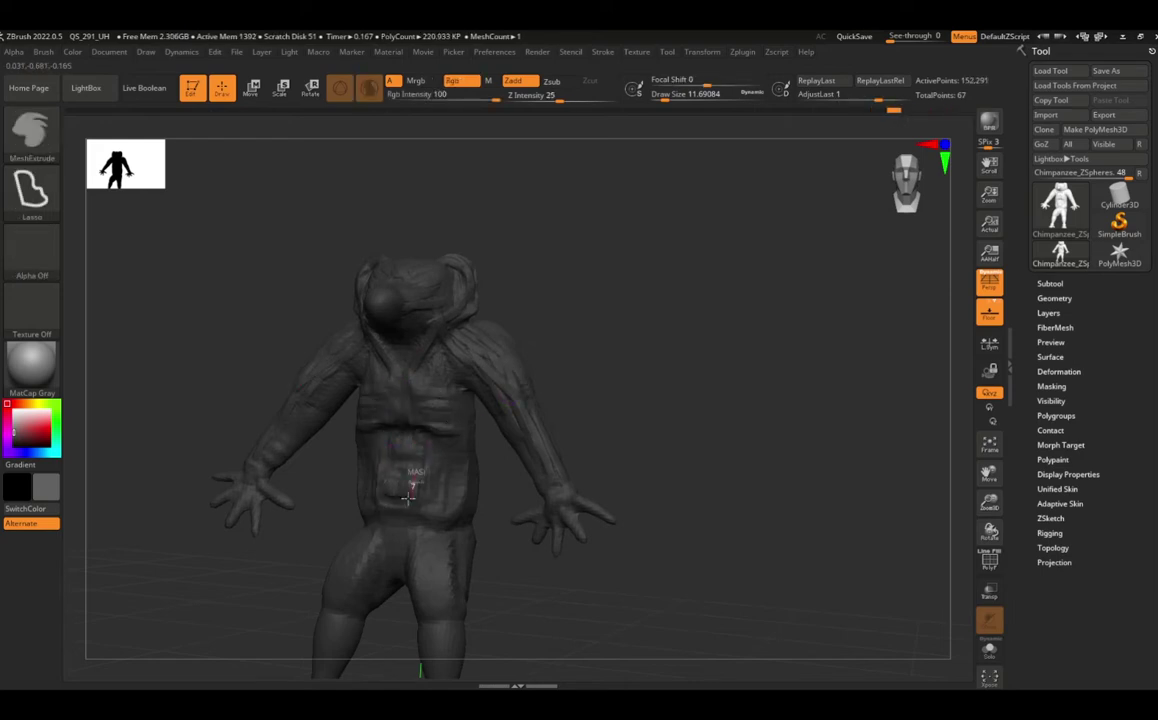
pyautogui.moveTo(514, 421); pyautogui.dragTo(265, 518, button='right')
# Step: Switch to a smaller Move brush and reshape the left hand's fingers
pyautogui.press('b')
pyautogui.press('m')
pyautogui.press('v')
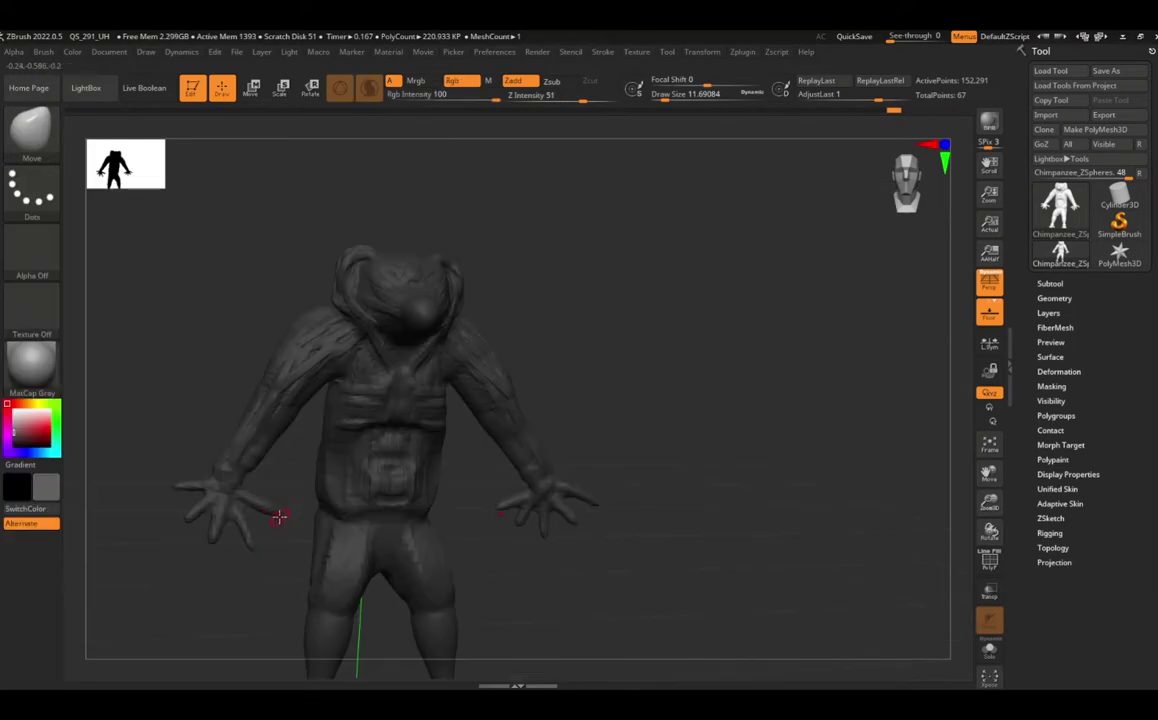
pyautogui.moveTo(677, 101); pyautogui.dragTo(671, 101)
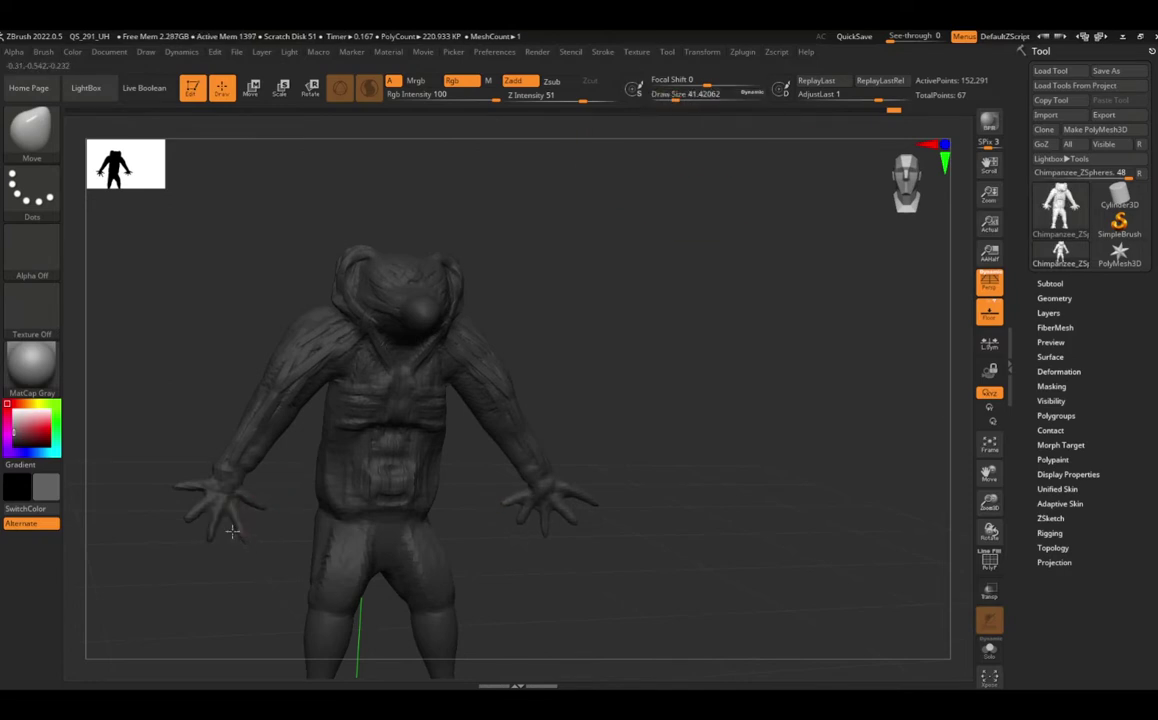
pyautogui.moveTo(216, 537); pyautogui.dragTo(259, 507)
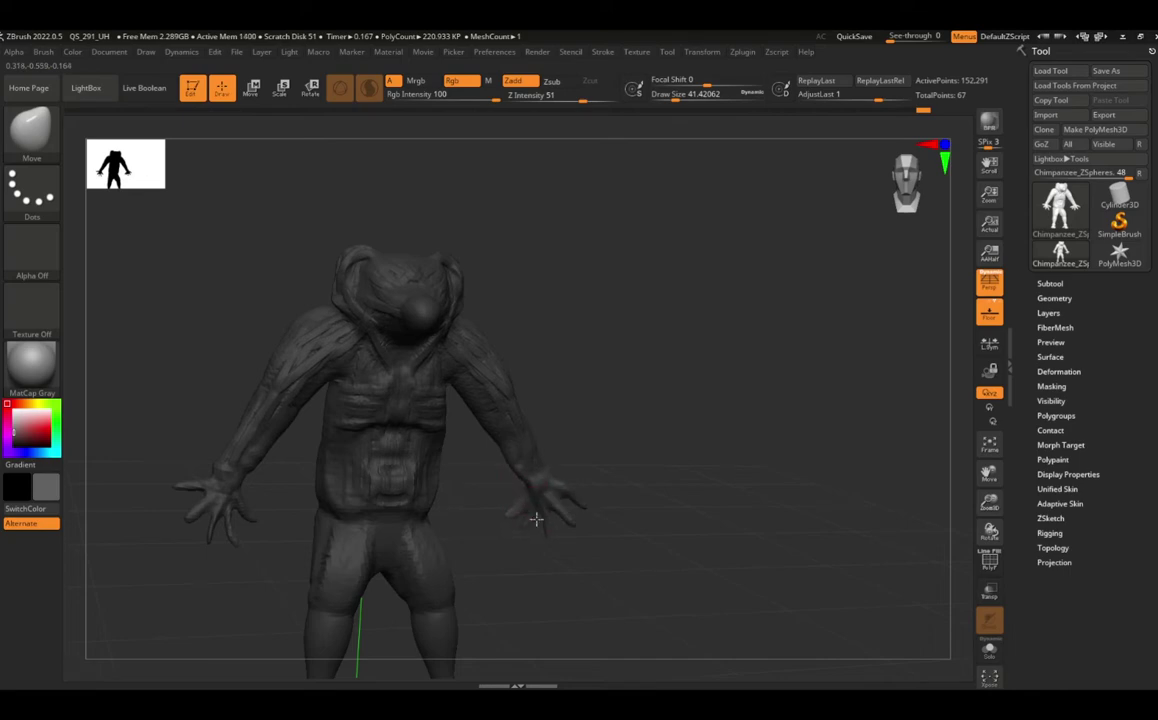
# Step: Inflate the fingers, return to the Move brush, and zoom in toward the hand
pyautogui.press('b')
pyautogui.press('i')
pyautogui.press('n')
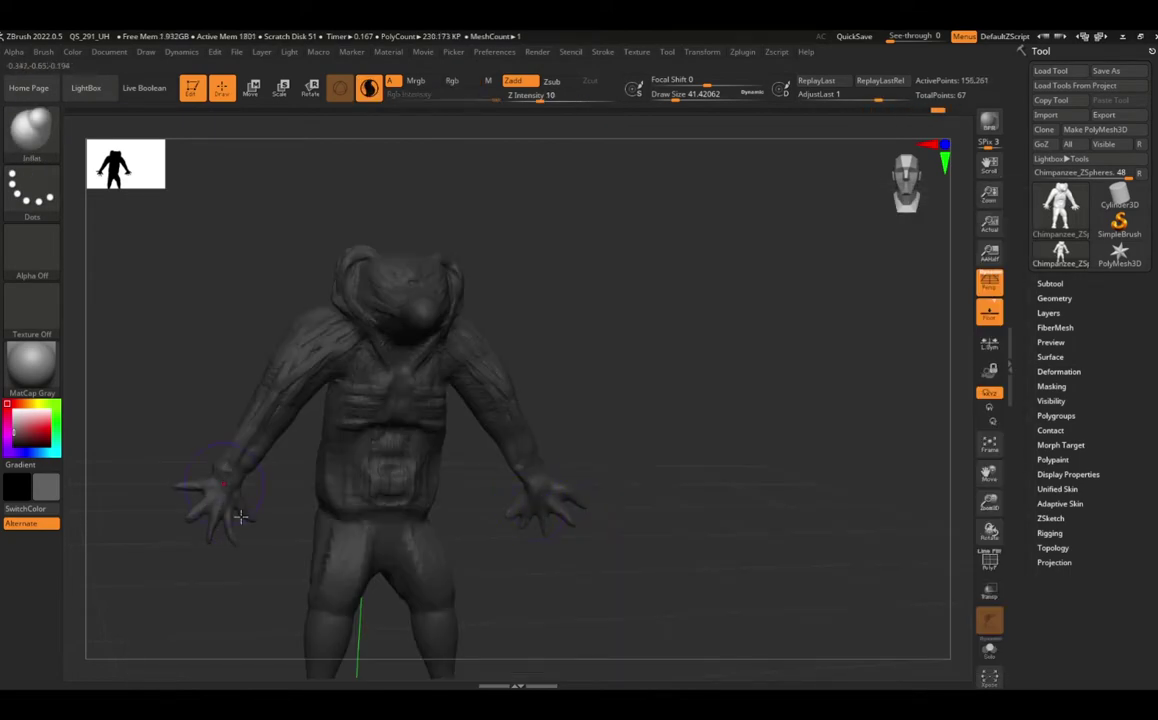
pyautogui.moveTo(241, 516)
pyautogui.mouseDown()
pyautogui.moveTo(429, 498)
pyautogui.moveTo(543, 465)
pyautogui.mouseUp()
pyautogui.press('b')
pyautogui.press(',')
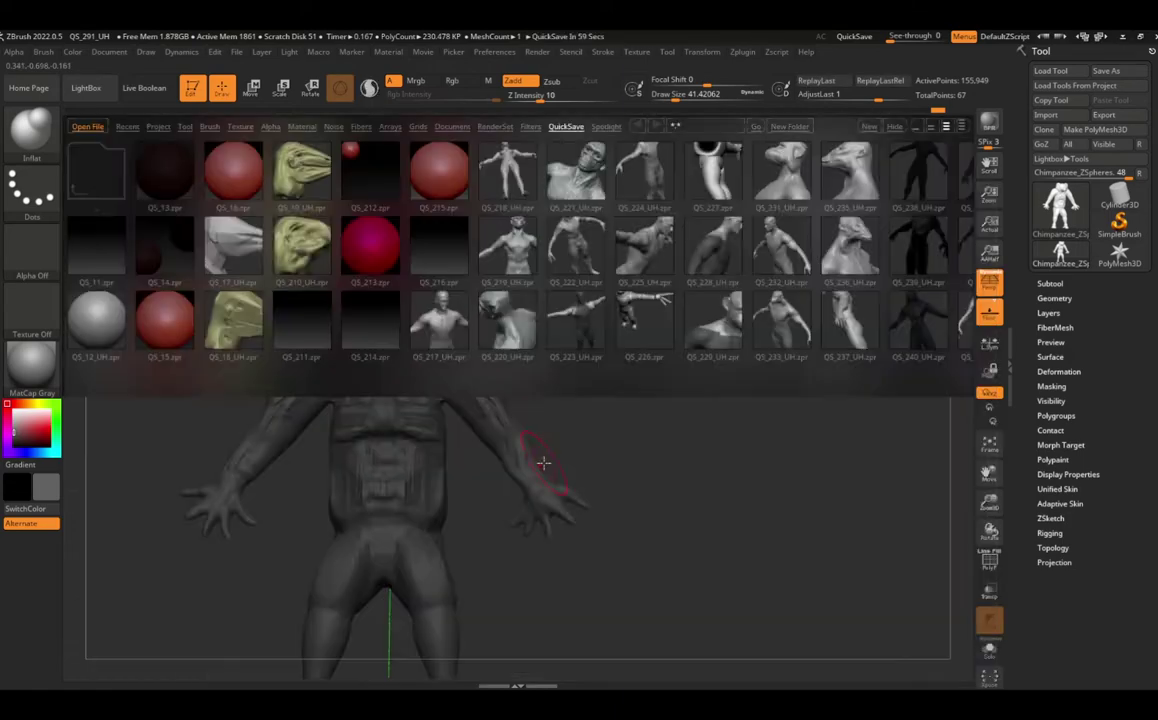
pyautogui.press('b')
pyautogui.press('m')
pyautogui.press('v')
pyautogui.press(',')
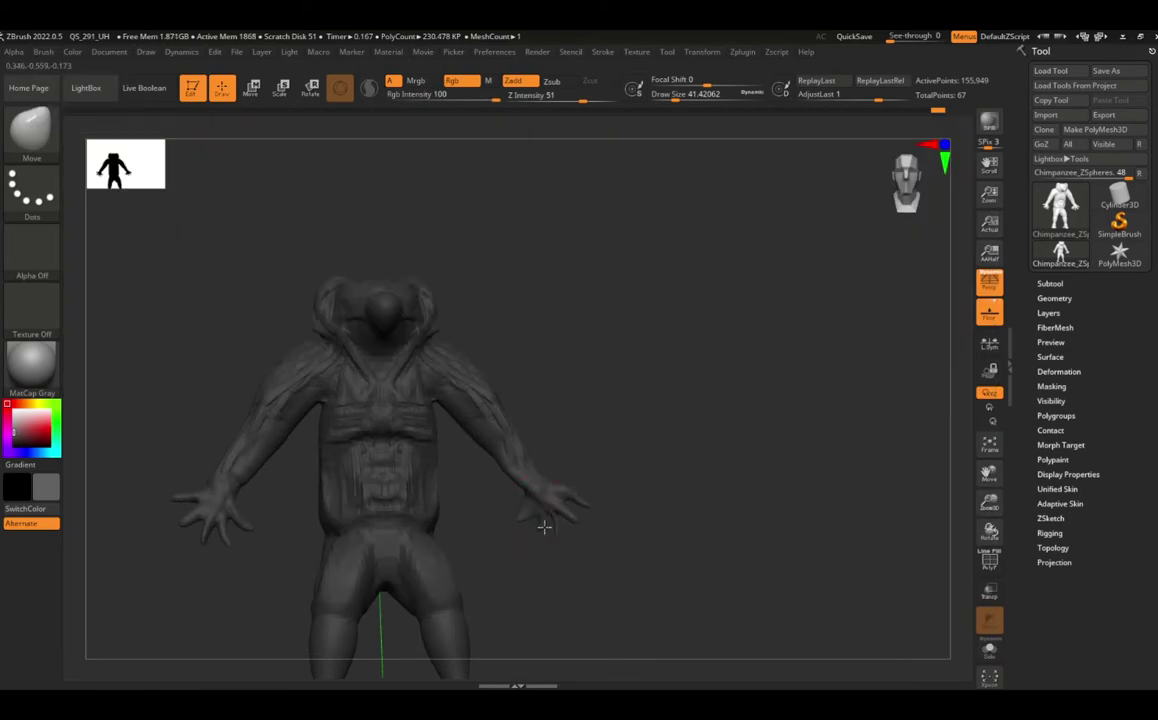
pyautogui.moveTo(564, 535)
pyautogui.mouseDown()
pyautogui.moveTo(476, 527)
pyautogui.moveTo(597, 602)
pyautogui.moveTo(564, 561)
pyautogui.moveTo(679, 108)
pyautogui.mouseUp()
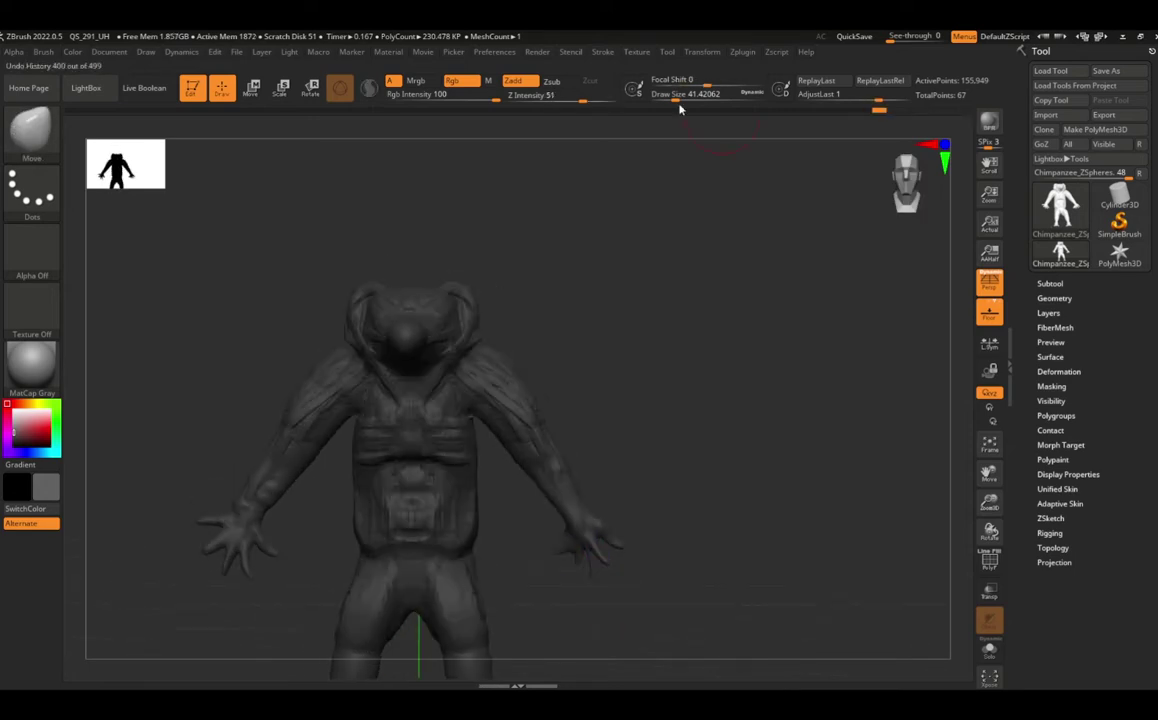
pyautogui.moveTo(566, 573)
pyautogui.mouseDown()
pyautogui.moveTo(556, 555)
pyautogui.moveTo(578, 573)
pyautogui.moveTo(628, 570)
pyautogui.mouseUp()
# Step: Alternate the Inflat and Move brushes on the hand's fingers to lengthen and round them
pyautogui.press('b')
pyautogui.press('i')
pyautogui.press('n')
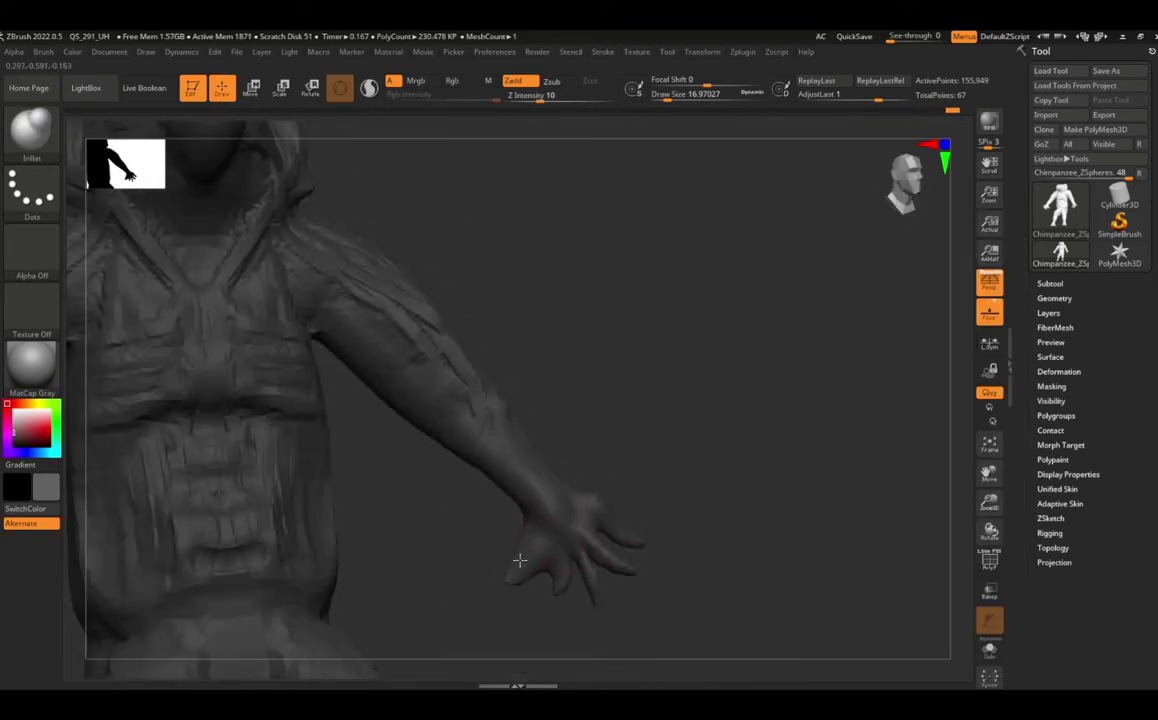
pyautogui.moveTo(517, 560)
pyautogui.mouseDown()
pyautogui.moveTo(615, 563)
pyautogui.moveTo(646, 499)
pyautogui.moveTo(548, 585)
pyautogui.mouseUp()
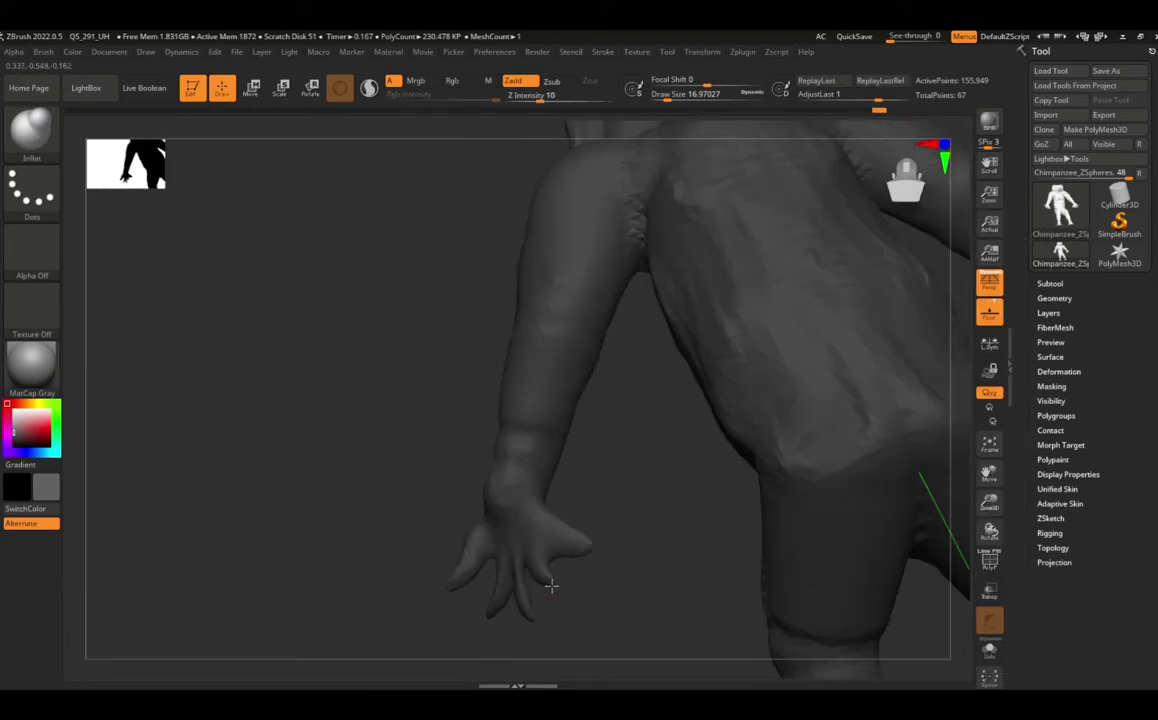
pyautogui.press('b')
pyautogui.press('m')
pyautogui.press('v')
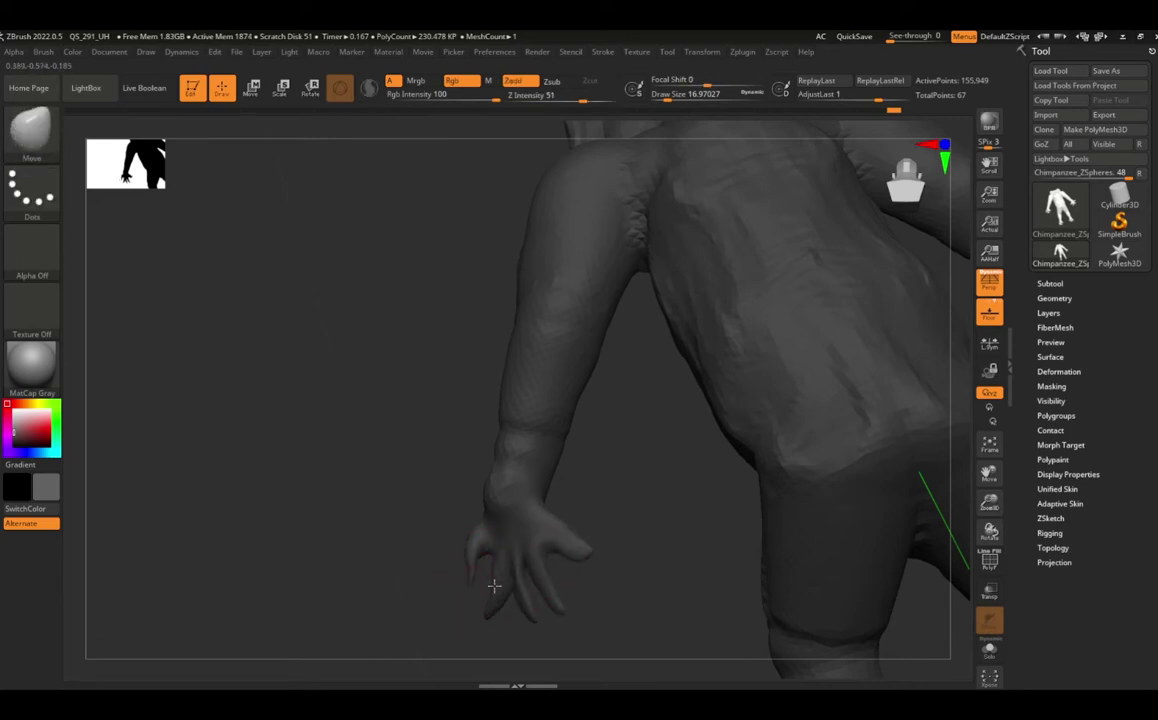
pyautogui.press('b')
pyautogui.press('i')
pyautogui.press('n')
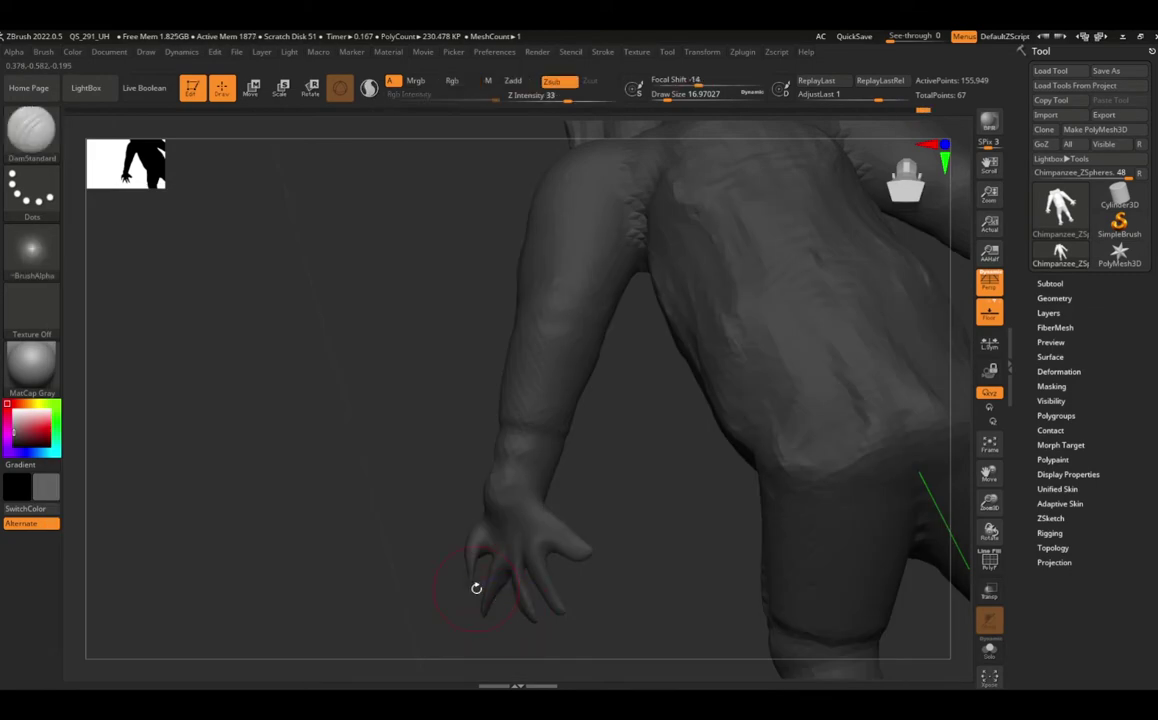
pyautogui.moveTo(470, 553)
pyautogui.mouseDown()
pyautogui.moveTo(470, 566)
pyautogui.moveTo(297, 538)
pyautogui.moveTo(432, 618)
pyautogui.moveTo(484, 374)
pyautogui.moveTo(173, 543)
pyautogui.mouseUp()
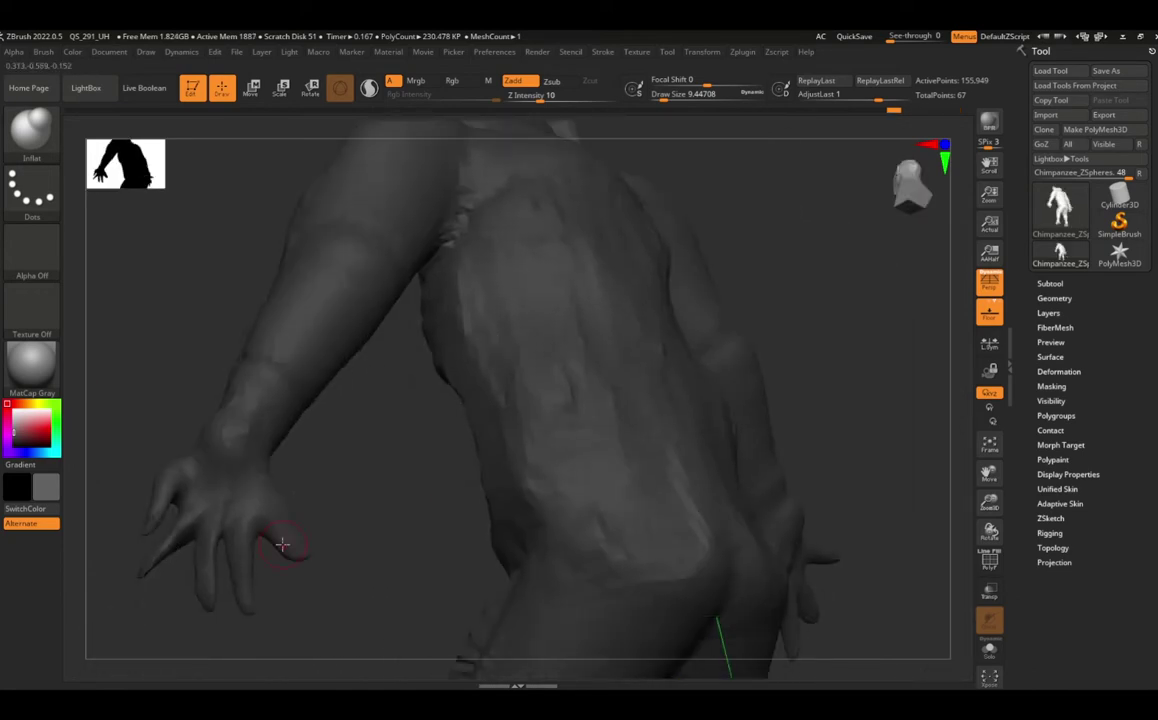
pyautogui.press('b')
pyautogui.press('m')
pyautogui.press('v')
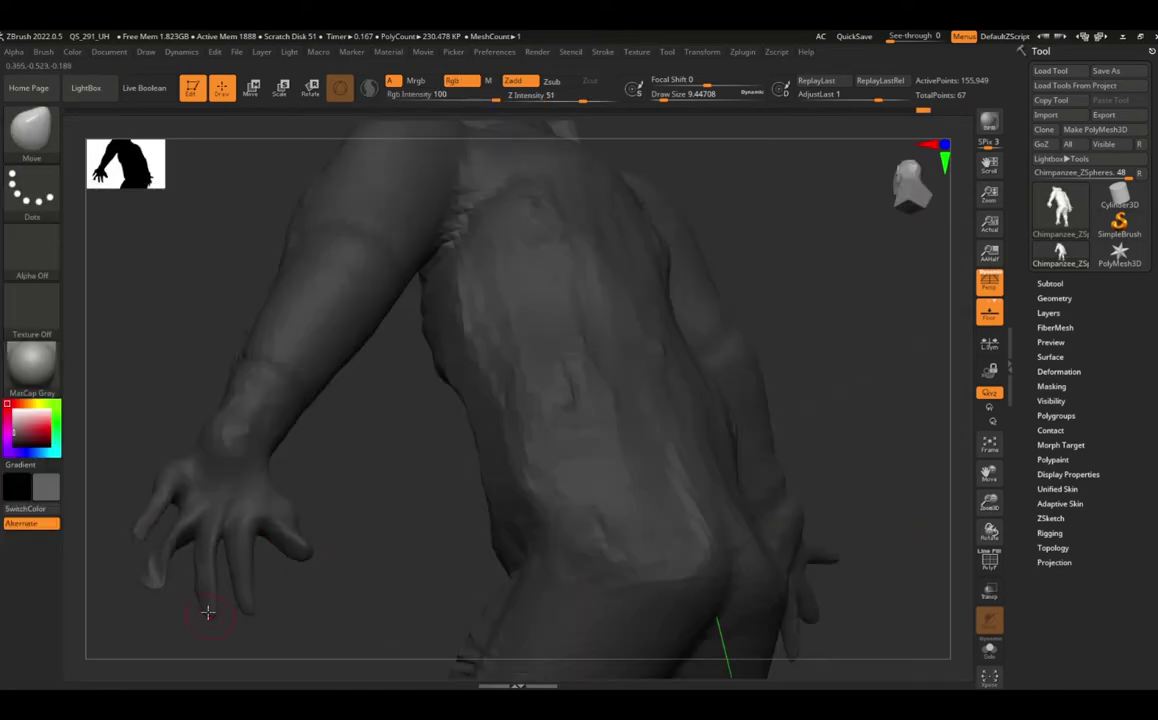
# Step: Enlarge the Inflat brush, then pull the fingers inward with Move from a side view of the hand
pyautogui.press('b')
pyautogui.press('i')
pyautogui.press('n')
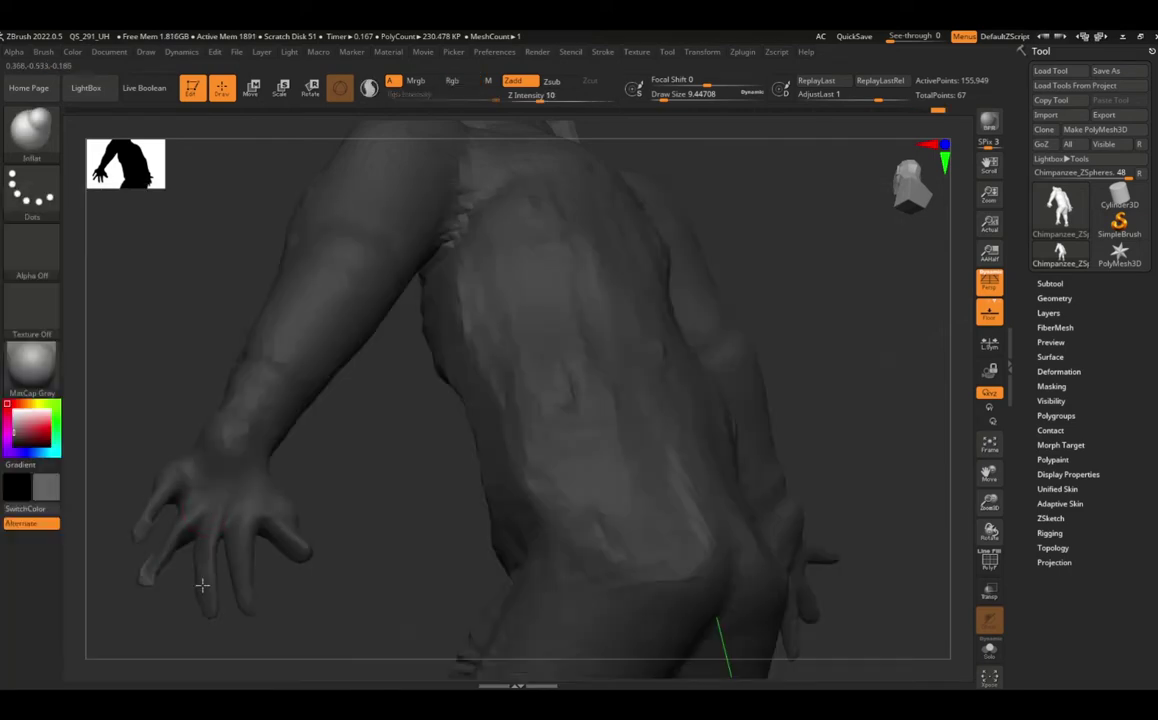
pyautogui.press(']')
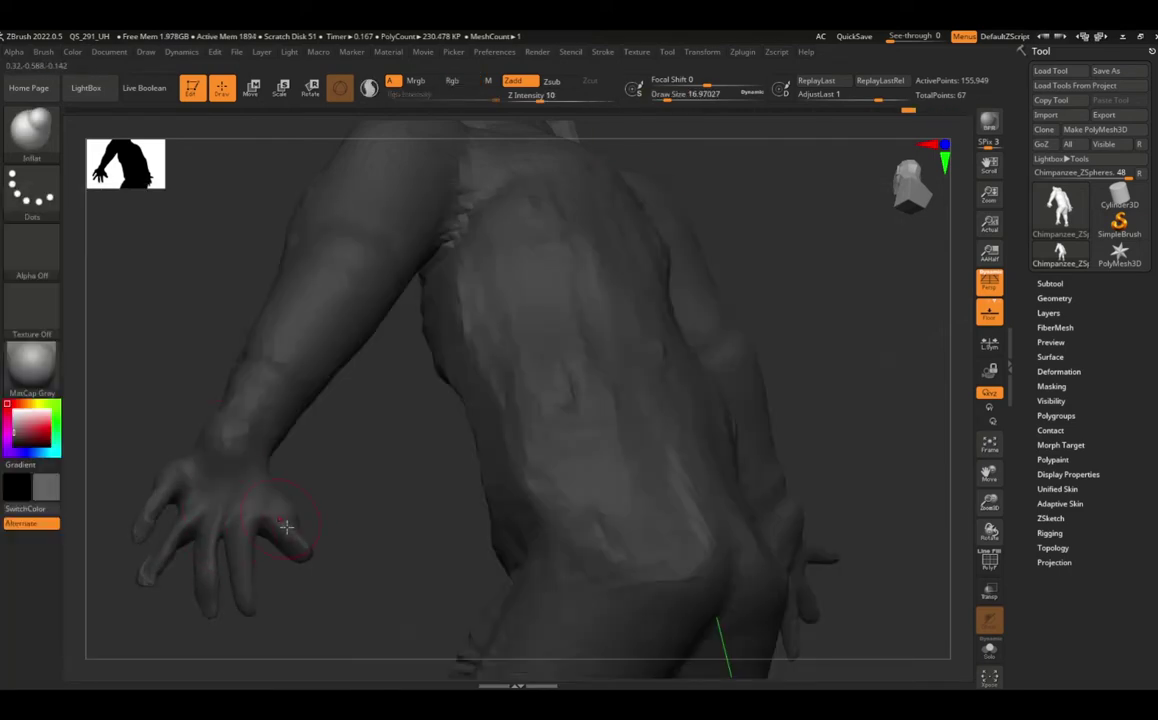
pyautogui.press('b')
pyautogui.press('m')
pyautogui.press('v')
pyautogui.moveTo(303, 538); pyautogui.dragTo(240, 427, button='right')
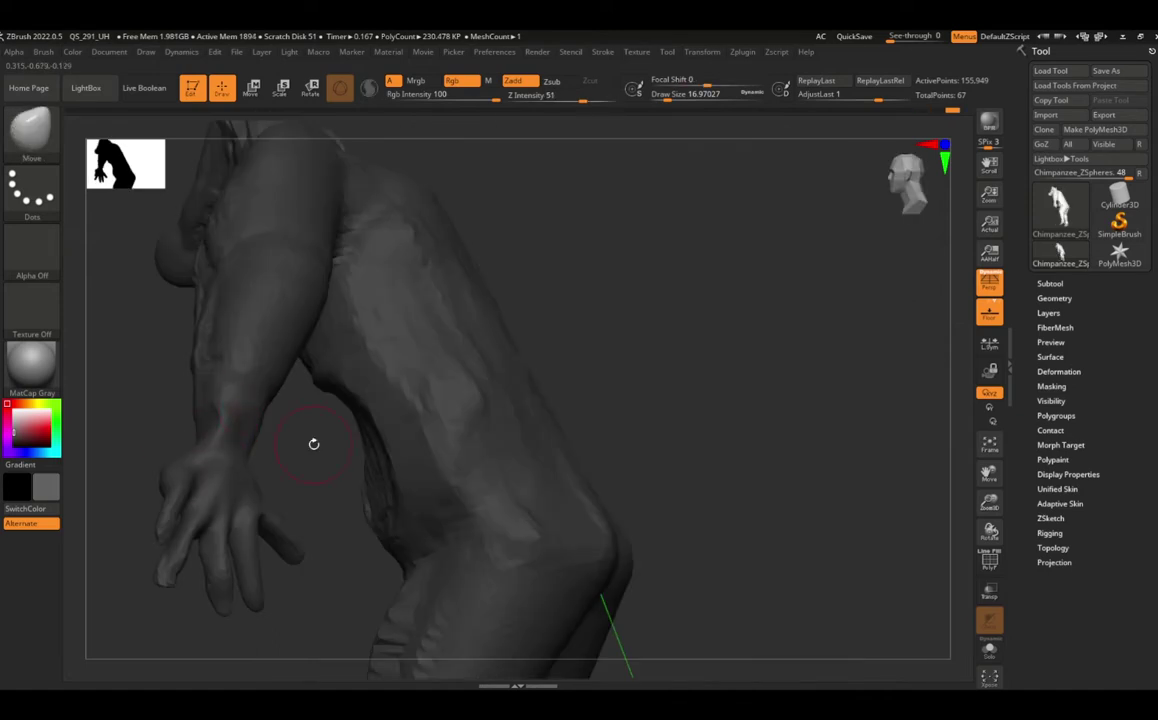
pyautogui.moveTo(313, 443); pyautogui.dragTo(284, 532, button='right')
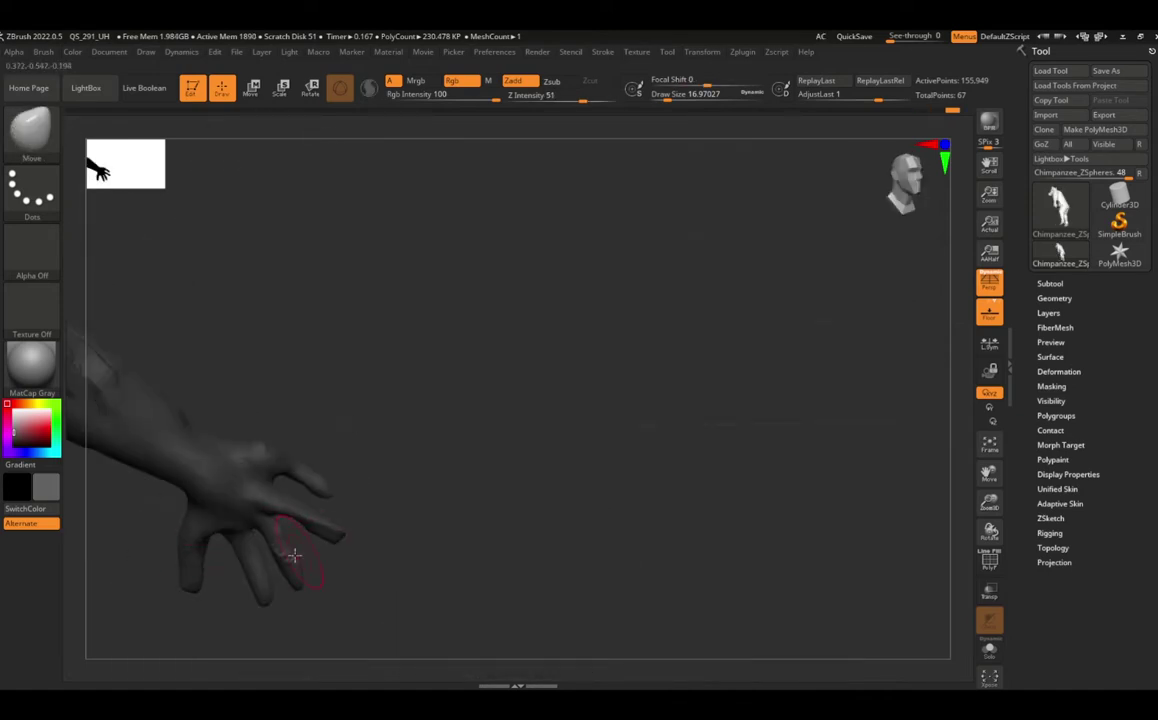
pyautogui.moveTo(215, 408); pyautogui.dragTo(263, 361, button='right')
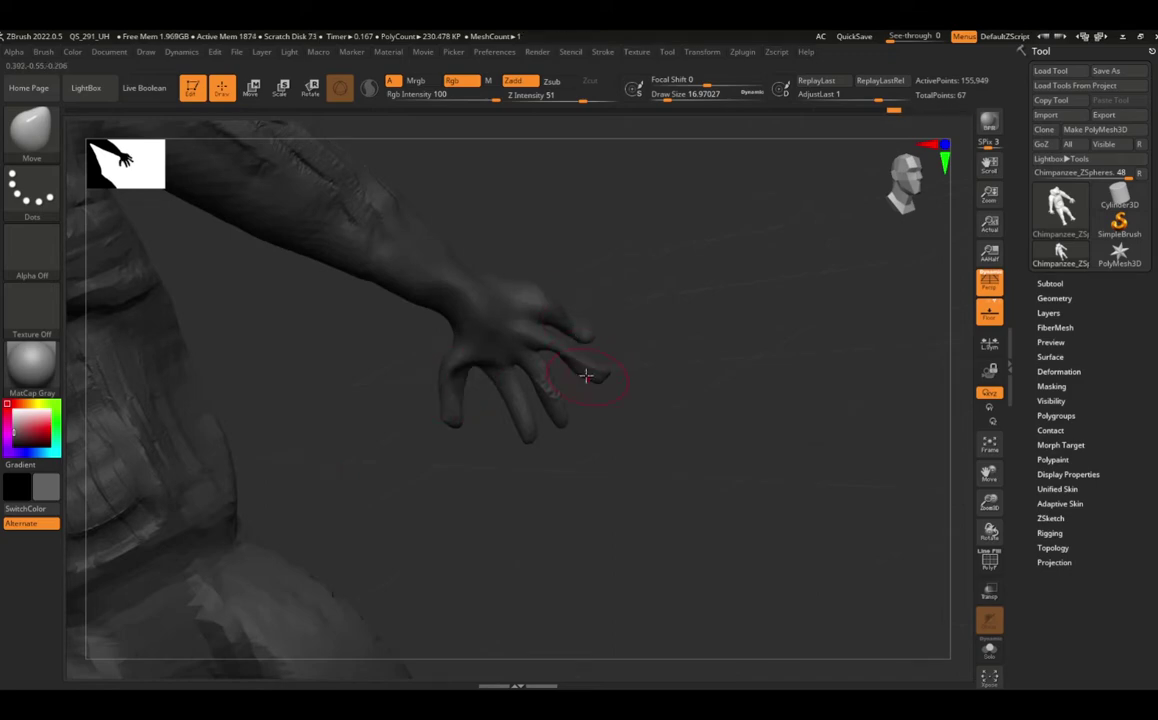
pyautogui.moveTo(589, 375)
pyautogui.mouseDown()
pyautogui.moveTo(530, 421)
pyautogui.moveTo(589, 414)
pyautogui.moveTo(489, 417)
pyautogui.mouseUp()
# Step: Undo the curled-finger pose to keep the hand open, ending on ClayBuildup
pyautogui.press('b')
pyautogui.press('i')
pyautogui.press('n')
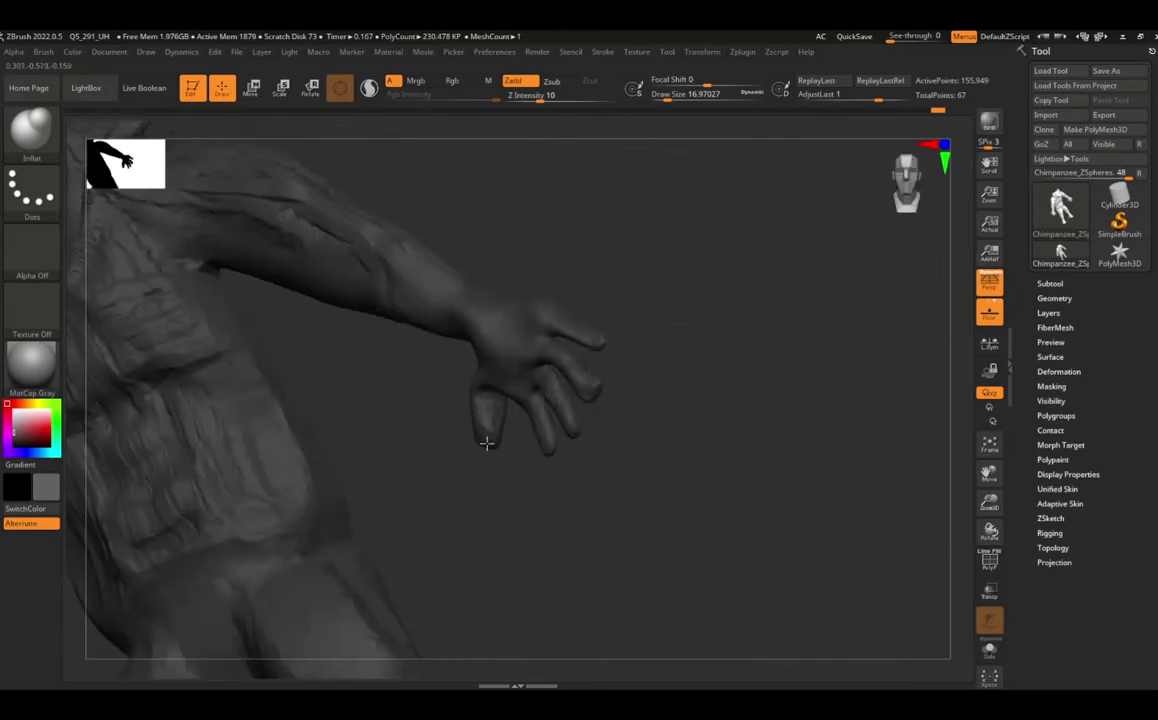
pyautogui.hotkey('ctrl', 'z')
pyautogui.press('b')
pyautogui.press('m')
pyautogui.press('v')
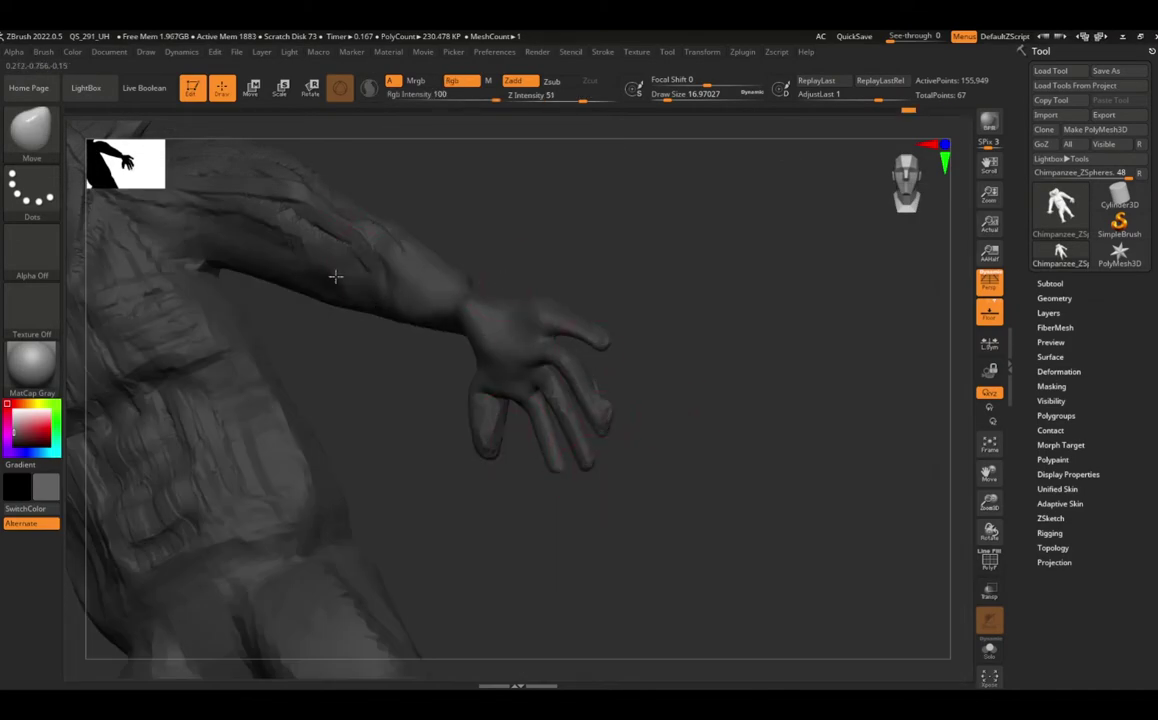
pyautogui.press('b')
pyautogui.press('c')
pyautogui.press('b')
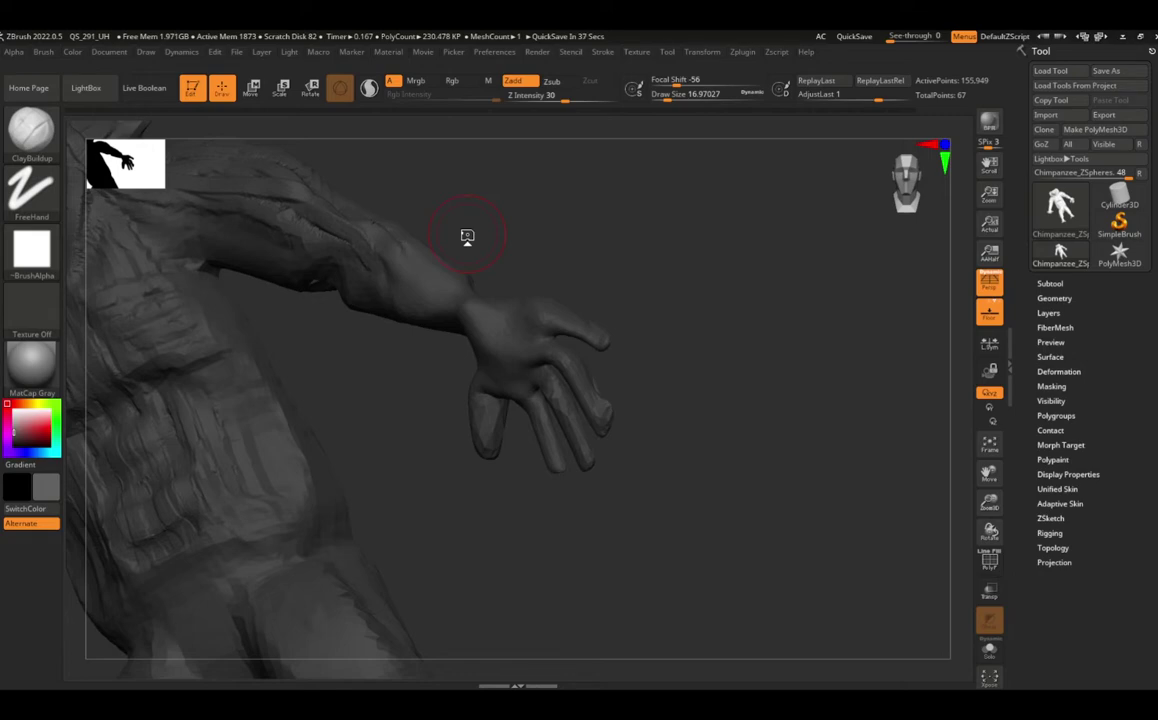
# Step: Shrink the brush and step back through the undo history on the hand
pyautogui.moveTo(483, 298); pyautogui.dragTo(507, 302, button='right')
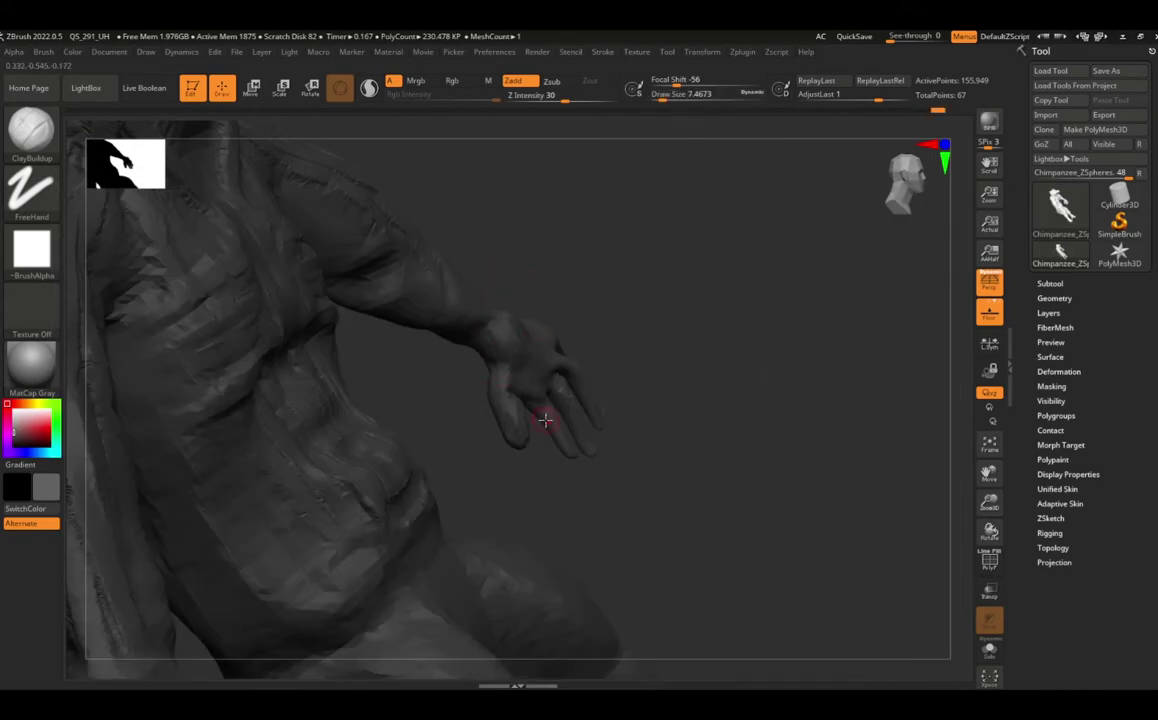
pyautogui.hotkey('ctrl', 'z')
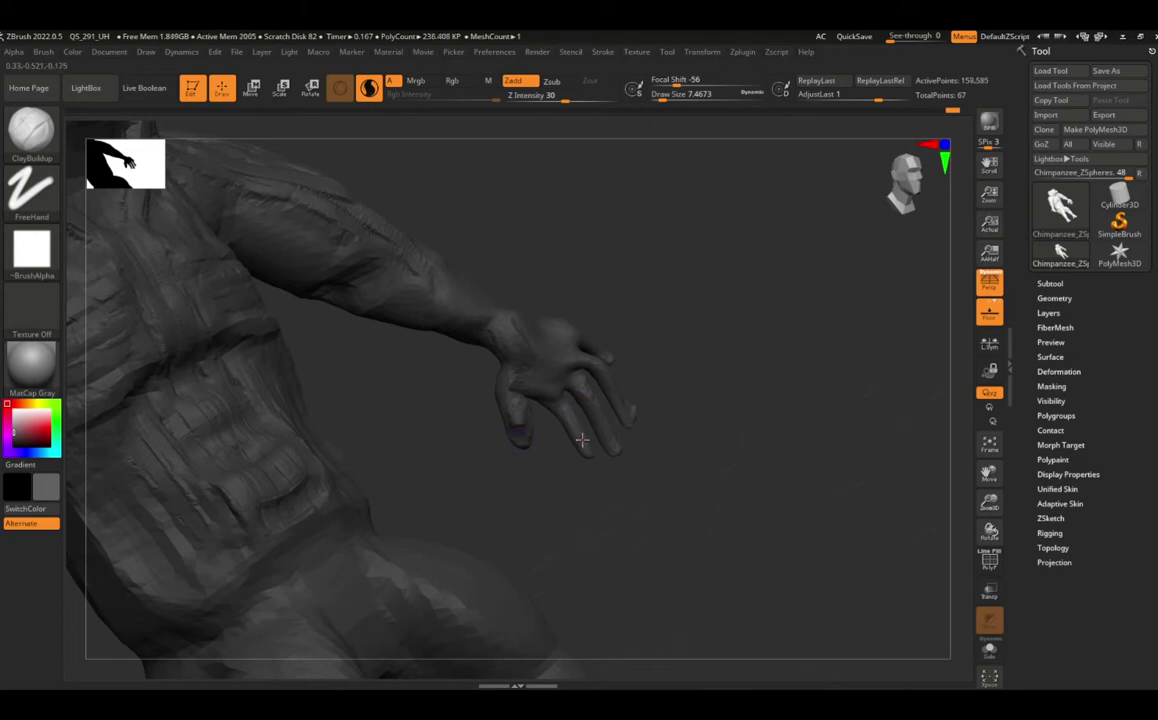
pyautogui.press('[')
pyautogui.press('[')
pyautogui.hotkey('ctrl', 'z')
pyautogui.hotkey('ctrl', 'z')
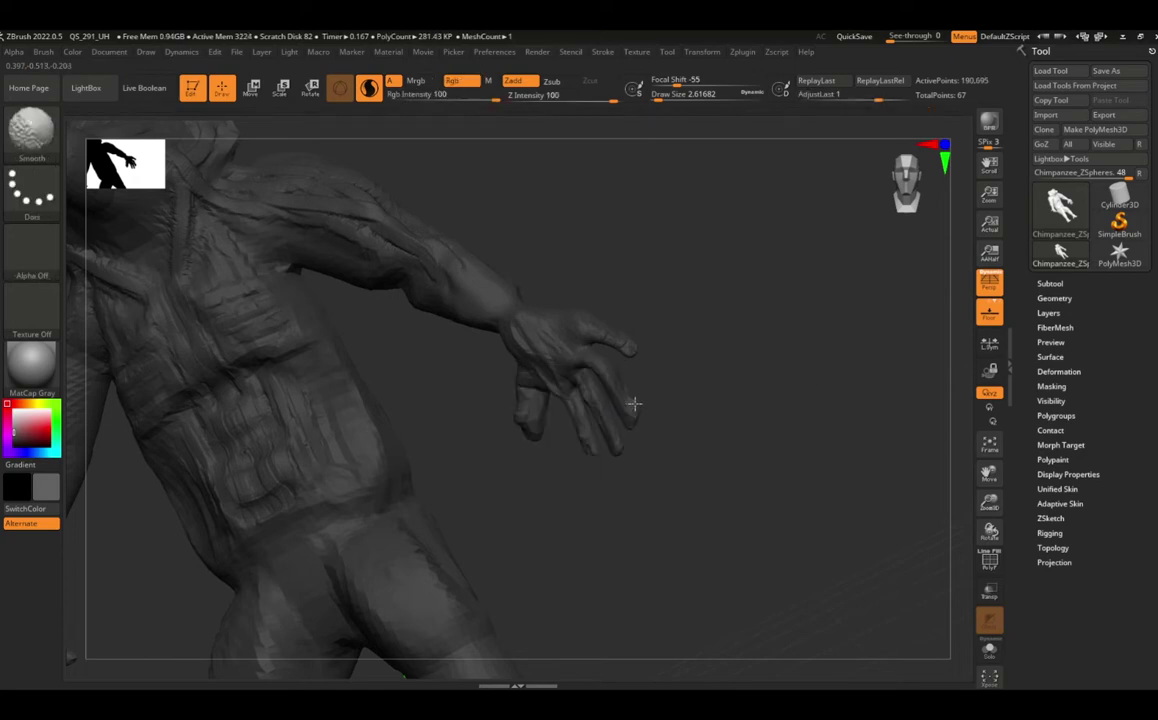
pyautogui.keyDown('shift'); pyautogui.moveTo(659, 465); pyautogui.dragTo(633, 430); pyautogui.keyUp('shift')
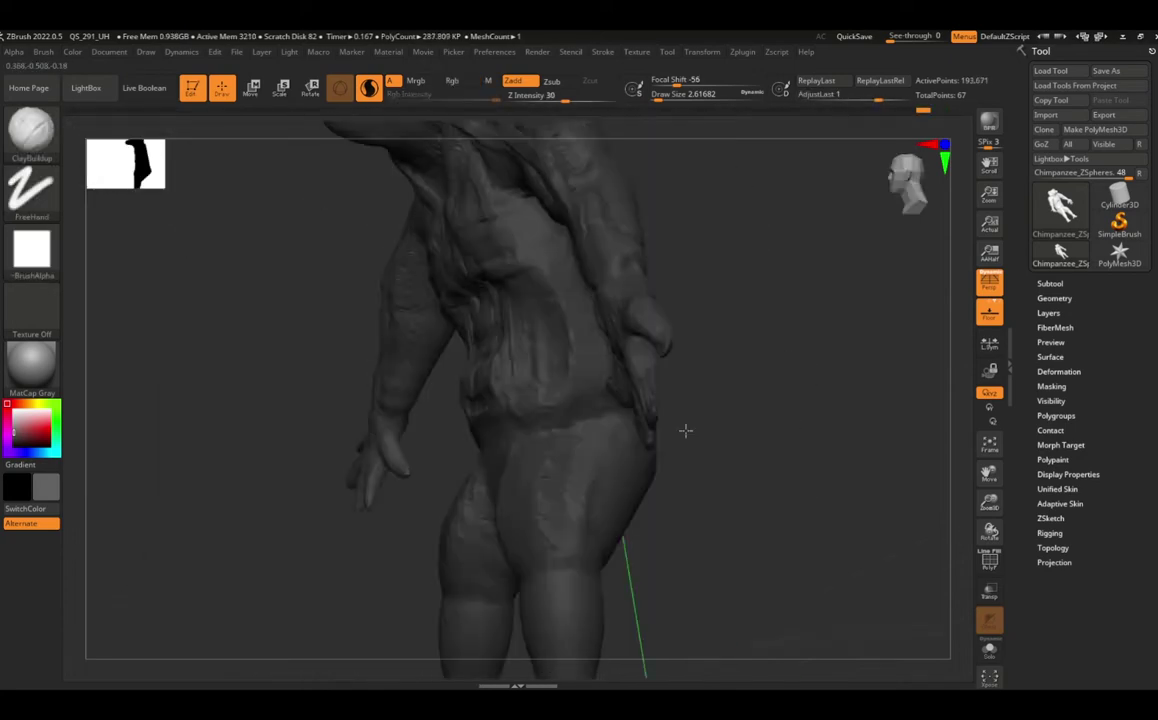
pyautogui.hotkey('ctrl', 'z')
pyautogui.hotkey('ctrl', 'z')
pyautogui.hotkey('ctrl', 'z')
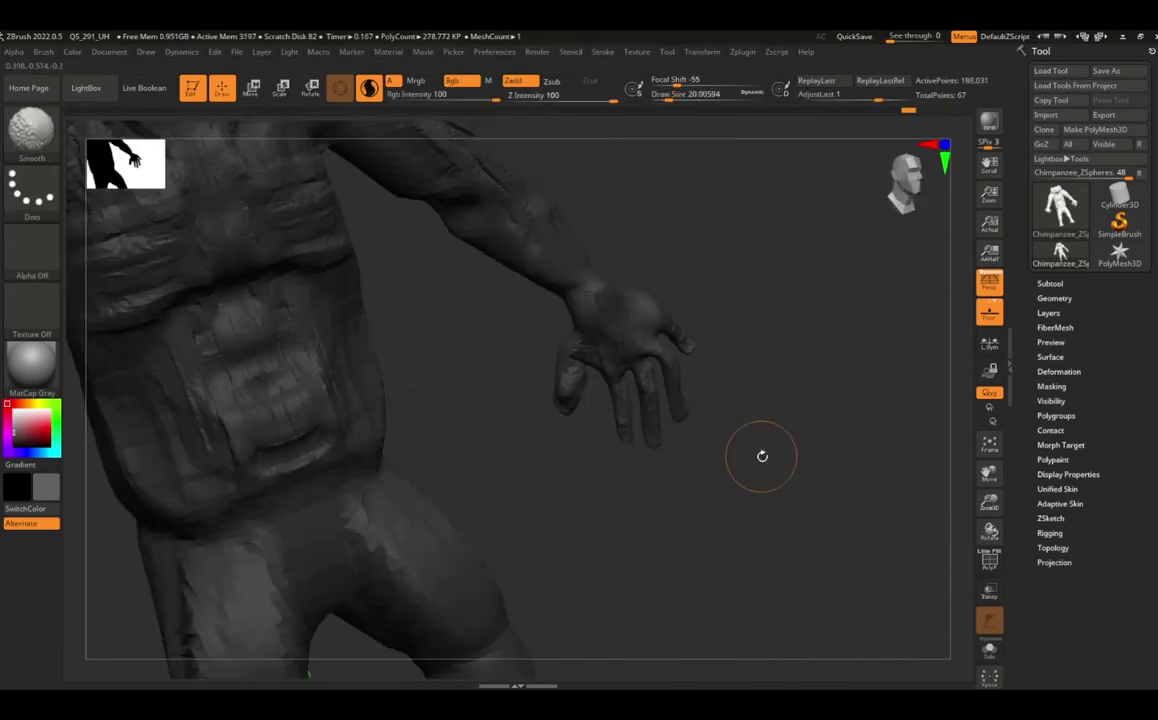
pyautogui.hotkey('ctrl', 'z')
pyautogui.hotkey('ctrl', 'z')
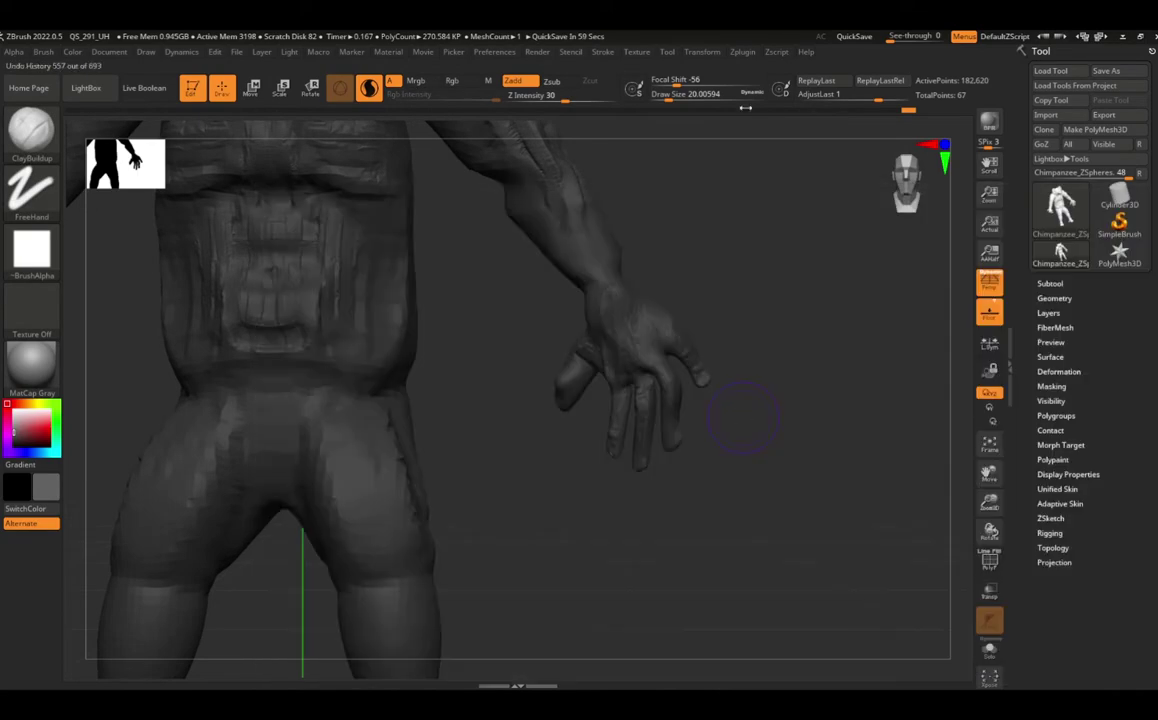
pyautogui.hotkey('ctrl', 'z')
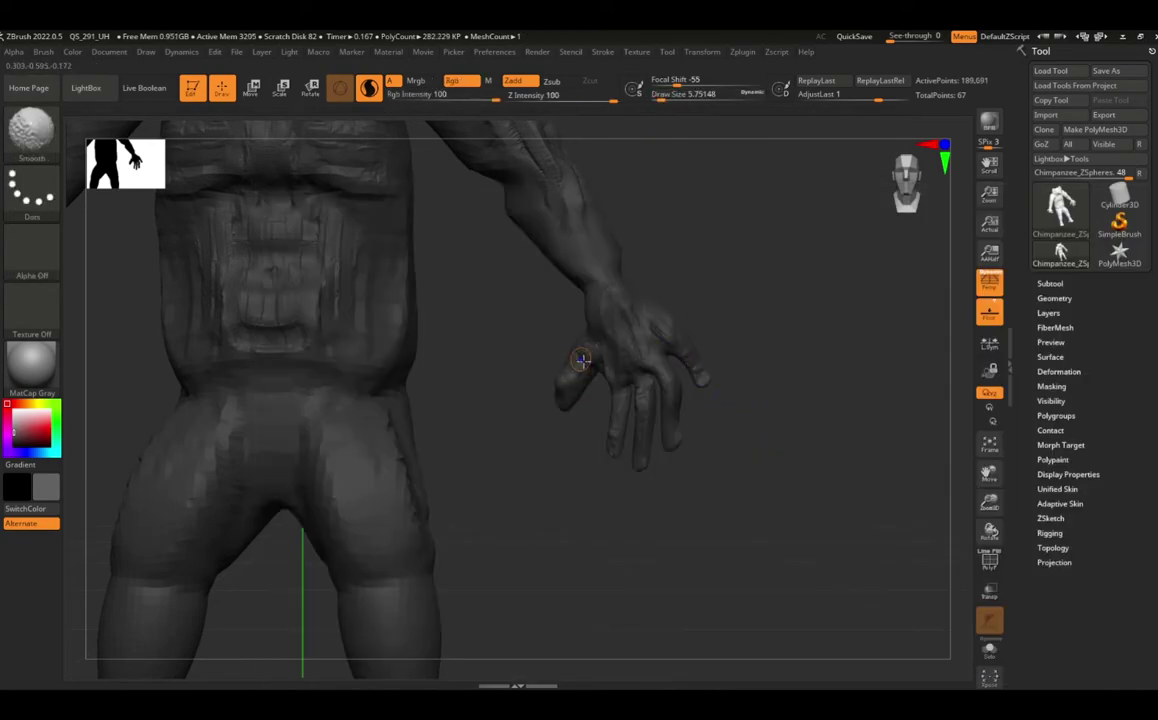
pyautogui.hotkey('ctrl', 'z')
pyautogui.hotkey('ctrl', 'z')
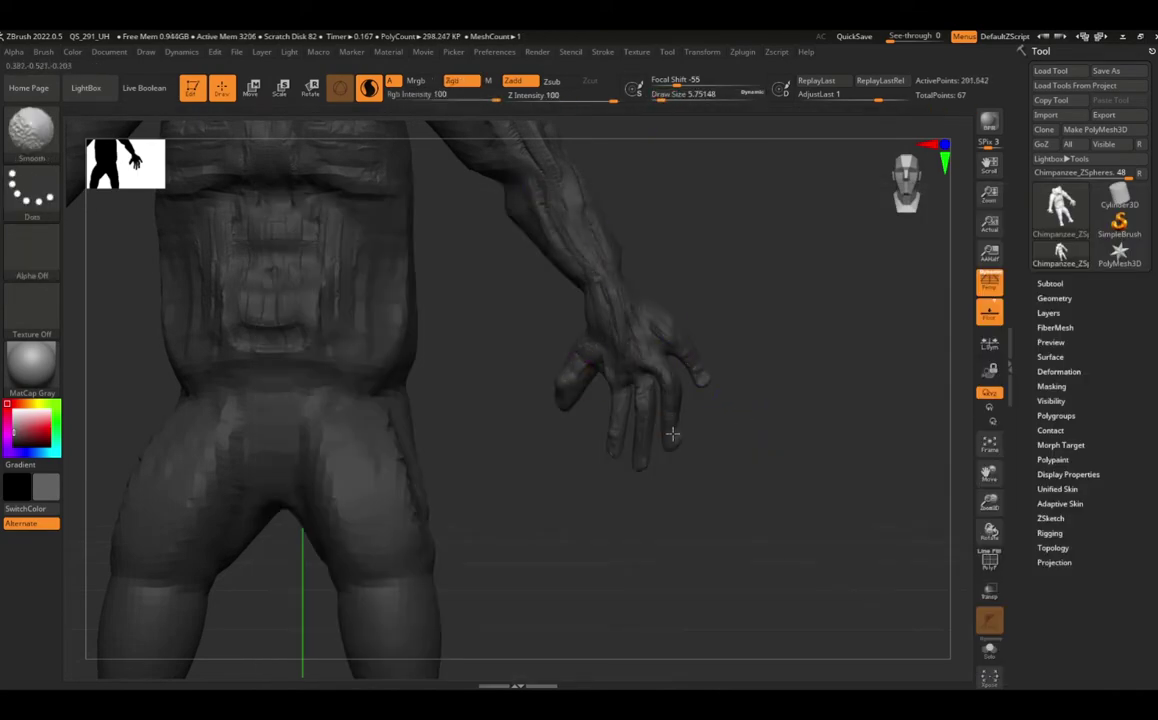
pyautogui.hotkey('ctrl', 'z')
pyautogui.hotkey('ctrl', 'z')
pyautogui.hotkey('ctrl', 'z')
pyautogui.hotkey('ctrl', 'z')
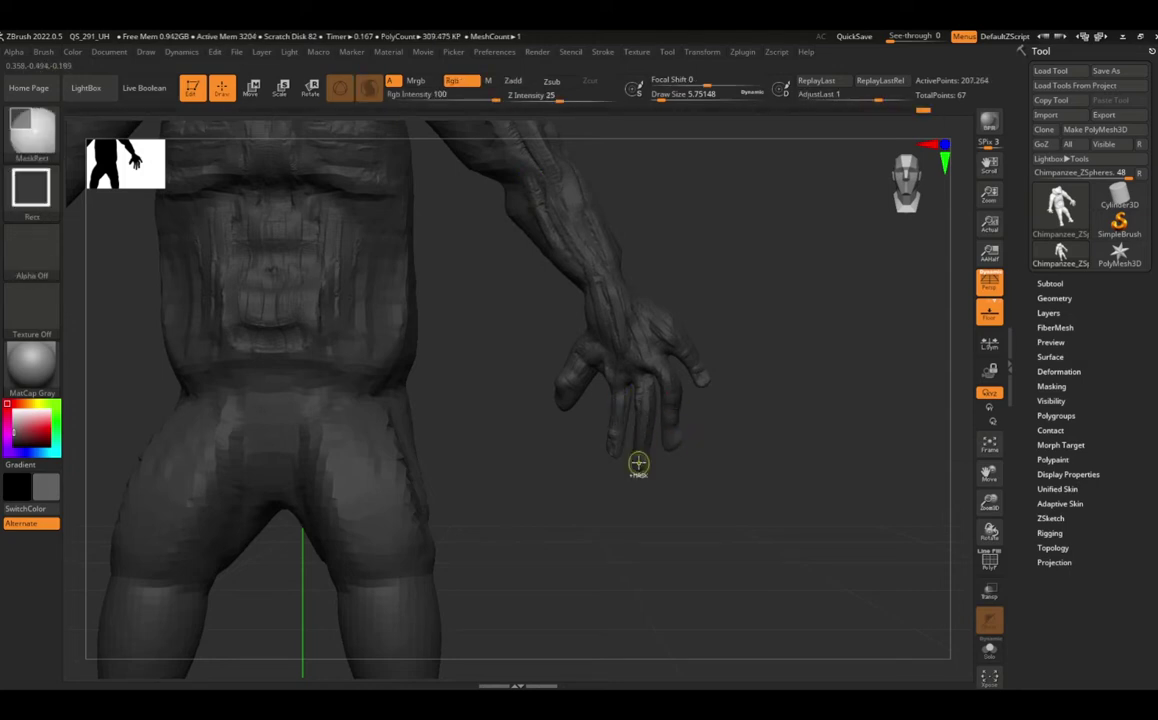
pyautogui.hotkey('ctrl', 'z')
pyautogui.hotkey('ctrl', 'z')
pyautogui.hotkey('ctrl', 'z')
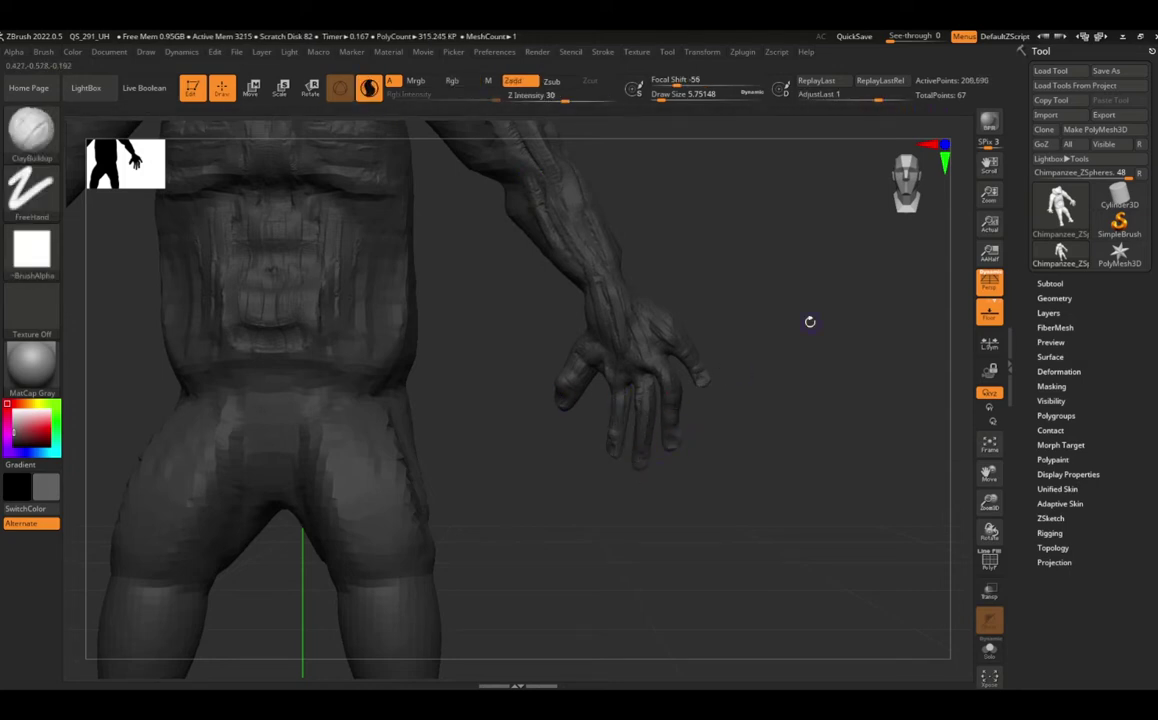
pyautogui.hotkey('ctrl', 'z')
pyautogui.hotkey('ctrl', 'z')
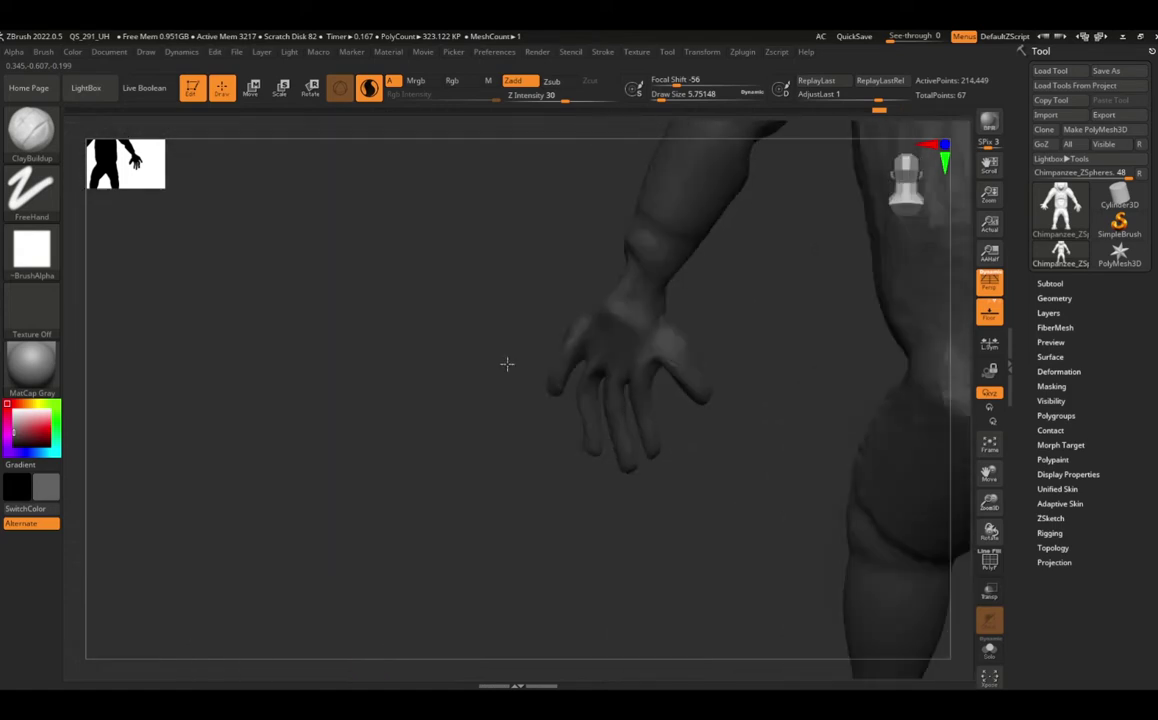
pyautogui.hotkey('ctrl', 'z')
pyautogui.hotkey('ctrl', 'z')
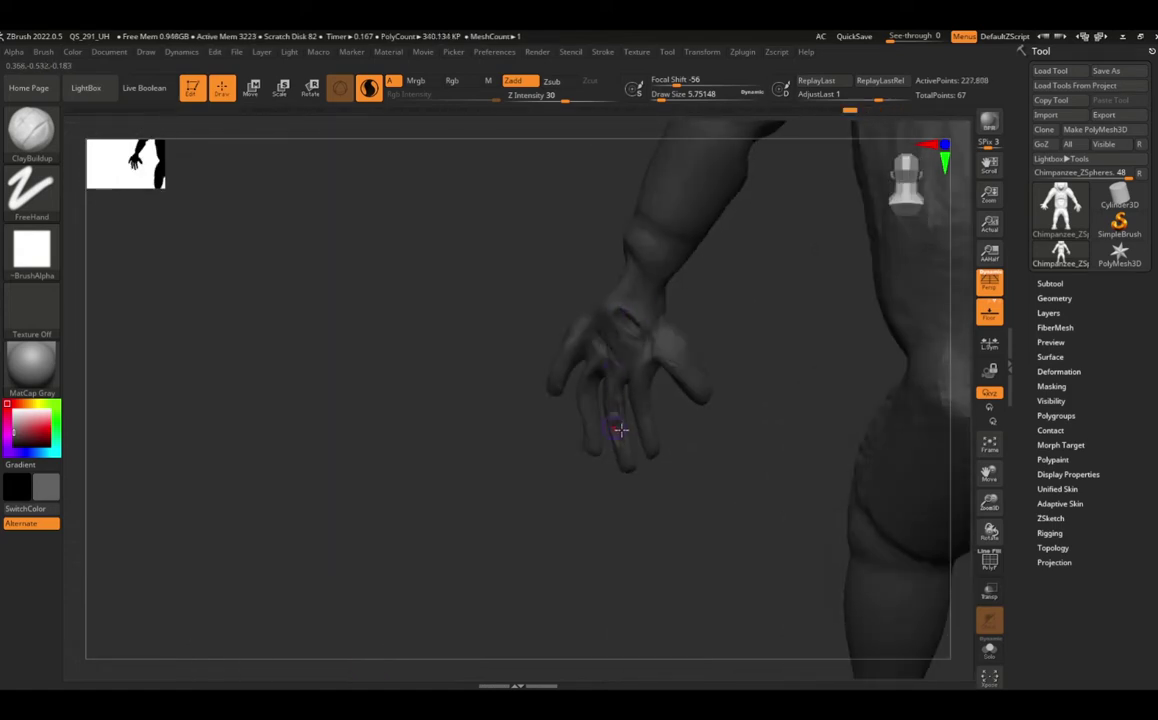
pyautogui.hotkey('ctrl', 'z')
pyautogui.hotkey('ctrl', 'z')
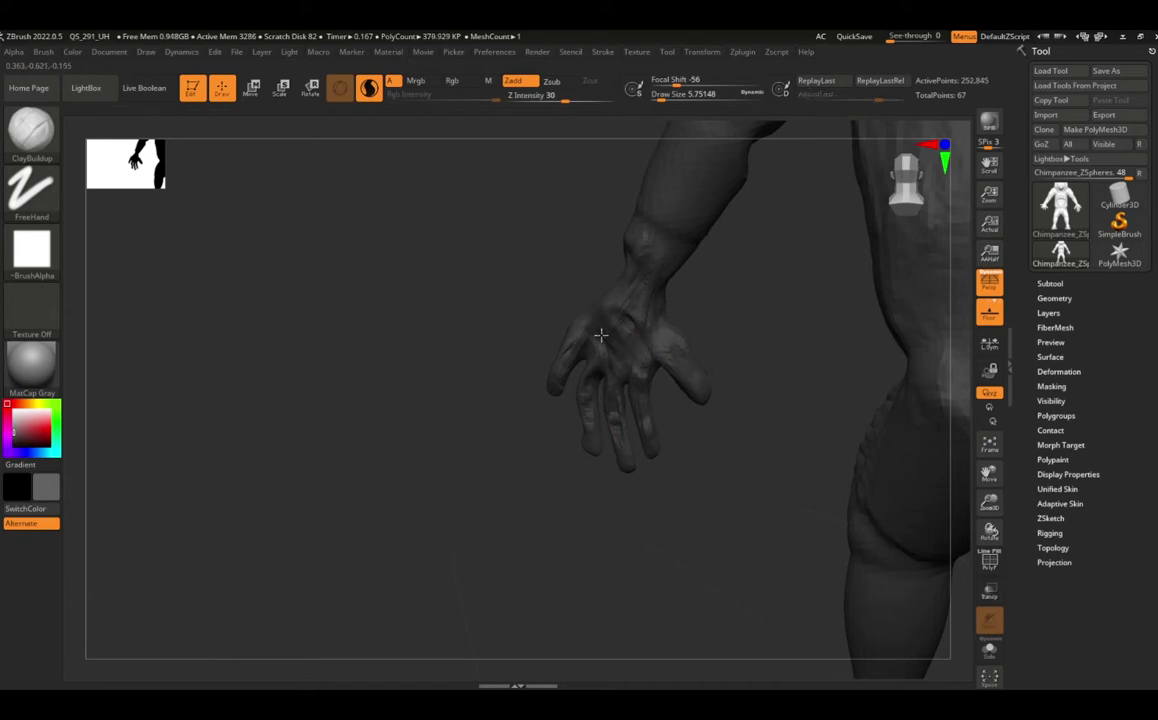
pyautogui.hotkey('ctrl', 'z')
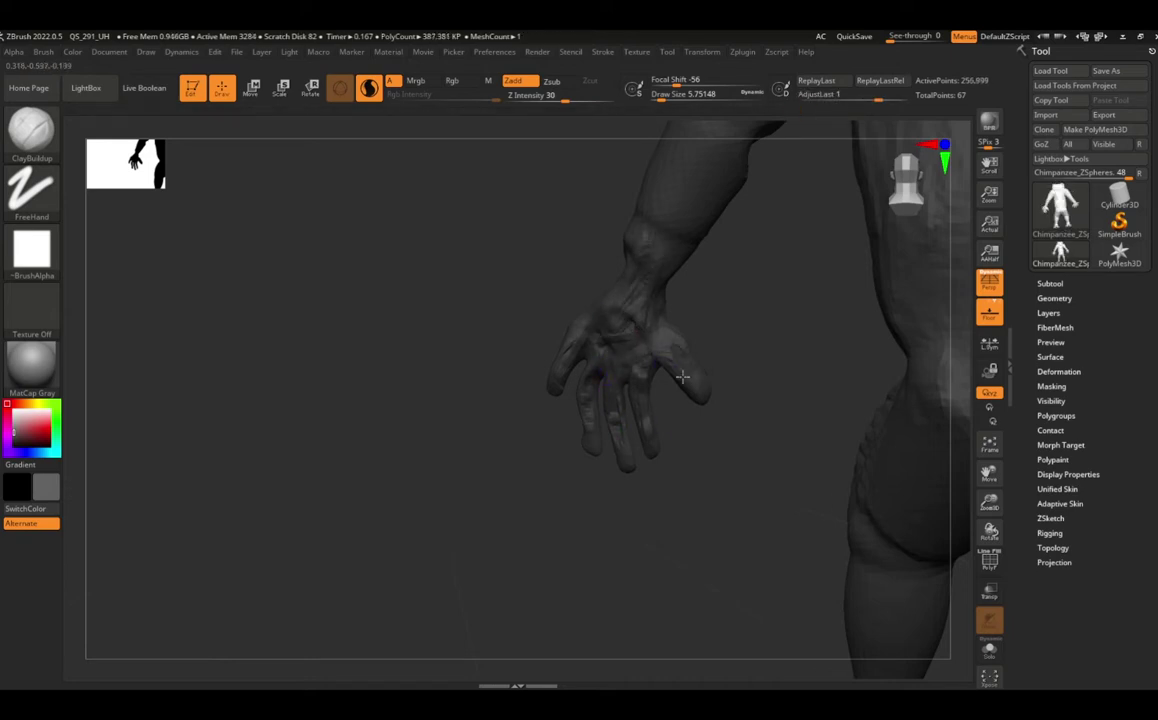
# Step: Carve knuckle and finger creases with DamStandard, then return to ClayBuildup
pyautogui.press('b')
pyautogui.press('d')
pyautogui.press('s')
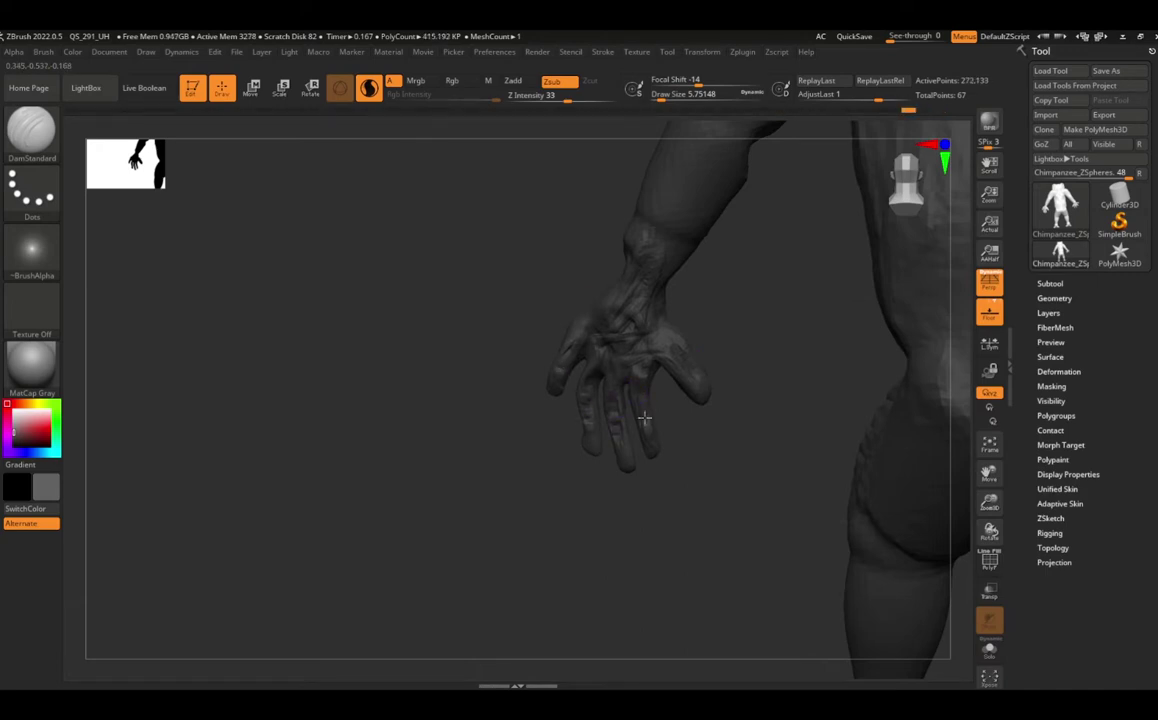
pyautogui.hotkey('ctrl', 'z')
pyautogui.press('b')
pyautogui.press('c')
pyautogui.press('b')
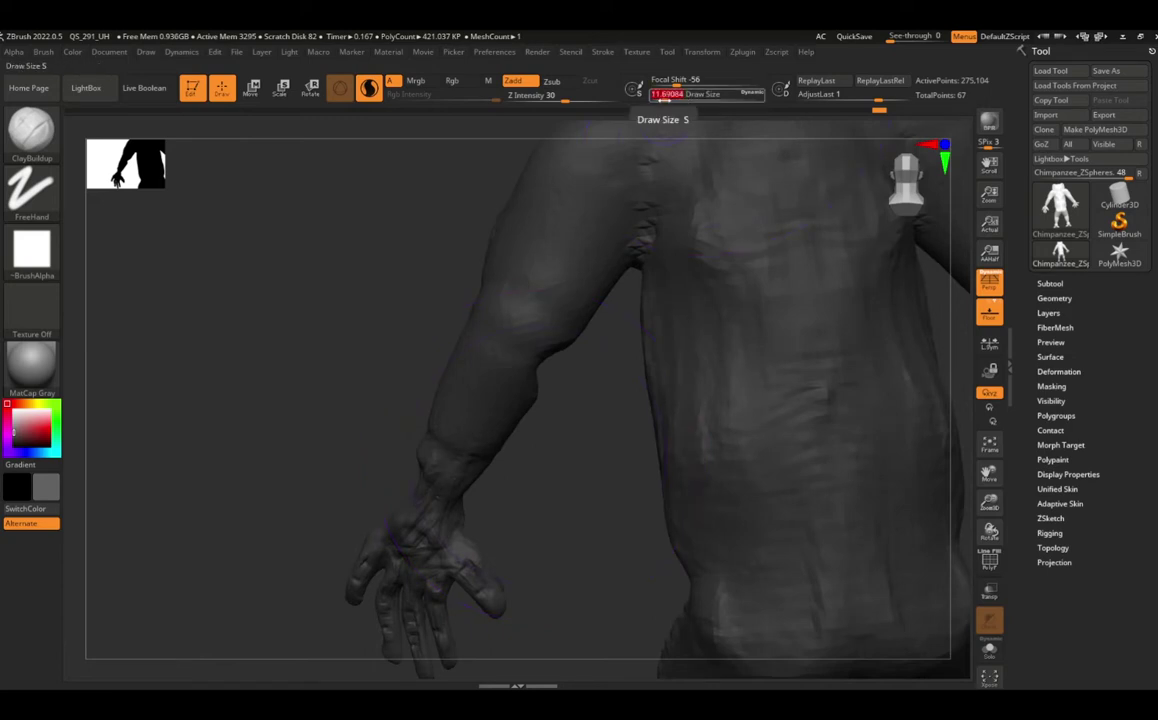
# Step: Set Draw Size to about 11.7 and build up clay on the upper arm, shoulder and back
pyautogui.moveTo(467, 303); pyautogui.dragTo(477, 312)
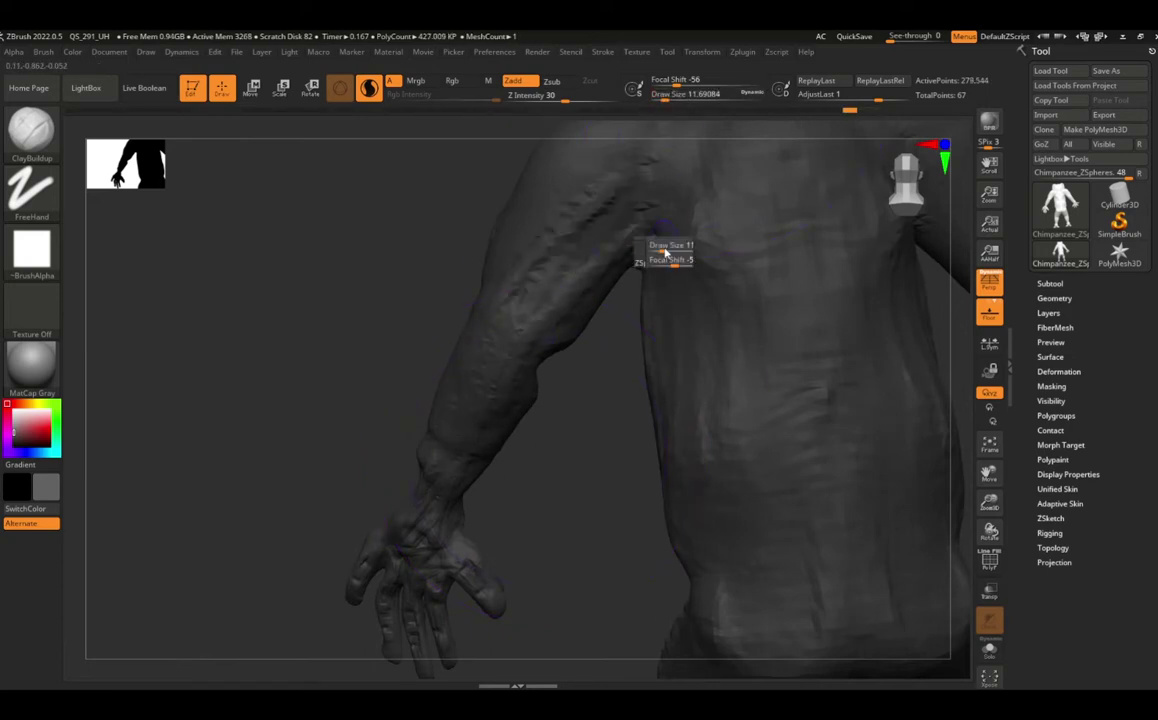
pyautogui.moveTo(680, 222)
pyautogui.mouseDown()
pyautogui.moveTo(484, 320)
pyautogui.moveTo(530, 250)
pyautogui.mouseUp()
pyautogui.moveTo(550, 200)
pyautogui.mouseDown()
pyautogui.moveTo(630, 280)
pyautogui.moveTo(600, 500)
pyautogui.mouseUp()
pyautogui.moveTo(700, 290); pyautogui.dragTo(661, 548)
pyautogui.moveTo(645, 210); pyautogui.dragTo(688, 489)
pyautogui.moveTo(540, 235); pyautogui.dragTo(472, 300)
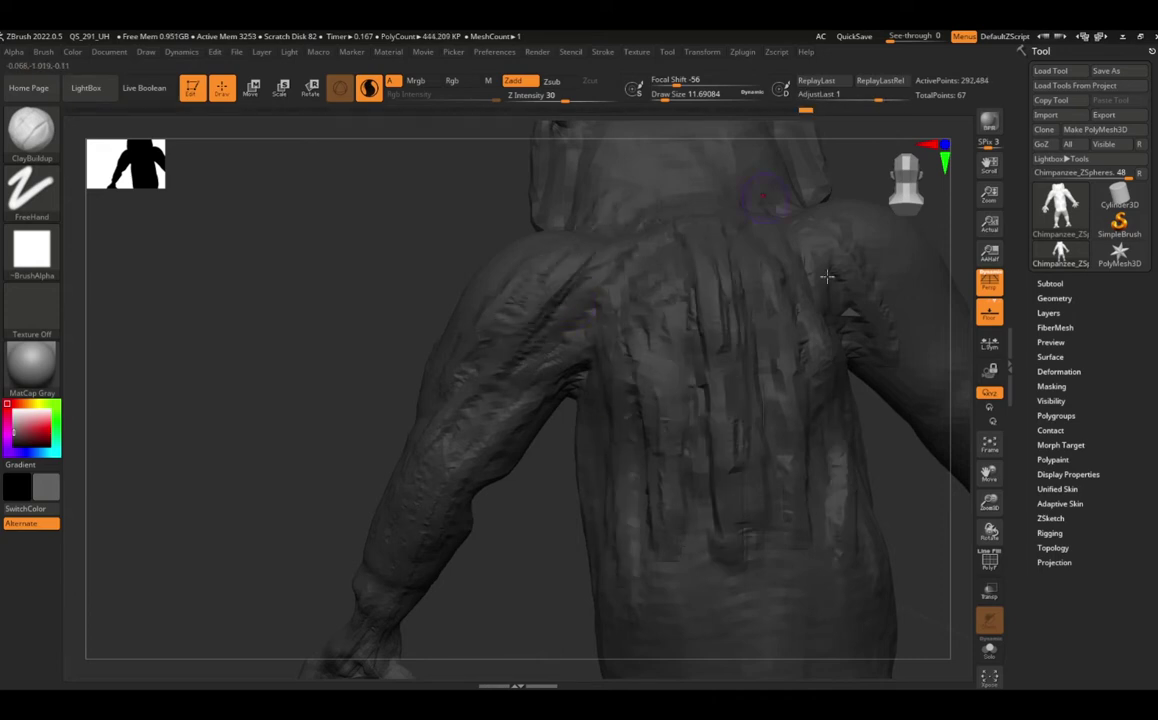
pyautogui.moveTo(860, 300)
pyautogui.mouseDown()
pyautogui.moveTo(902, 364)
pyautogui.moveTo(731, 545)
pyautogui.moveTo(675, 344)
pyautogui.mouseUp()
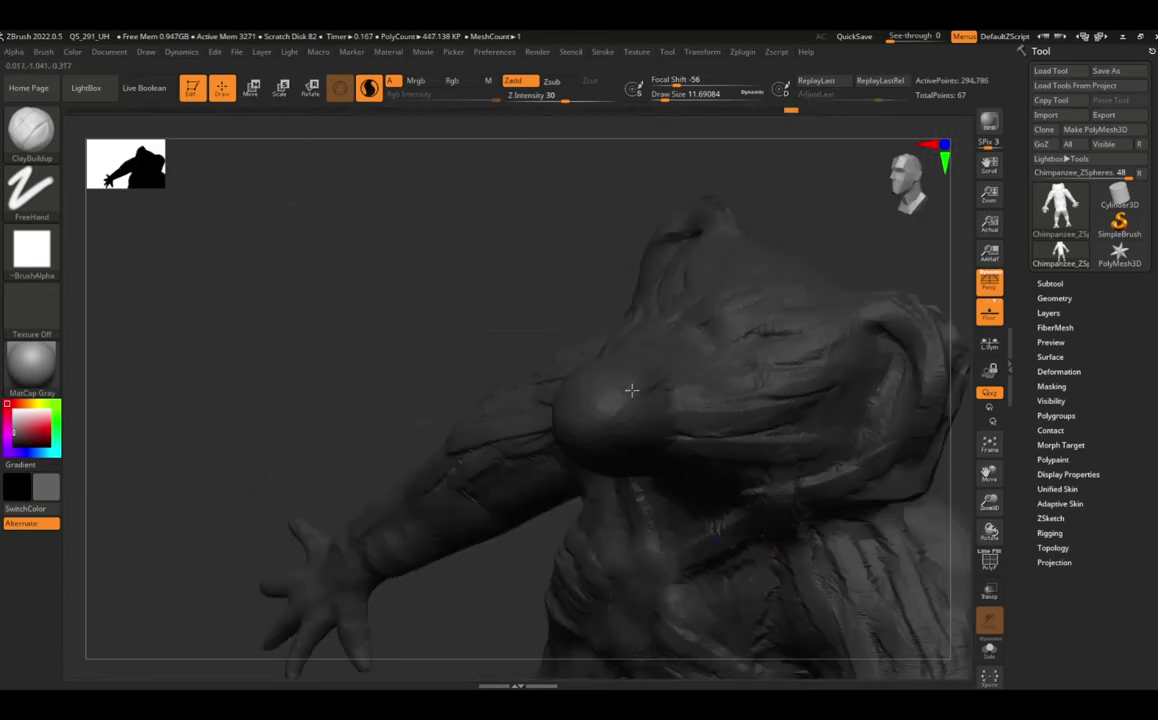
# Step: Smooth the chest surface and dismiss the undo-history warning
pyautogui.keyDown('shift'); pyautogui.moveTo(592, 442); pyautogui.dragTo(646, 410); pyautogui.keyUp('shift')
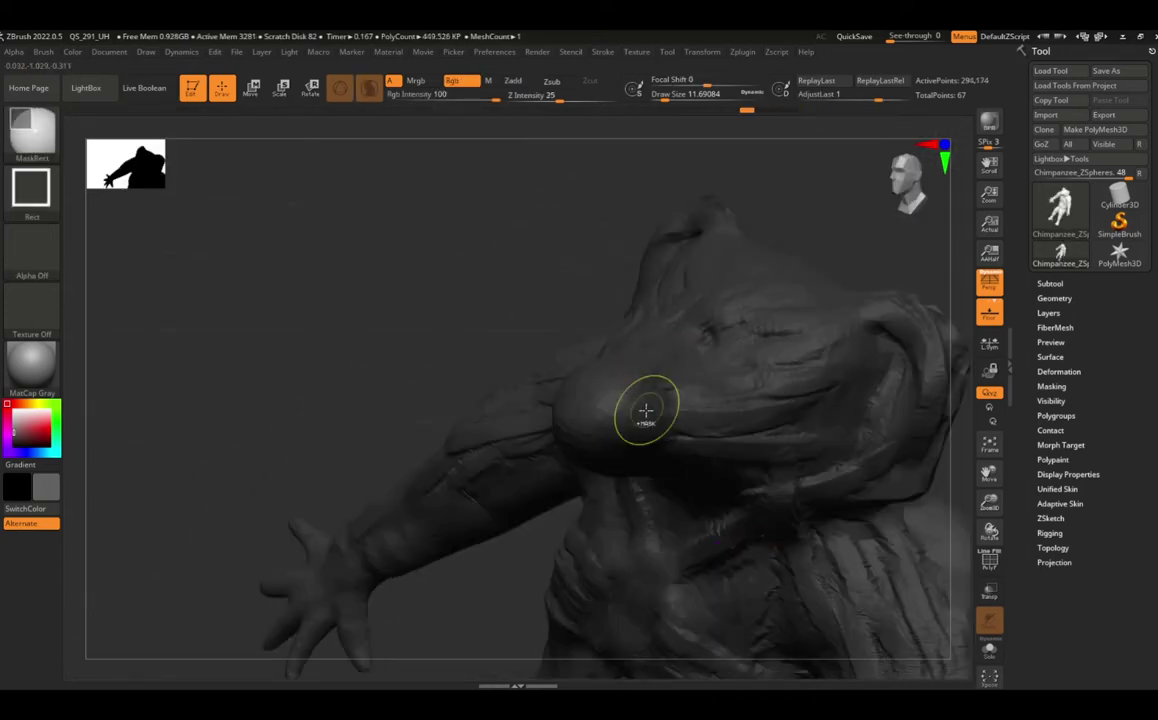
pyautogui.click(627, 430)
pyautogui.click(602, 470)
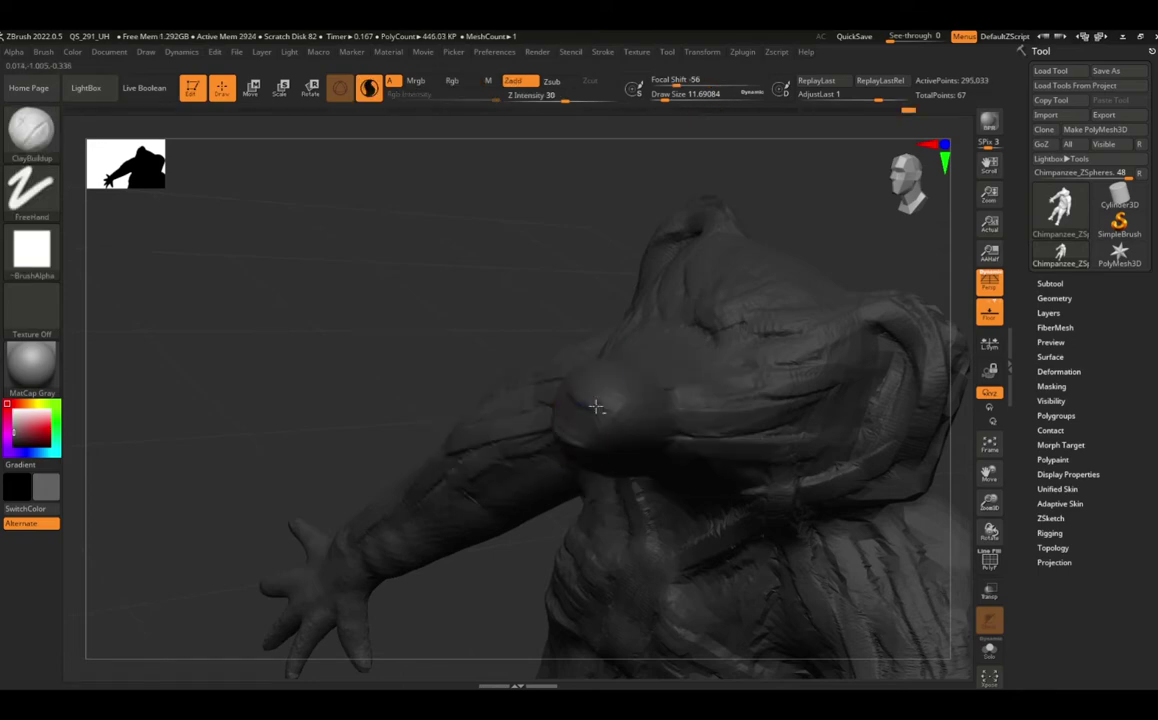
pyautogui.moveTo(602, 470)
pyautogui.mouseDown()
pyautogui.moveTo(611, 380)
pyautogui.moveTo(427, 396)
pyautogui.moveTo(517, 486)
pyautogui.mouseUp()
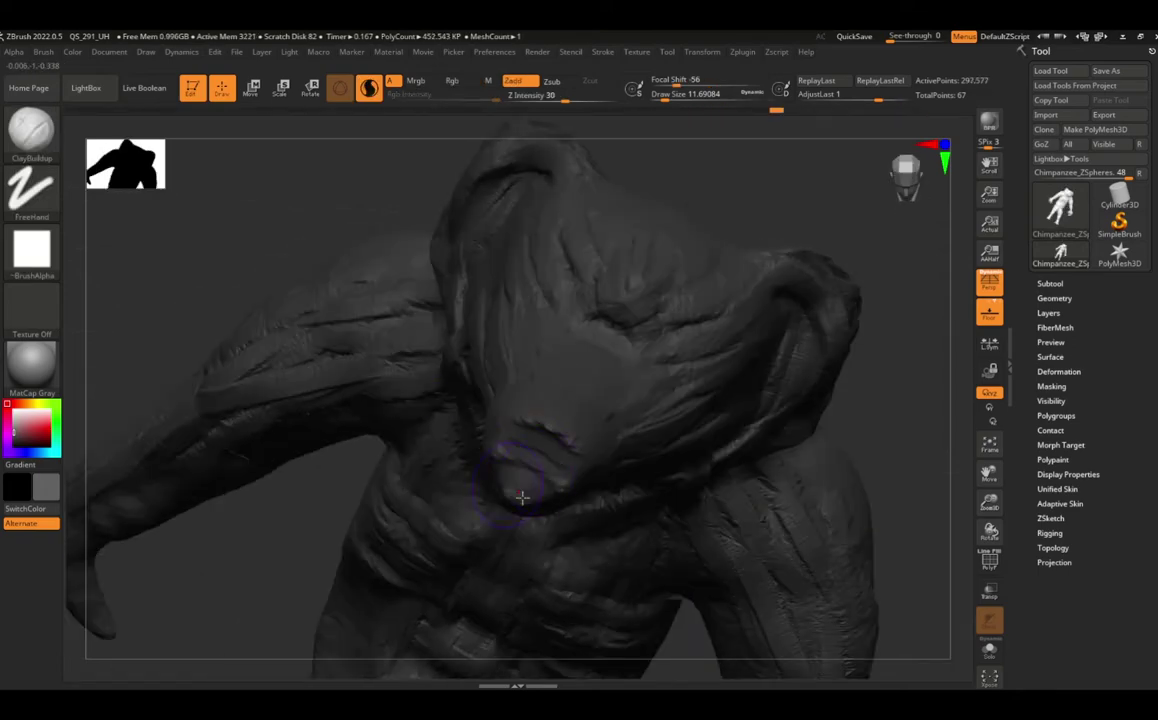
# Step: Build up the heavy brow ridge and arch the eye sockets from a front view
pyautogui.moveTo(549, 423)
pyautogui.mouseDown()
pyautogui.moveTo(530, 473)
pyautogui.moveTo(485, 415)
pyautogui.moveTo(574, 445)
pyautogui.moveTo(557, 481)
pyautogui.moveTo(602, 432)
pyautogui.moveTo(566, 540)
pyautogui.moveTo(525, 478)
pyautogui.moveTo(625, 522)
pyautogui.moveTo(579, 551)
pyautogui.moveTo(520, 500)
pyautogui.moveTo(667, 616)
pyautogui.moveTo(595, 573)
pyautogui.moveTo(595, 599)
pyautogui.mouseUp()
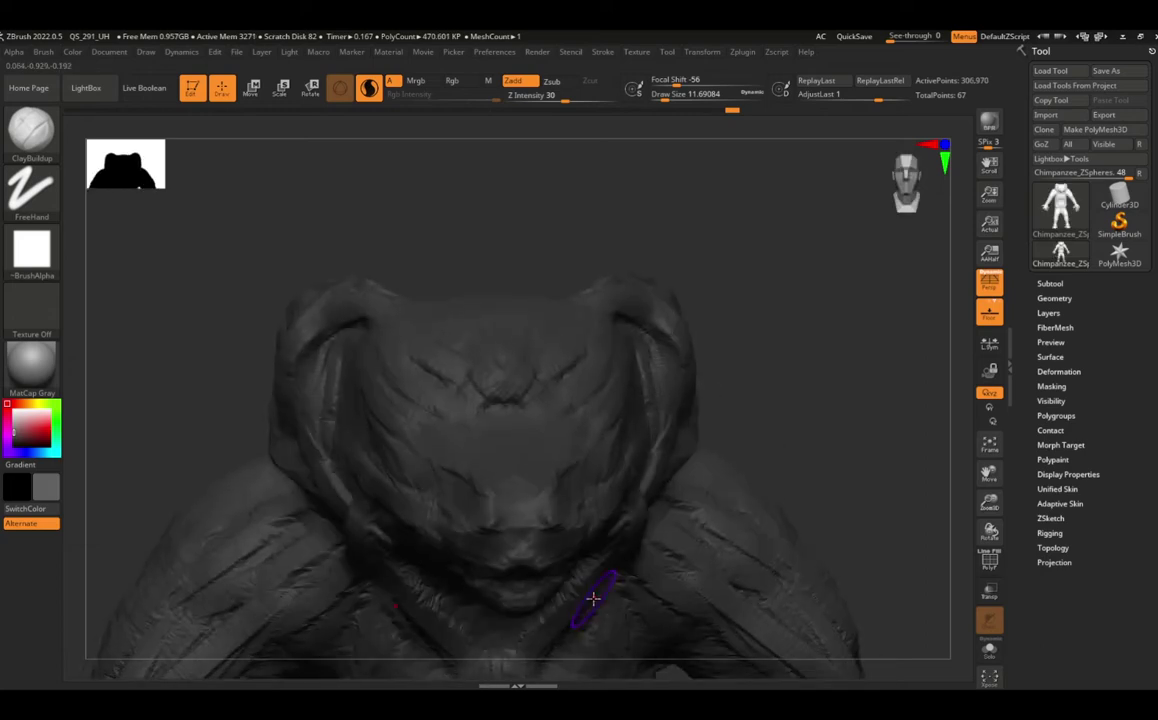
pyautogui.moveTo(430, 400)
pyautogui.mouseDown()
pyautogui.moveTo(585, 405)
pyautogui.moveTo(571, 391)
pyautogui.mouseUp()
pyautogui.moveTo(395, 335)
pyautogui.mouseDown()
pyautogui.moveTo(425, 345)
pyautogui.moveTo(440, 380)
pyautogui.mouseUp()
pyautogui.moveTo(568, 400); pyautogui.dragTo(550, 430)
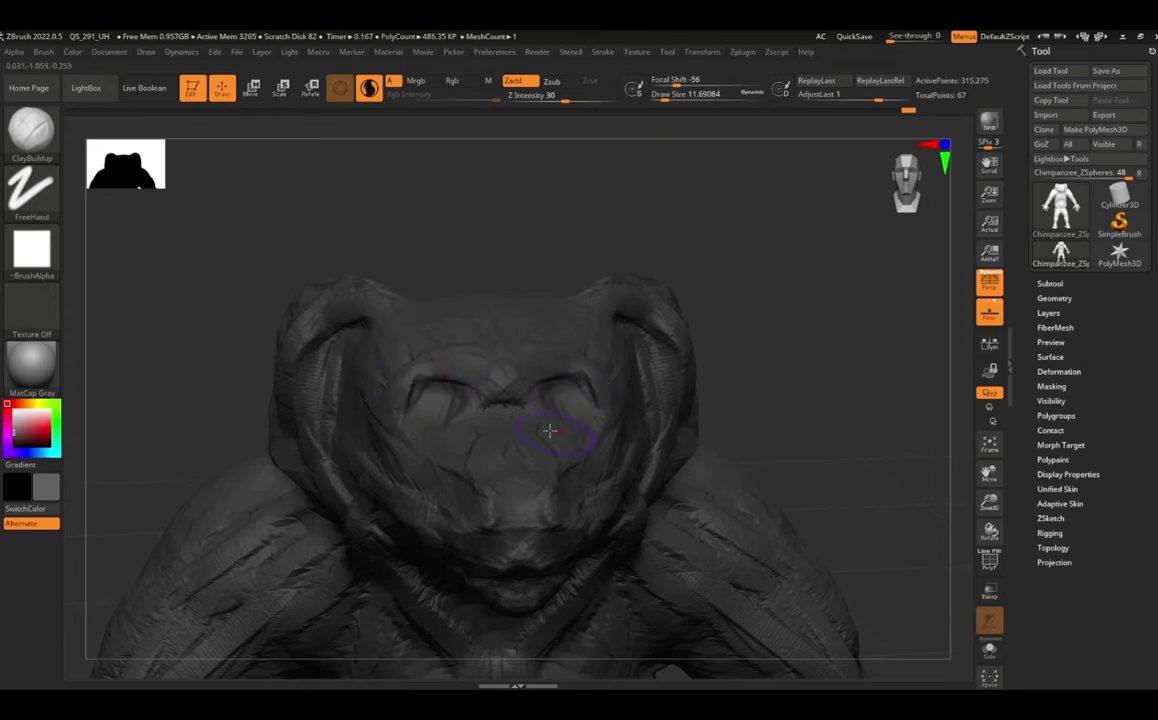
pyautogui.moveTo(517, 460)
pyautogui.mouseDown(button='right')
pyautogui.moveTo(569, 403)
pyautogui.moveTo(488, 438)
pyautogui.moveTo(465, 529)
pyautogui.mouseUp(button='right')
pyautogui.moveTo(440, 500); pyautogui.dragTo(438, 541)
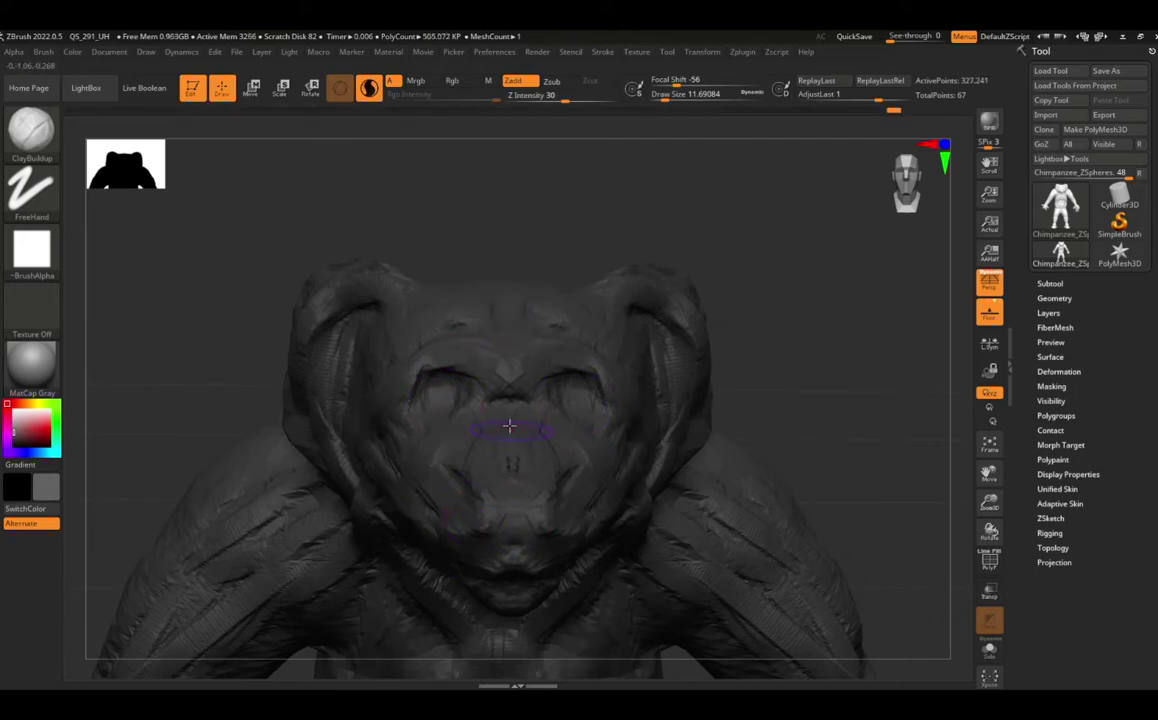
# Step: Add clay strokes around the mouth, cheeks and ear area
pyautogui.moveTo(463, 490); pyautogui.dragTo(462, 548)
pyautogui.moveTo(462, 548)
pyautogui.mouseDown(button='right')
pyautogui.moveTo(602, 540)
pyautogui.moveTo(424, 508)
pyautogui.mouseUp(button='right')
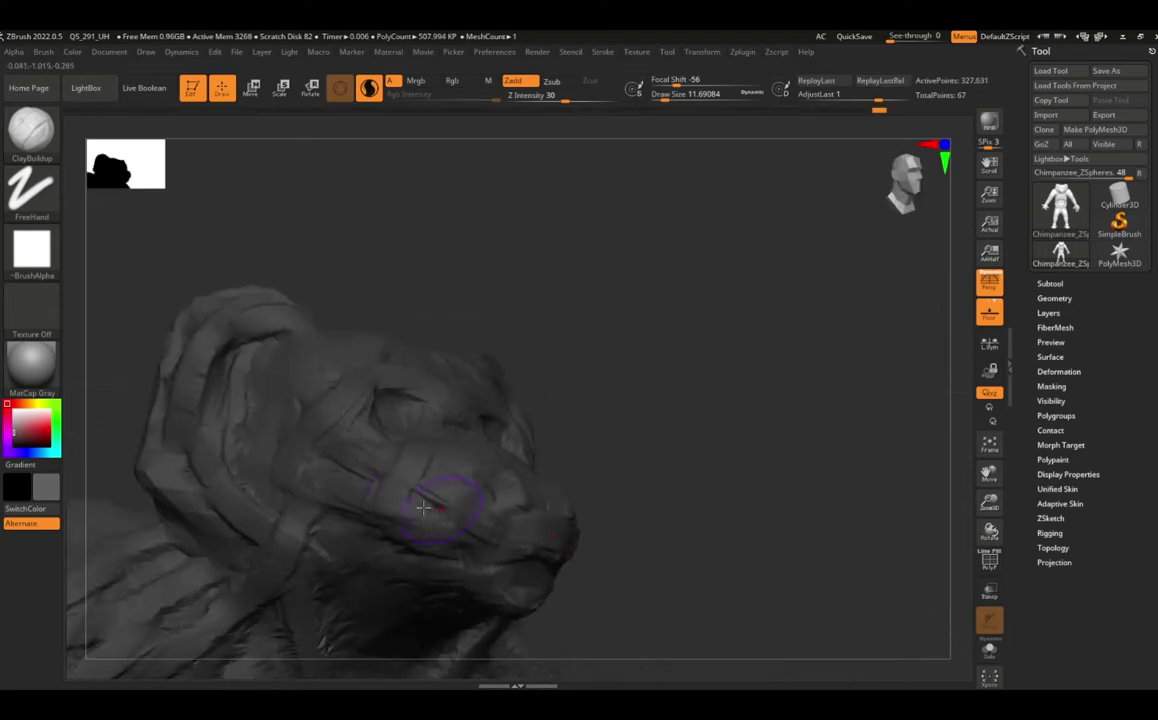
pyautogui.moveTo(424, 508)
pyautogui.mouseDown()
pyautogui.moveTo(258, 504)
pyautogui.moveTo(271, 530)
pyautogui.moveTo(220, 414)
pyautogui.moveTo(171, 399)
pyautogui.moveTo(150, 355)
pyautogui.mouseUp()
pyautogui.moveTo(395, 290)
pyautogui.mouseDown(button='right')
pyautogui.moveTo(362, 362)
pyautogui.moveTo(407, 363)
pyautogui.mouseUp(button='right')
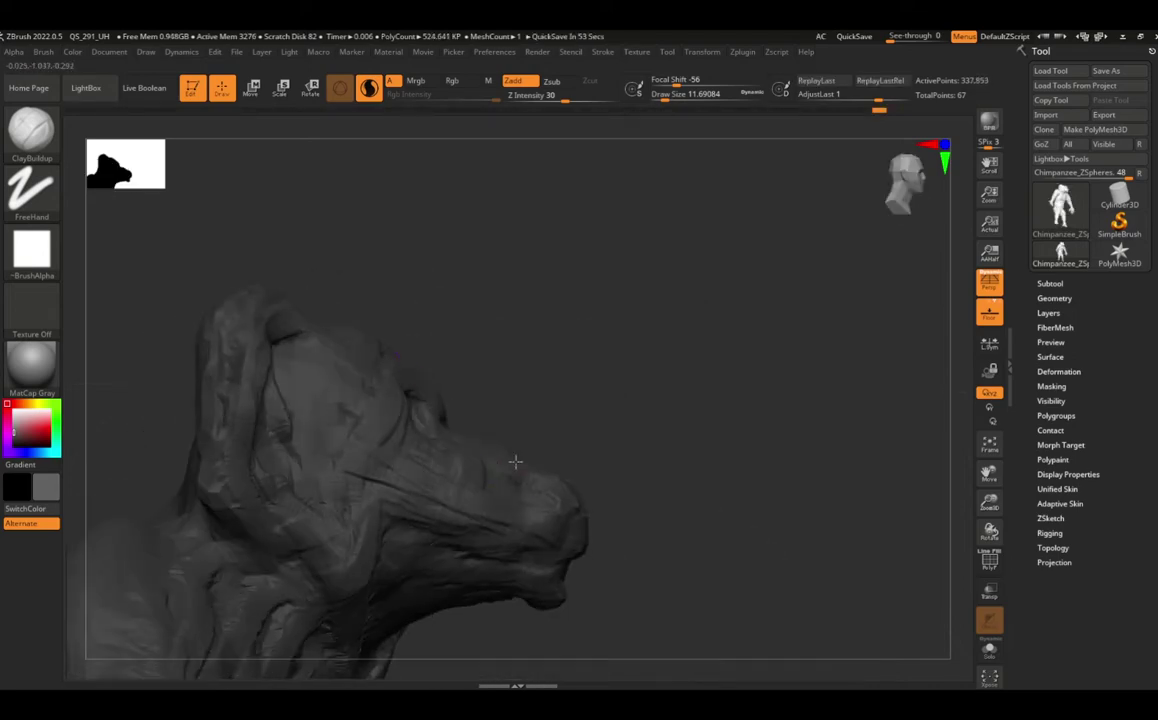
pyautogui.moveTo(491, 561); pyautogui.dragTo(352, 480)
pyautogui.moveTo(352, 480); pyautogui.dragTo(429, 587, button='right')
# Step: Carve a DamStandard crease along the mouth line, then revert to undo-history step 108
pyautogui.press('b')
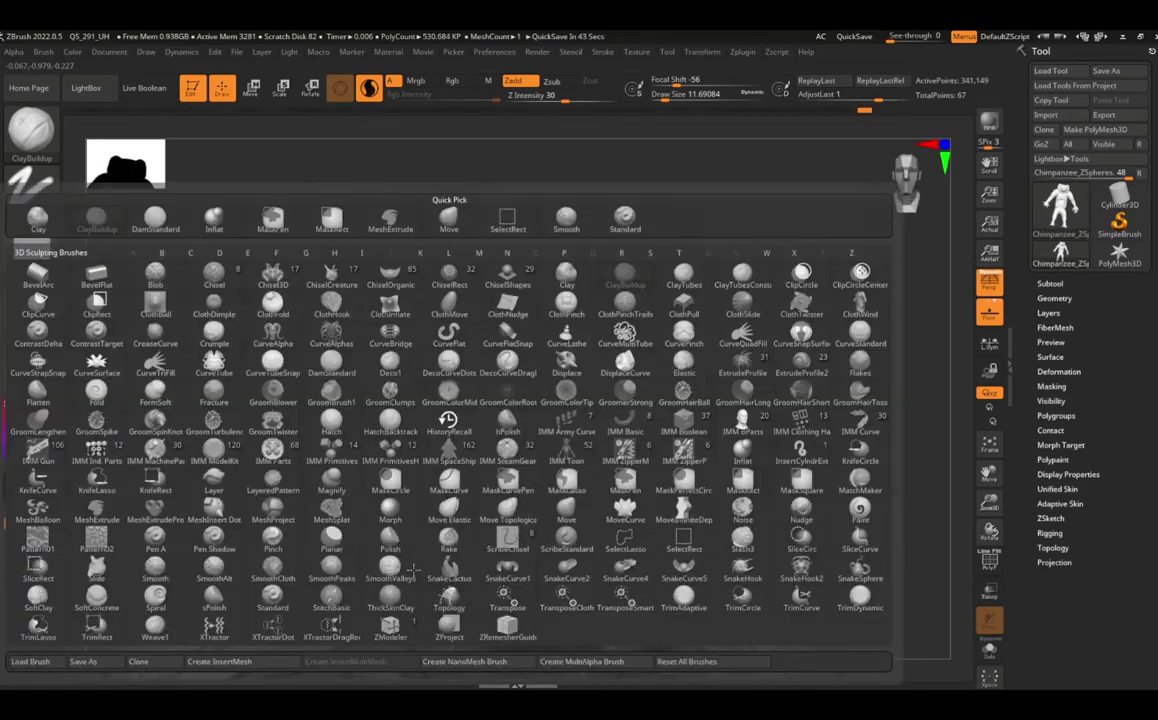
pyautogui.press('d')
pyautogui.press('s')
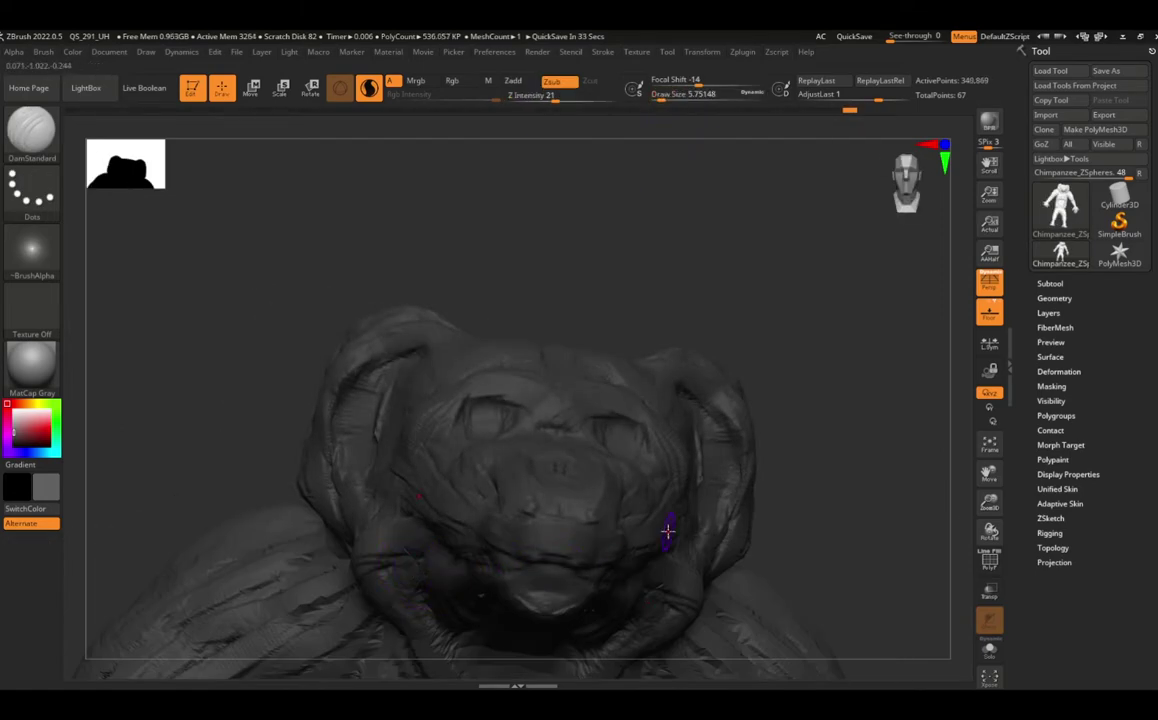
pyautogui.moveTo(667, 531)
pyautogui.mouseDown(button='right')
pyautogui.moveTo(724, 574)
pyautogui.moveTo(817, 488)
pyautogui.moveTo(736, 533)
pyautogui.moveTo(892, 599)
pyautogui.mouseUp(button='right')
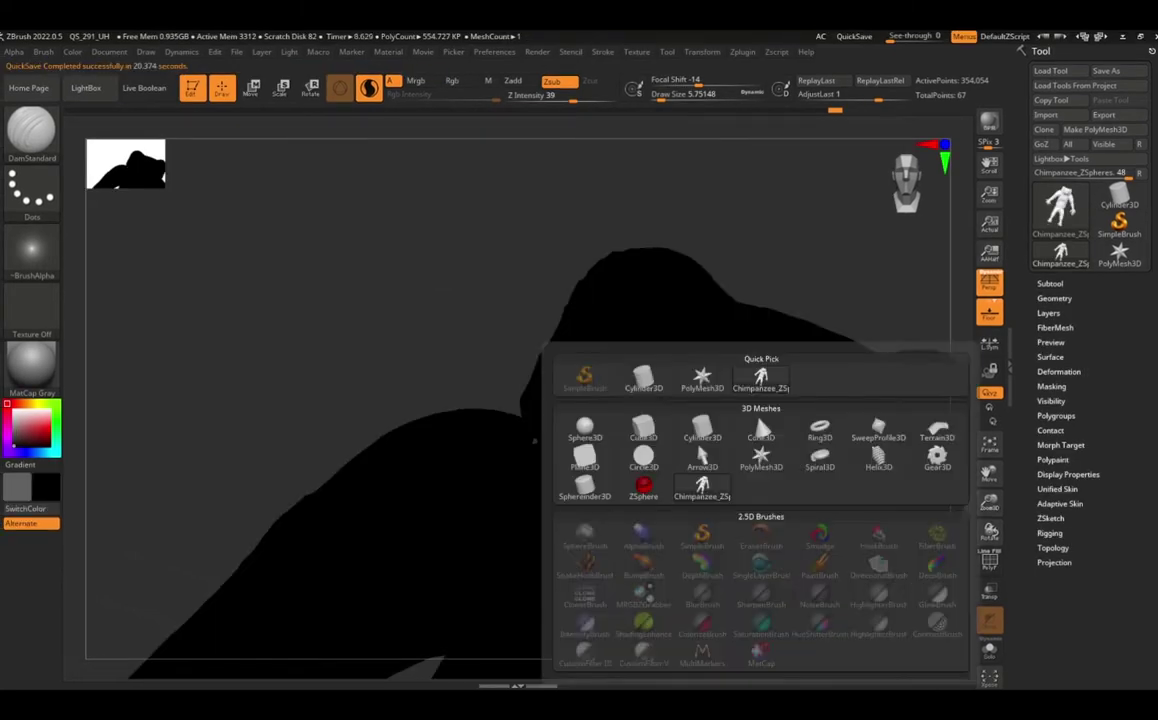
pyautogui.moveTo(683, 373); pyautogui.dragTo(531, 502, button='right')
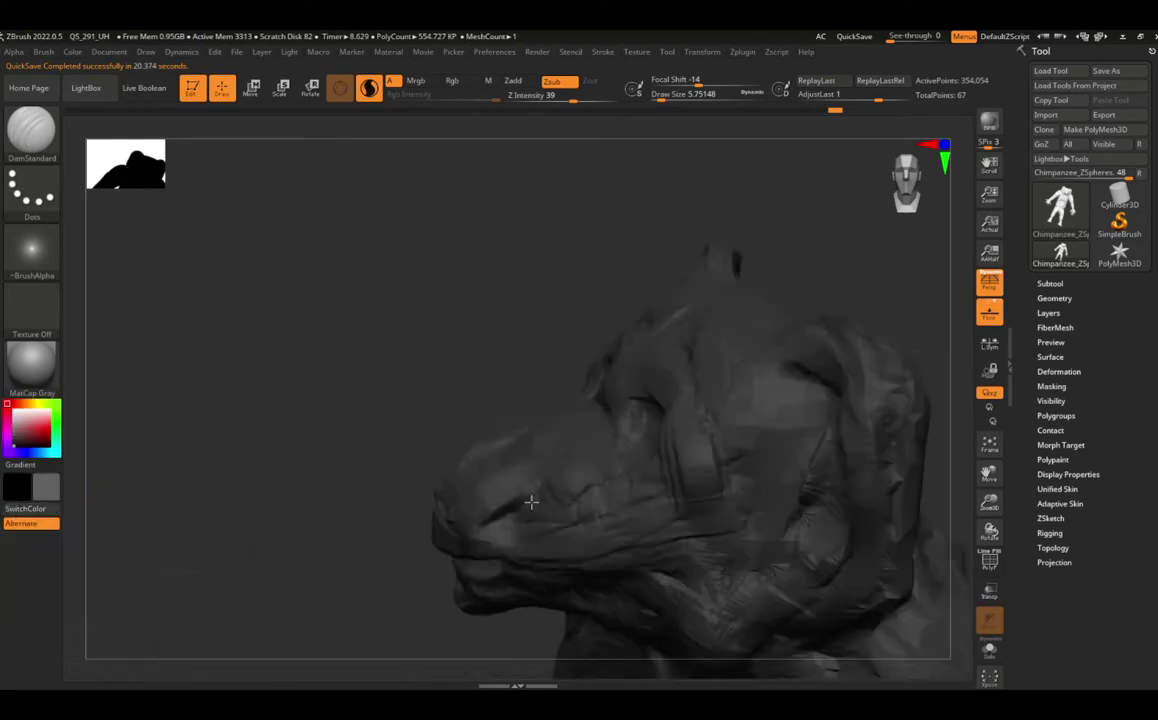
pyautogui.click(595, 111)
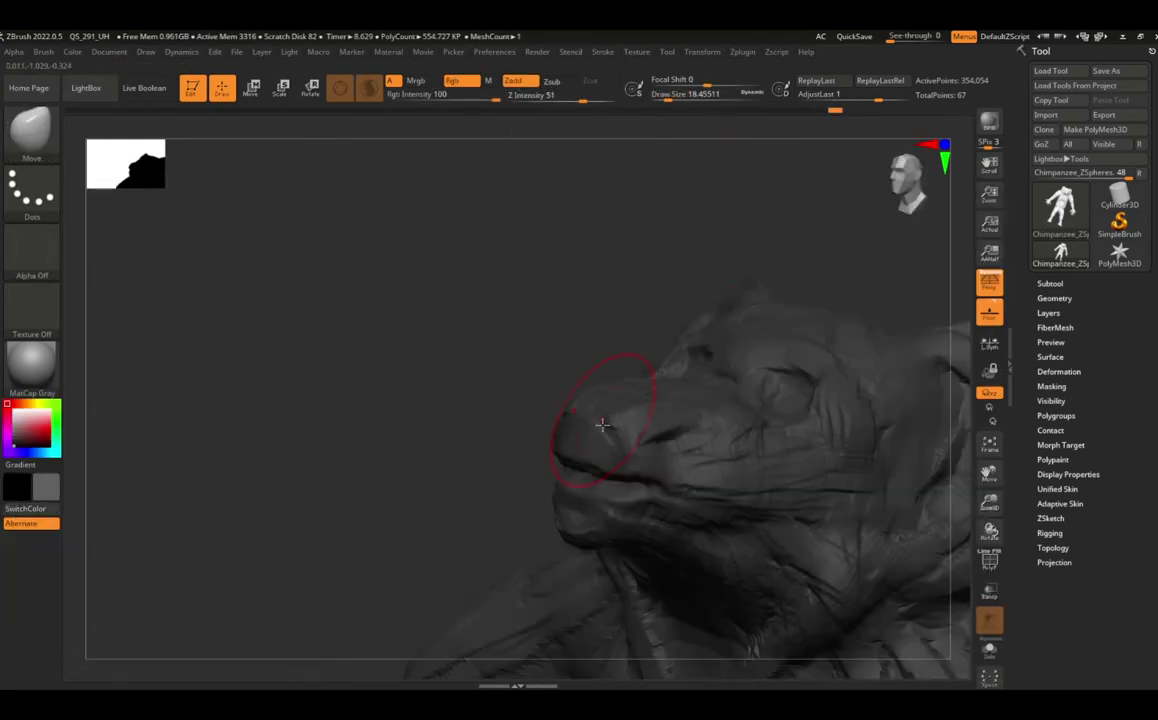
# Step: Select the DamStandard brush from the brush library
pyautogui.press('b')
pyautogui.click(625, 510)
pyautogui.press('b')
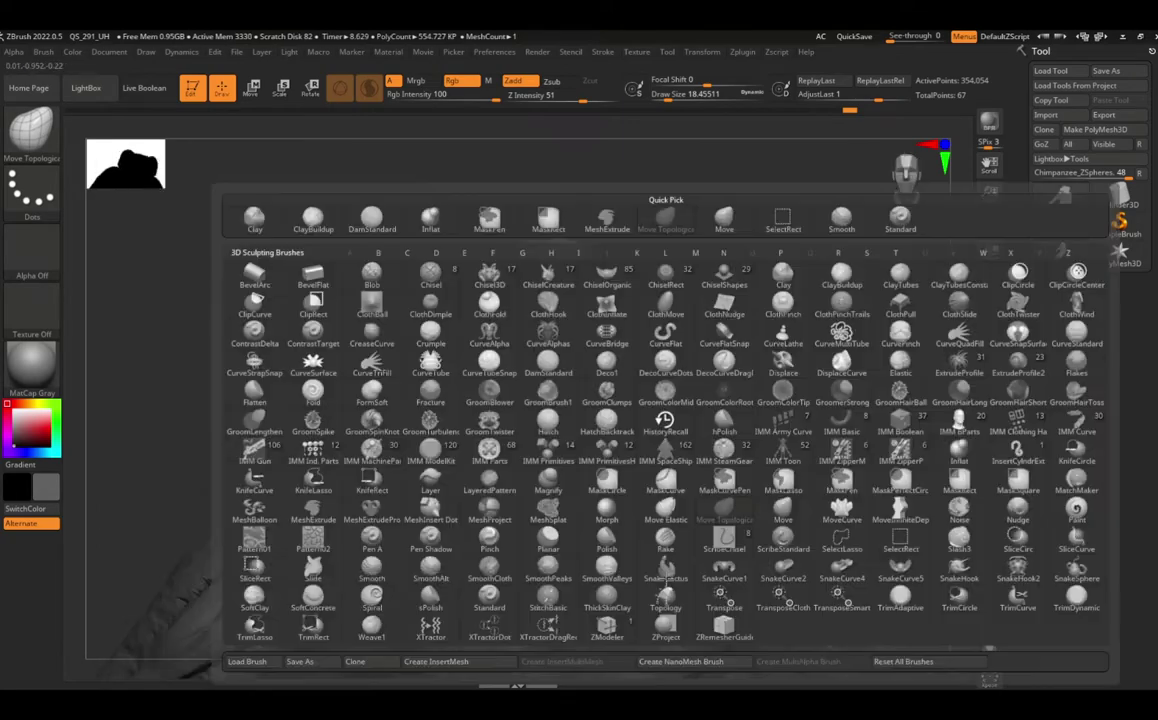
pyautogui.press('d')
pyautogui.press('d')
pyautogui.press('Escape')
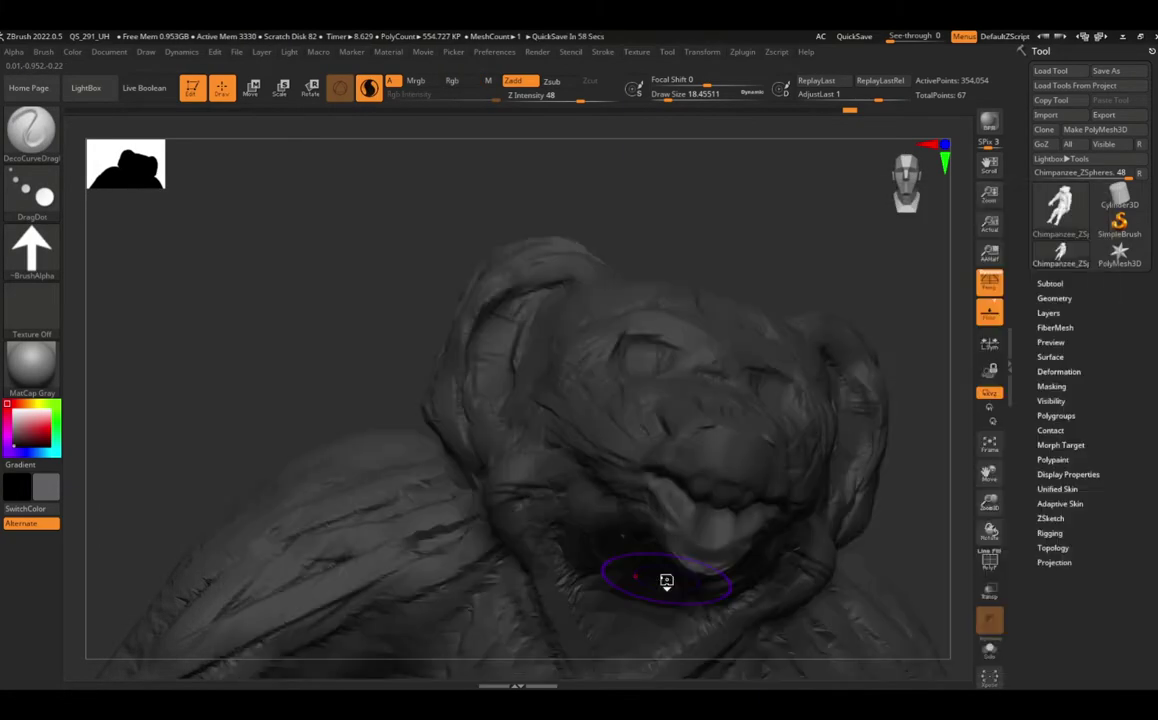
pyautogui.press('b')
pyautogui.press('d')
pyautogui.press('s')
# Step: Shrink the brush and hollow out the open mouth beneath the jutting lip
pyautogui.moveTo(762, 531); pyautogui.dragTo(651, 568)
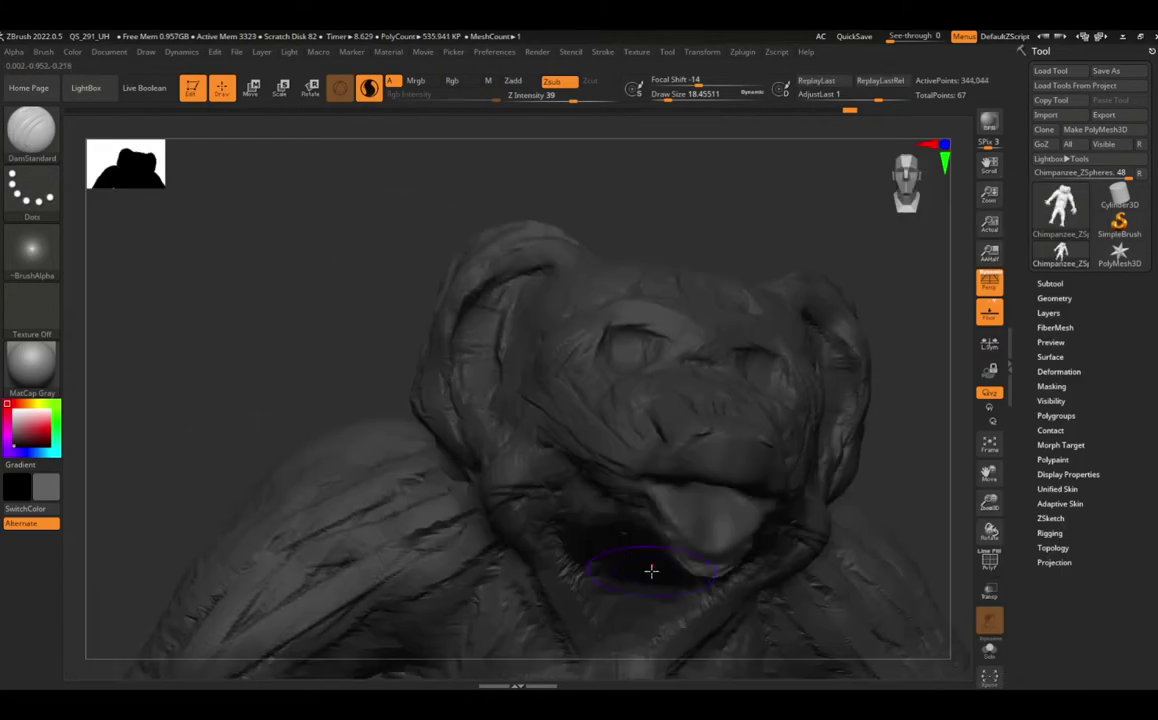
pyautogui.press('[')
pyautogui.press('[')
pyautogui.press('[')
pyautogui.moveTo(652, 418); pyautogui.dragTo(716, 473)
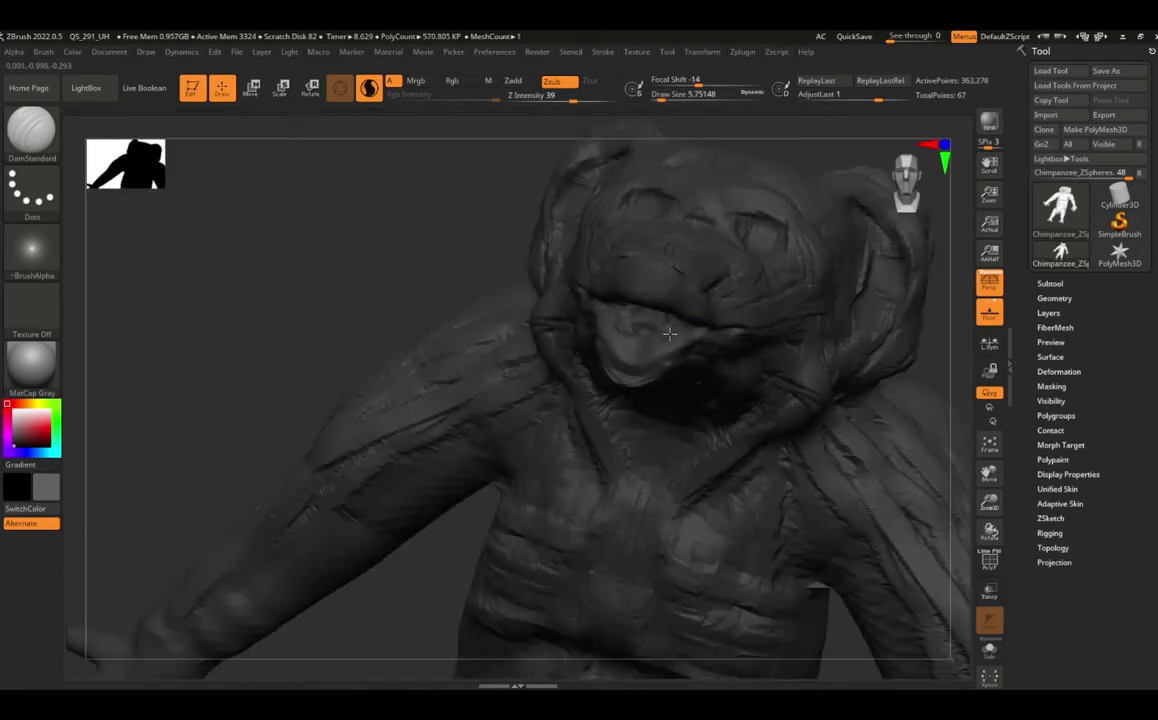
pyautogui.moveTo(675, 328)
pyautogui.mouseDown()
pyautogui.moveTo(663, 293)
pyautogui.moveTo(623, 390)
pyautogui.mouseUp()
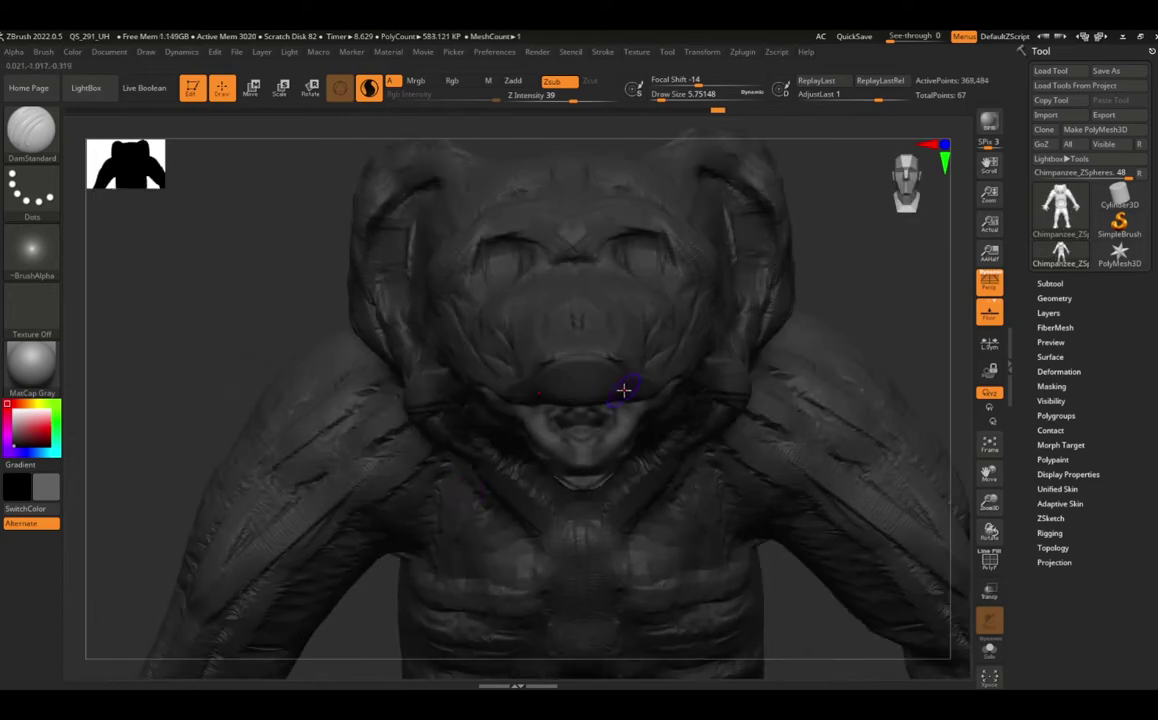
pyautogui.hotkey('ctrl', 'z')
# Step: Build up clay on the brow ridge with an enlarged ClayBuildup brush
pyautogui.press('b')
pyautogui.press('c')
pyautogui.press('b')
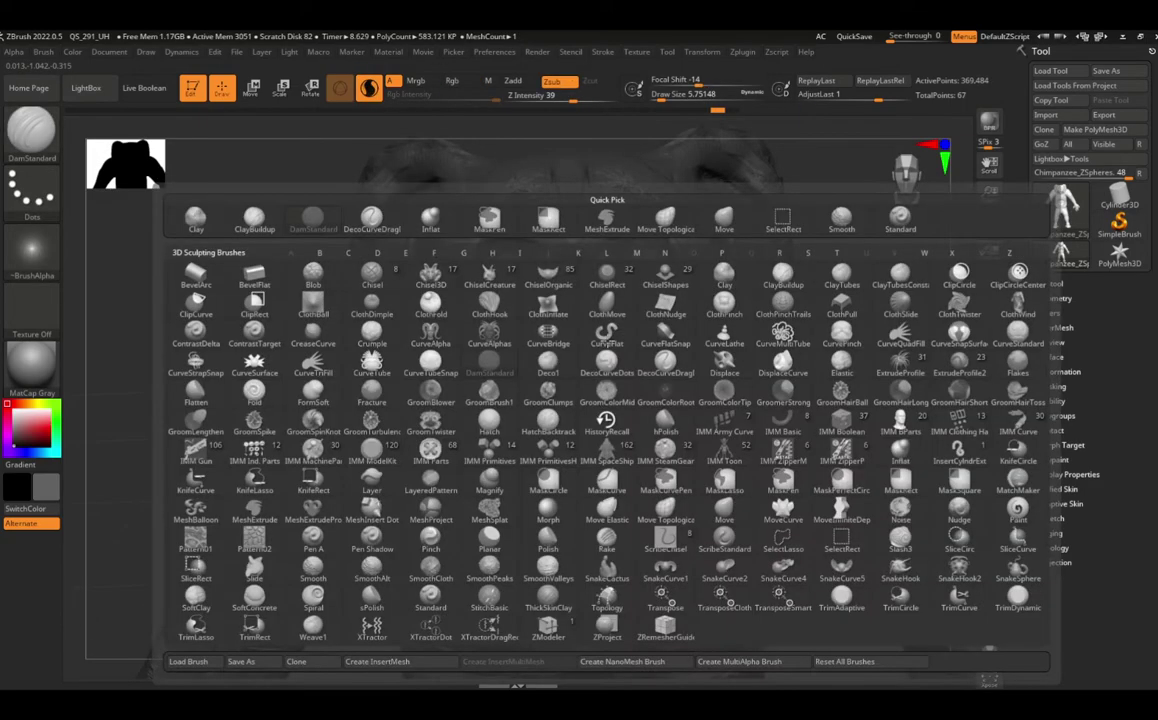
pyautogui.hotkey('ctrl', 'shift', 'z')
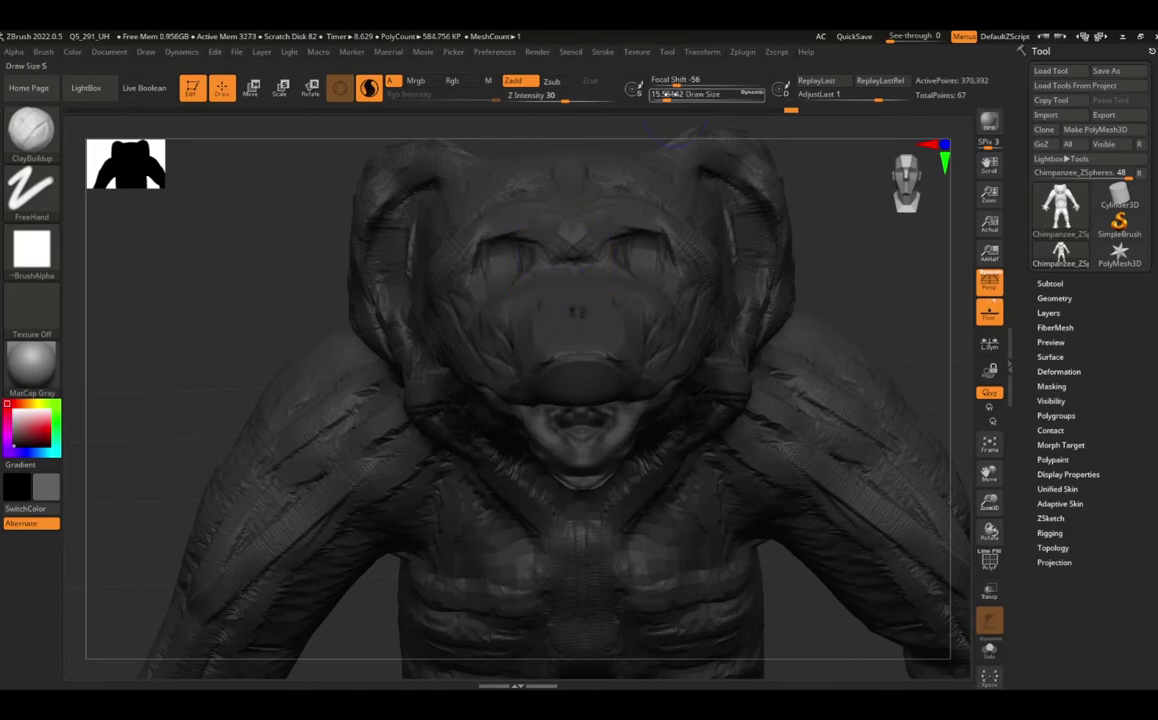
pyautogui.hotkey('ctrl', 'z')
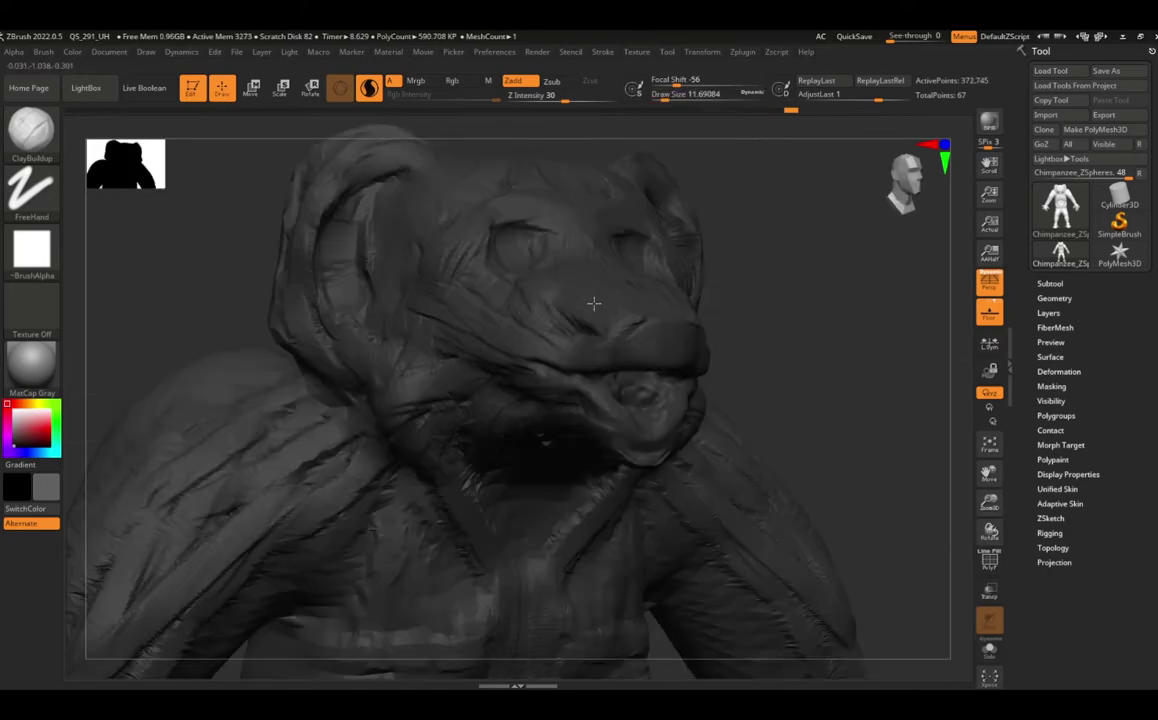
pyautogui.moveTo(617, 268)
pyautogui.mouseDown()
pyautogui.moveTo(602, 214)
pyautogui.moveTo(460, 205)
pyautogui.mouseUp()
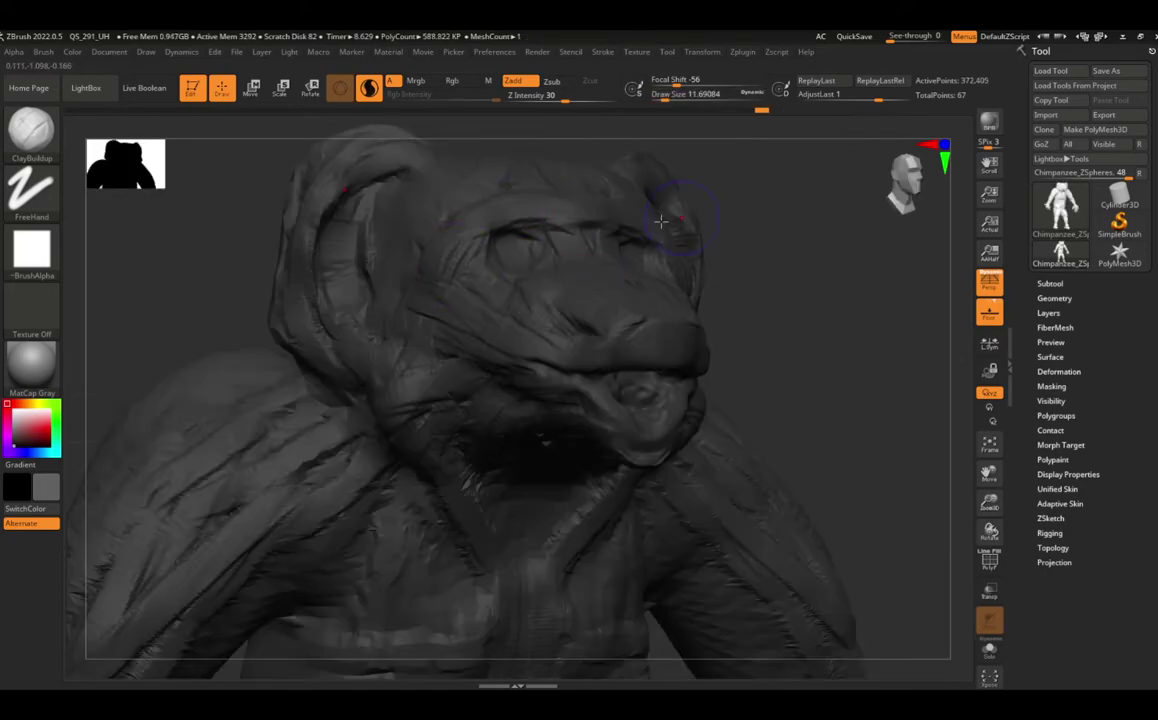
# Step: Carve a DamStandard crease across the nose from a low side view
pyautogui.moveTo(642, 271)
pyautogui.mouseDown(button='right')
pyautogui.moveTo(633, 302)
pyautogui.moveTo(650, 300)
pyautogui.mouseUp(button='right')
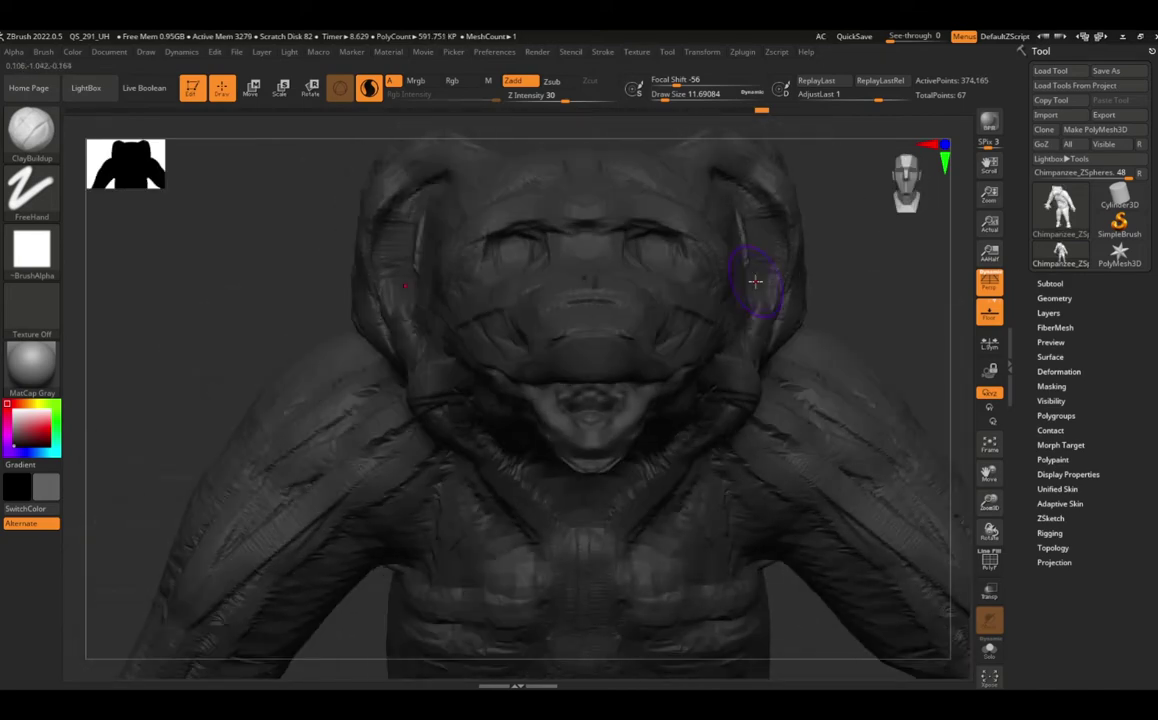
pyautogui.press('b')
pyautogui.press('d')
pyautogui.press('s')
pyautogui.moveTo(553, 296); pyautogui.dragTo(626, 295)
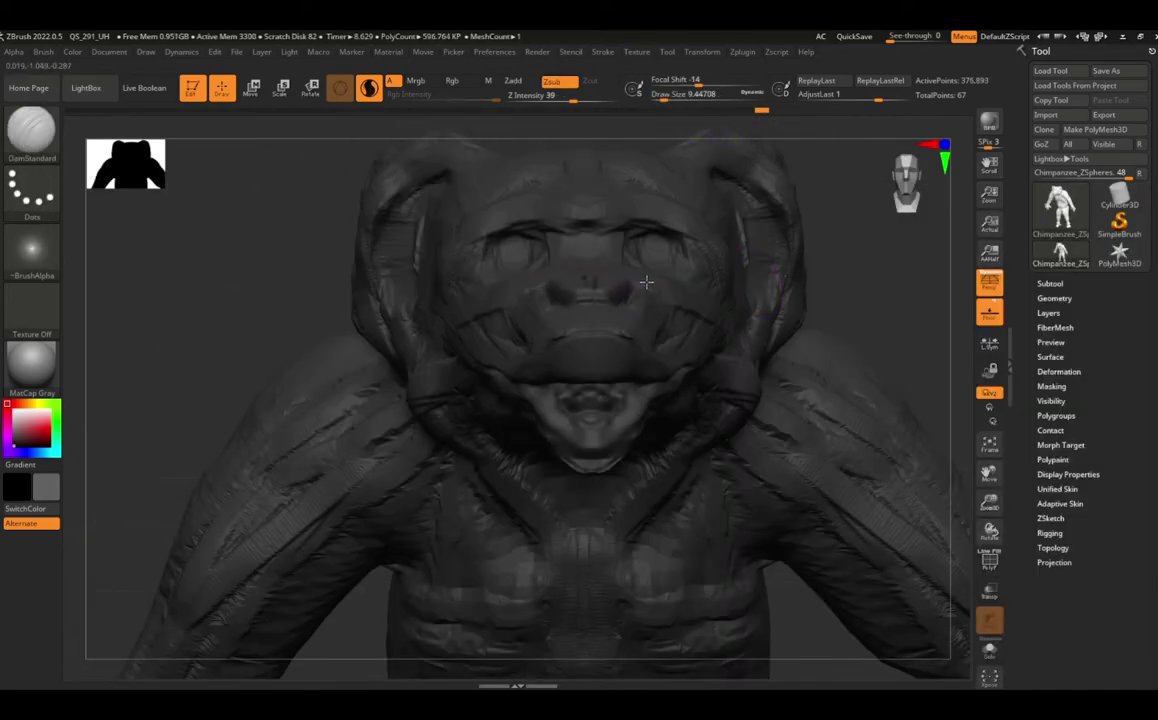
# Step: Switch back to ClayBuildup and build up the brow and nose
pyautogui.press('b')
pyautogui.press('c')
pyautogui.press('b')
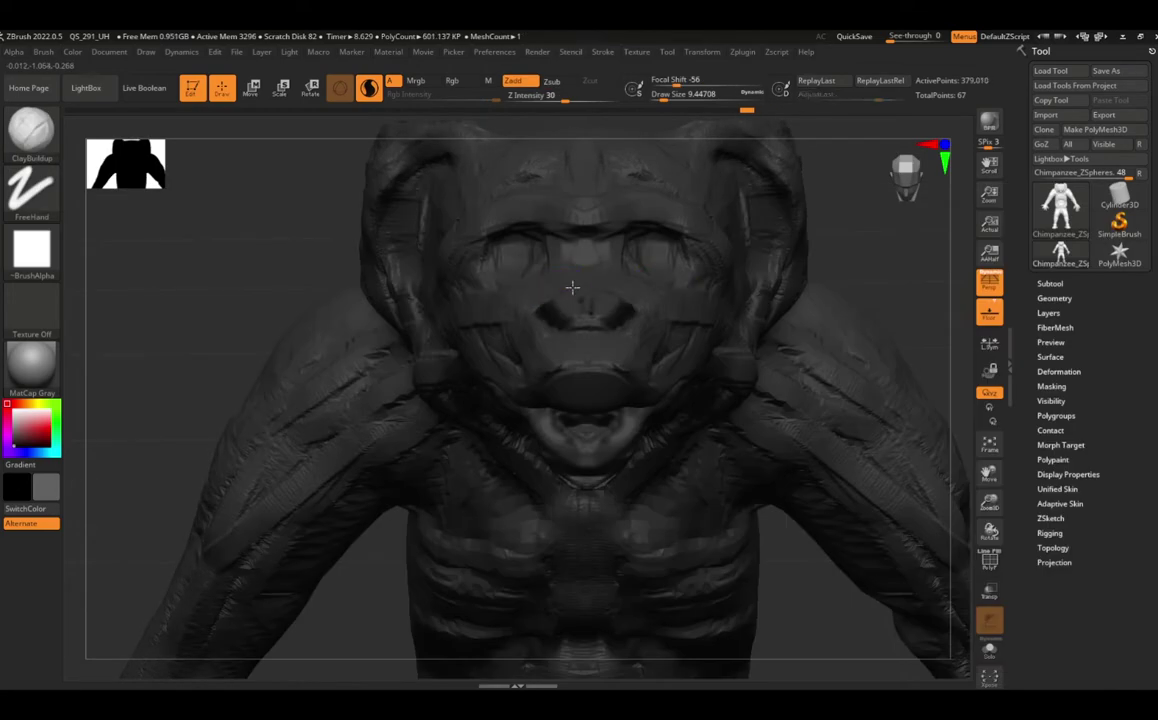
pyautogui.moveTo(572, 287)
pyautogui.mouseDown()
pyautogui.moveTo(645, 279)
pyautogui.moveTo(666, 314)
pyautogui.mouseUp()
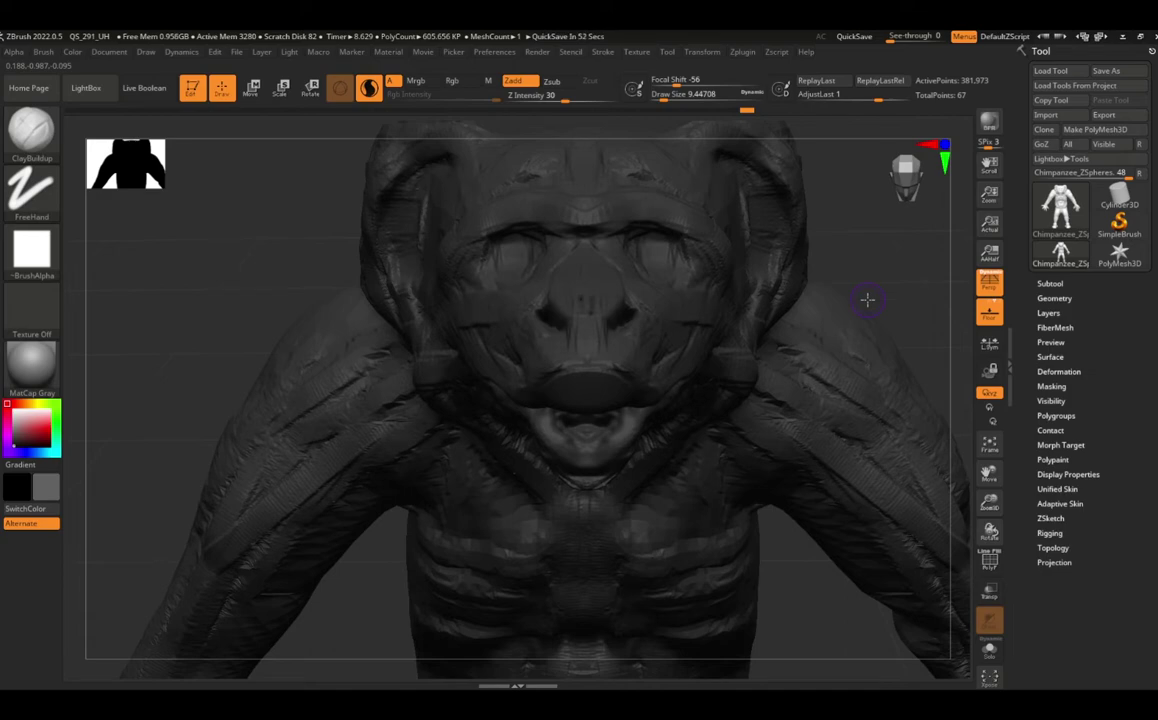
pyautogui.moveTo(792, 384); pyautogui.dragTo(767, 398, button='right')
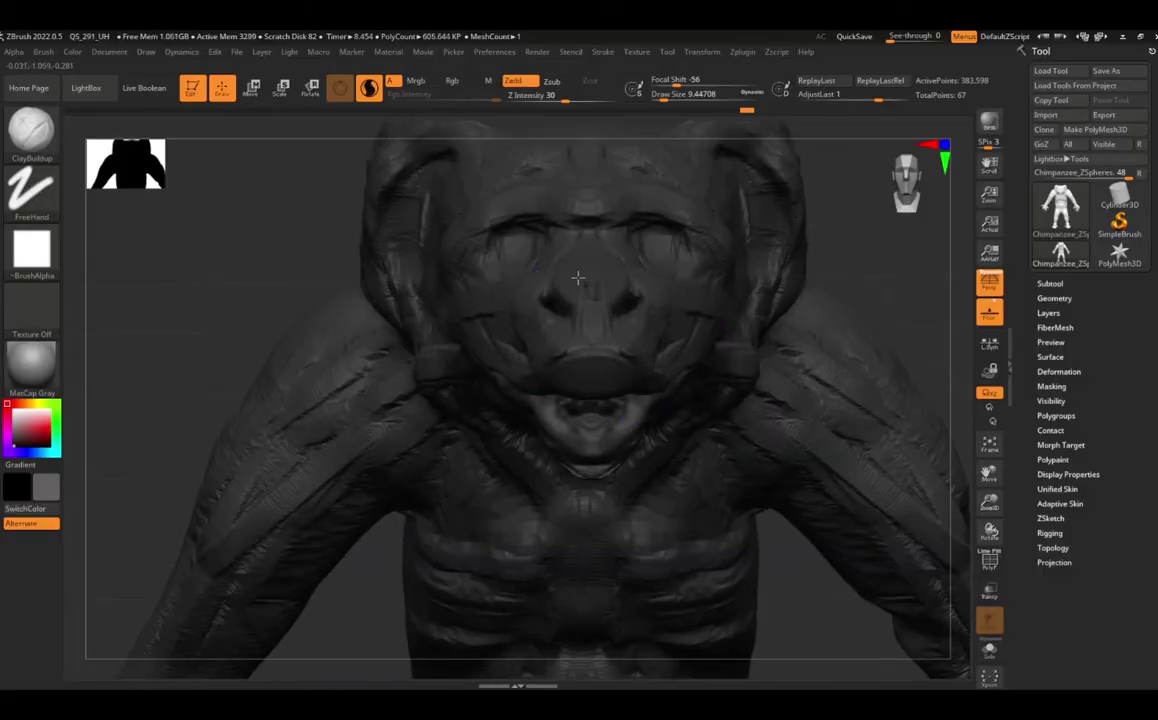
# Step: Add small clay strokes to the ear and check the head and body from several angles
pyautogui.moveTo(698, 400)
pyautogui.mouseDown(button='right')
pyautogui.moveTo(649, 318)
pyautogui.moveTo(620, 345)
pyautogui.moveTo(757, 433)
pyautogui.mouseUp(button='right')
pyautogui.moveTo(677, 305); pyautogui.dragTo(732, 258, button='right')
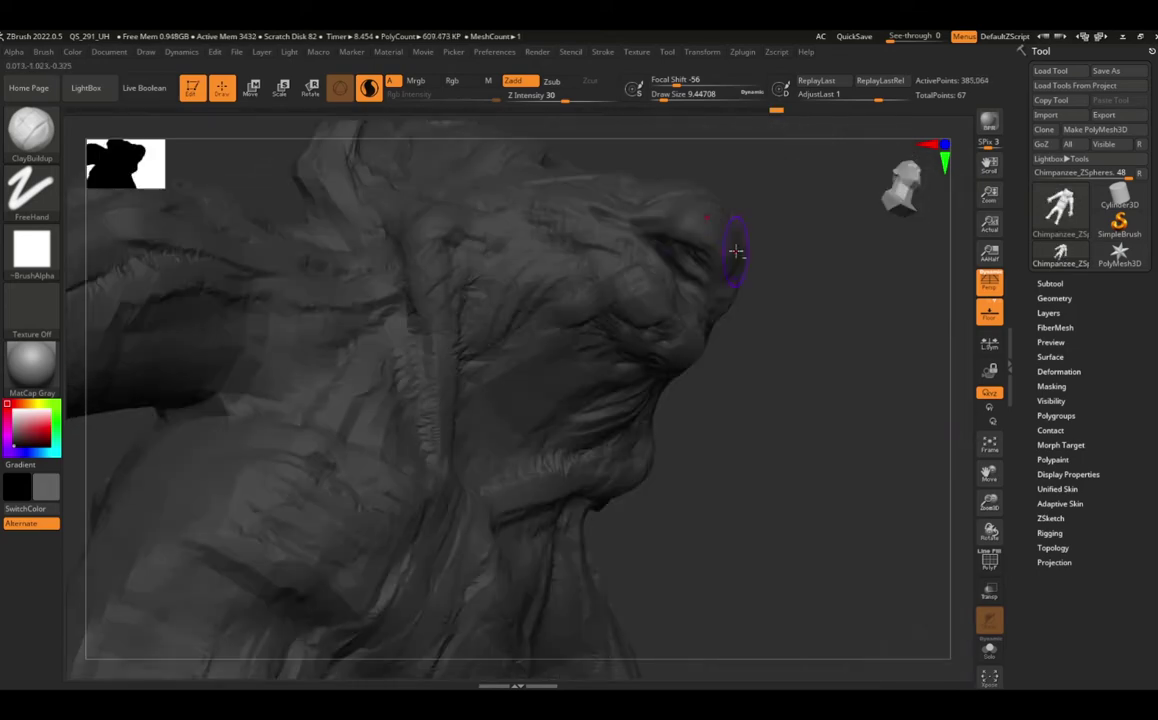
pyautogui.moveTo(620, 245)
pyautogui.mouseDown(button='right')
pyautogui.moveTo(633, 331)
pyautogui.moveTo(589, 300)
pyautogui.moveTo(618, 469)
pyautogui.moveTo(721, 449)
pyautogui.moveTo(718, 527)
pyautogui.moveTo(758, 648)
pyautogui.moveTo(362, 388)
pyautogui.mouseUp(button='right')
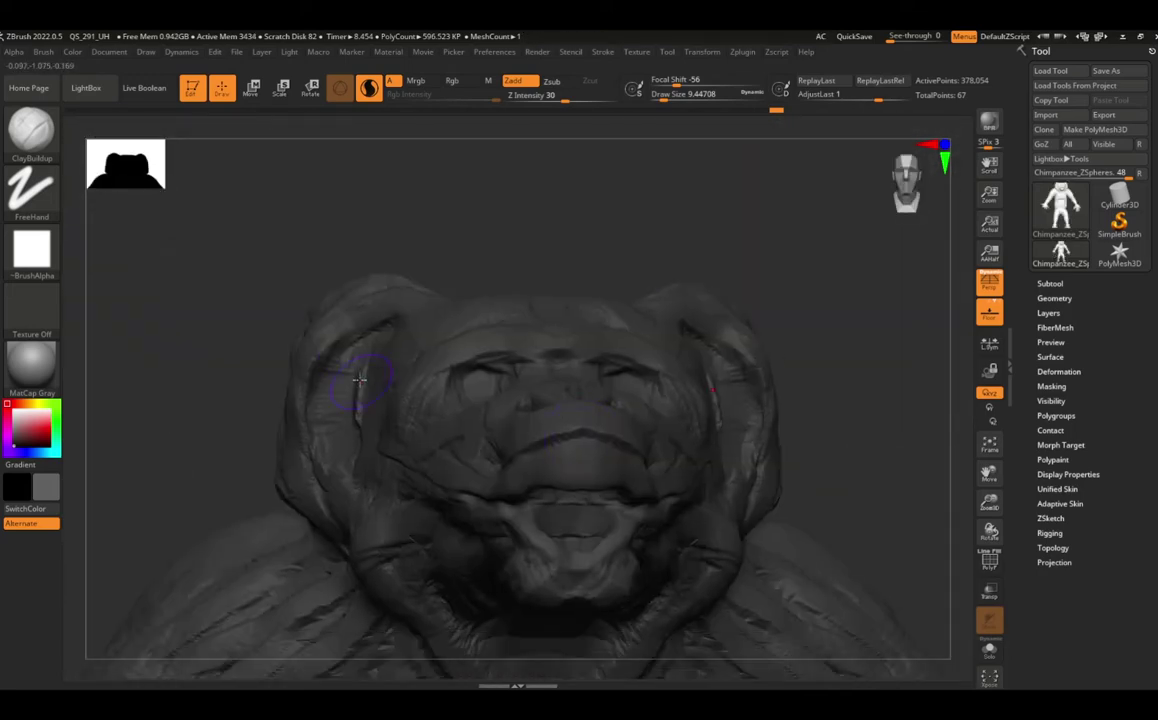
pyautogui.moveTo(315, 455)
pyautogui.mouseDown(button='right')
pyautogui.moveTo(426, 460)
pyautogui.moveTo(320, 400)
pyautogui.mouseUp(button='right')
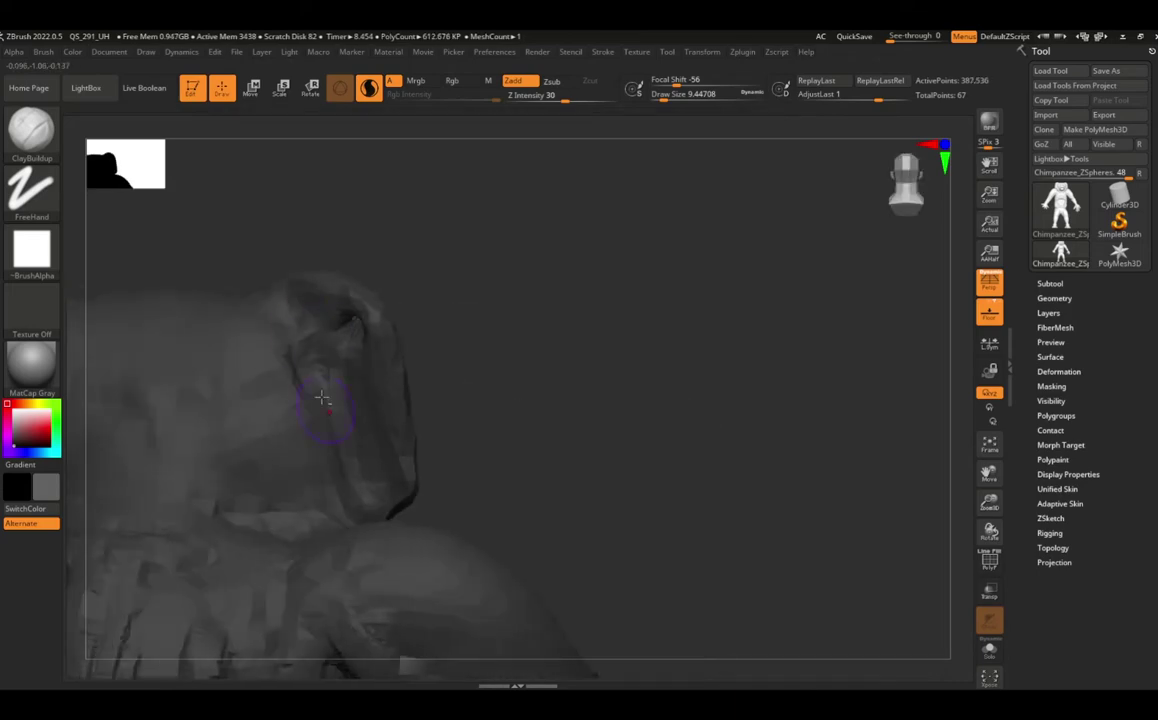
pyautogui.moveTo(320, 400); pyautogui.dragTo(336, 470)
pyautogui.moveTo(351, 458)
pyautogui.mouseDown(button='right')
pyautogui.moveTo(333, 480)
pyautogui.moveTo(333, 525)
pyautogui.moveTo(364, 480)
pyautogui.mouseUp(button='right')
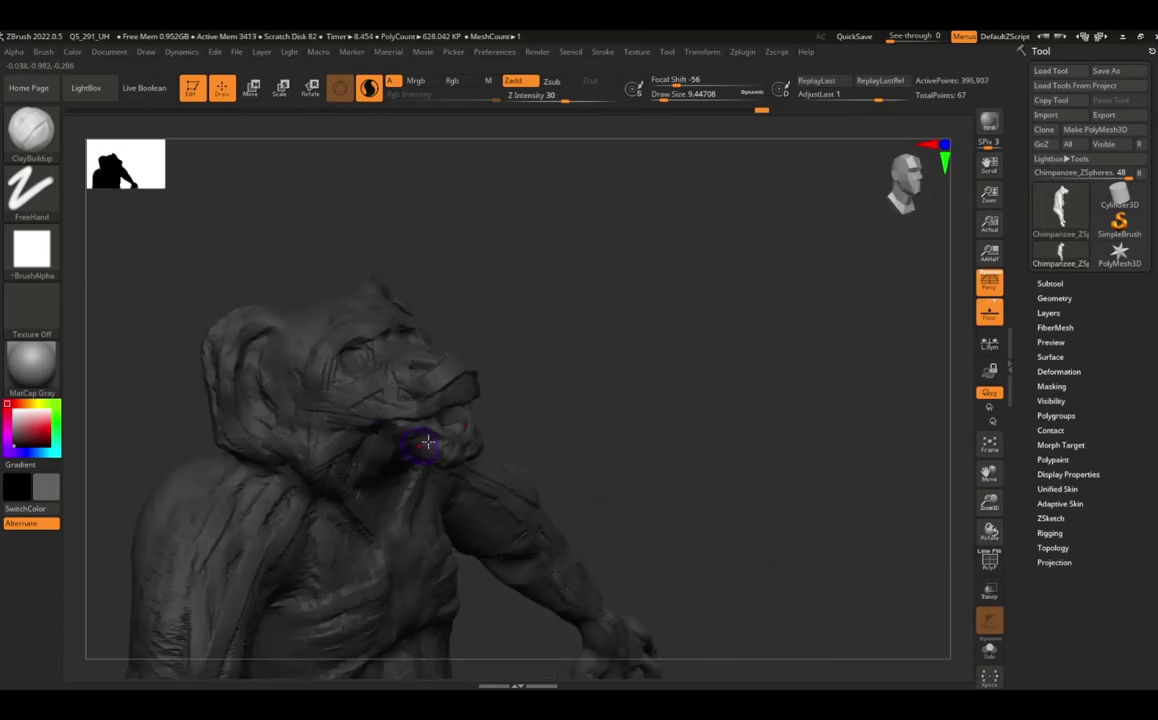
pyautogui.moveTo(427, 445)
pyautogui.mouseDown(button='right')
pyautogui.moveTo(468, 473)
pyautogui.moveTo(497, 368)
pyautogui.moveTo(569, 537)
pyautogui.moveTo(465, 375)
pyautogui.moveTo(589, 336)
pyautogui.moveTo(581, 423)
pyautogui.moveTo(498, 366)
pyautogui.mouseUp(button='right')
pyautogui.moveTo(570, 312); pyautogui.dragTo(501, 306, button='right')
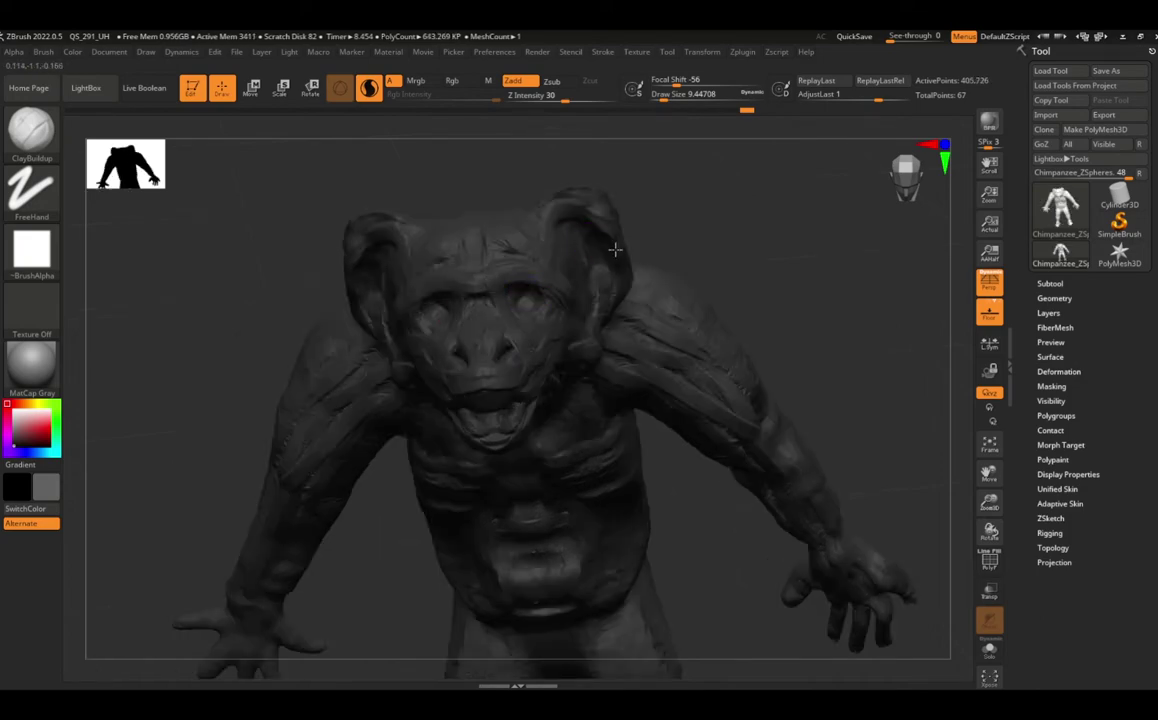
pyautogui.moveTo(674, 501)
pyautogui.mouseDown(button='right')
pyautogui.moveTo(540, 499)
pyautogui.moveTo(556, 266)
pyautogui.moveTo(319, 262)
pyautogui.moveTo(360, 260)
pyautogui.mouseUp(button='right')
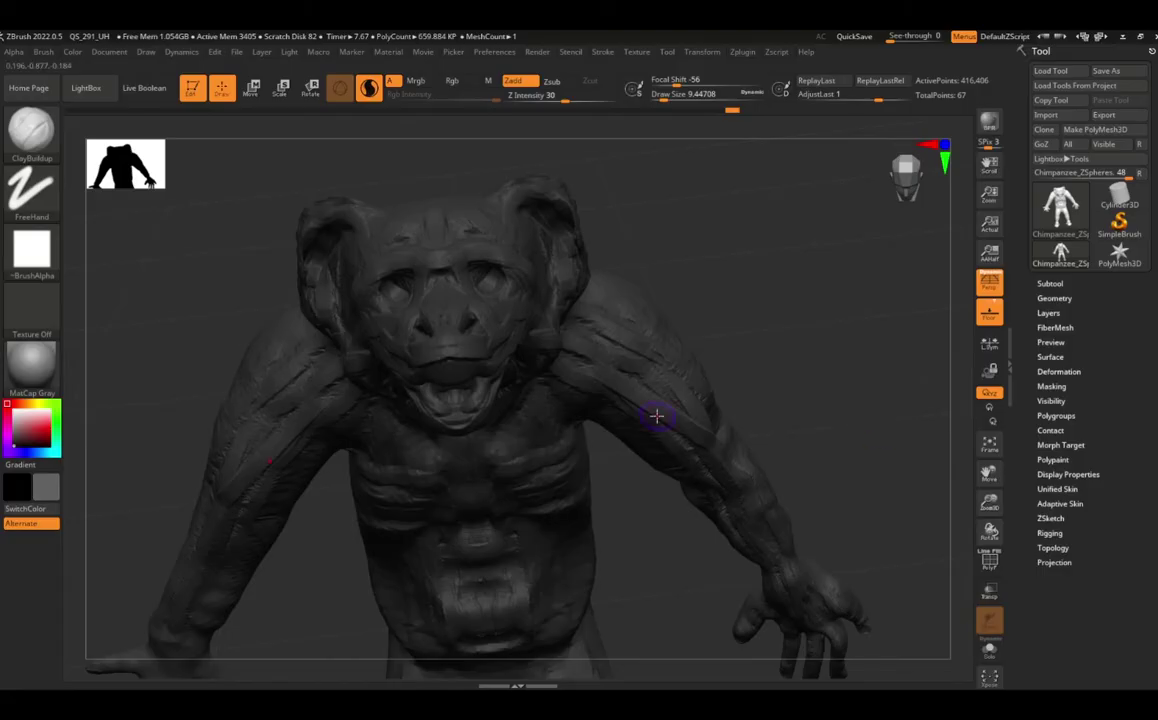
# Step: Build up clay on the arm, then undo the last stroke to an earlier history point
pyautogui.moveTo(656, 416); pyautogui.dragTo(532, 416, button='right')
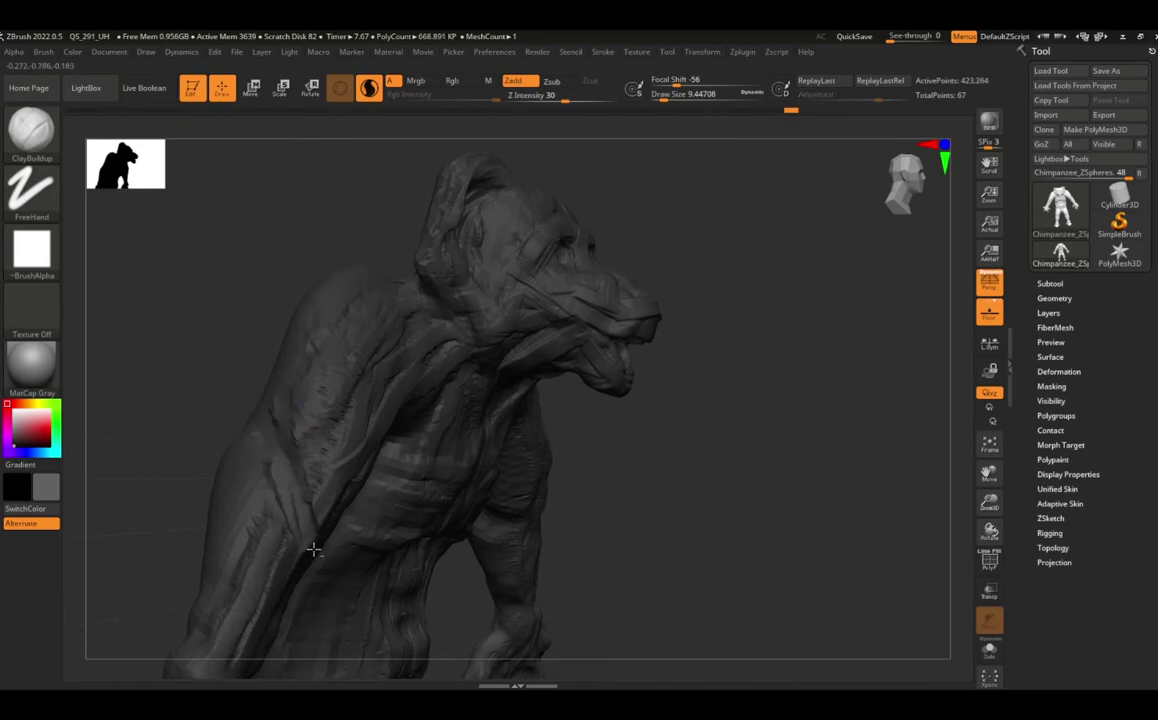
pyautogui.moveTo(315, 548); pyautogui.dragTo(324, 567, button='right')
pyautogui.moveTo(324, 567); pyautogui.dragTo(323, 518)
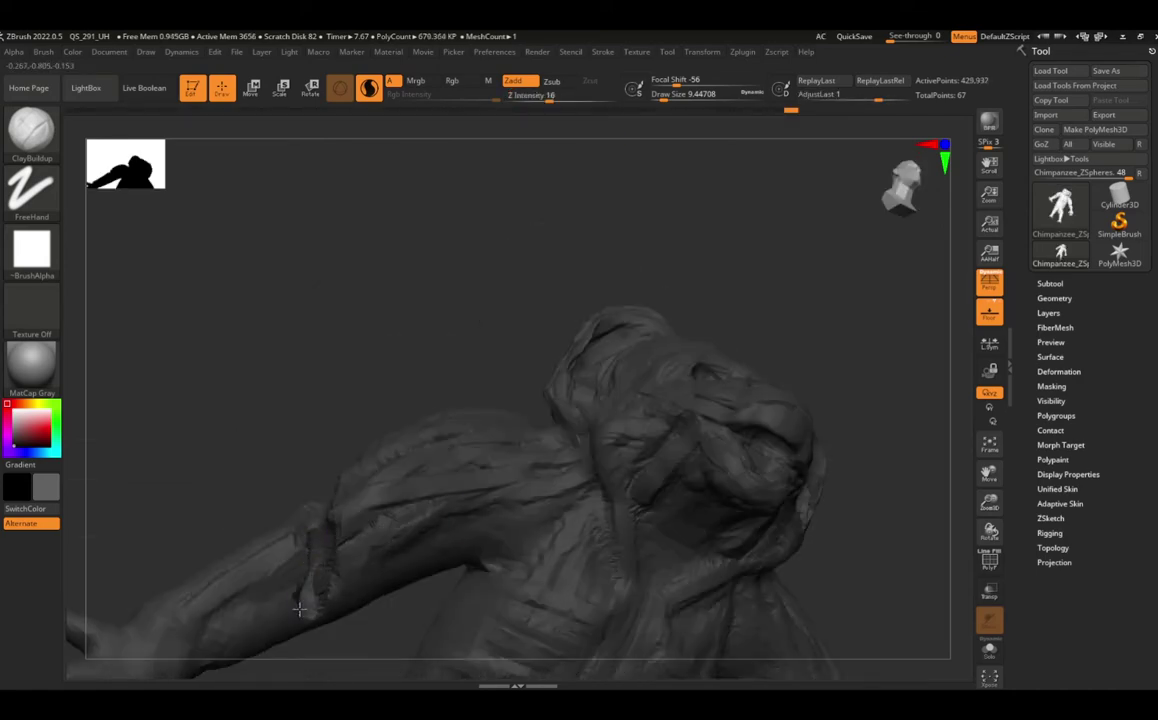
pyautogui.moveTo(302, 606); pyautogui.dragTo(376, 611, button='right')
pyautogui.moveTo(274, 450)
pyautogui.mouseDown(button='right')
pyautogui.moveTo(357, 455)
pyautogui.moveTo(274, 465)
pyautogui.moveTo(287, 535)
pyautogui.mouseUp(button='right')
pyautogui.moveTo(287, 535); pyautogui.dragTo(287, 541)
pyautogui.moveTo(269, 554); pyautogui.dragTo(349, 602, button='right')
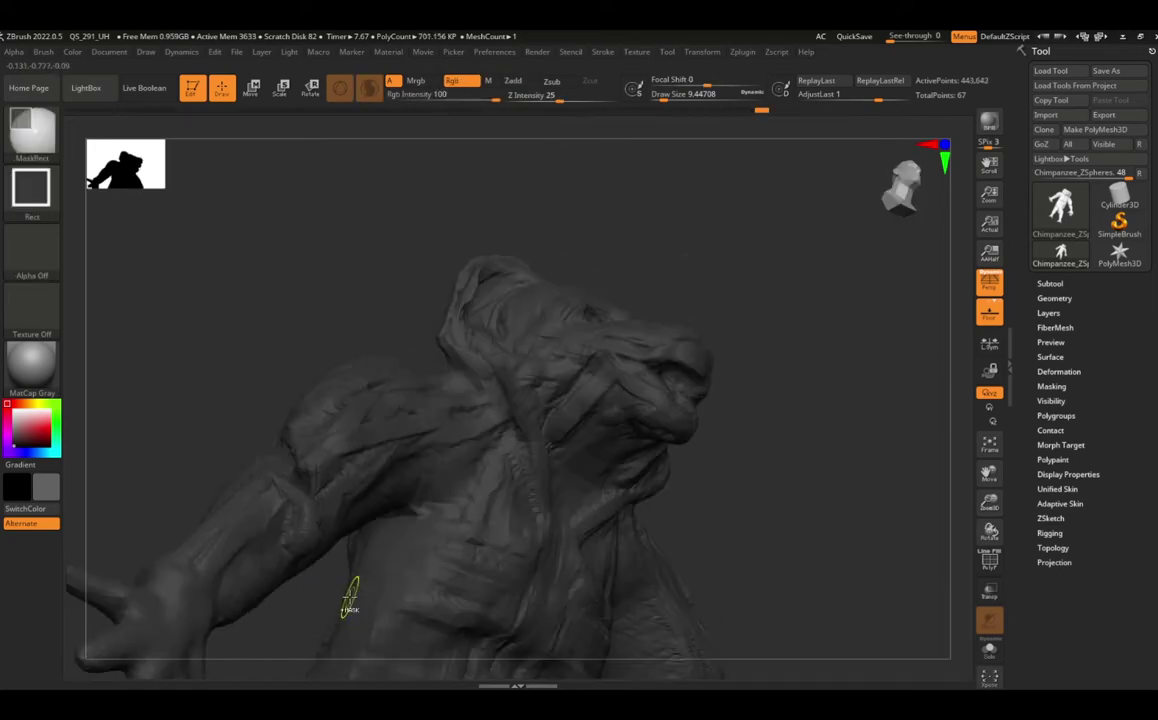
pyautogui.hotkey('ctrl', 'z')
pyautogui.click(301, 477)
pyautogui.press('Return')
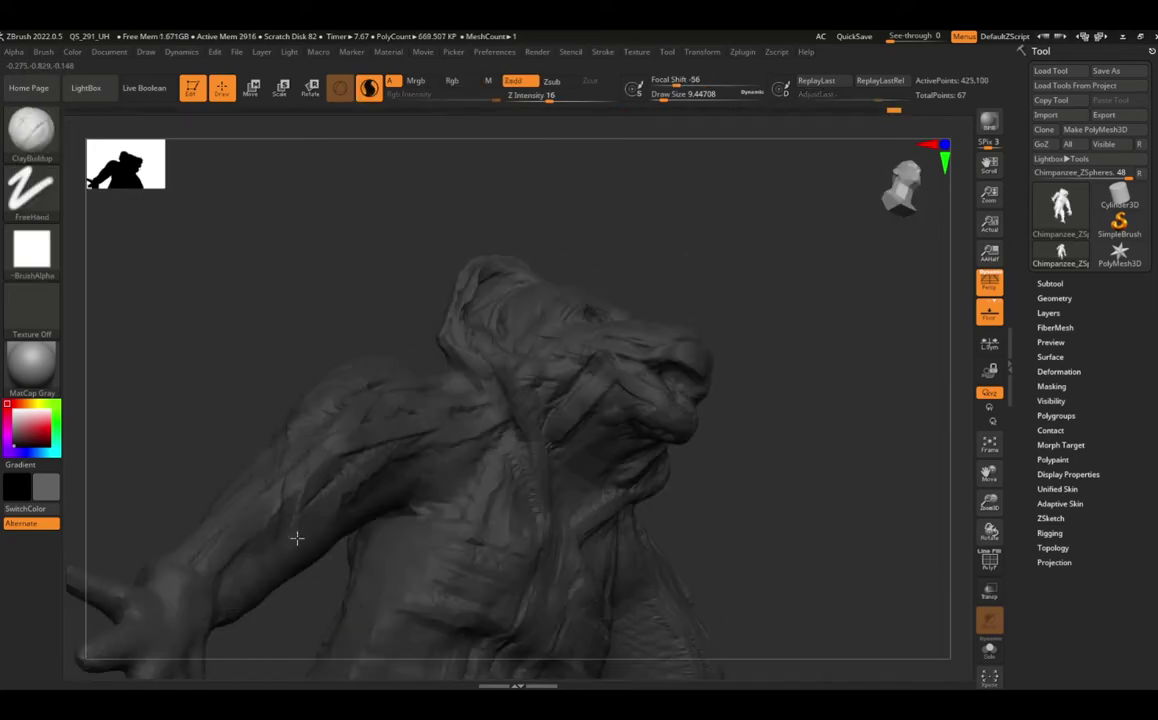
# Step: Add clay build-up to the shoulder and small strokes along the forearm
pyautogui.moveTo(297, 535)
pyautogui.mouseDown(button='right')
pyautogui.moveTo(413, 610)
pyautogui.moveTo(470, 560)
pyautogui.mouseUp(button='right')
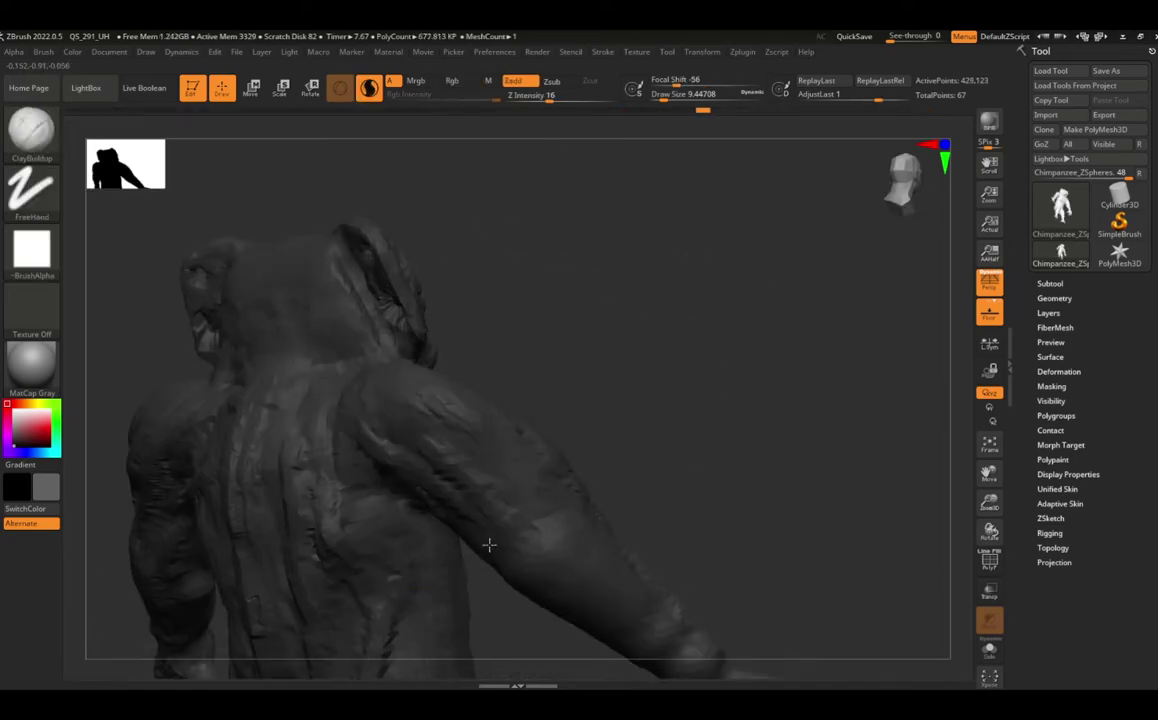
pyautogui.moveTo(574, 535); pyautogui.dragTo(589, 542, button='right')
pyautogui.moveTo(589, 542); pyautogui.dragTo(574, 530)
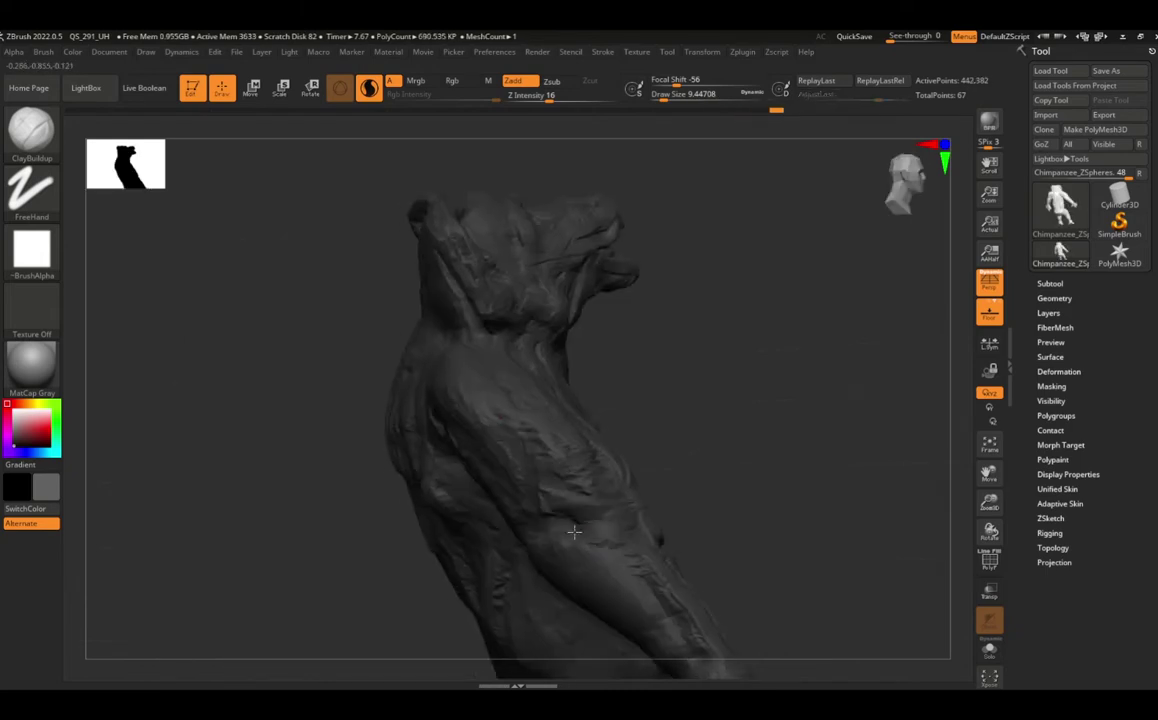
pyautogui.moveTo(574, 530)
pyautogui.mouseDown(button='right')
pyautogui.moveTo(612, 562)
pyautogui.moveTo(752, 534)
pyautogui.mouseUp(button='right')
pyautogui.moveTo(752, 534); pyautogui.dragTo(752, 532)
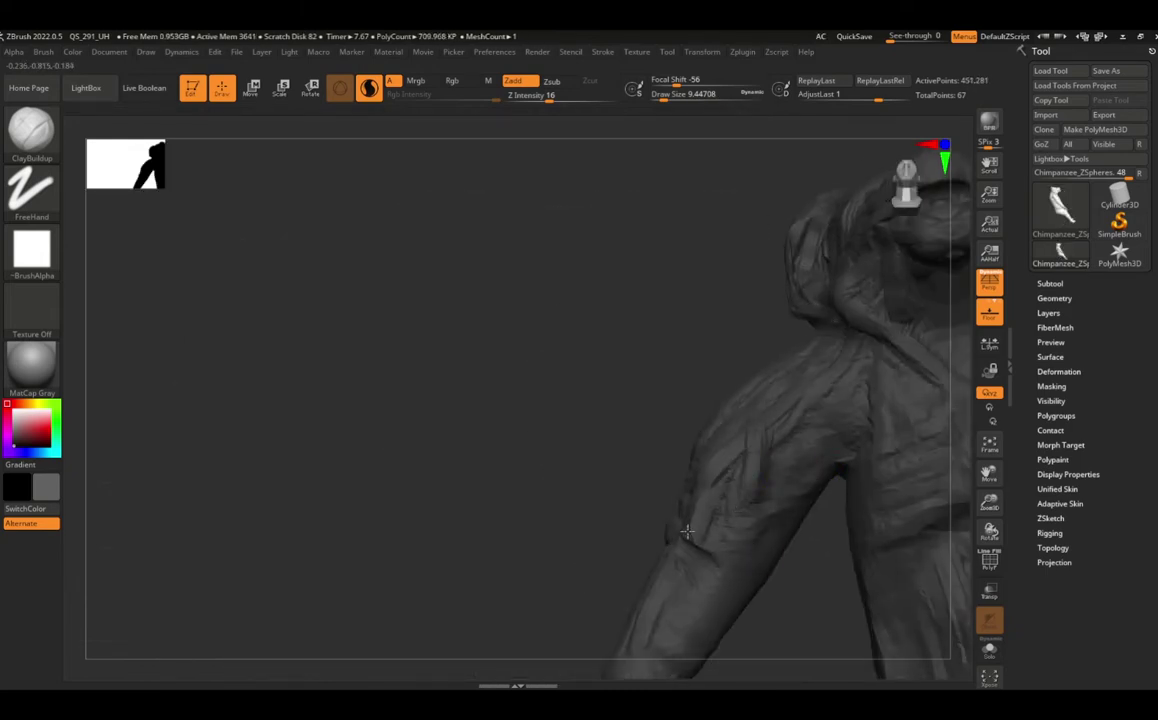
pyautogui.moveTo(752, 532)
pyautogui.mouseDown(button='right')
pyautogui.moveTo(725, 421)
pyautogui.moveTo(672, 465)
pyautogui.moveTo(744, 491)
pyautogui.moveTo(729, 377)
pyautogui.moveTo(587, 646)
pyautogui.mouseUp(button='right')
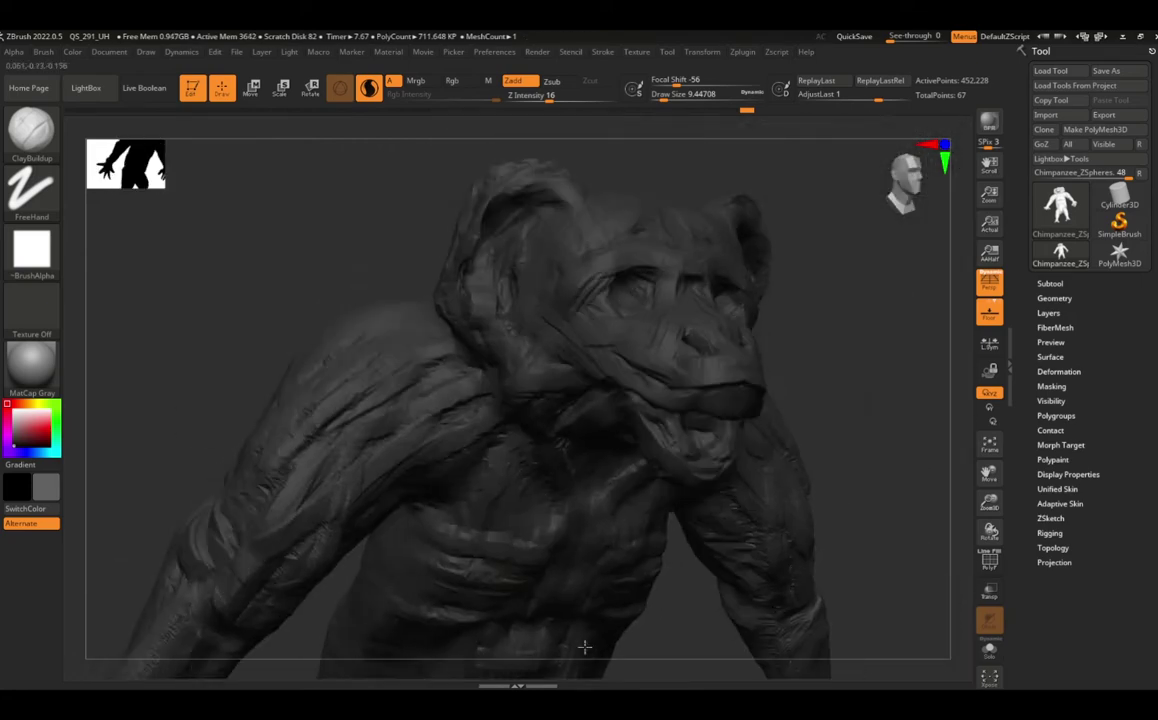
# Step: Build up the forehead and smooth the surface of the shoulder
pyautogui.moveTo(630, 216); pyautogui.dragTo(644, 139, button='right')
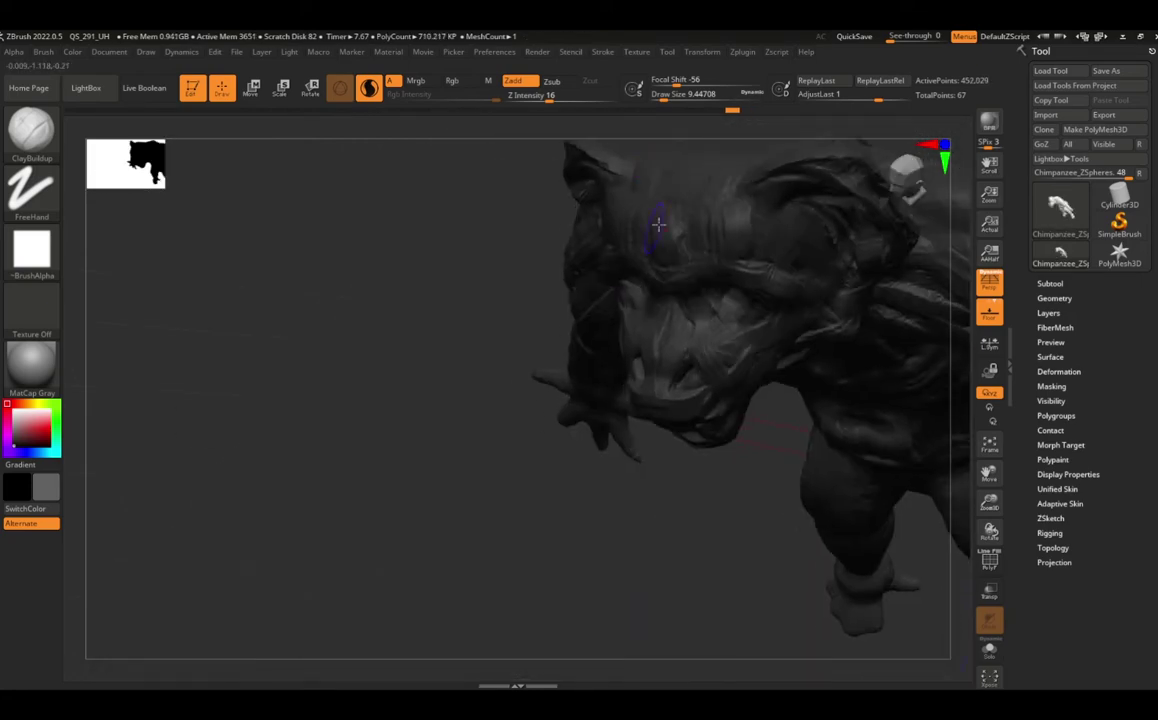
pyautogui.moveTo(658, 224); pyautogui.dragTo(781, 184)
pyautogui.moveTo(715, 199)
pyautogui.mouseDown(button='right')
pyautogui.moveTo(822, 362)
pyautogui.moveTo(602, 359)
pyautogui.moveTo(667, 362)
pyautogui.moveTo(563, 333)
pyautogui.moveTo(473, 530)
pyautogui.moveTo(548, 370)
pyautogui.moveTo(500, 450)
pyautogui.moveTo(421, 510)
pyautogui.mouseUp(button='right')
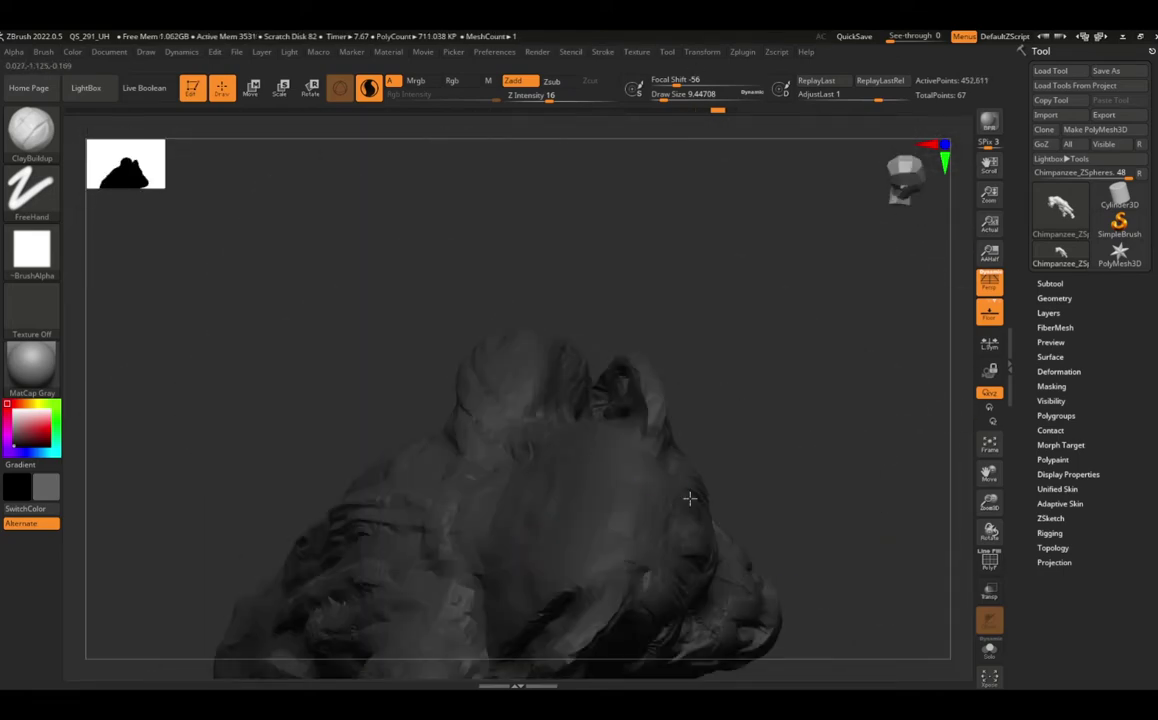
pyautogui.moveTo(690, 496)
pyautogui.mouseDown(button='right')
pyautogui.moveTo(514, 483)
pyautogui.moveTo(663, 297)
pyautogui.mouseUp(button='right')
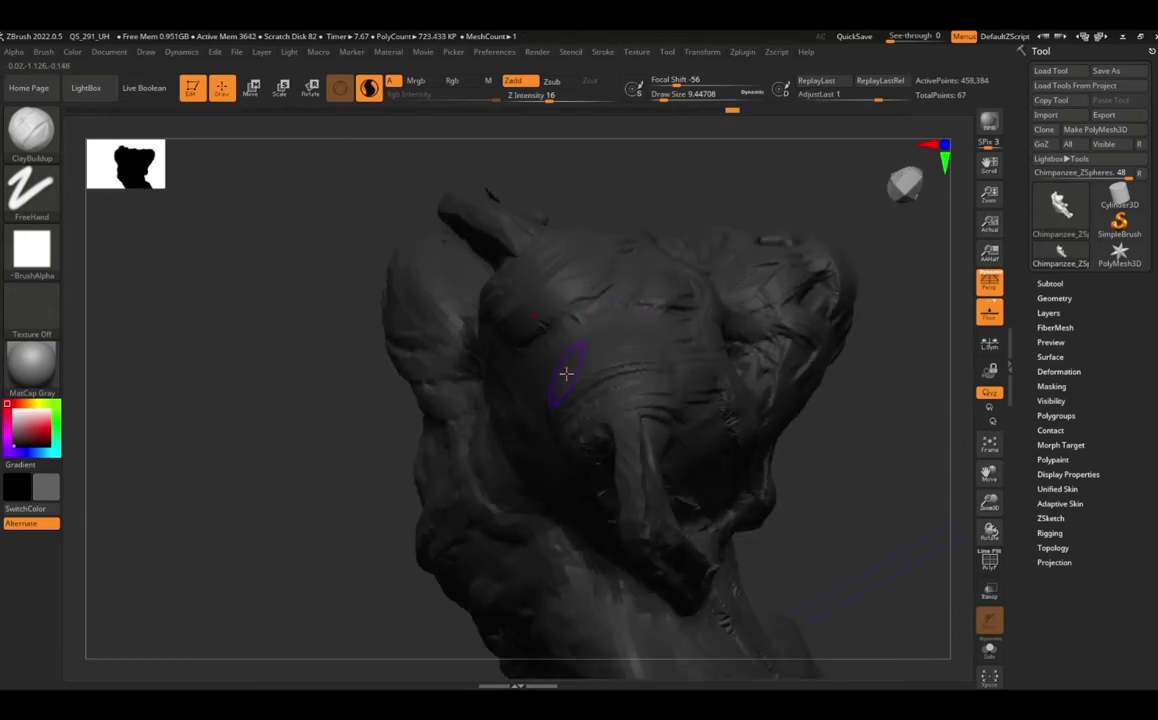
pyautogui.moveTo(563, 375)
pyautogui.mouseDown(button='right')
pyautogui.moveTo(548, 359)
pyautogui.moveTo(338, 404)
pyautogui.mouseUp(button='right')
pyautogui.keyDown('shift'); pyautogui.moveTo(360, 270); pyautogui.dragTo(270, 315); pyautogui.keyUp('shift')
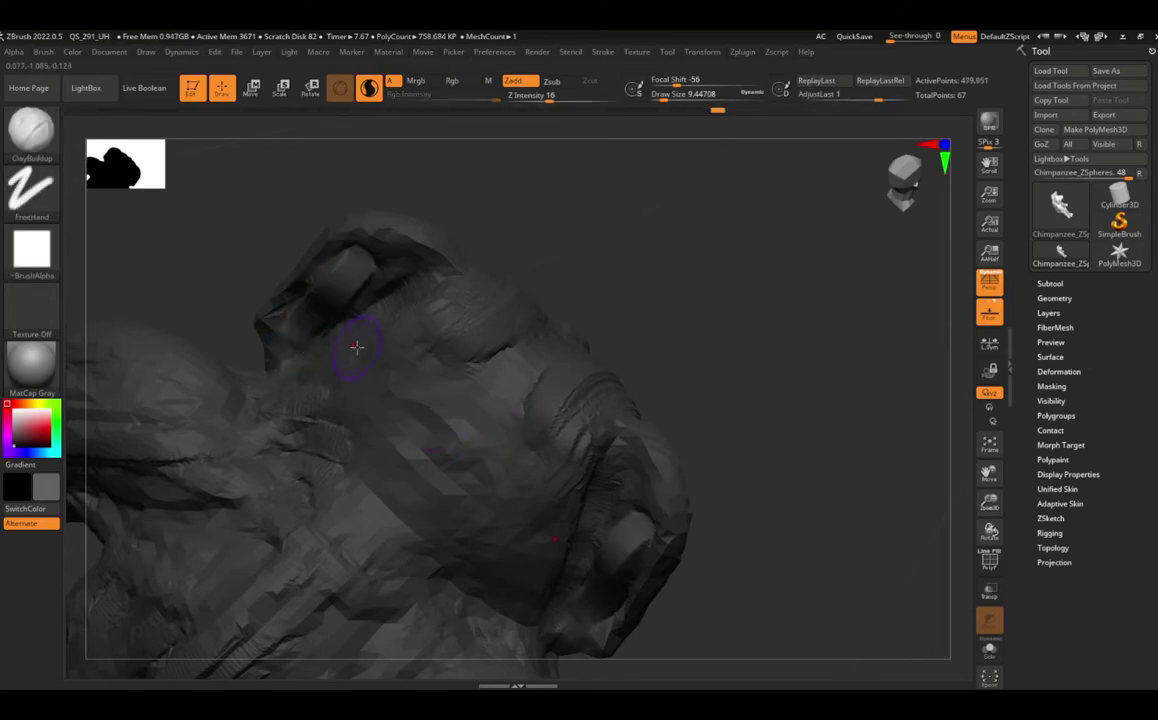
# Step: Orbit around the head and neck, then roll the undo history back to step 91 of 130
pyautogui.moveTo(357, 343)
pyautogui.mouseDown(button='right')
pyautogui.moveTo(476, 447)
pyautogui.moveTo(243, 315)
pyautogui.mouseUp(button='right')
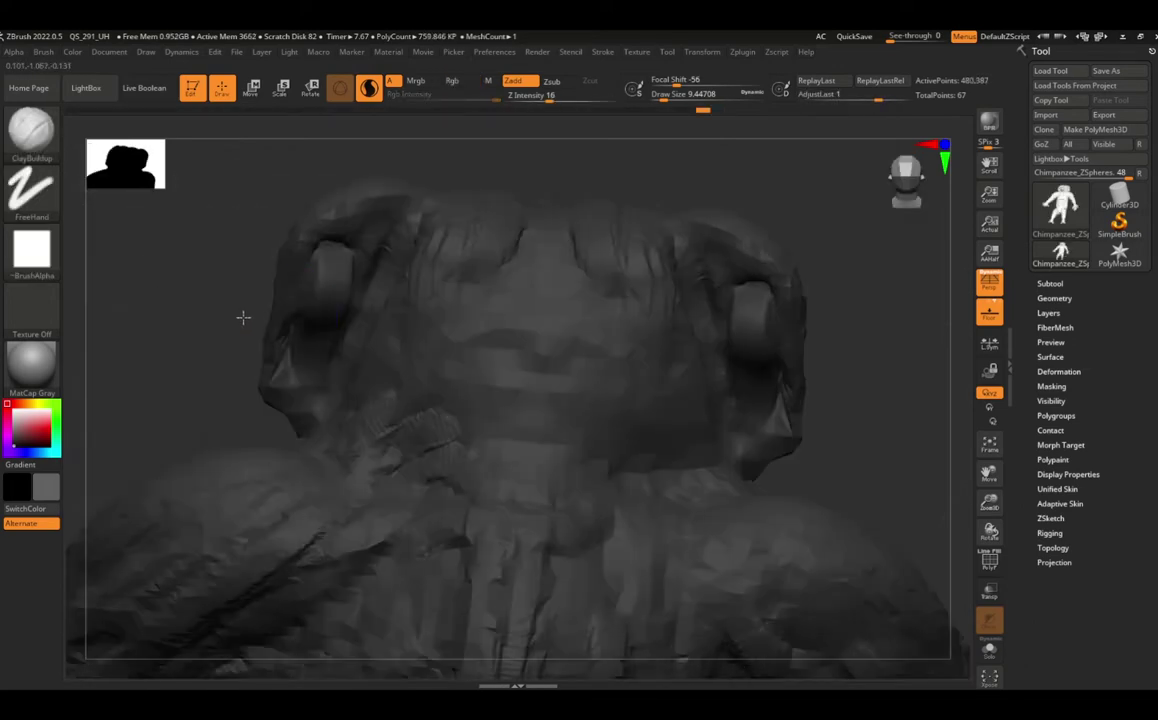
pyautogui.keyDown('shift'); pyautogui.moveTo(328, 305); pyautogui.dragTo(328, 271); pyautogui.keyUp('shift')
pyautogui.moveTo(323, 308); pyautogui.dragTo(440, 328, button='right')
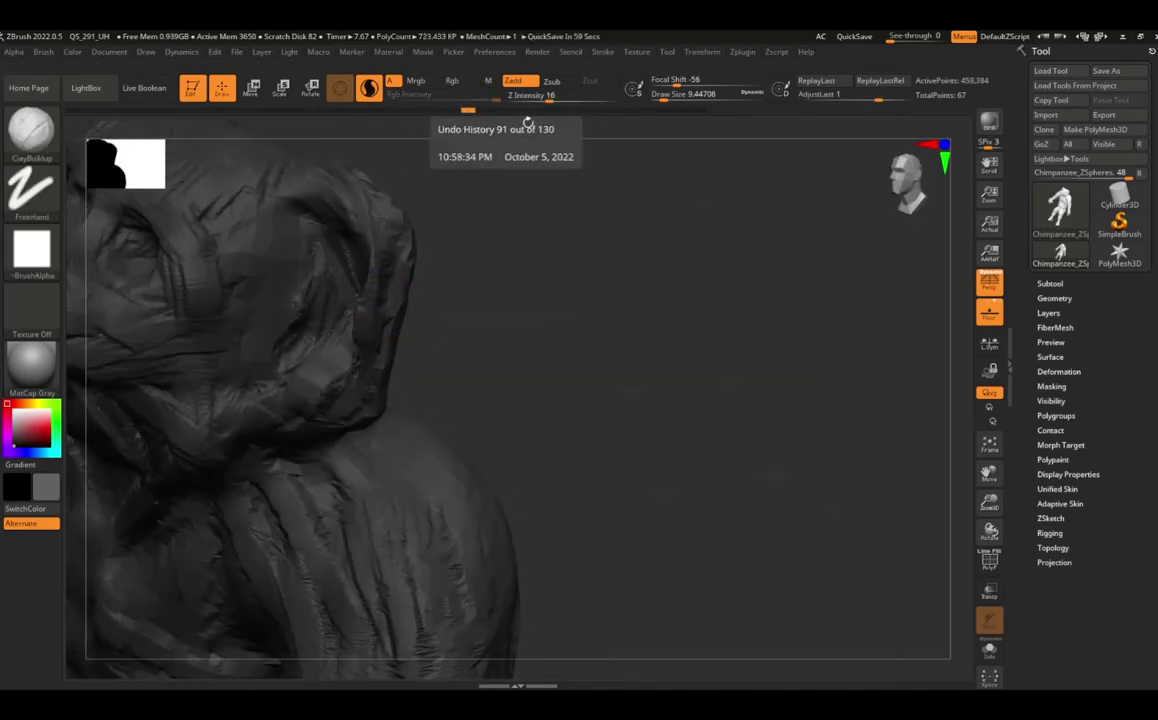
pyautogui.moveTo(470, 104); pyautogui.dragTo(776, 110)
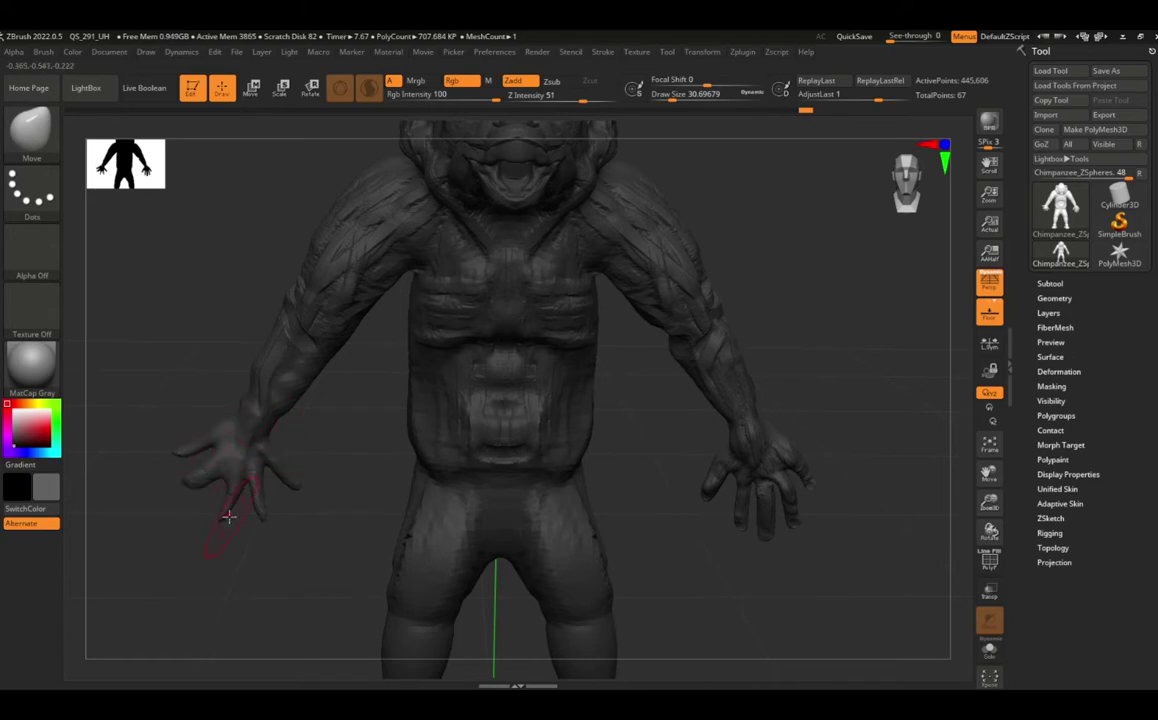
# Step: Pull the fingers with Move, then inflate the hand, wrist and fingers using the Inflat brush
pyautogui.moveTo(235, 512); pyautogui.dragTo(186, 460)
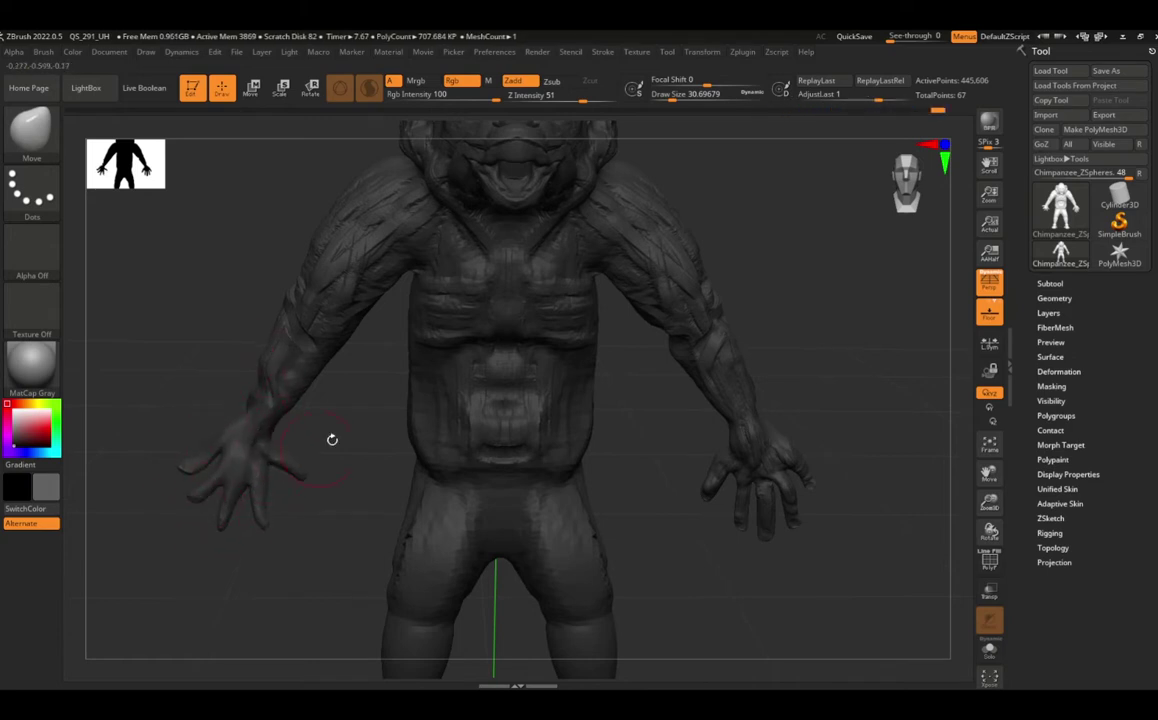
pyautogui.press('b')
pyautogui.press('i')
pyautogui.press('n')
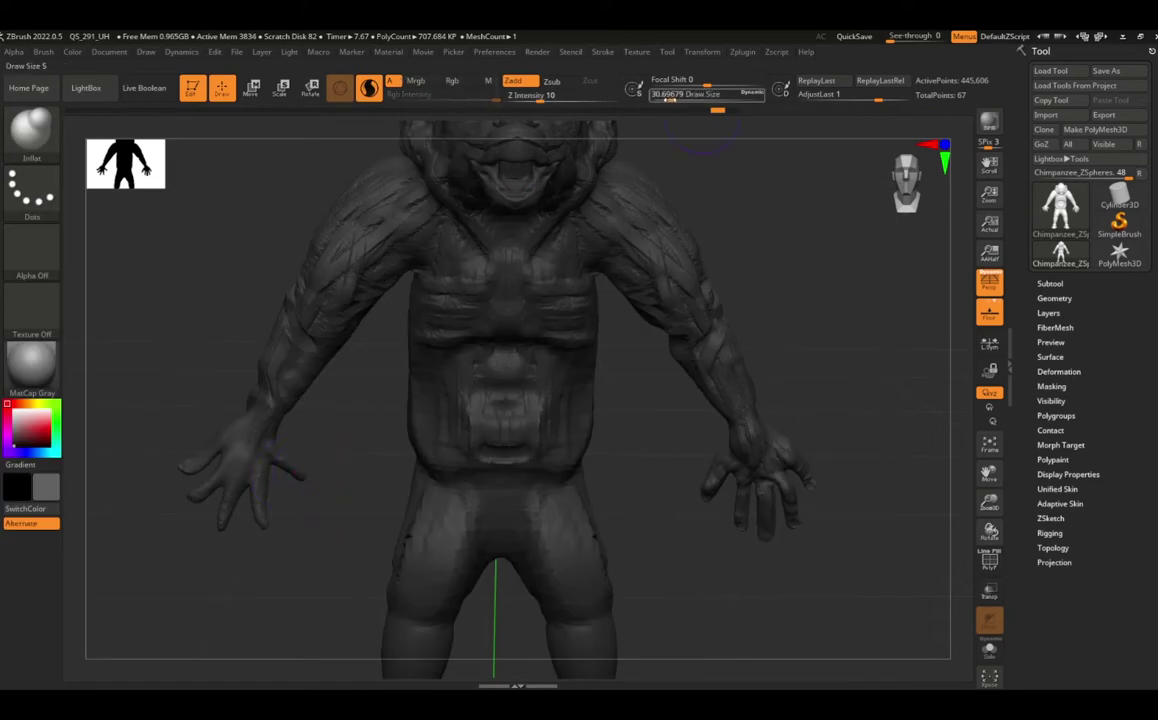
pyautogui.press('f')
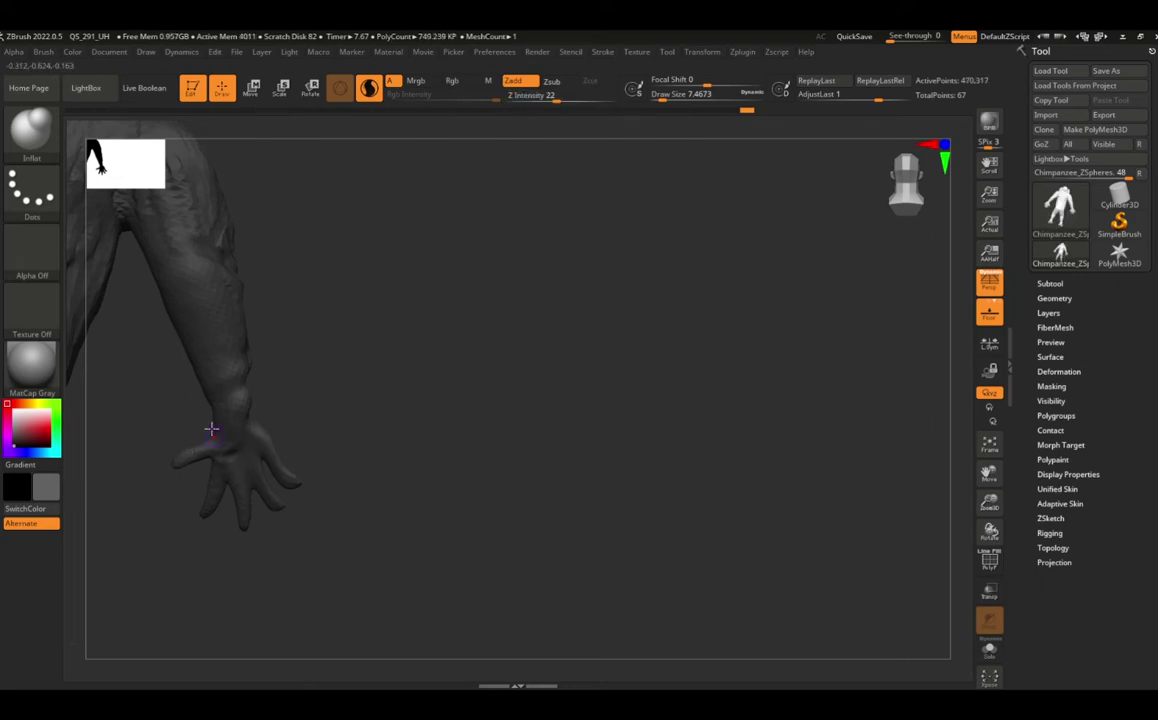
pyautogui.moveTo(212, 429); pyautogui.dragTo(220, 470)
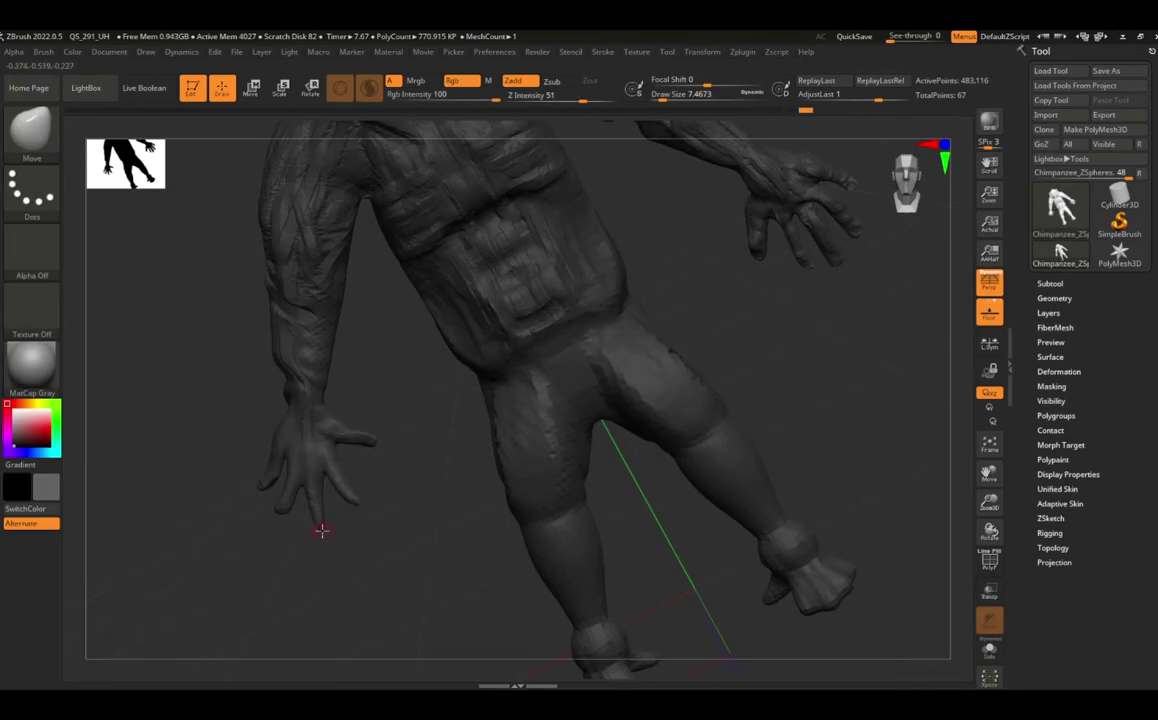
pyautogui.moveTo(334, 419); pyautogui.dragTo(318, 332)
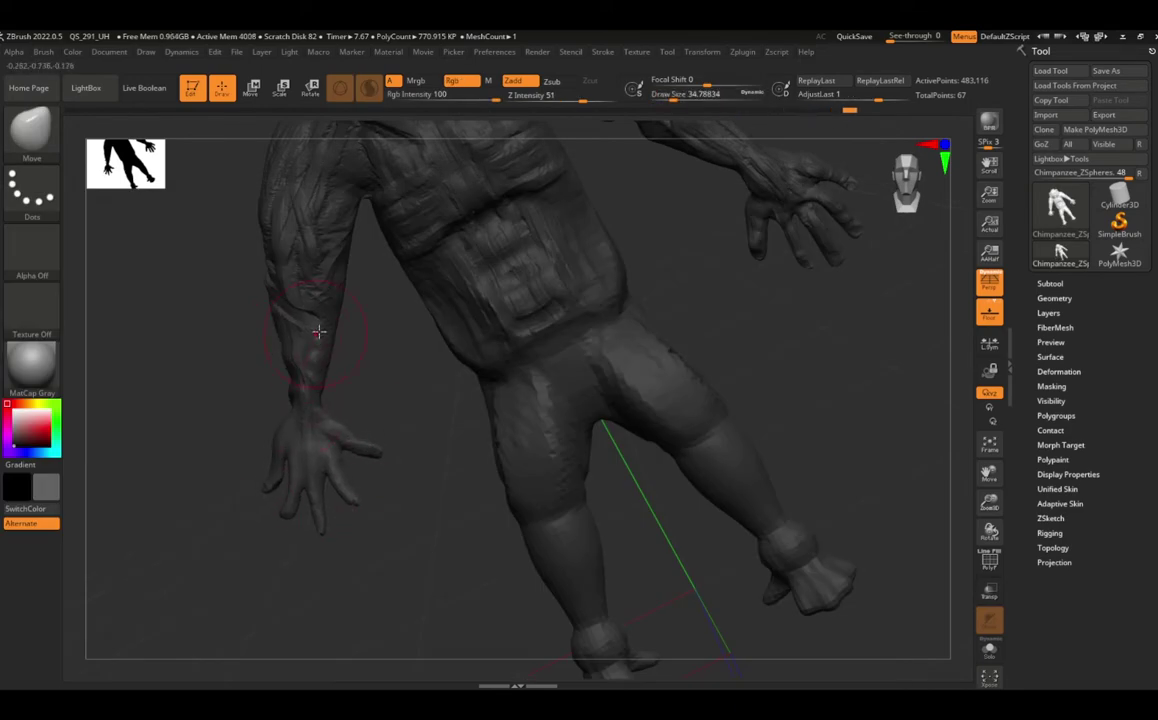
pyautogui.moveTo(291, 519); pyautogui.dragTo(289, 415)
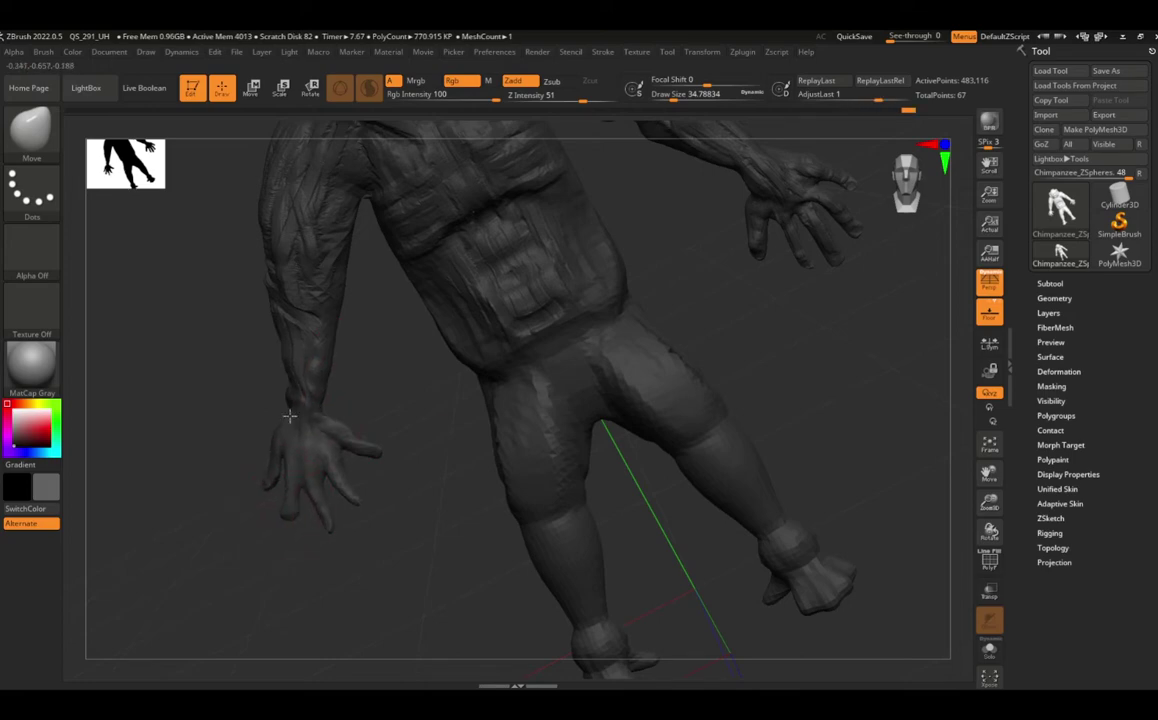
pyautogui.moveTo(316, 512); pyautogui.dragTo(350, 503)
# Step: Build up small ClayBuildup strokes on the fingers
pyautogui.press('b')
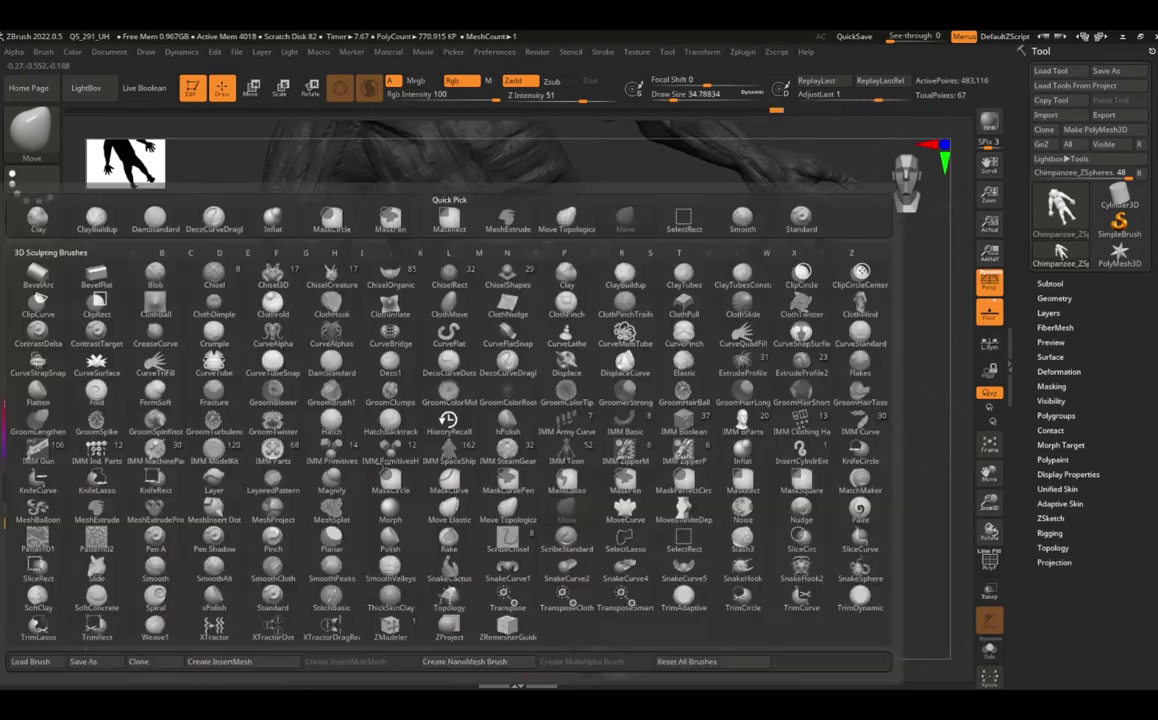
pyautogui.press('c')
pyautogui.press('b')
pyautogui.moveTo(439, 386); pyautogui.dragTo(326, 482)
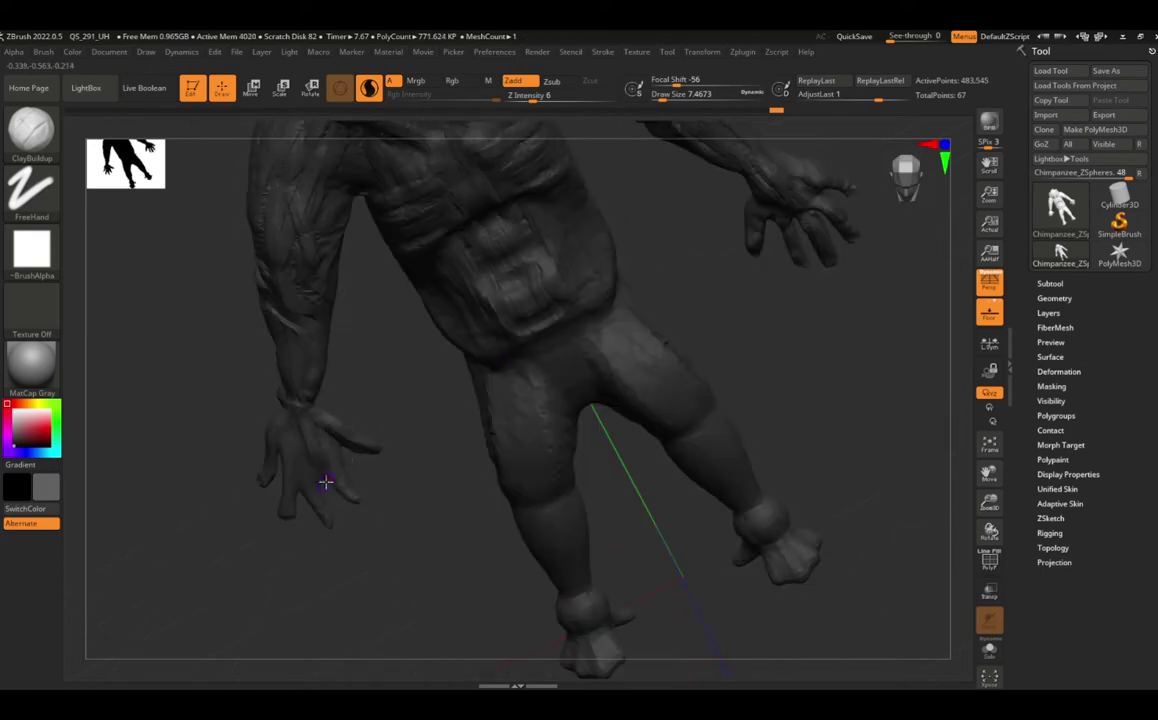
pyautogui.keyDown('alt'); pyautogui.moveTo(616, 272); pyautogui.dragTo(266, 483); pyautogui.keyUp('alt')
pyautogui.moveTo(421, 447)
pyautogui.mouseDown()
pyautogui.moveTo(434, 408)
pyautogui.moveTo(446, 478)
pyautogui.mouseUp()
# Step: Try the IMM Boolean brush from the picker, then view the torso and legs from the front
pyautogui.press('b')
pyautogui.press('i')
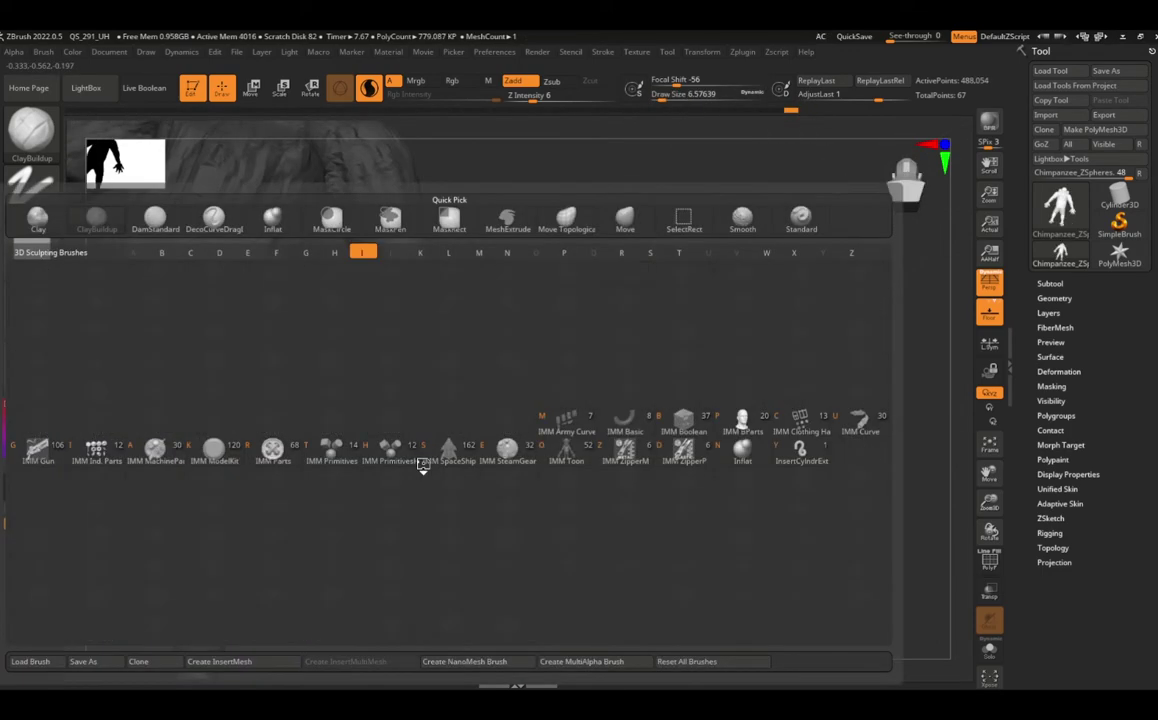
pyautogui.press('m')
pyautogui.click(48, 489)
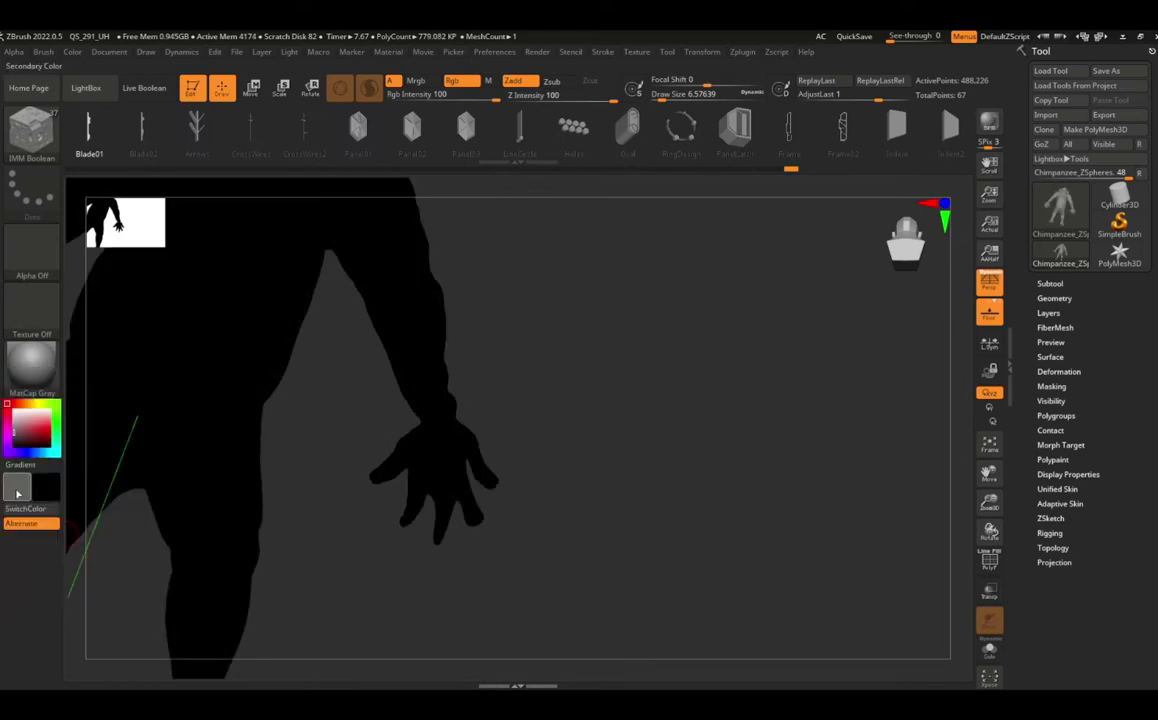
pyautogui.click(48, 489)
pyautogui.press('ctrl')
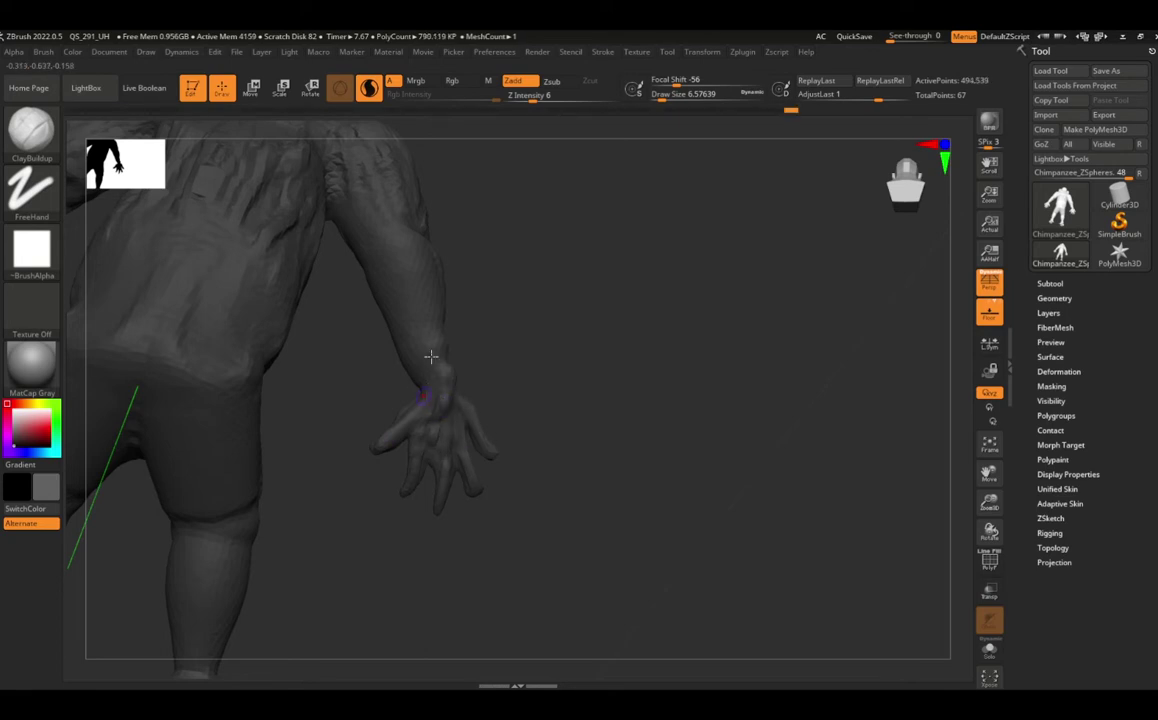
pyautogui.moveTo(439, 375)
pyautogui.mouseDown()
pyautogui.moveTo(545, 468)
pyautogui.moveTo(544, 449)
pyautogui.mouseUp()
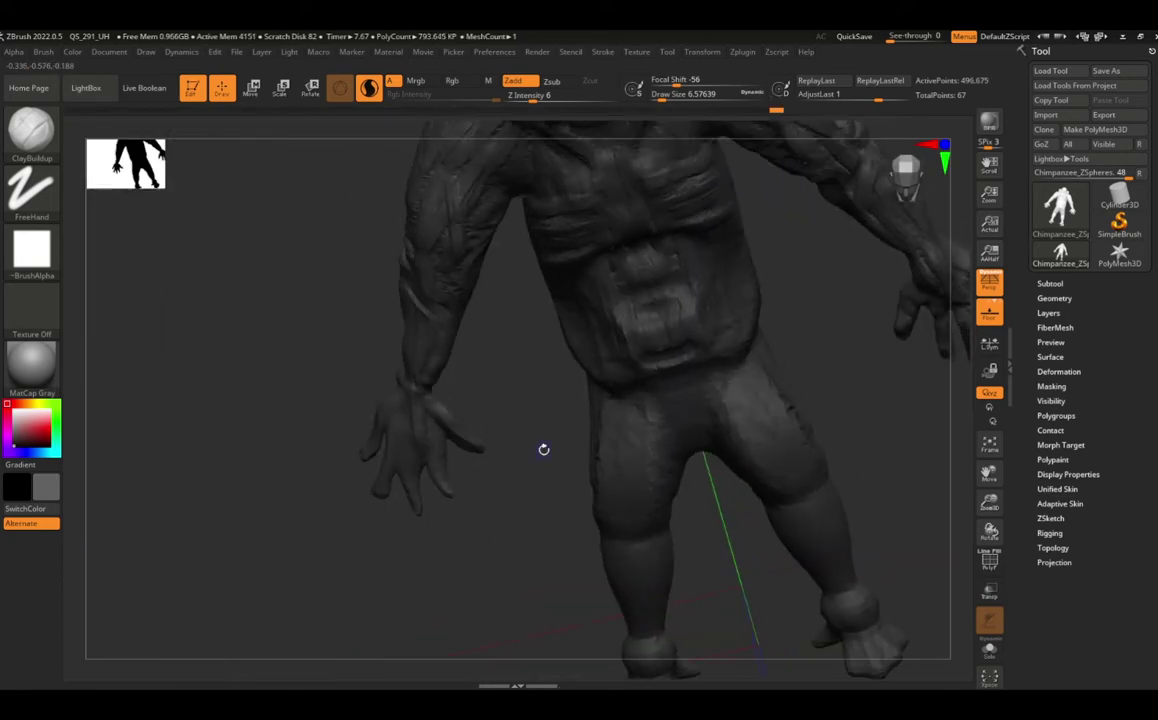
# Step: Toggle between Inflat and ClayBuildup brushes, then frame the whole chimp and turn it frontward
pyautogui.press('b')
pyautogui.press('i')
pyautogui.press('n')
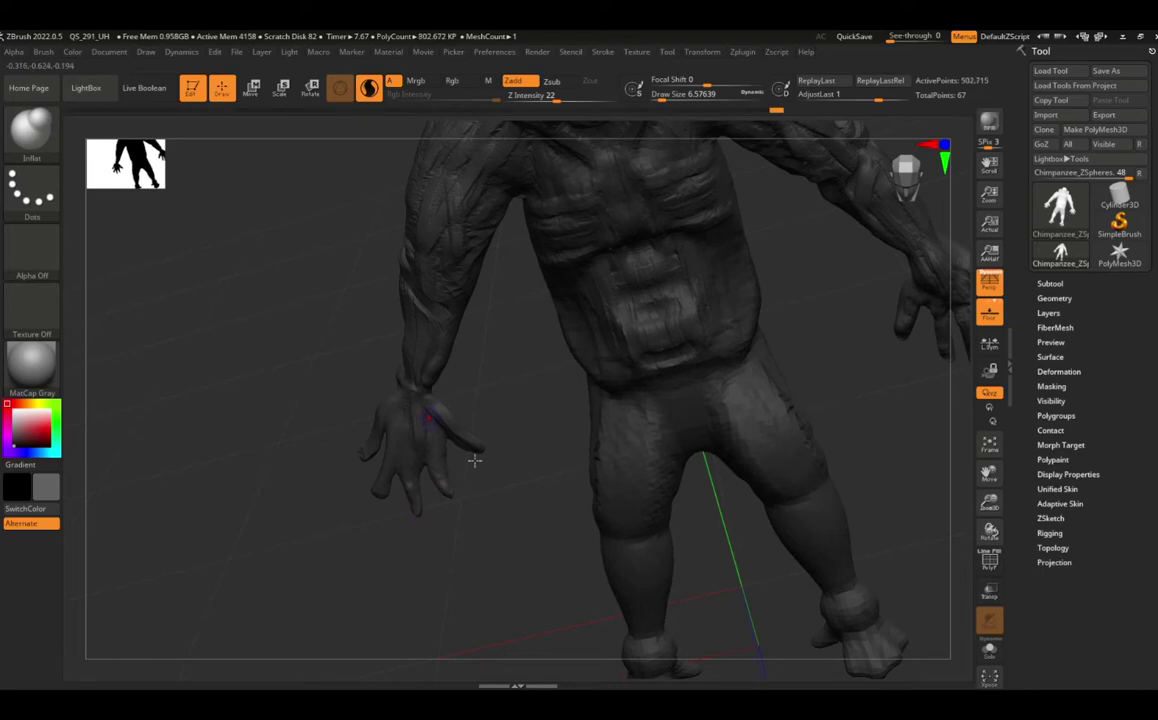
pyautogui.press('b')
pyautogui.press('c')
pyautogui.press('b')
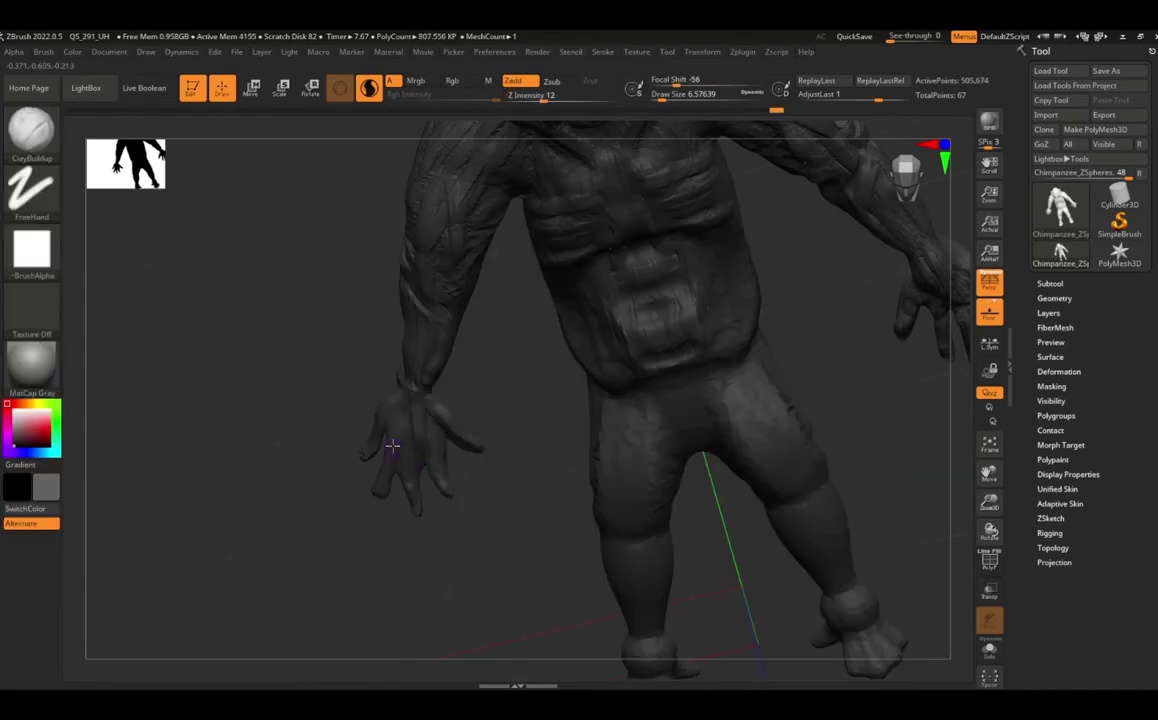
pyautogui.press('b')
pyautogui.press('i')
pyautogui.press('n')
pyautogui.press('b')
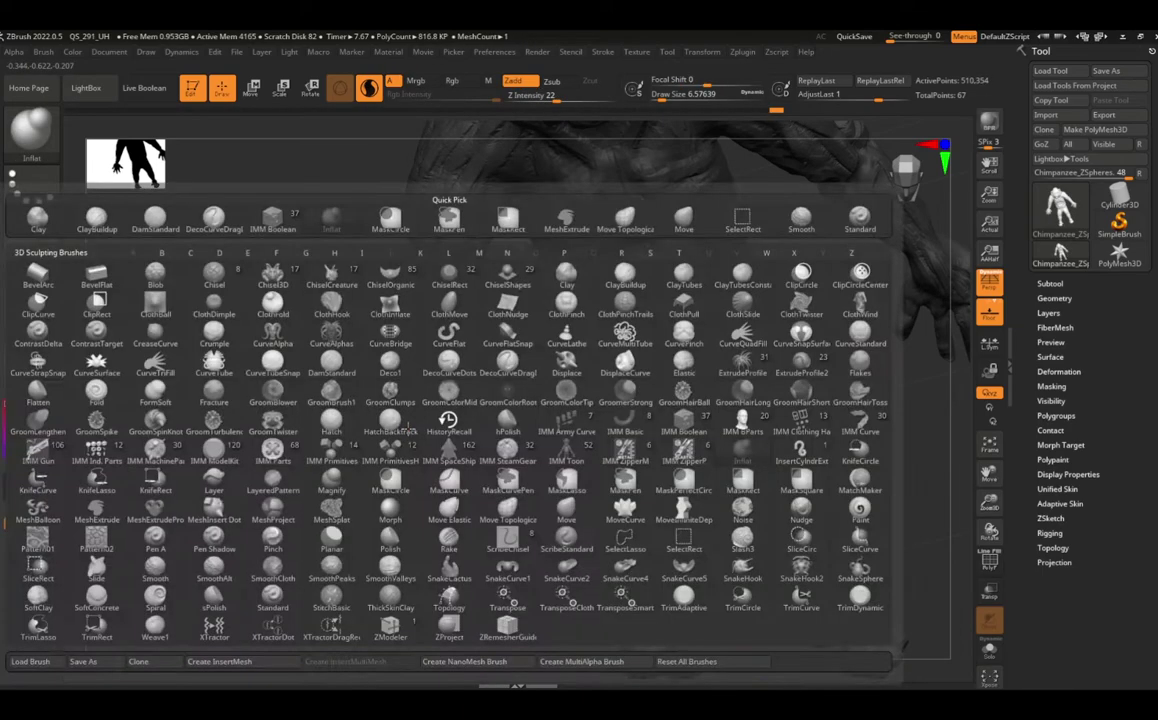
pyautogui.press('c')
pyautogui.press('b')
pyautogui.press('f')
pyautogui.moveTo(476, 400)
pyautogui.mouseDown()
pyautogui.moveTo(469, 428)
pyautogui.moveTo(375, 525)
pyautogui.mouseUp()
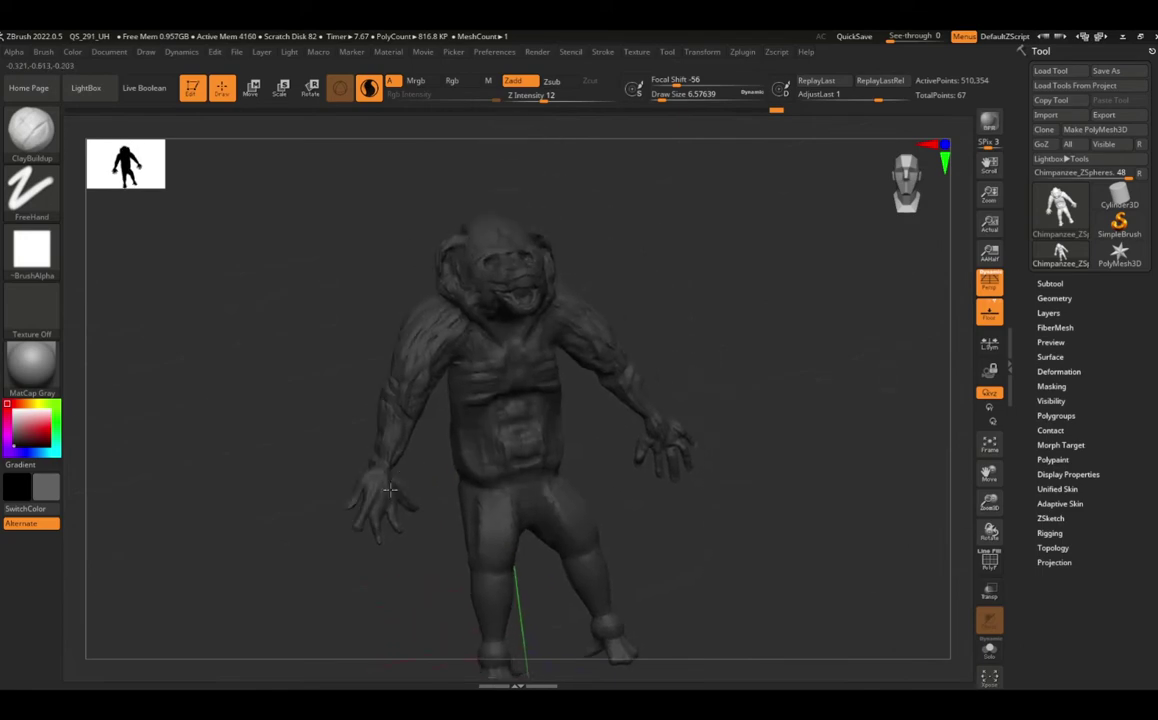
# Step: Pull two fingers out to the right with the Move brush
pyautogui.moveTo(401, 525)
pyautogui.keyDown('ctrl'); pyautogui.mouseDown(button='right')
pyautogui.moveTo(297, 549)
pyautogui.moveTo(499, 460)
pyautogui.moveTo(439, 478)
pyautogui.mouseUp(button='right'); pyautogui.keyUp('ctrl')
pyautogui.press('b')
pyautogui.press('m')
pyautogui.press('v')
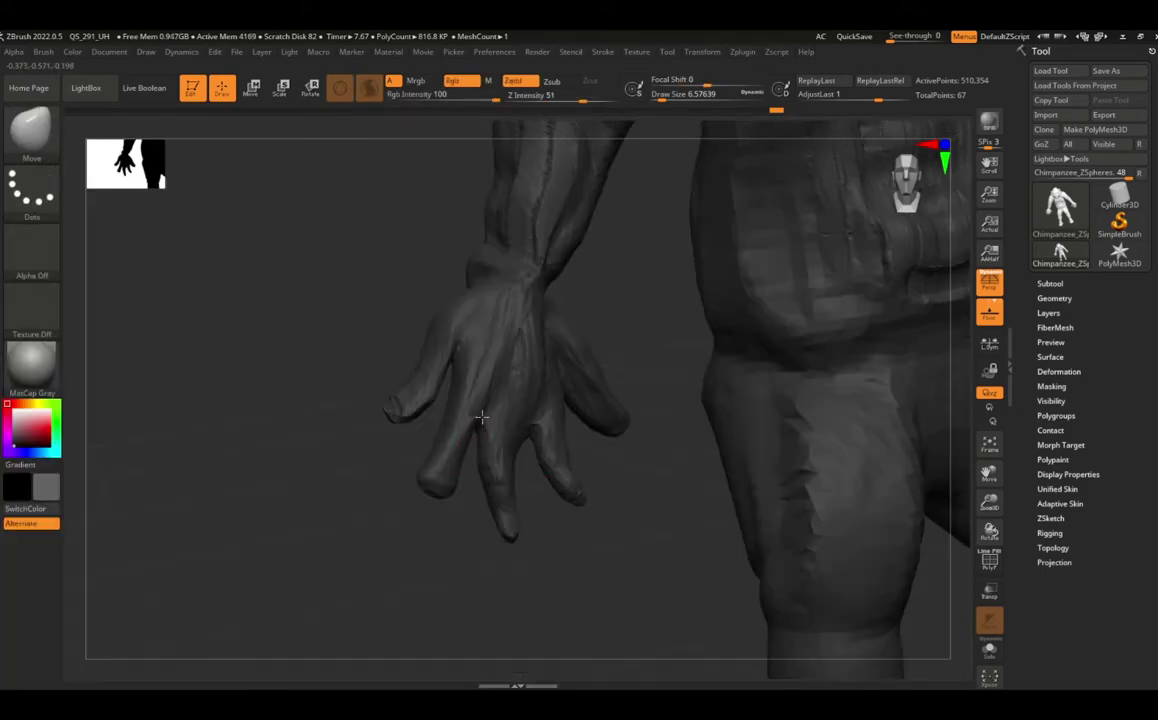
pyautogui.moveTo(563, 364); pyautogui.dragTo(550, 320, button='right')
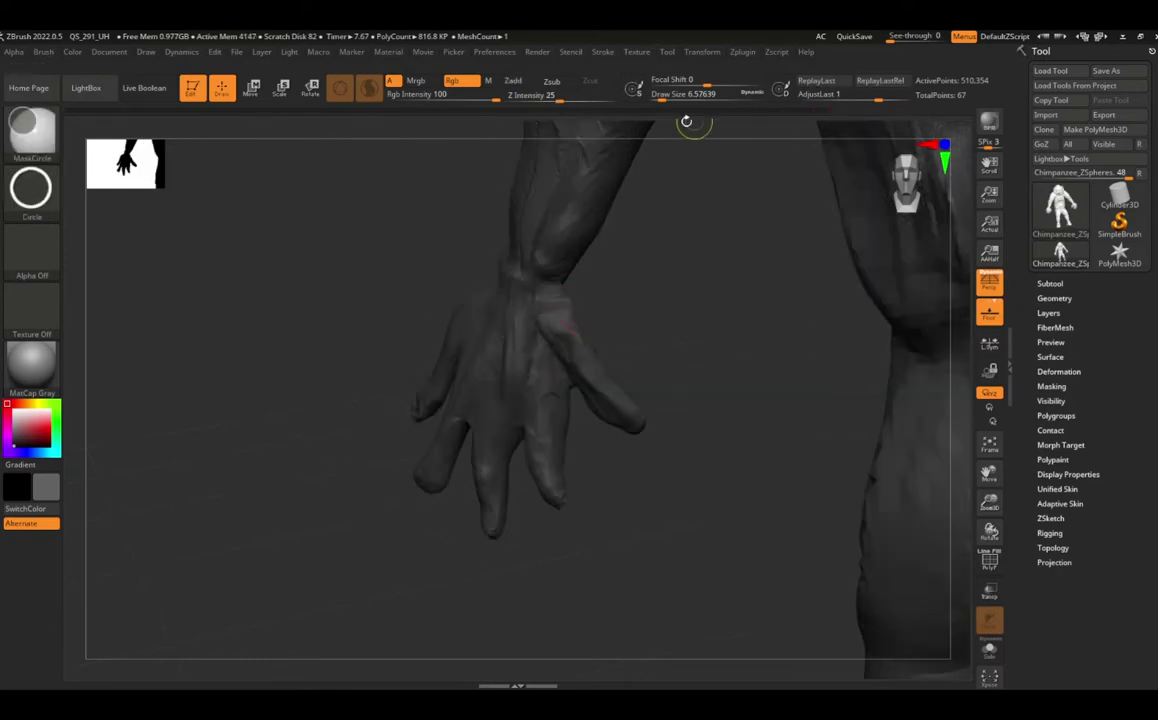
pyautogui.moveTo(638, 413)
pyautogui.mouseDown(button='right')
pyautogui.moveTo(475, 455)
pyautogui.moveTo(464, 478)
pyautogui.mouseUp(button='right')
pyautogui.moveTo(464, 480); pyautogui.dragTo(589, 529)
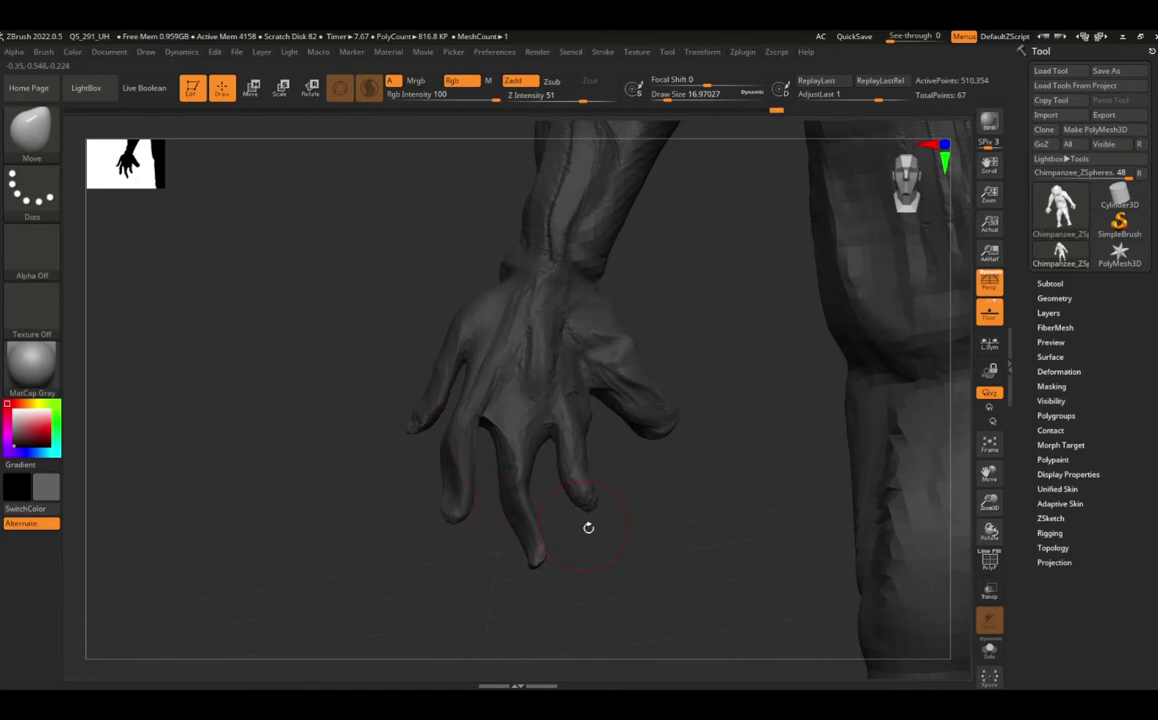
pyautogui.moveTo(540, 392)
pyautogui.mouseDown()
pyautogui.moveTo(667, 420)
pyautogui.moveTo(672, 442)
pyautogui.moveTo(575, 365)
pyautogui.mouseUp()
# Step: Inflate the thumb area with Inflat and smooth it with Shift
pyautogui.press('b')
pyautogui.press('i')
pyautogui.press('f')
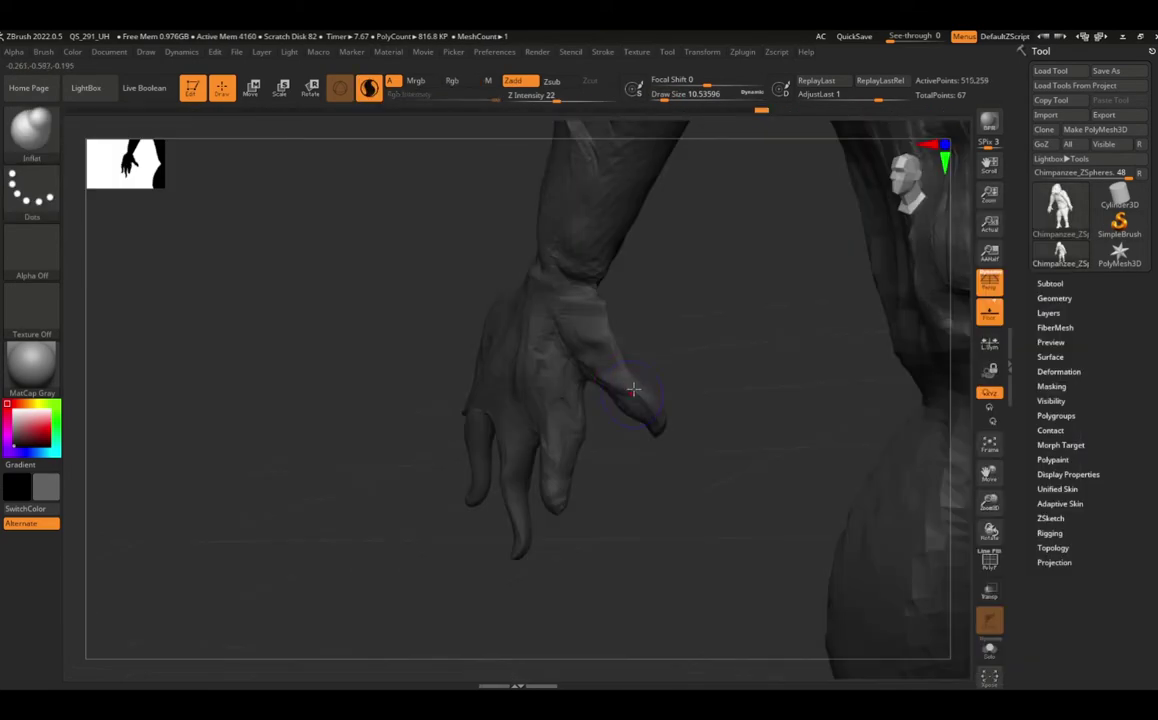
pyautogui.moveTo(720, 420); pyautogui.dragTo(791, 361)
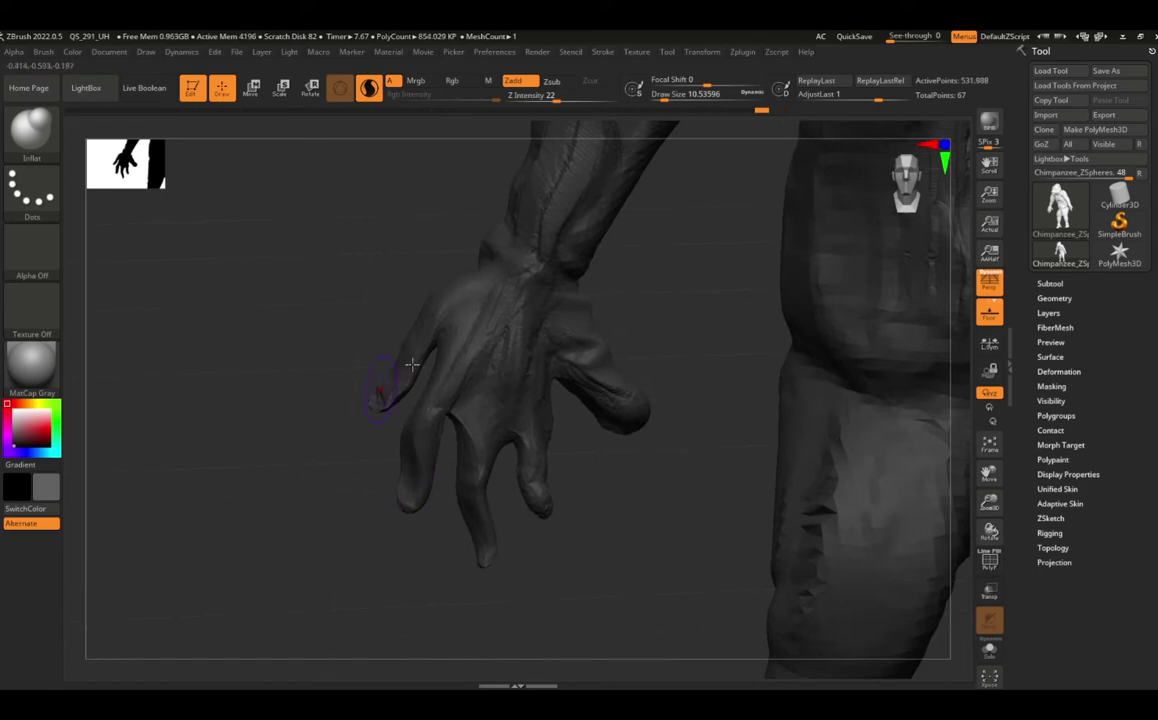
pyautogui.press('shift')
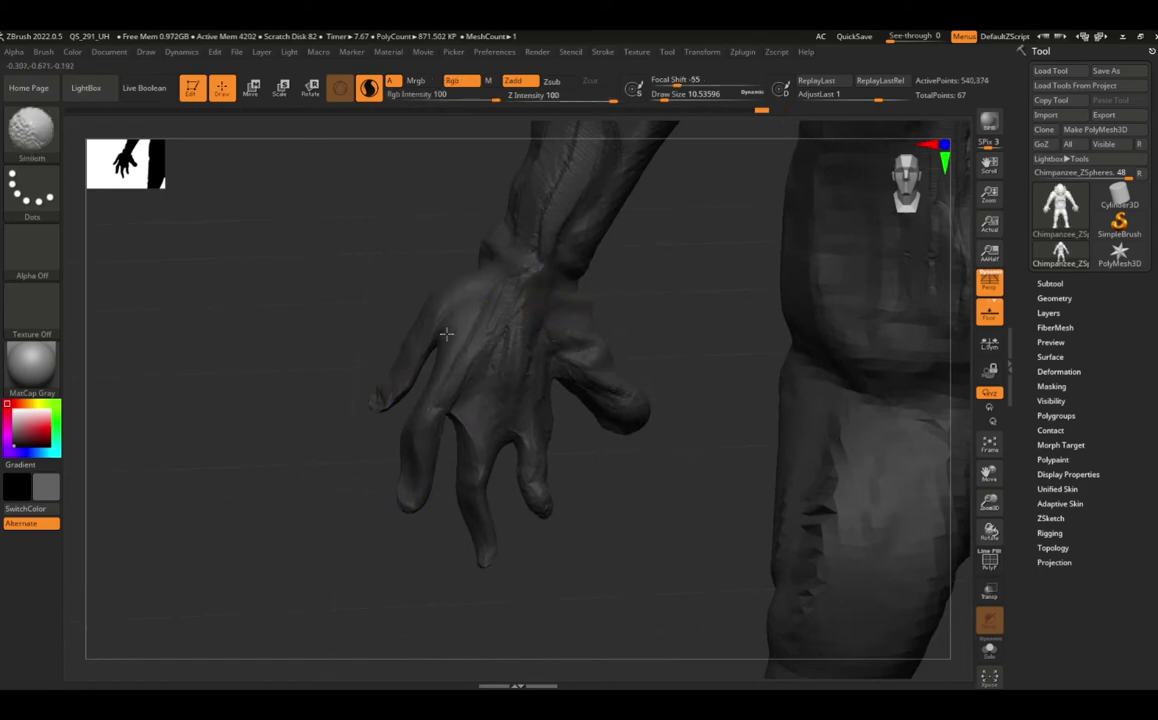
pyautogui.press('b')
pyautogui.press('i')
pyautogui.press('f')
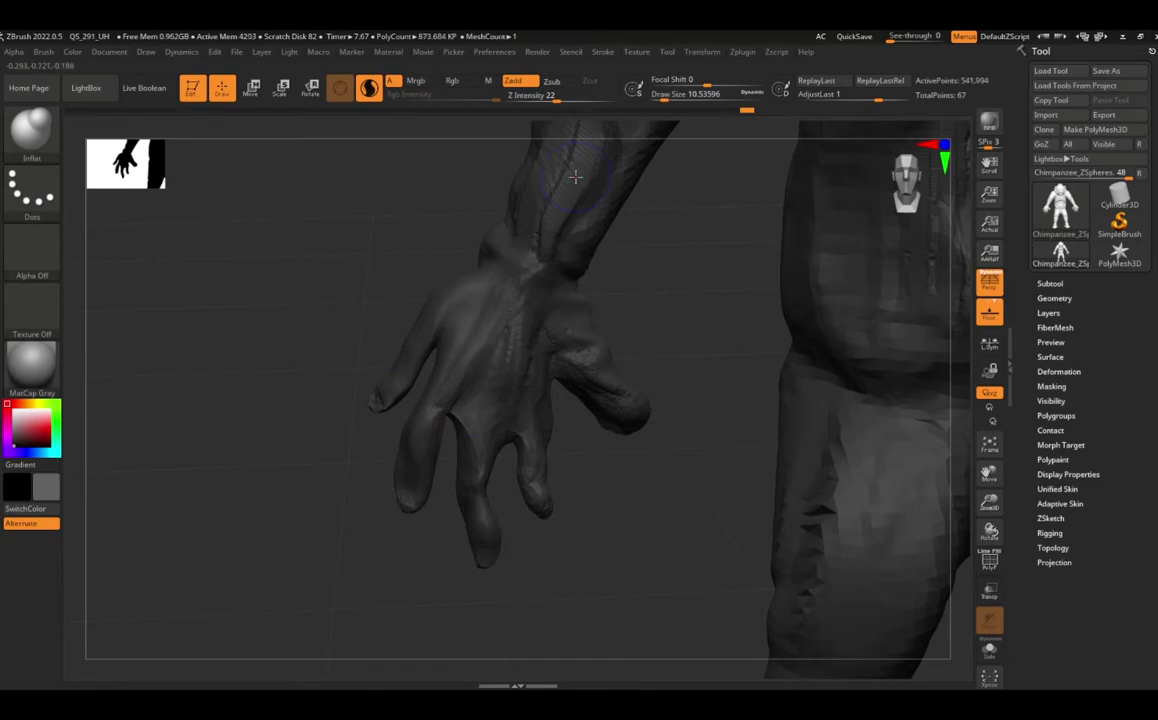
pyautogui.moveTo(575, 176); pyautogui.dragTo(659, 318)
pyautogui.press('b')
pyautogui.press('c')
pyautogui.press('b')
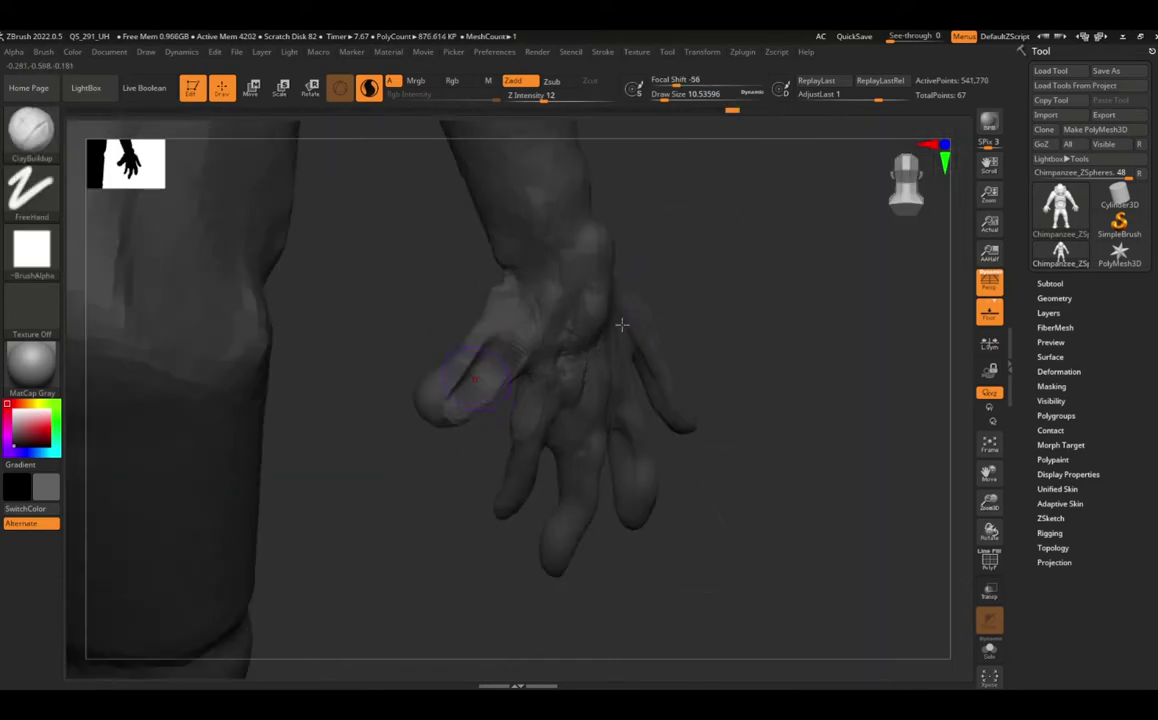
# Step: Sculpt ClayBuildup detail onto the finger surface, viewing the hand and leg from several angles
pyautogui.moveTo(620, 323); pyautogui.dragTo(628, 460, button='right')
pyautogui.press('shift')
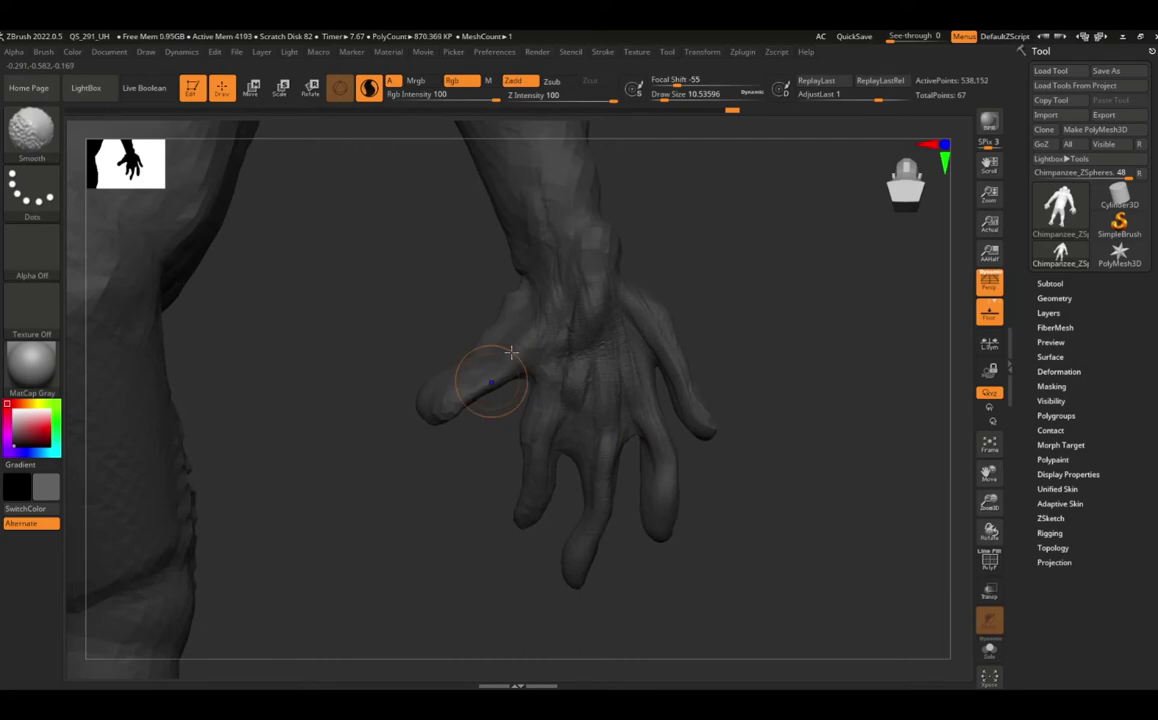
pyautogui.moveTo(511, 352); pyautogui.dragTo(395, 460, button='right')
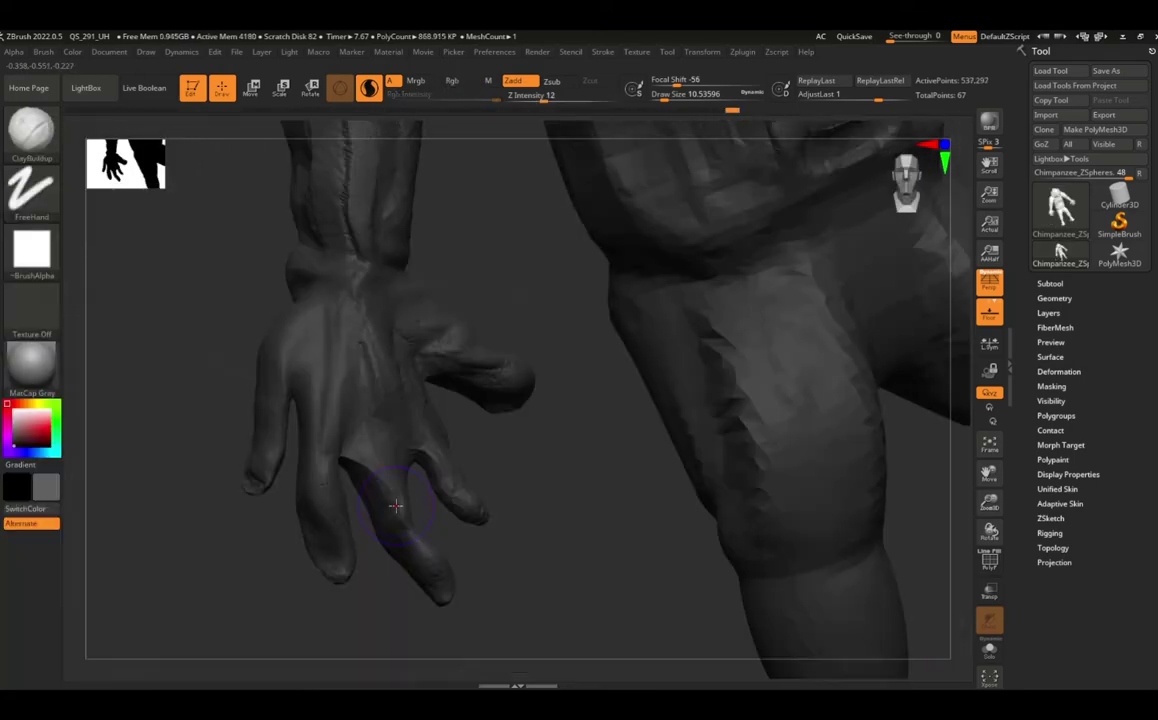
pyautogui.moveTo(390, 487); pyautogui.dragTo(449, 590)
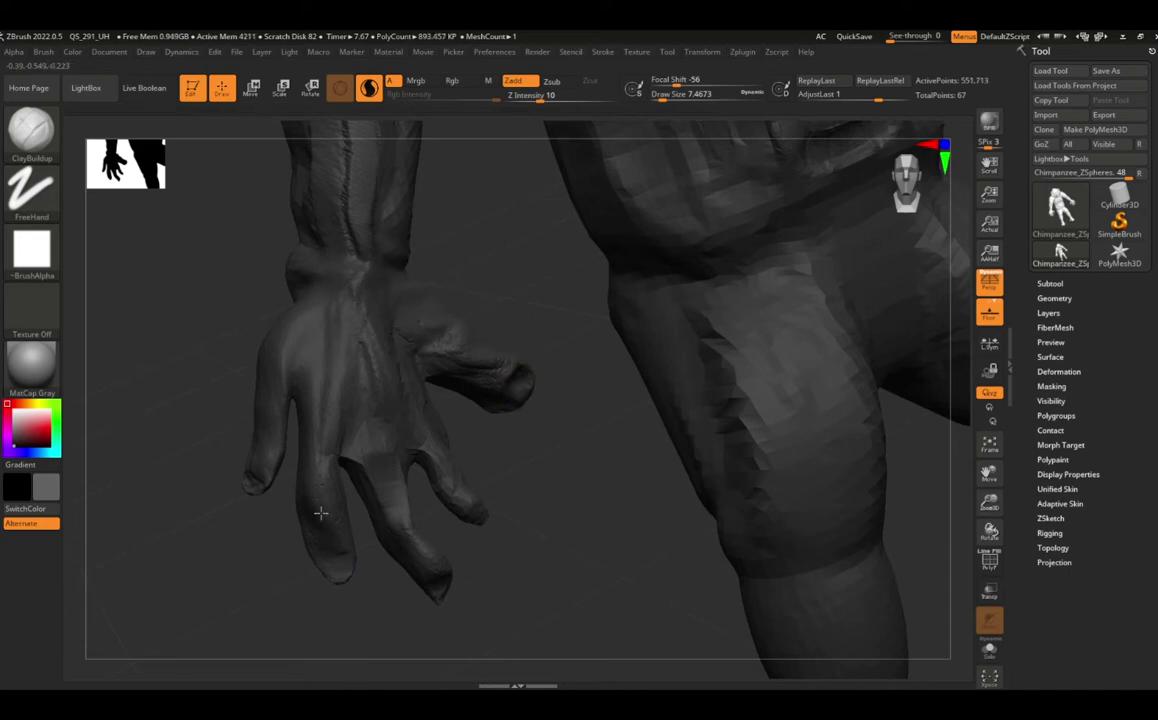
pyautogui.moveTo(334, 396); pyautogui.dragTo(534, 471, button='right')
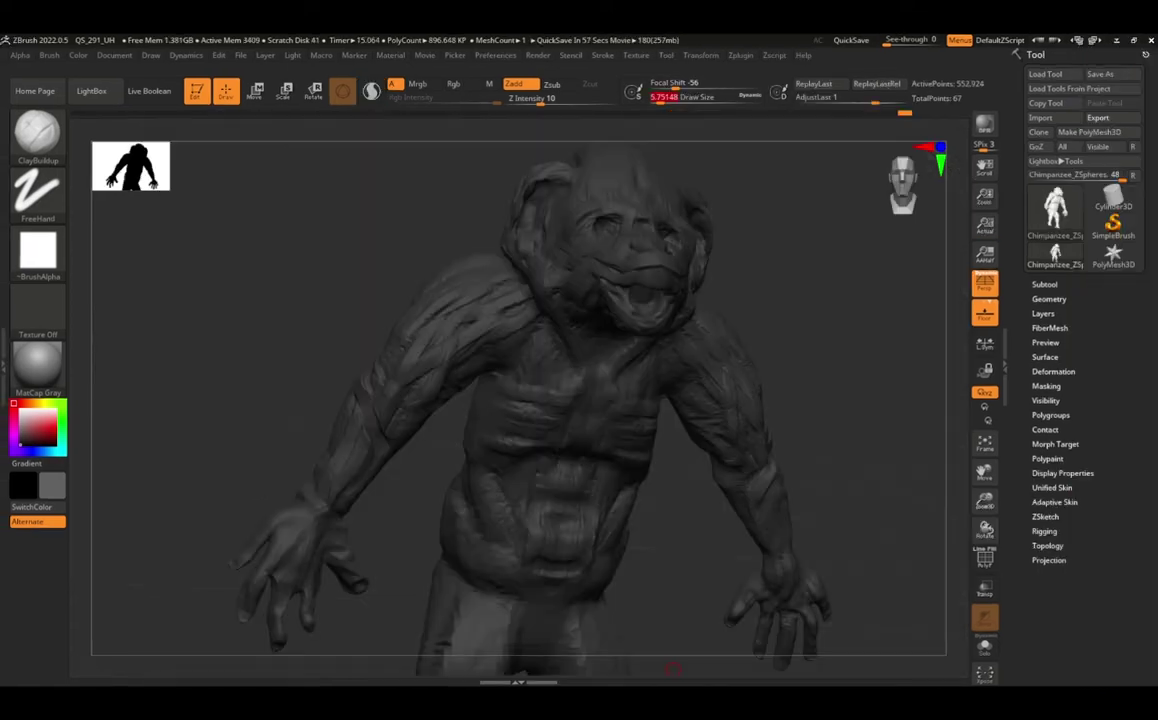
pyautogui.moveTo(252, 580)
pyautogui.mouseDown(button='right')
pyautogui.moveTo(393, 556)
pyautogui.moveTo(375, 563)
pyautogui.mouseUp(button='right')
# Step: Lengthen the fingers downward with Move and reshape the wrist, forearm and middle fingers
pyautogui.press('b')
pyautogui.press('i')
pyautogui.press('n')
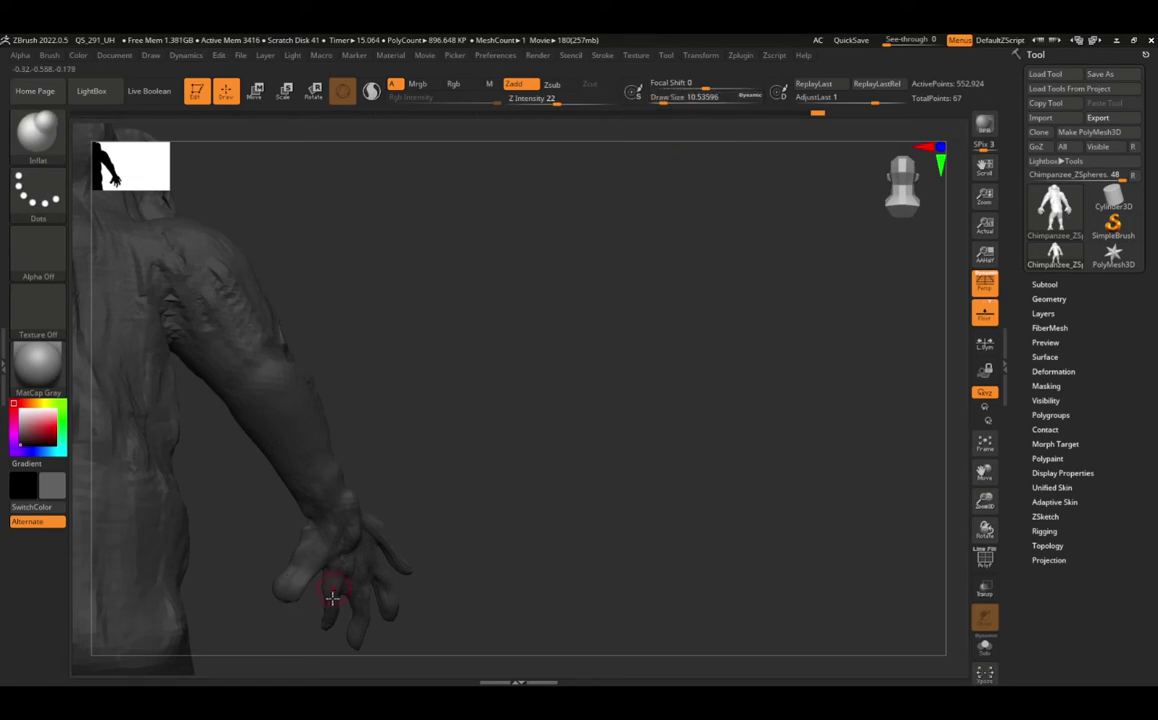
pyautogui.moveTo(280, 560)
pyautogui.mouseDown(button='right')
pyautogui.moveTo(455, 483)
pyautogui.moveTo(194, 506)
pyautogui.mouseUp(button='right')
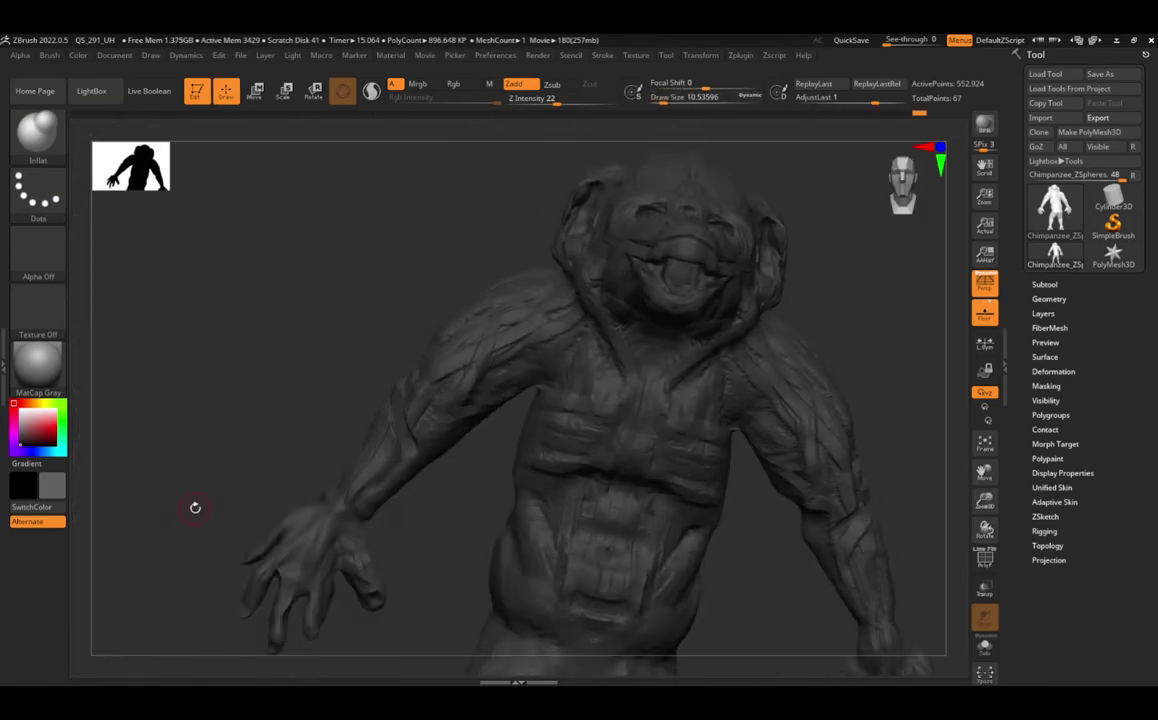
pyautogui.press('b')
pyautogui.press('m')
pyautogui.press('v')
pyautogui.moveTo(260, 560)
pyautogui.mouseDown(button='right')
pyautogui.moveTo(589, 485)
pyautogui.moveTo(544, 491)
pyautogui.mouseUp(button='right')
pyautogui.moveTo(362, 428); pyautogui.dragTo(345, 500)
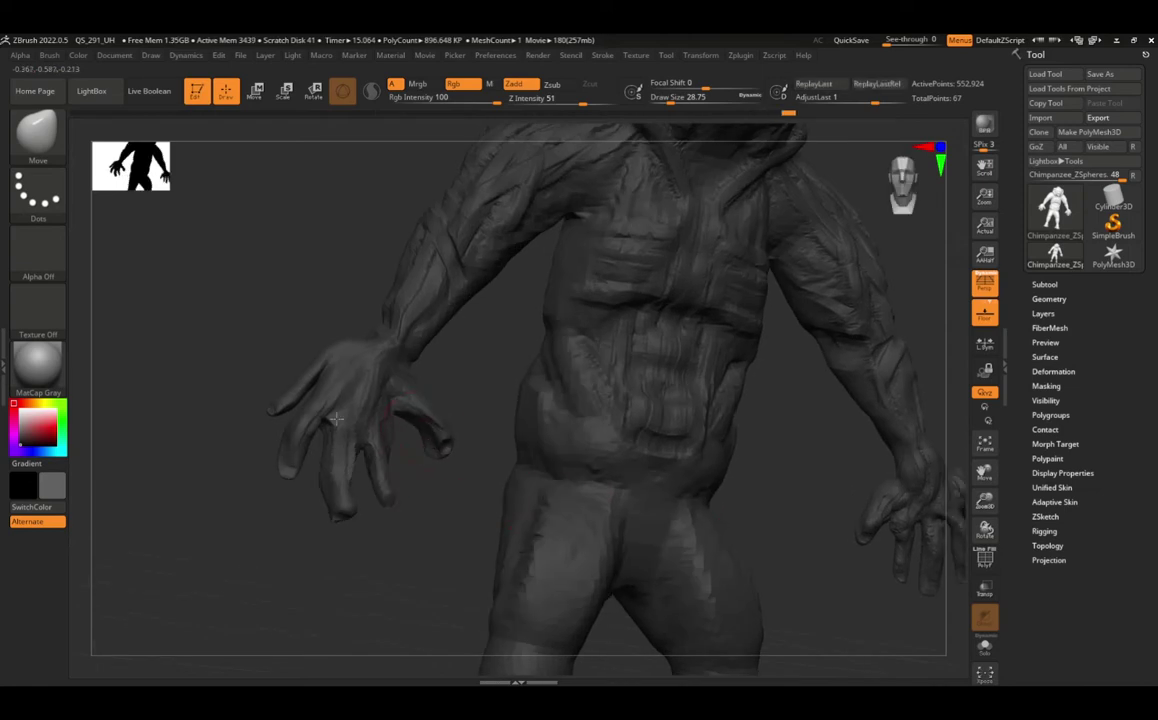
pyautogui.moveTo(300, 395)
pyautogui.mouseDown()
pyautogui.moveTo(283, 440)
pyautogui.moveTo(359, 499)
pyautogui.mouseUp()
pyautogui.moveTo(359, 499); pyautogui.dragTo(385, 390, button='right')
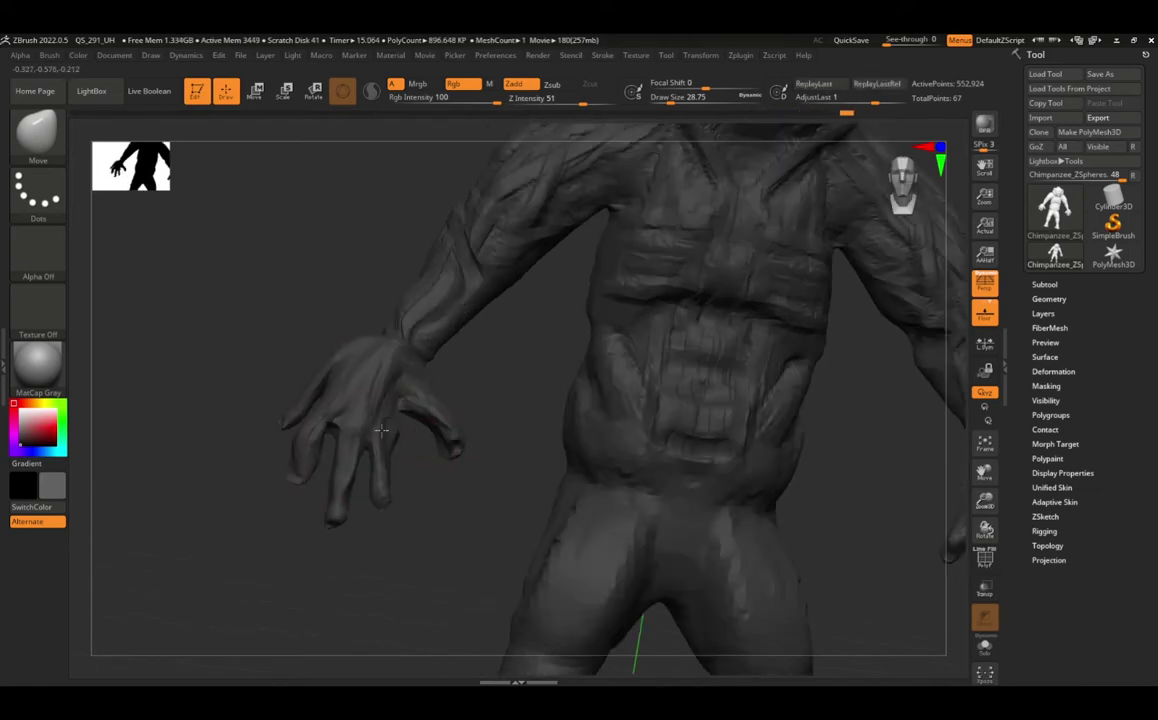
pyautogui.moveTo(385, 390); pyautogui.dragTo(414, 331)
pyautogui.moveTo(414, 414); pyautogui.dragTo(319, 438)
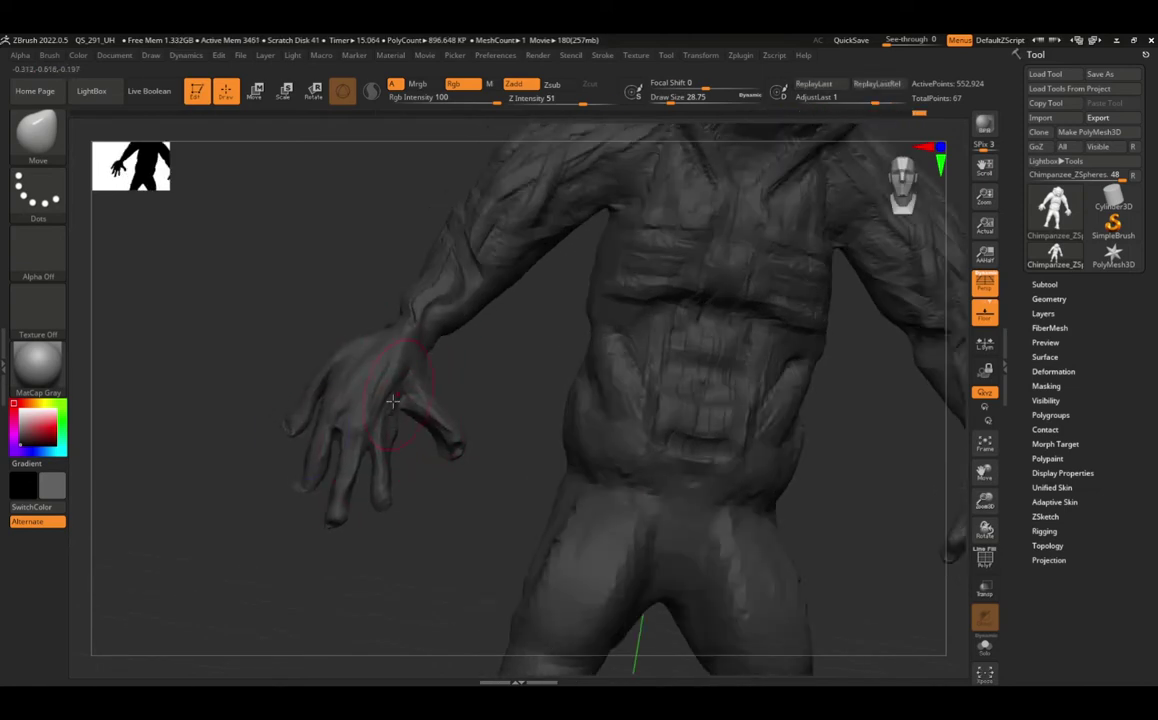
# Step: Smooth the hand, then build ClayBuildup strokes on the forearm, hand and wrist
pyautogui.press('shift')
pyautogui.press('b')
pyautogui.press('m')
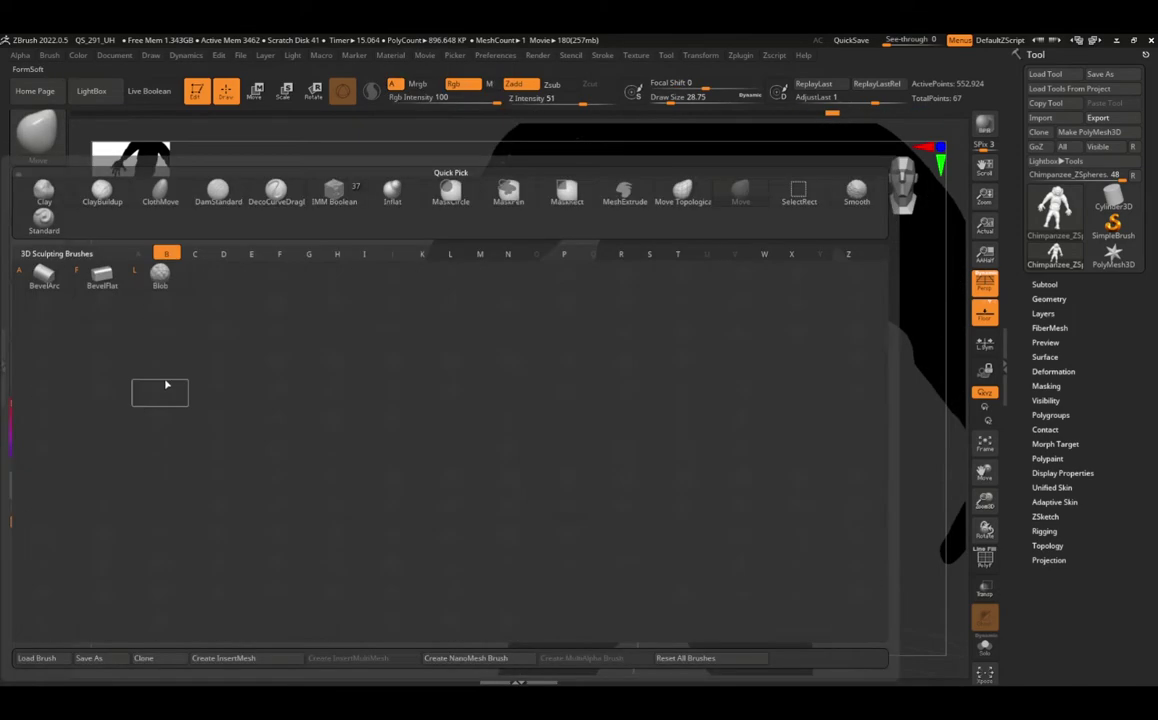
pyautogui.press('v')
pyautogui.press('b')
pyautogui.press('c')
pyautogui.press('b')
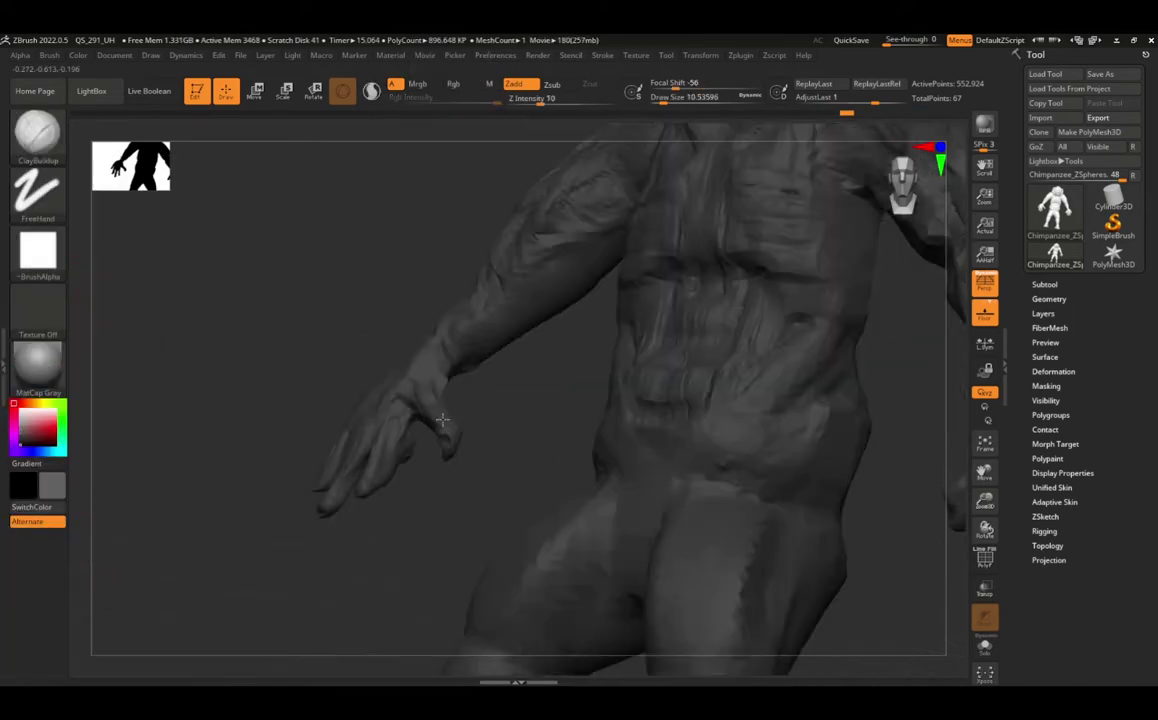
pyautogui.moveTo(426, 361)
pyautogui.mouseDown(button='right')
pyautogui.moveTo(417, 384)
pyautogui.moveTo(368, 384)
pyautogui.mouseUp(button='right')
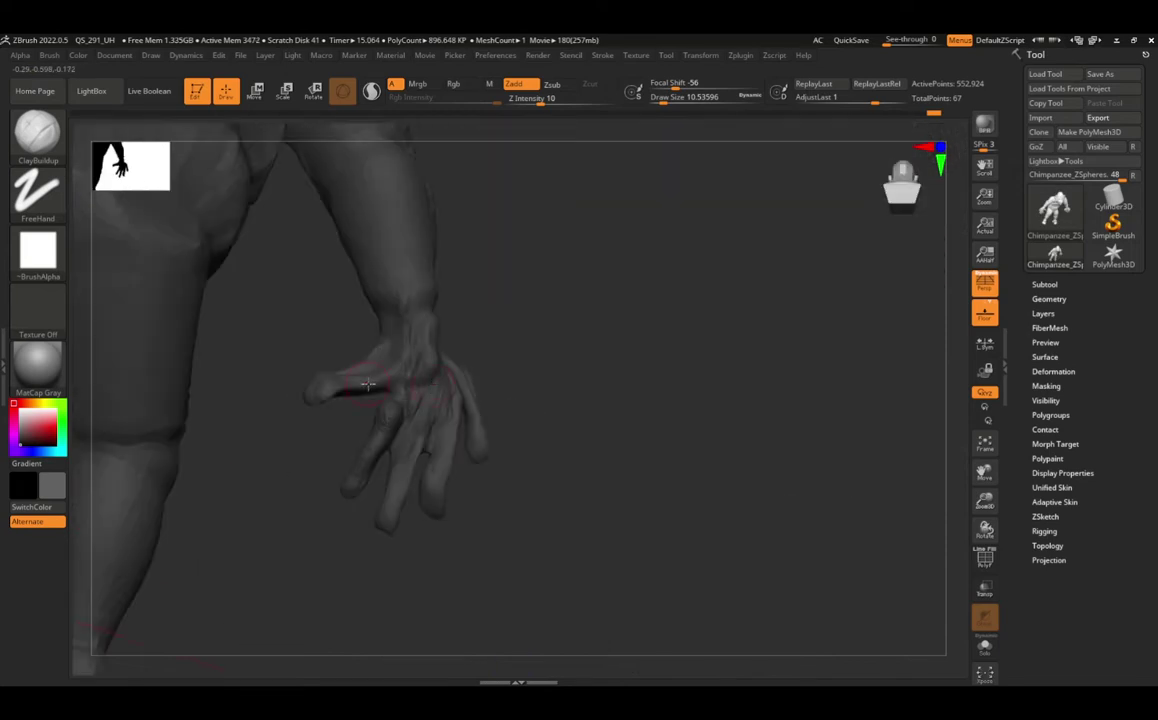
pyautogui.moveTo(377, 229); pyautogui.dragTo(396, 305)
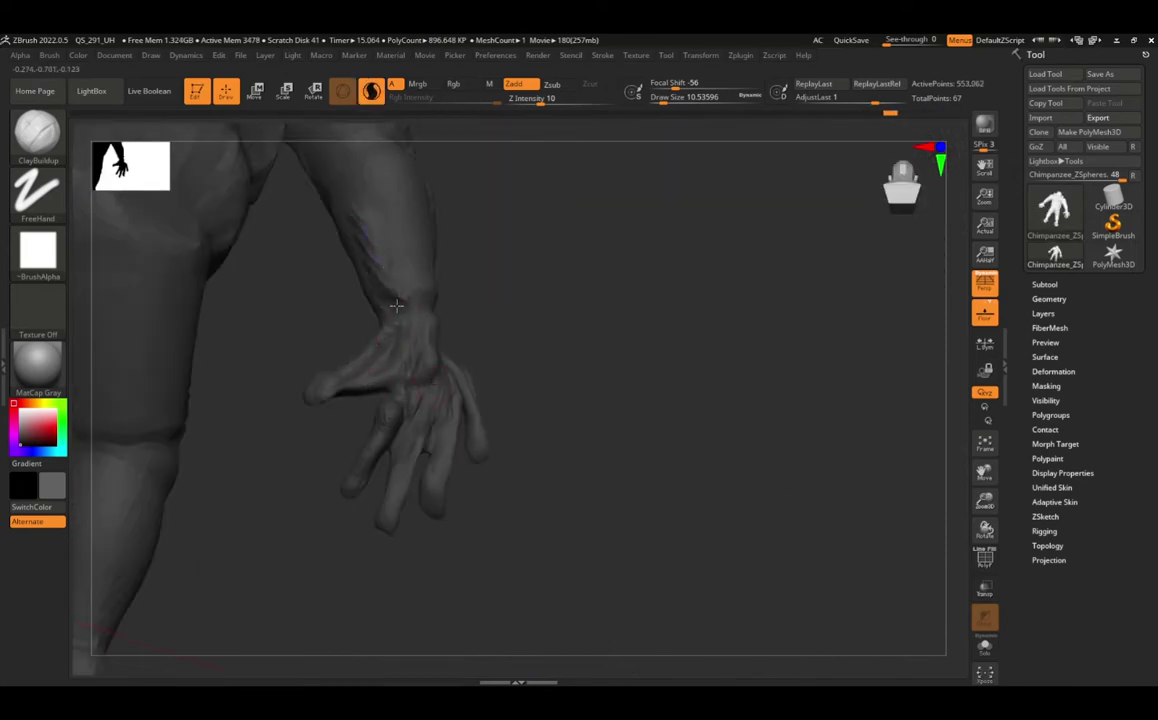
pyautogui.moveTo(448, 392); pyautogui.dragTo(390, 398)
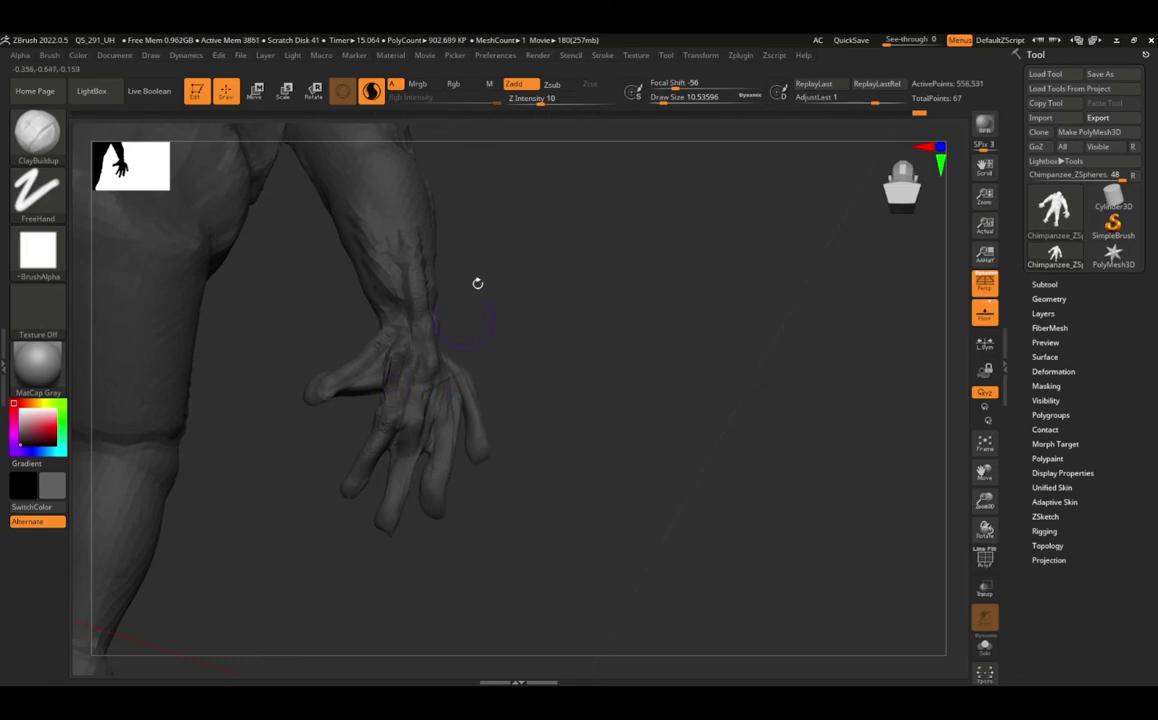
pyautogui.moveTo(477, 283)
pyautogui.mouseDown()
pyautogui.moveTo(385, 356)
pyautogui.moveTo(483, 499)
pyautogui.mouseUp()
# Step: Select Move Topological and orbit to a close side view of the hand
pyautogui.press('b')
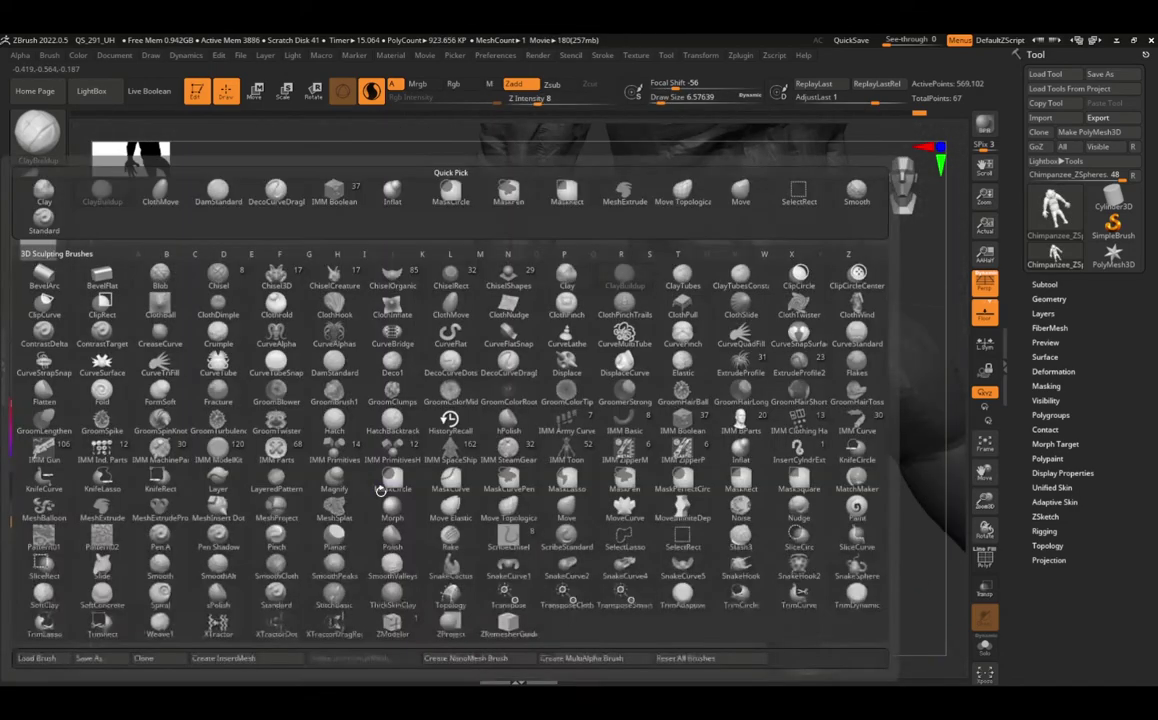
pyautogui.press('m')
pyautogui.press('v')
pyautogui.moveTo(410, 350); pyautogui.dragTo(420, 500)
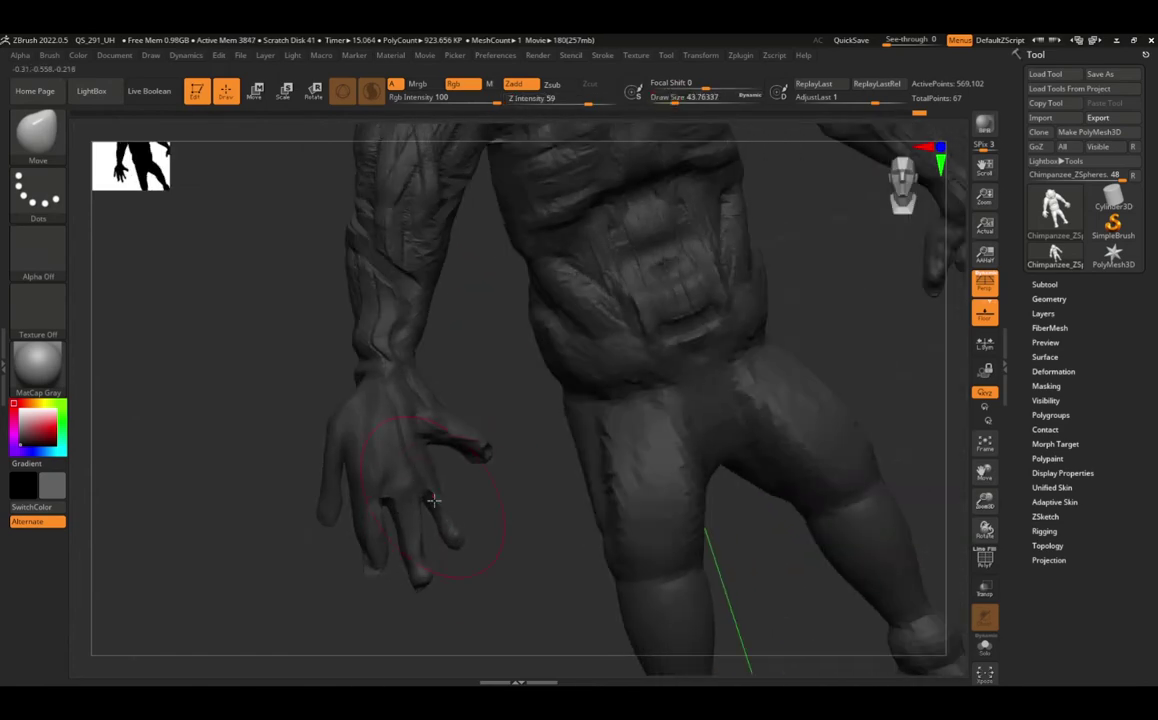
pyautogui.moveTo(485, 437)
pyautogui.mouseDown()
pyautogui.moveTo(499, 498)
pyautogui.moveTo(400, 439)
pyautogui.mouseUp()
pyautogui.moveTo(405, 558); pyautogui.dragTo(414, 551)
pyautogui.press('b')
pyautogui.press('m')
pyautogui.press('t')
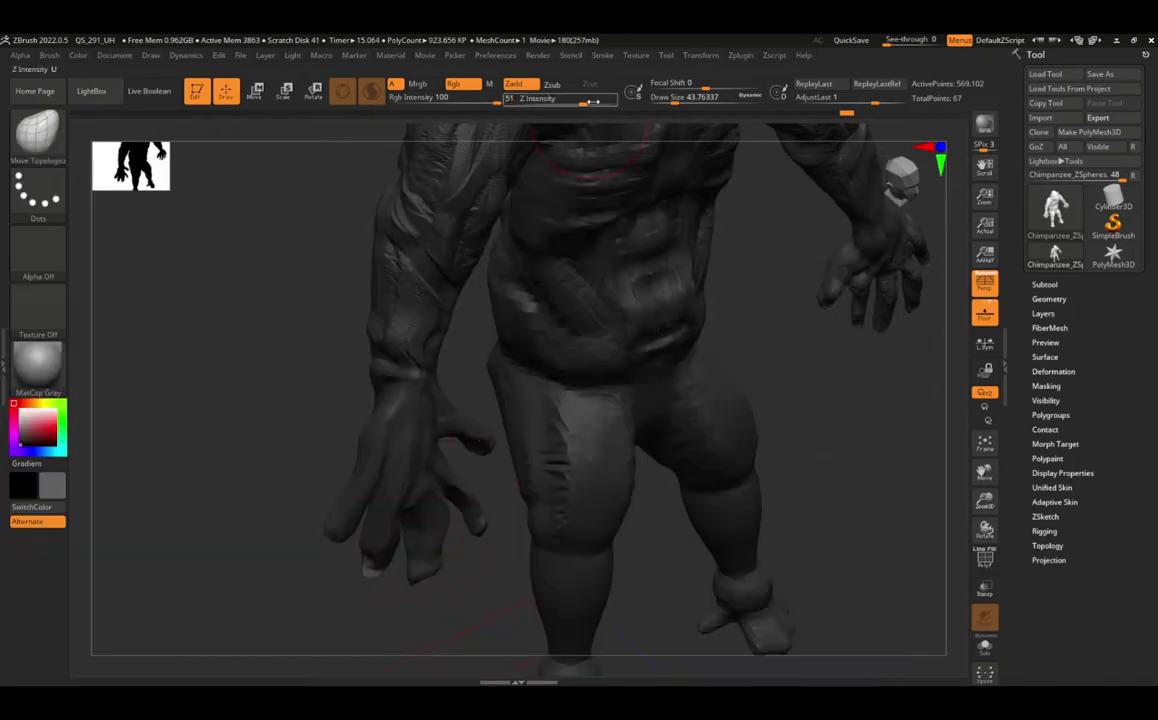
pyautogui.moveTo(465, 512)
pyautogui.mouseDown()
pyautogui.moveTo(418, 507)
pyautogui.moveTo(289, 389)
pyautogui.mouseUp()
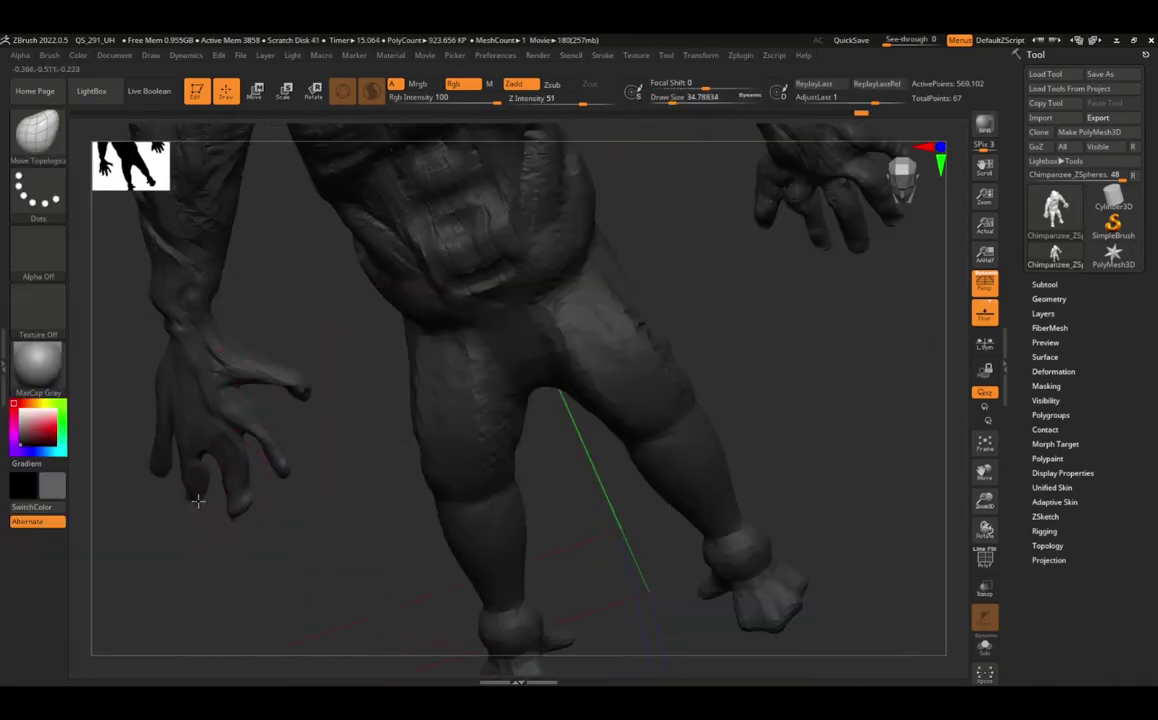
pyautogui.moveTo(222, 338); pyautogui.dragTo(248, 284)
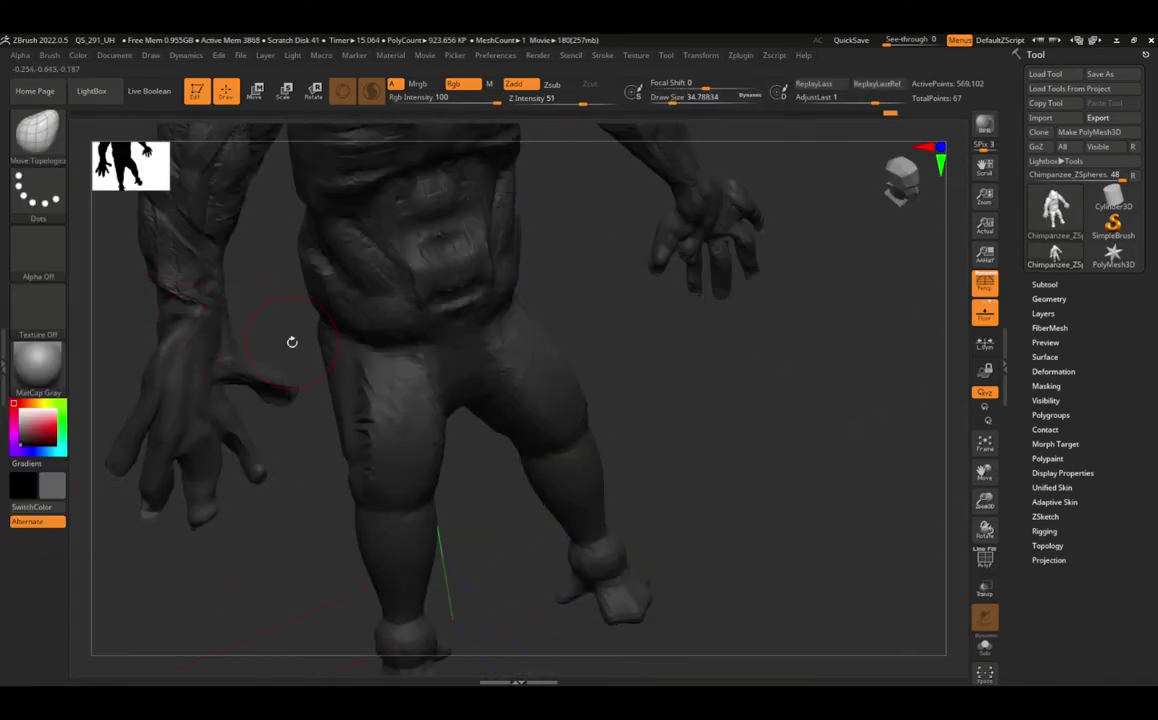
pyautogui.moveTo(202, 481)
pyautogui.mouseDown()
pyautogui.moveTo(142, 517)
pyautogui.moveTo(264, 341)
pyautogui.moveTo(278, 447)
pyautogui.mouseUp()
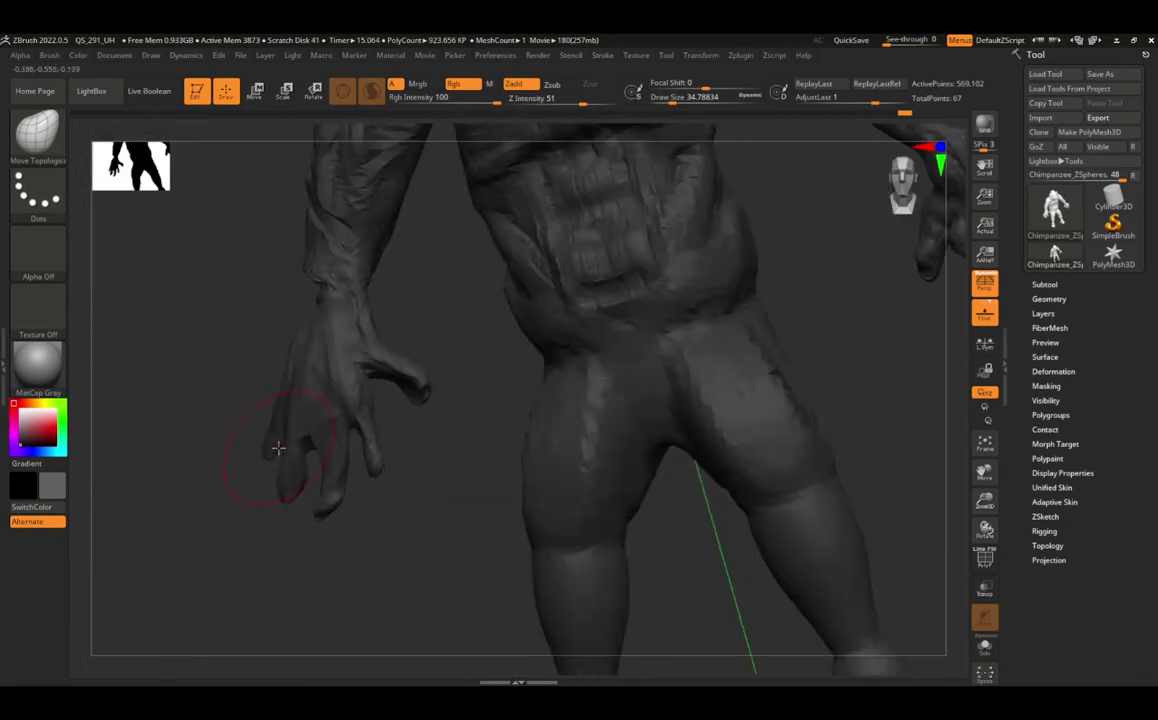
# Step: Inflate and smooth the hand and fingers, then zoom out to the whole figure
pyautogui.press('b')
pyautogui.press('i')
pyautogui.press('n')
pyautogui.moveTo(300, 320)
pyautogui.mouseDown()
pyautogui.moveTo(398, 375)
pyautogui.moveTo(383, 344)
pyautogui.mouseUp()
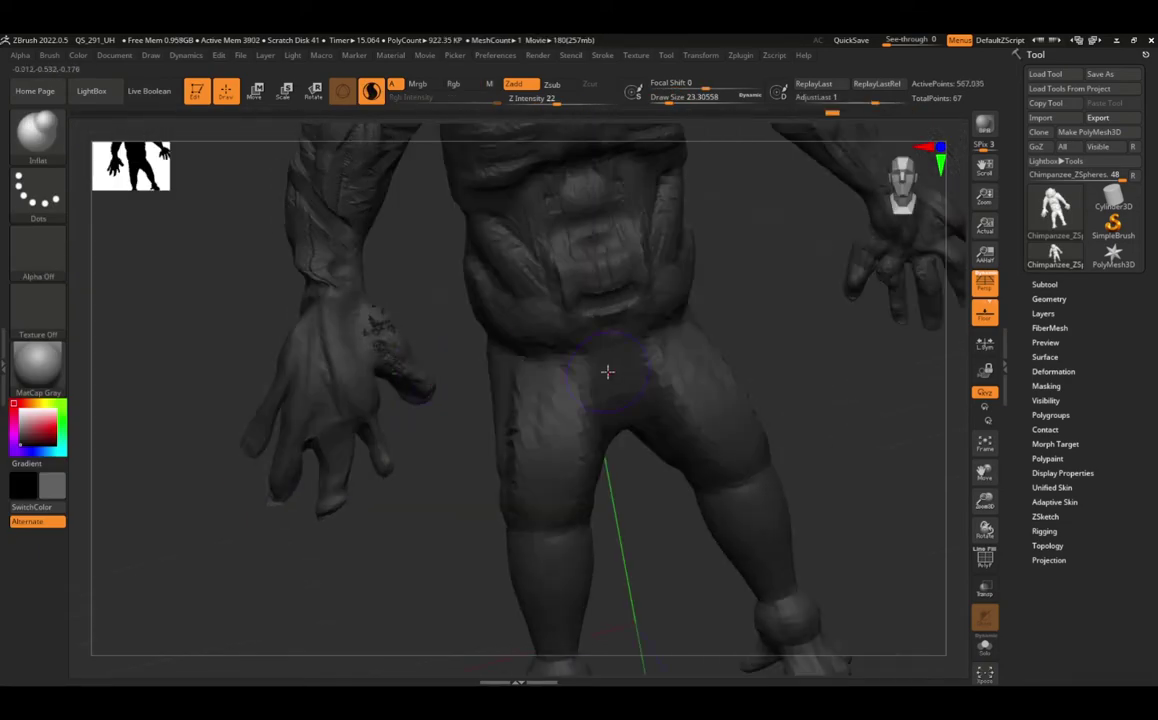
pyautogui.press('shift')
pyautogui.moveTo(284, 465)
pyautogui.mouseDown()
pyautogui.moveTo(339, 478)
pyautogui.moveTo(390, 432)
pyautogui.moveTo(297, 447)
pyautogui.moveTo(405, 340)
pyautogui.mouseUp()
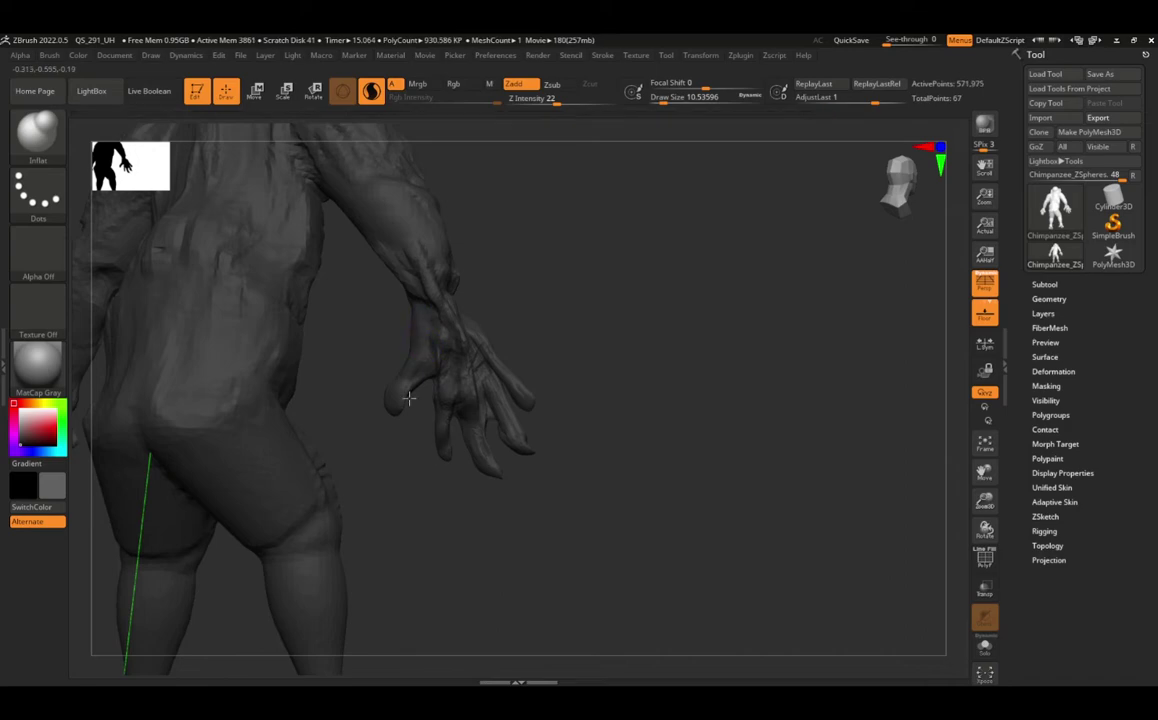
pyautogui.moveTo(393, 400)
pyautogui.mouseDown()
pyautogui.moveTo(509, 468)
pyautogui.moveTo(481, 493)
pyautogui.moveTo(426, 328)
pyautogui.mouseUp()
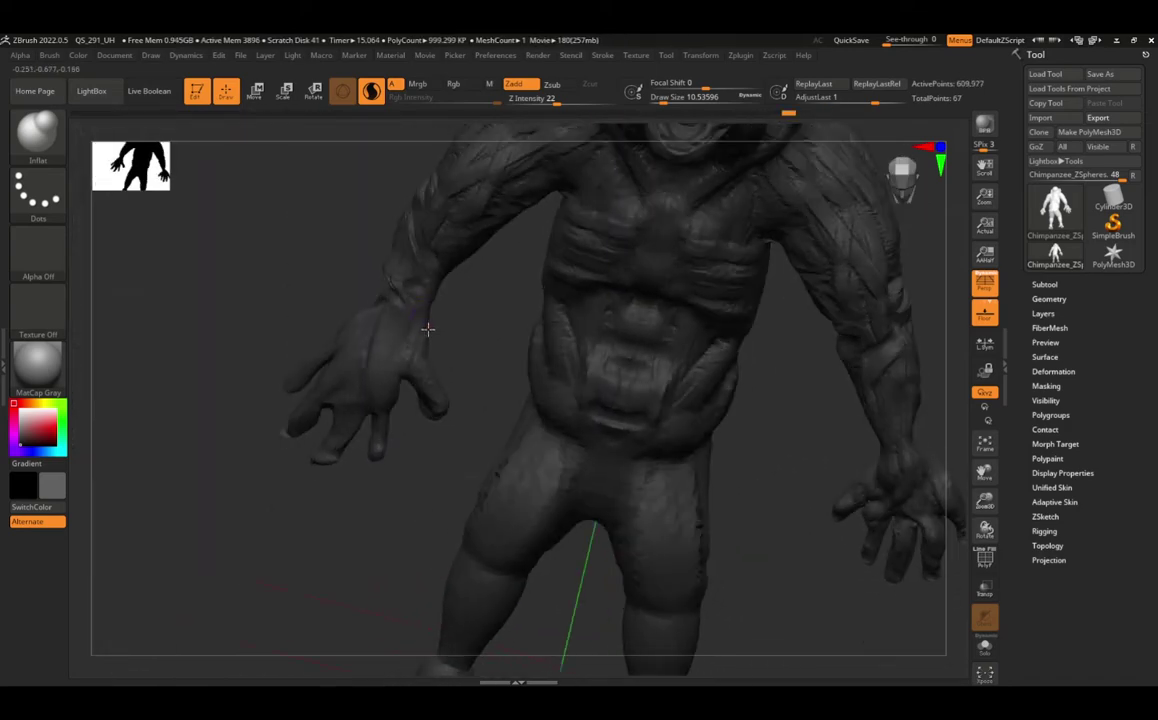
pyautogui.moveTo(421, 274)
pyautogui.mouseDown()
pyautogui.moveTo(362, 351)
pyautogui.moveTo(419, 362)
pyautogui.moveTo(382, 308)
pyautogui.mouseUp()
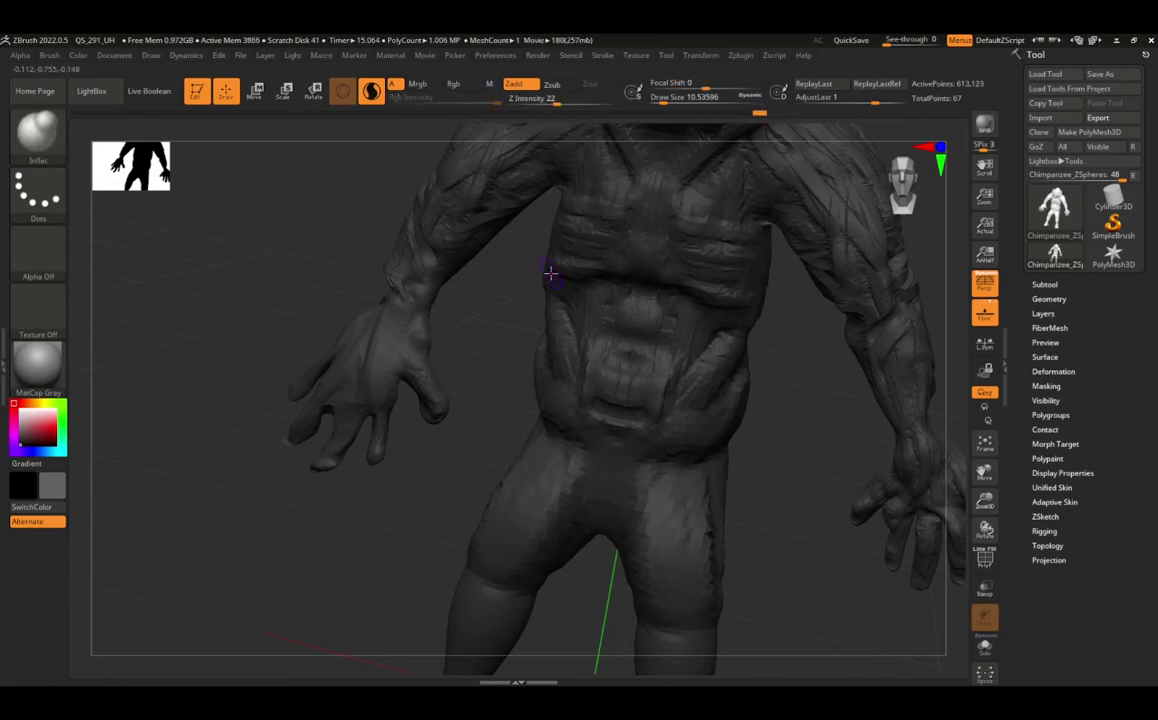
pyautogui.moveTo(551, 271)
pyautogui.keyDown('alt'); pyautogui.mouseDown()
pyautogui.moveTo(520, 416)
pyautogui.moveTo(594, 425)
pyautogui.moveTo(517, 427)
pyautogui.moveTo(305, 490)
pyautogui.moveTo(367, 530)
pyautogui.mouseUp(); pyautogui.keyUp('alt')
# Step: Switch to DamStandard and turn the chimp to carve into the raised hand
pyautogui.press('b')
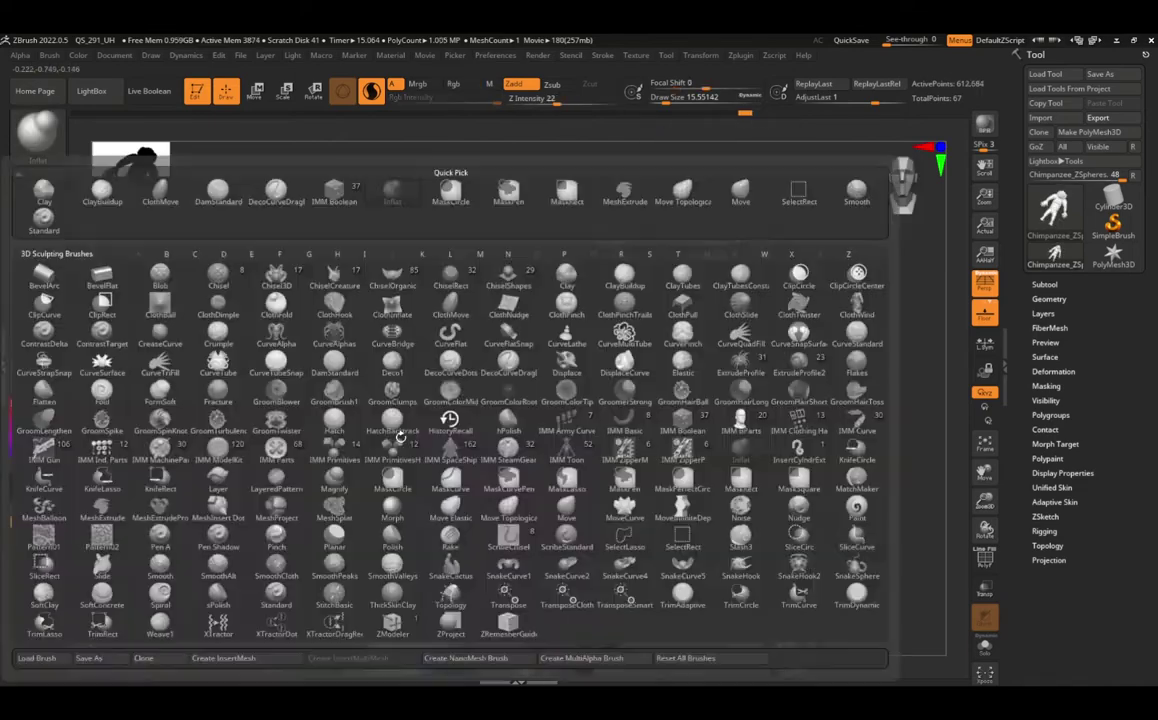
pyautogui.press('d')
pyautogui.press('s')
pyautogui.moveTo(300, 425); pyautogui.dragTo(277, 449)
pyautogui.moveTo(293, 523); pyautogui.dragTo(344, 537)
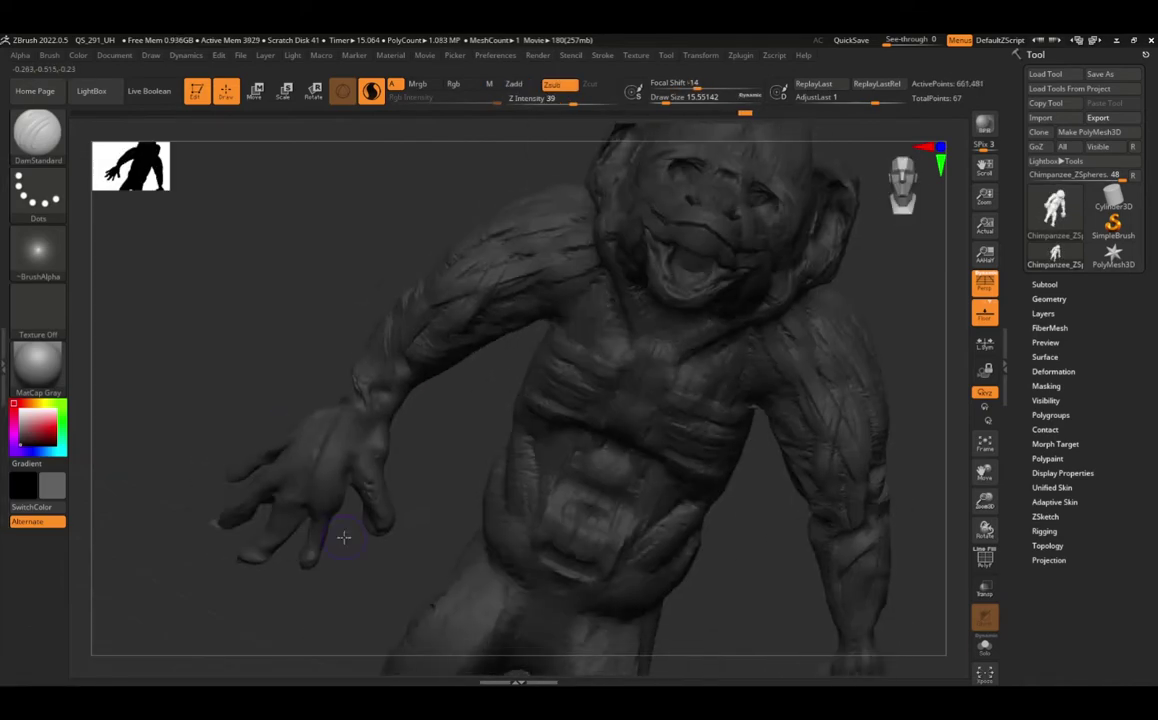
# Step: Build up clay on the raised hand with ClayBuildup, Shift-smoothing between strokes
pyautogui.press('b')
pyautogui.press('c')
pyautogui.press('b')
pyautogui.moveTo(340, 410)
pyautogui.mouseDown()
pyautogui.moveTo(344, 362)
pyautogui.moveTo(290, 420)
pyautogui.moveTo(306, 450)
pyautogui.moveTo(240, 546)
pyautogui.mouseUp()
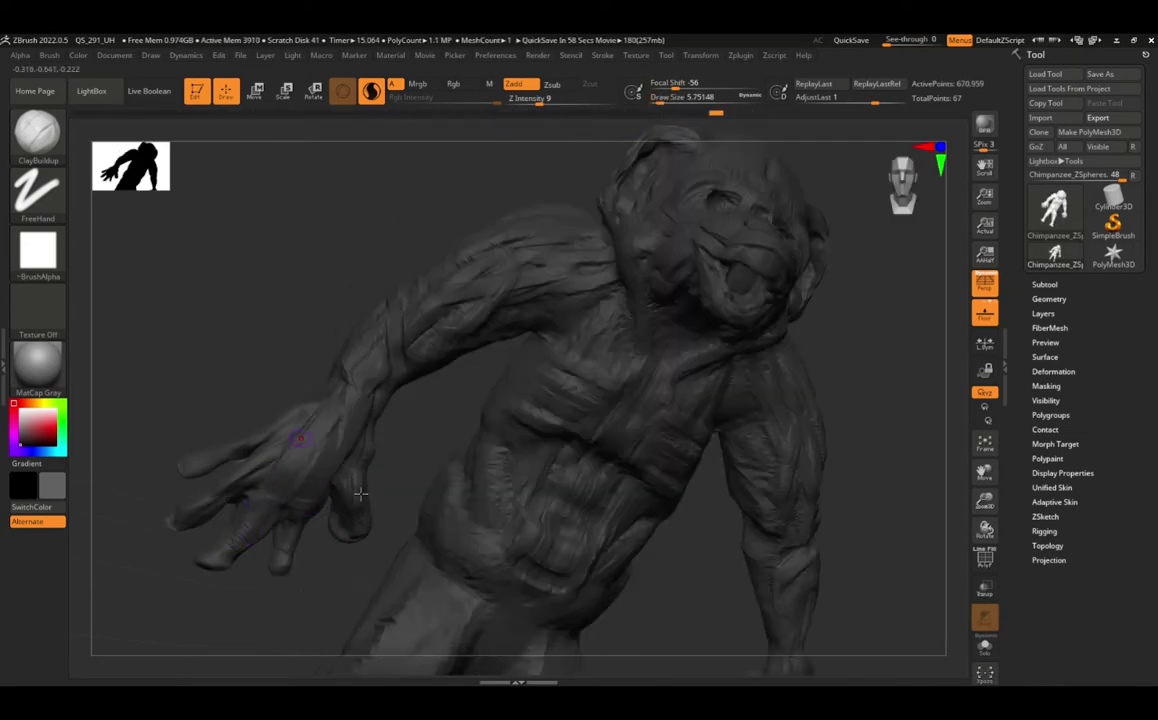
pyautogui.moveTo(357, 485); pyautogui.dragTo(320, 504)
pyautogui.press('shift')
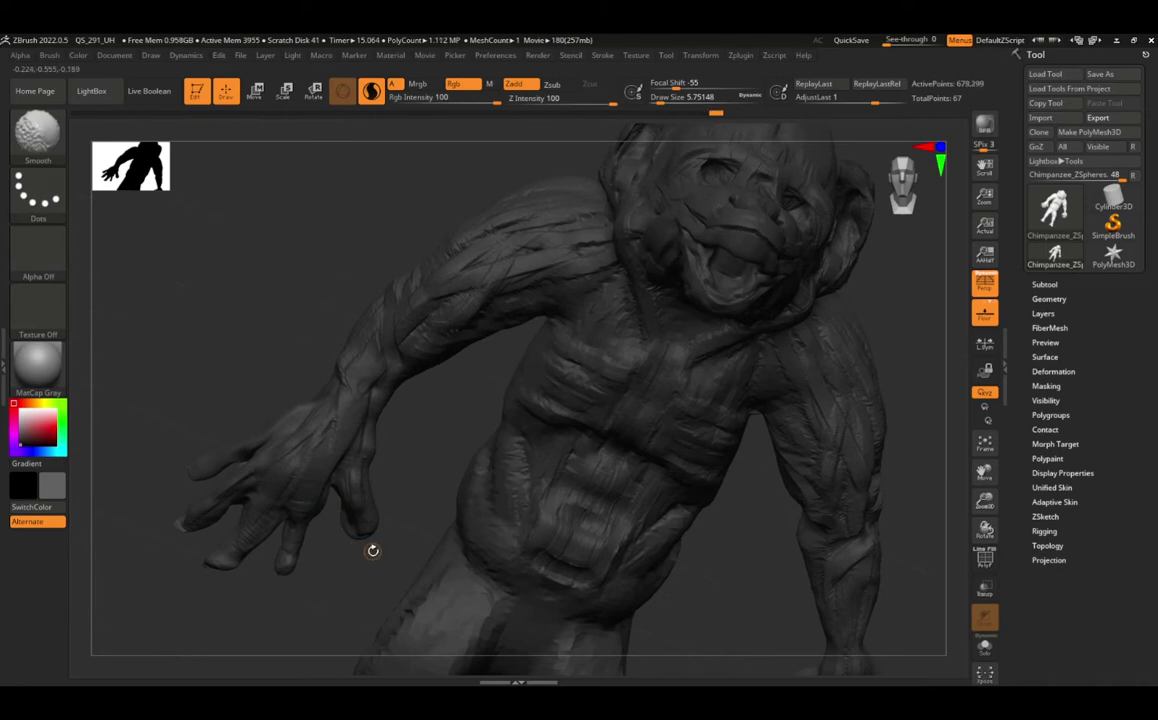
pyautogui.moveTo(372, 550)
pyautogui.mouseDown()
pyautogui.moveTo(331, 520)
pyautogui.moveTo(336, 508)
pyautogui.mouseUp()
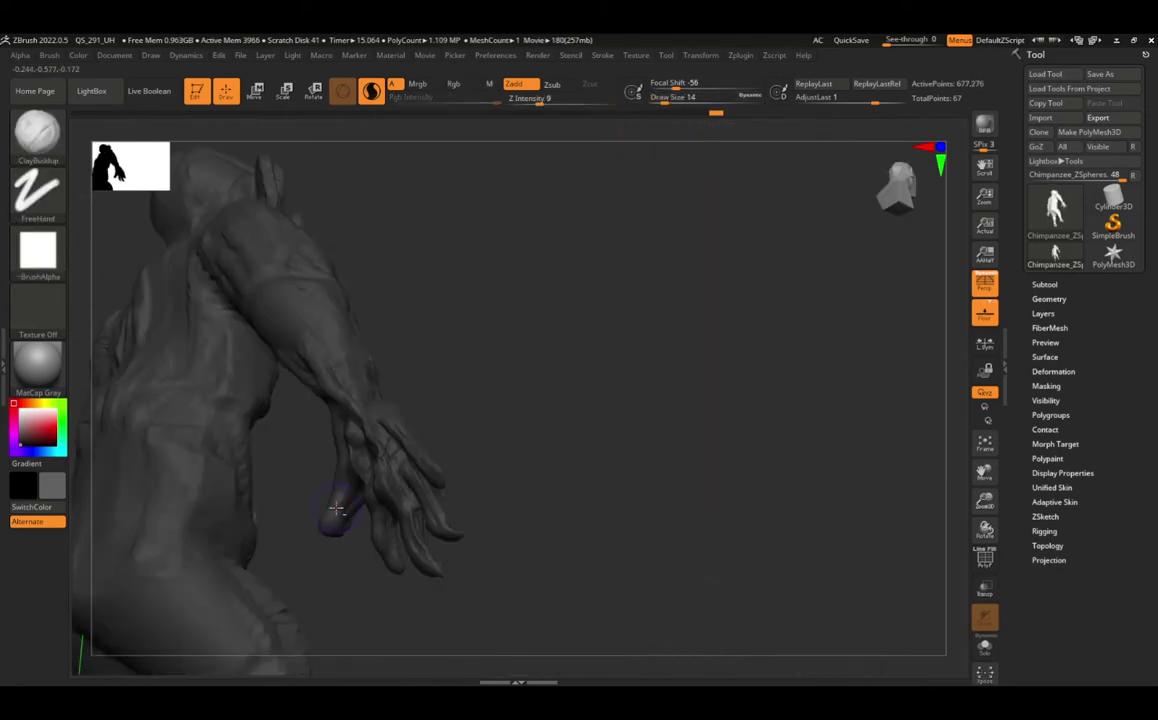
# Step: Shrink Draw Size to about 2.2 for the final fine arm details
pyautogui.moveTo(664, 101); pyautogui.dragTo(656, 101)
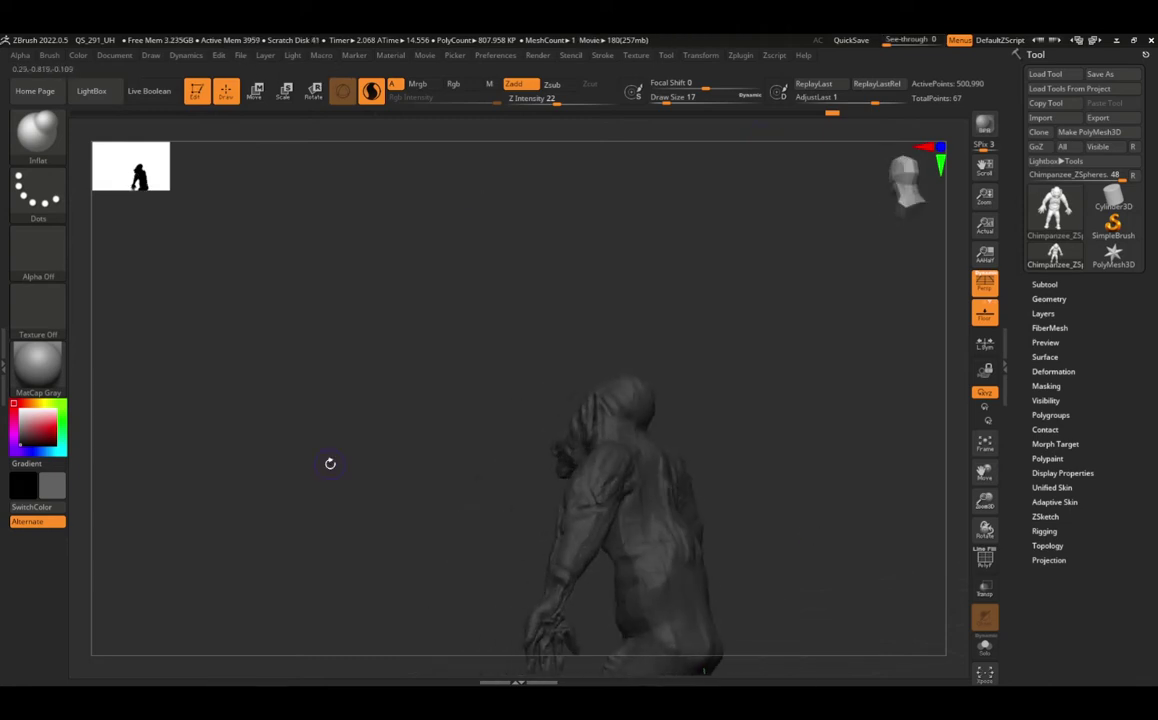
# Step: Record a Turntable spin of the chimp from the Movie menu, then play the movie back
pyautogui.click(424, 55)
pyautogui.click(492, 145)
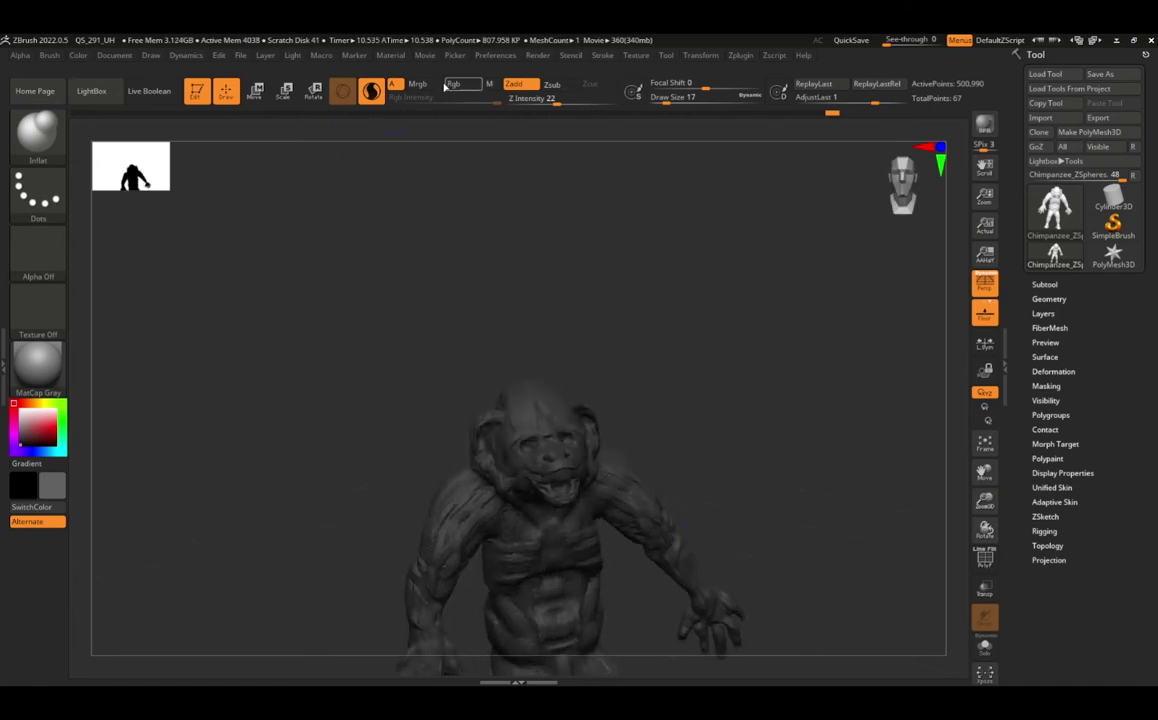
pyautogui.click(354, 55)
pyautogui.click(424, 55)
pyautogui.click(506, 118)
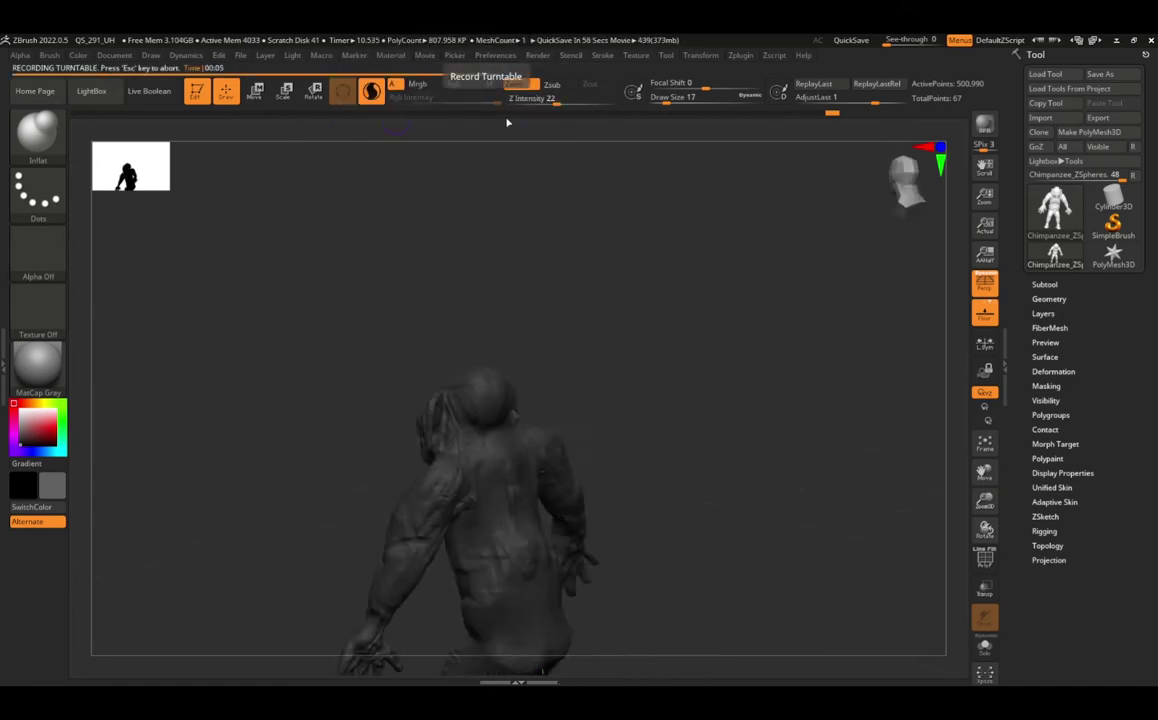
pyautogui.click(424, 55)
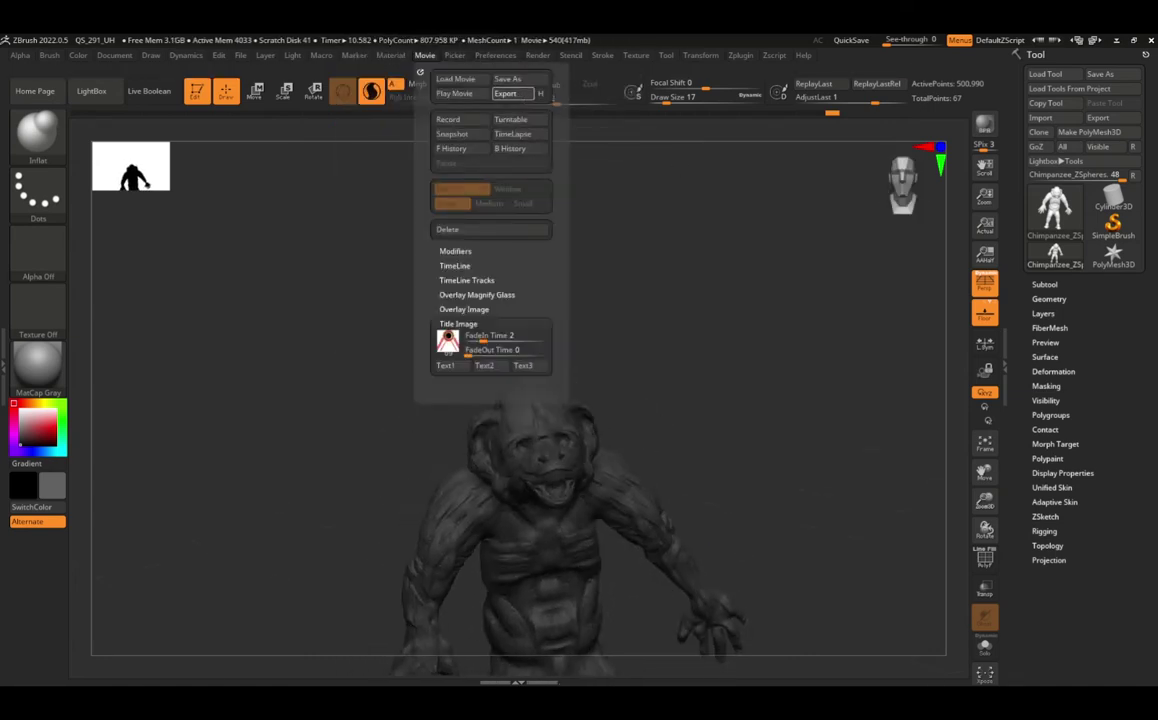
pyautogui.click(505, 93)
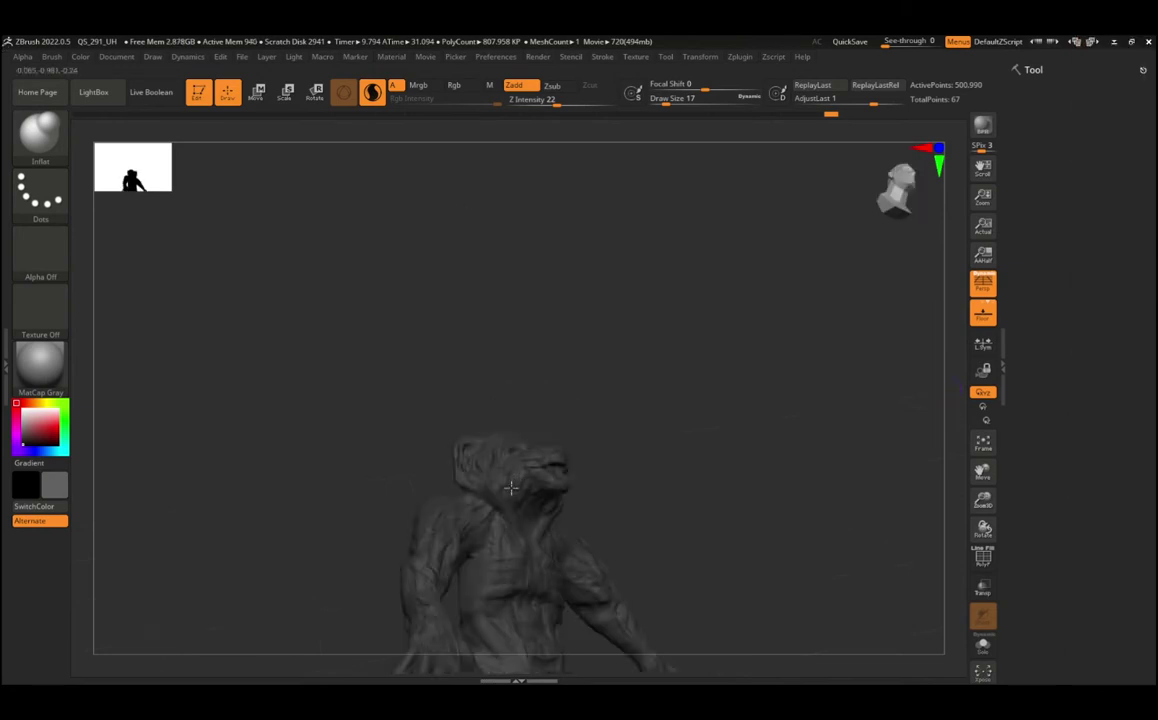
# Step: Turn the chimp between side profile and front views while refining the head
pyautogui.moveTo(508, 457); pyautogui.dragTo(413, 400, button='right')
pyautogui.moveTo(428, 487)
pyautogui.mouseDown(button='right')
pyautogui.moveTo(448, 477)
pyautogui.moveTo(459, 558)
pyautogui.moveTo(486, 542)
pyautogui.mouseUp(button='right')
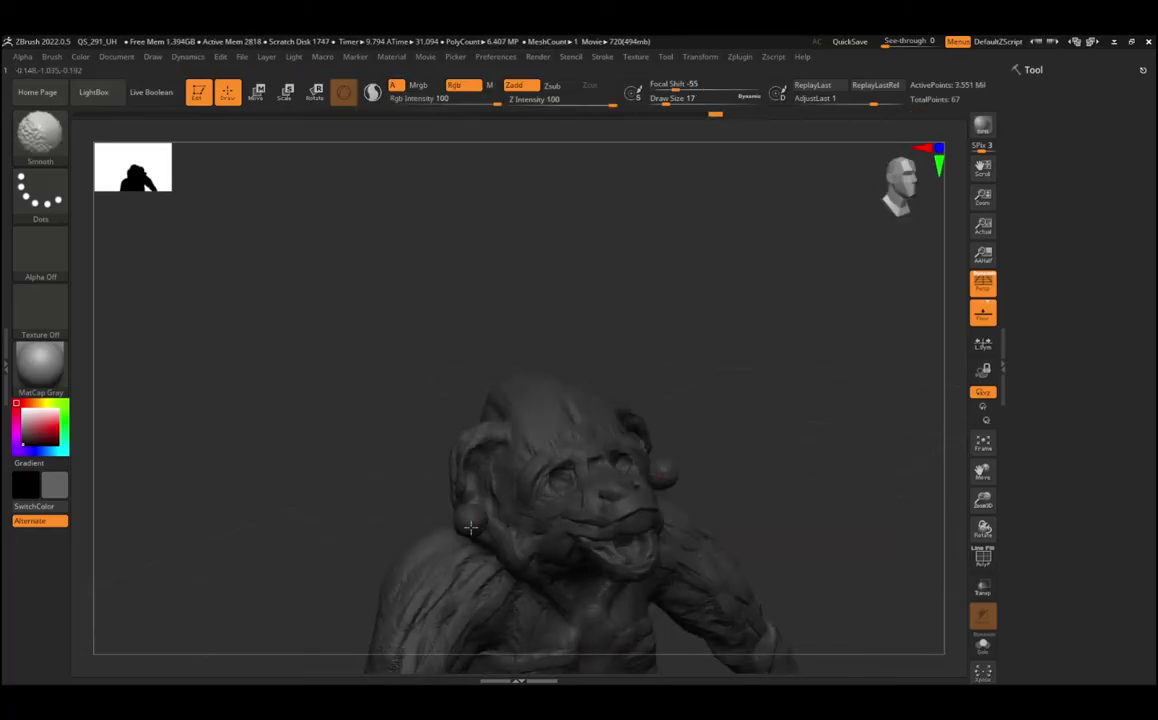
pyautogui.moveTo(518, 540); pyautogui.dragTo(582, 512, button='right')
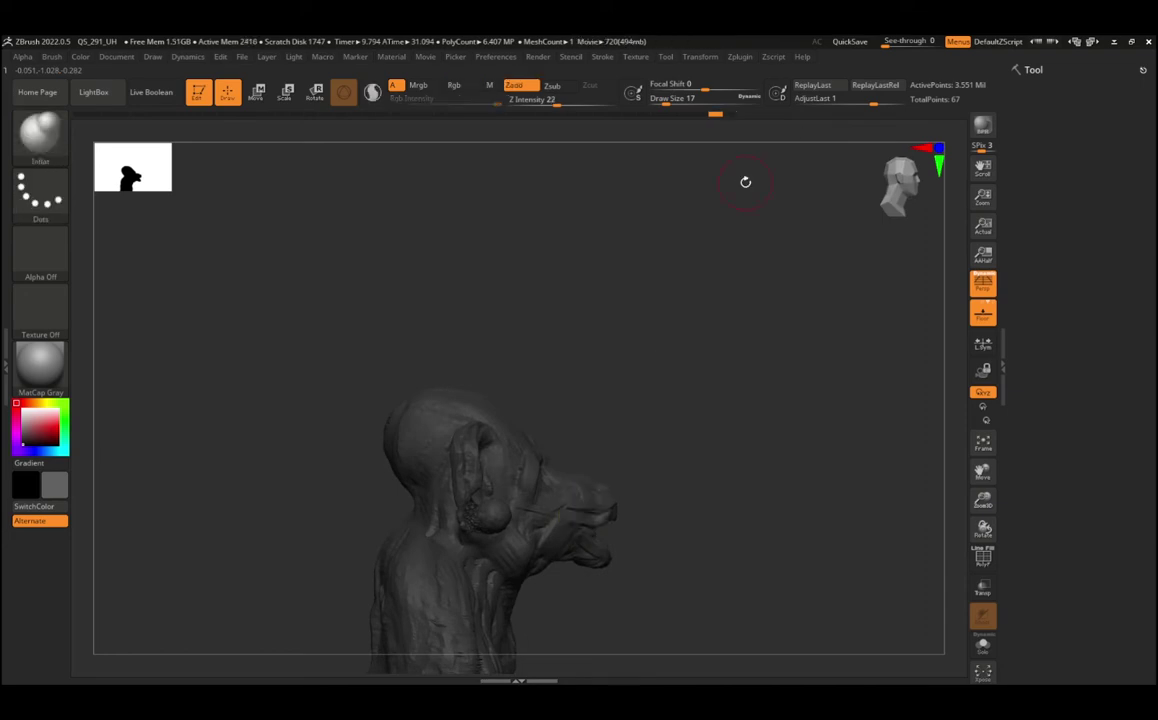
pyautogui.moveTo(726, 181)
pyautogui.mouseDown(button='right')
pyautogui.moveTo(552, 541)
pyautogui.moveTo(514, 499)
pyautogui.moveTo(594, 549)
pyautogui.mouseUp(button='right')
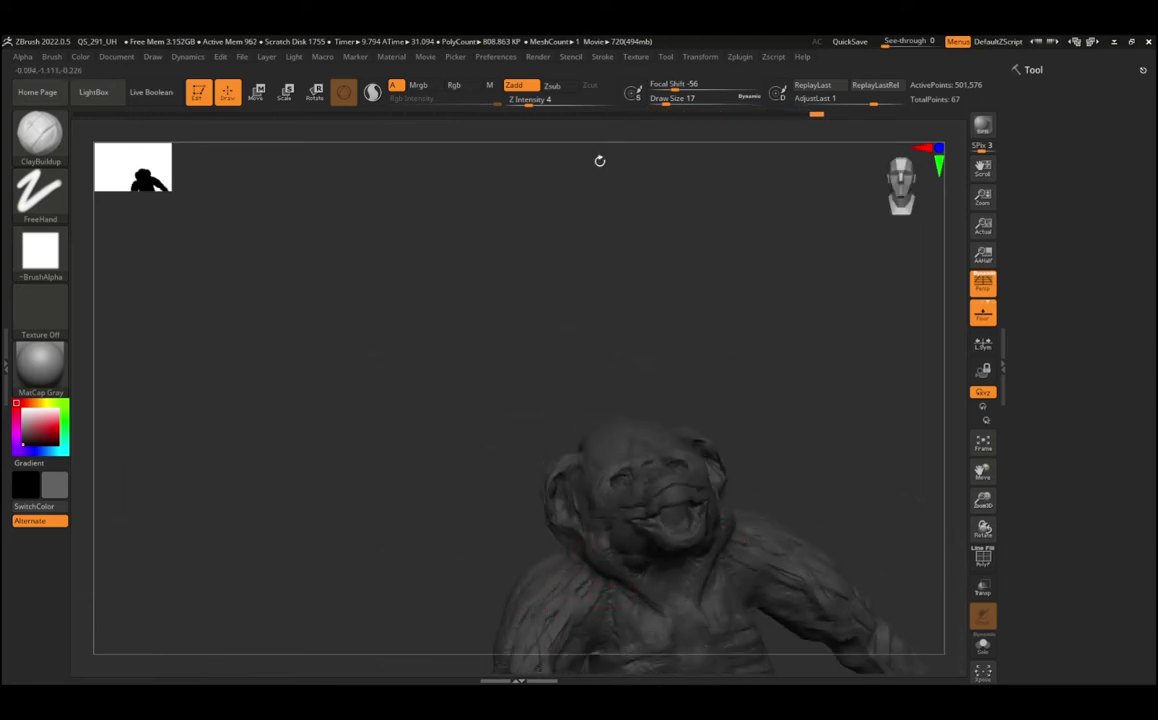
# Step: Check the head from front and side, then reshape the ear with the Move brush
pyautogui.moveTo(584, 545)
pyautogui.mouseDown(button='right')
pyautogui.moveTo(667, 514)
pyautogui.moveTo(566, 527)
pyautogui.moveTo(691, 550)
pyautogui.mouseUp(button='right')
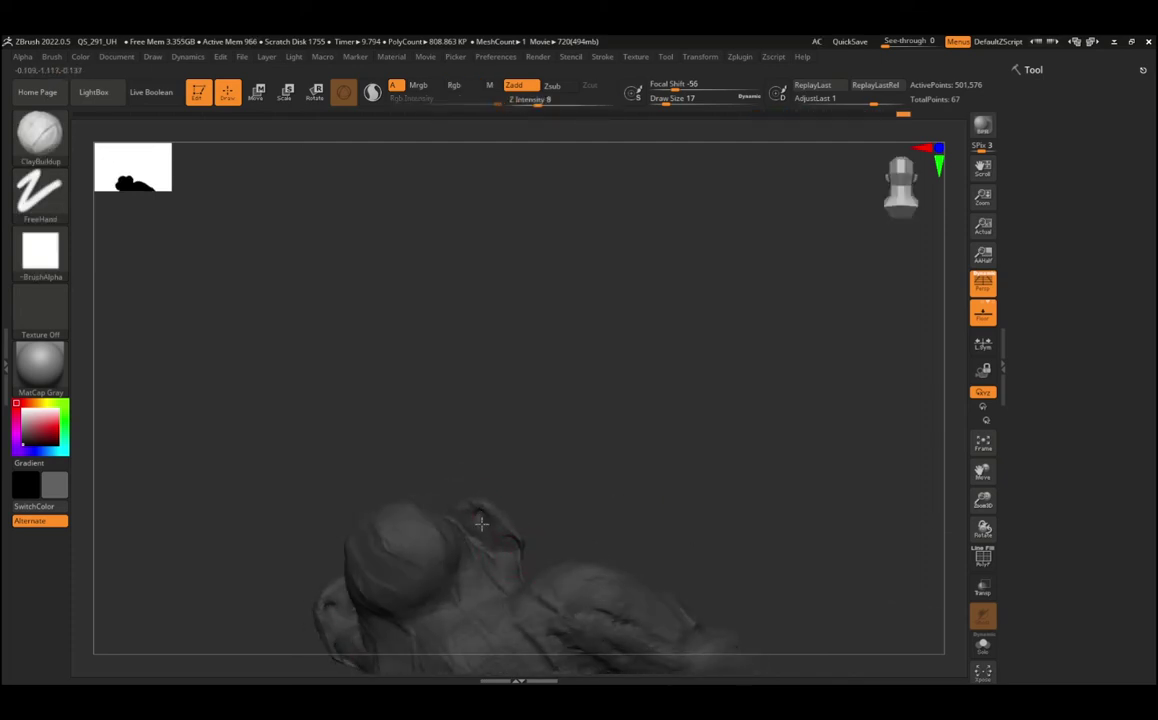
pyautogui.moveTo(481, 523)
pyautogui.mouseDown(button='right')
pyautogui.moveTo(401, 607)
pyautogui.moveTo(719, 296)
pyautogui.mouseUp(button='right')
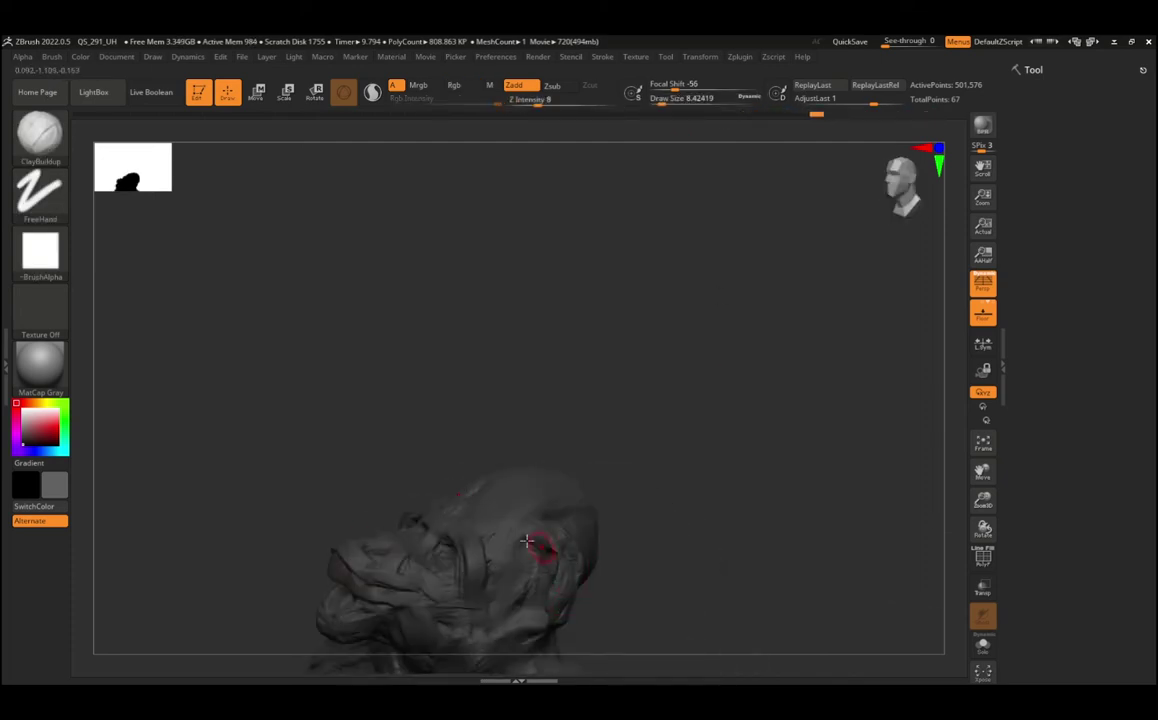
pyautogui.moveTo(391, 553); pyautogui.dragTo(443, 548, button='right')
pyautogui.moveTo(318, 518)
pyautogui.mouseDown(button='right')
pyautogui.moveTo(344, 525)
pyautogui.moveTo(318, 535)
pyautogui.mouseUp(button='right')
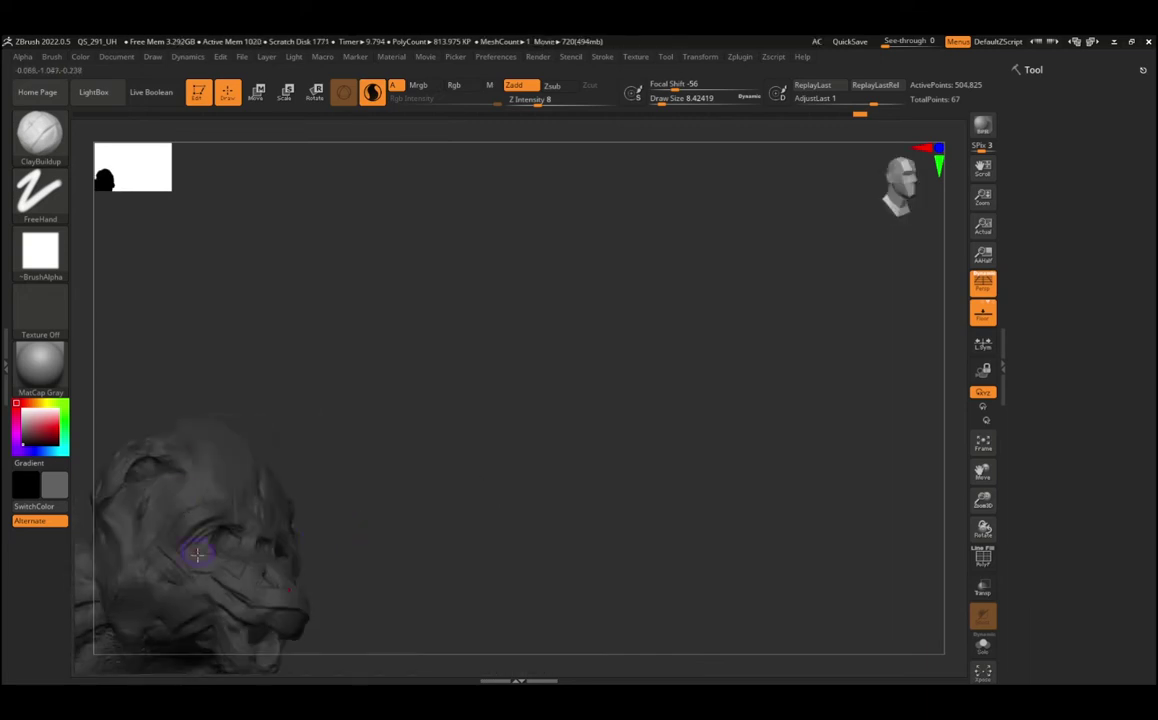
pyautogui.moveTo(197, 553)
pyautogui.mouseDown(button='right')
pyautogui.moveTo(315, 614)
pyautogui.moveTo(292, 382)
pyautogui.mouseUp(button='right')
pyautogui.moveTo(341, 483); pyautogui.dragTo(338, 443, button='right')
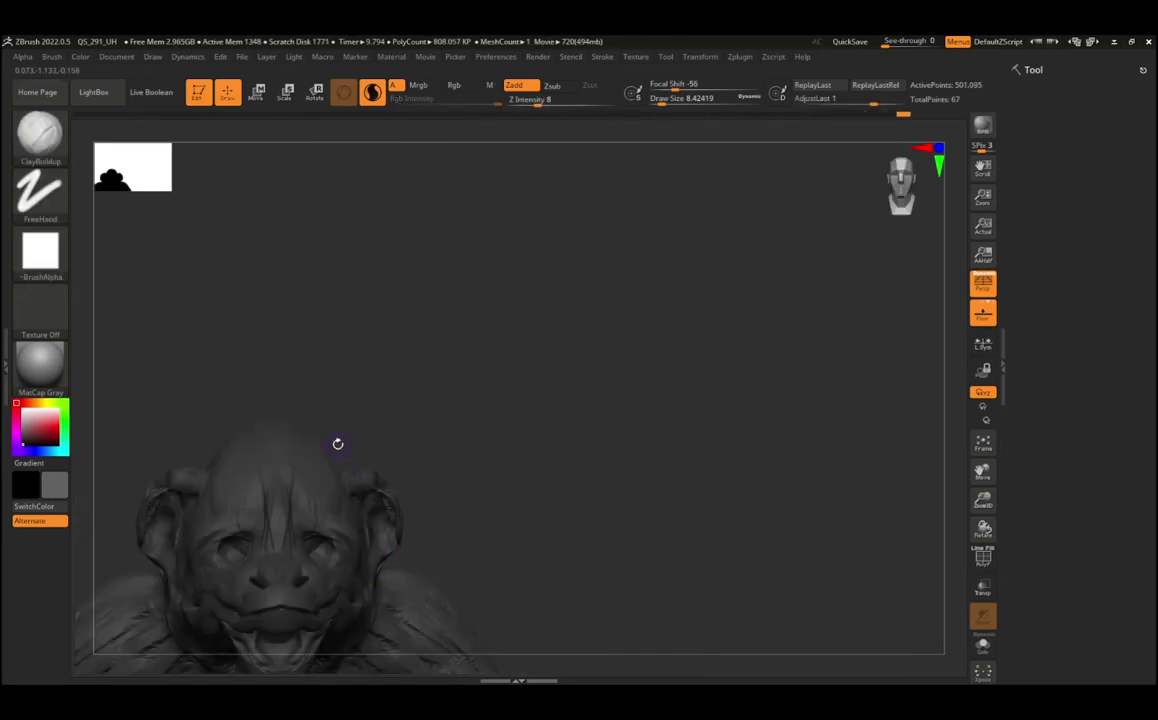
pyautogui.moveTo(277, 541); pyautogui.dragTo(445, 628, button='right')
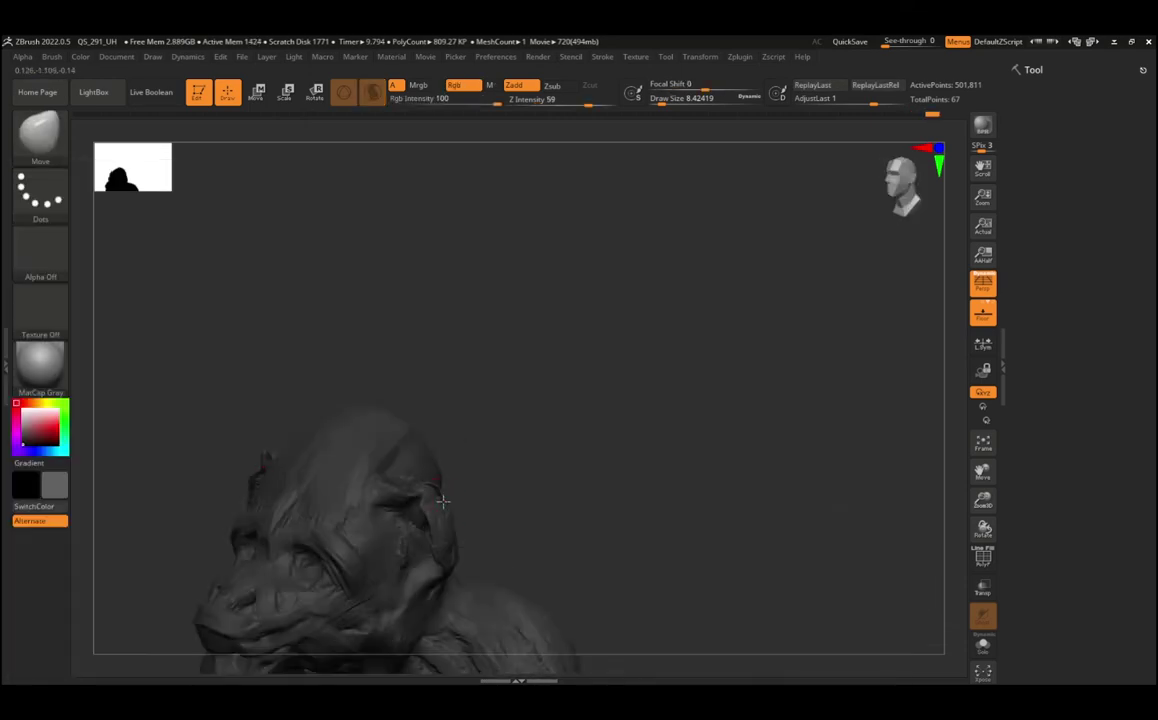
pyautogui.moveTo(442, 499); pyautogui.dragTo(446, 535, button='right')
# Step: Smooth the cheek and build up clay around the snout and mouth
pyautogui.moveTo(362, 477)
pyautogui.keyDown('shift'); pyautogui.mouseDown(button='right')
pyautogui.moveTo(429, 514)
pyautogui.moveTo(213, 468)
pyautogui.mouseUp(button='right'); pyautogui.keyUp('shift')
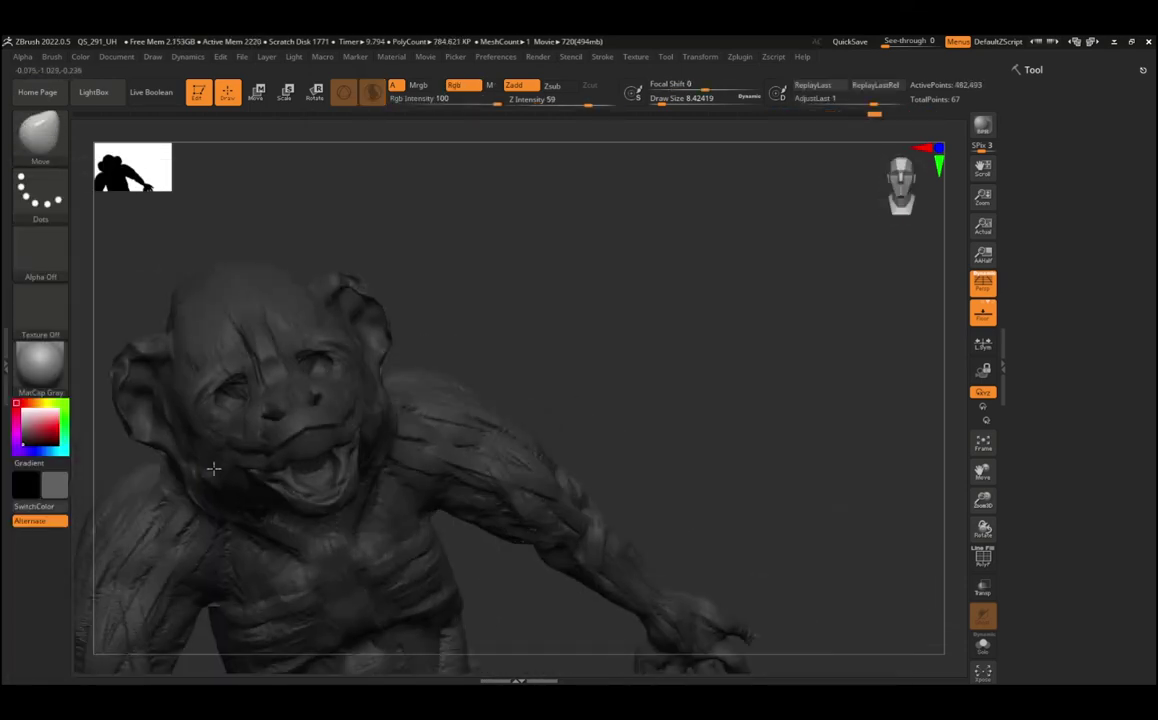
pyautogui.keyDown('shift'); pyautogui.moveTo(213, 468); pyautogui.dragTo(261, 444); pyautogui.keyUp('shift')
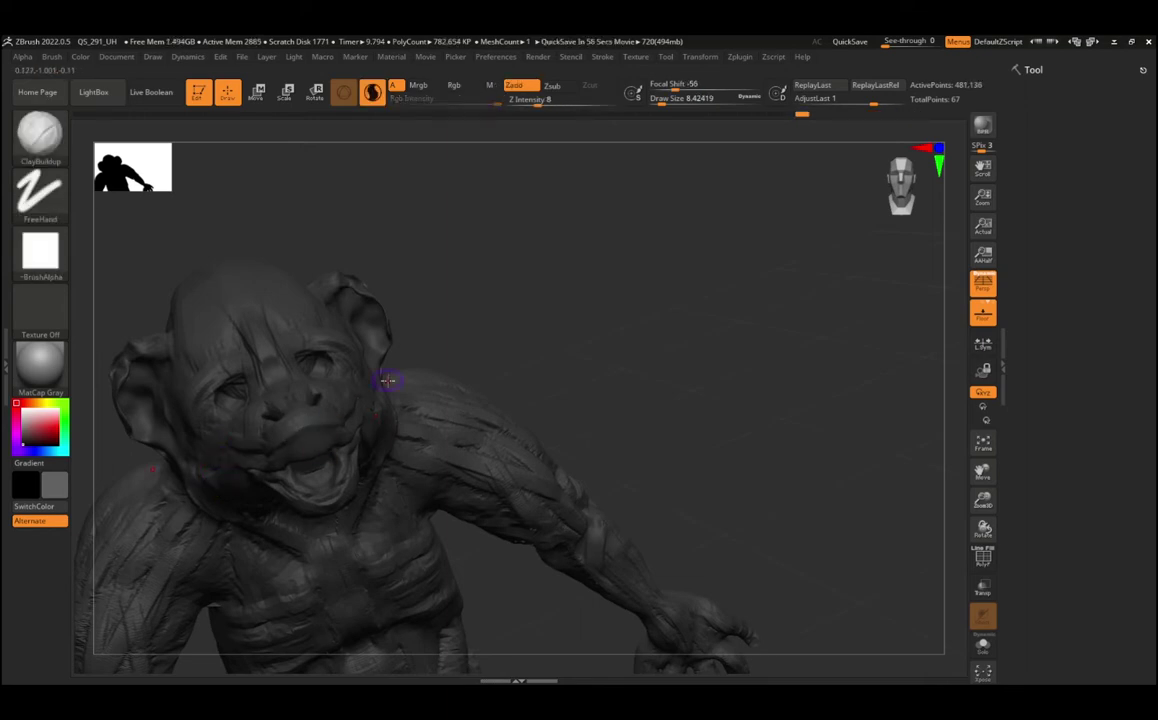
pyautogui.moveTo(382, 382); pyautogui.dragTo(359, 486, button='right')
pyautogui.moveTo(300, 413); pyautogui.dragTo(340, 424, button='right')
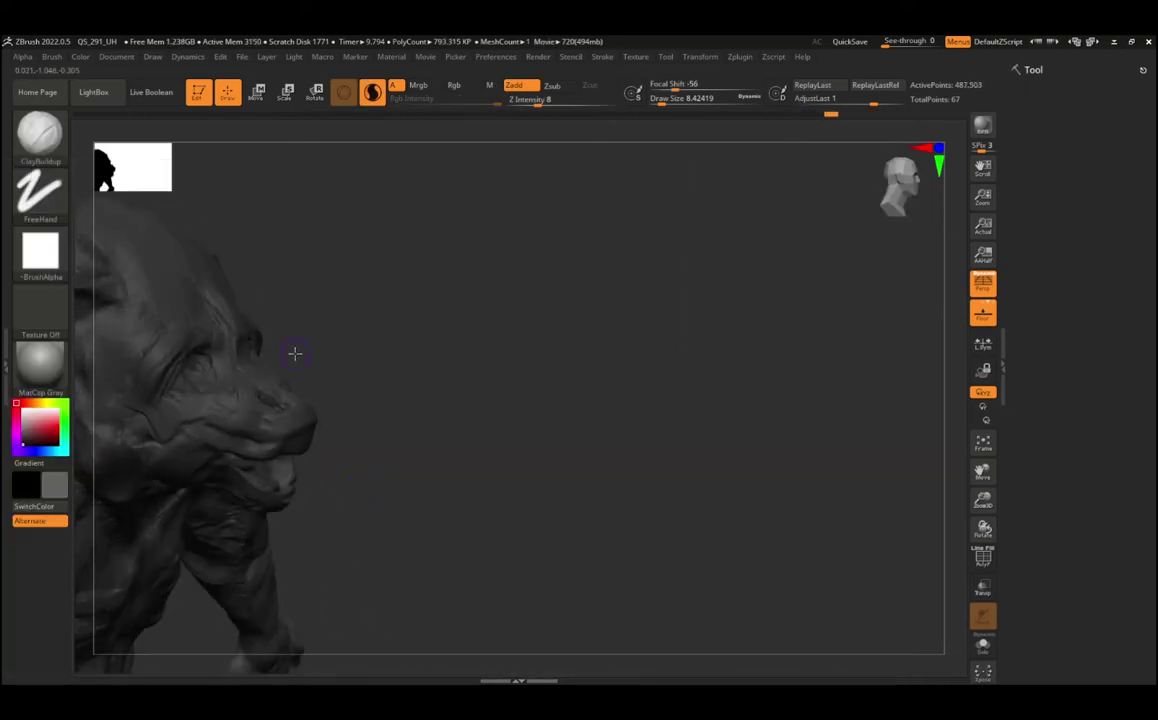
pyautogui.moveTo(281, 455)
pyautogui.mouseDown(button='right')
pyautogui.moveTo(340, 425)
pyautogui.moveTo(421, 419)
pyautogui.moveTo(375, 440)
pyautogui.moveTo(285, 425)
pyautogui.mouseUp(button='right')
pyautogui.moveTo(285, 425); pyautogui.dragTo(481, 443)
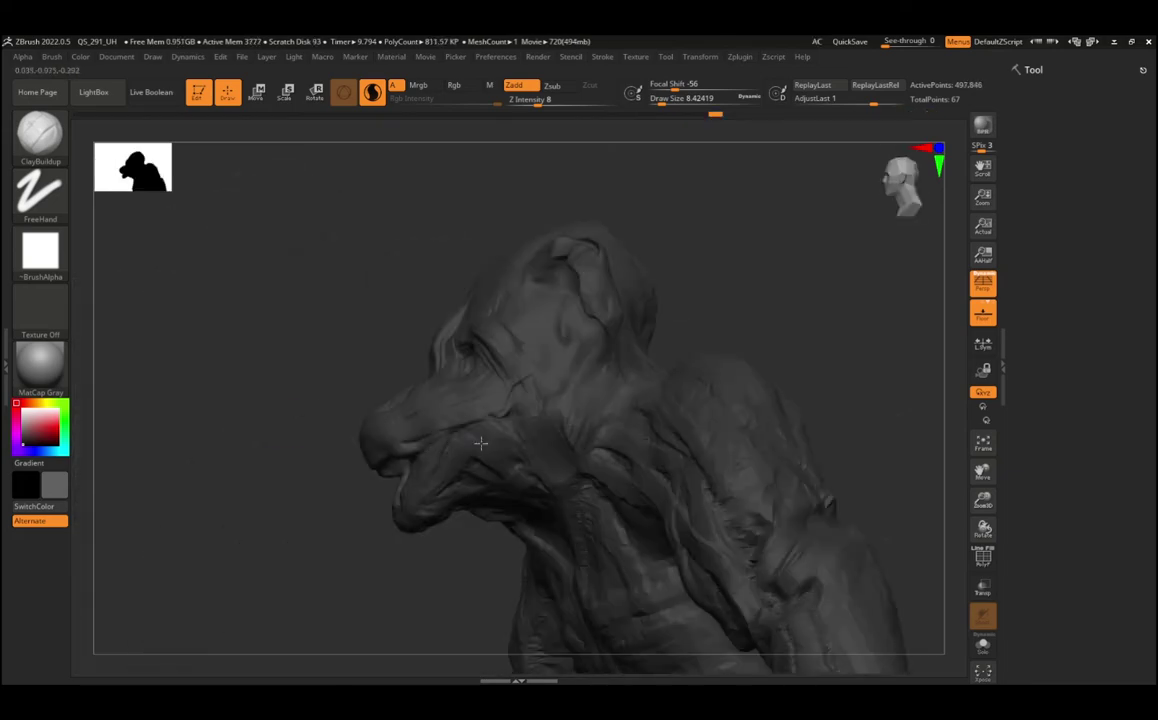
pyautogui.moveTo(588, 379)
pyautogui.mouseDown(button='right')
pyautogui.moveTo(370, 522)
pyautogui.moveTo(406, 394)
pyautogui.mouseUp(button='right')
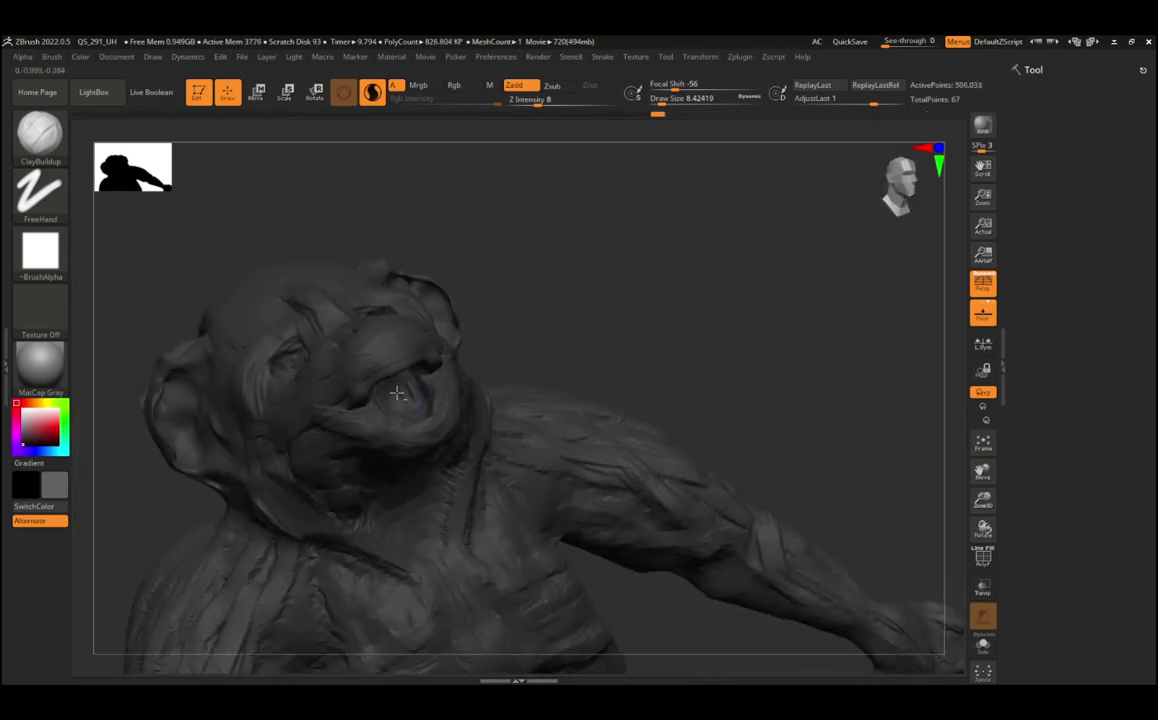
pyautogui.moveTo(402, 469); pyautogui.dragTo(440, 413, button='right')
# Step: Briefly pick the Polish brush, then return to ClayBuildup
pyautogui.press('b')
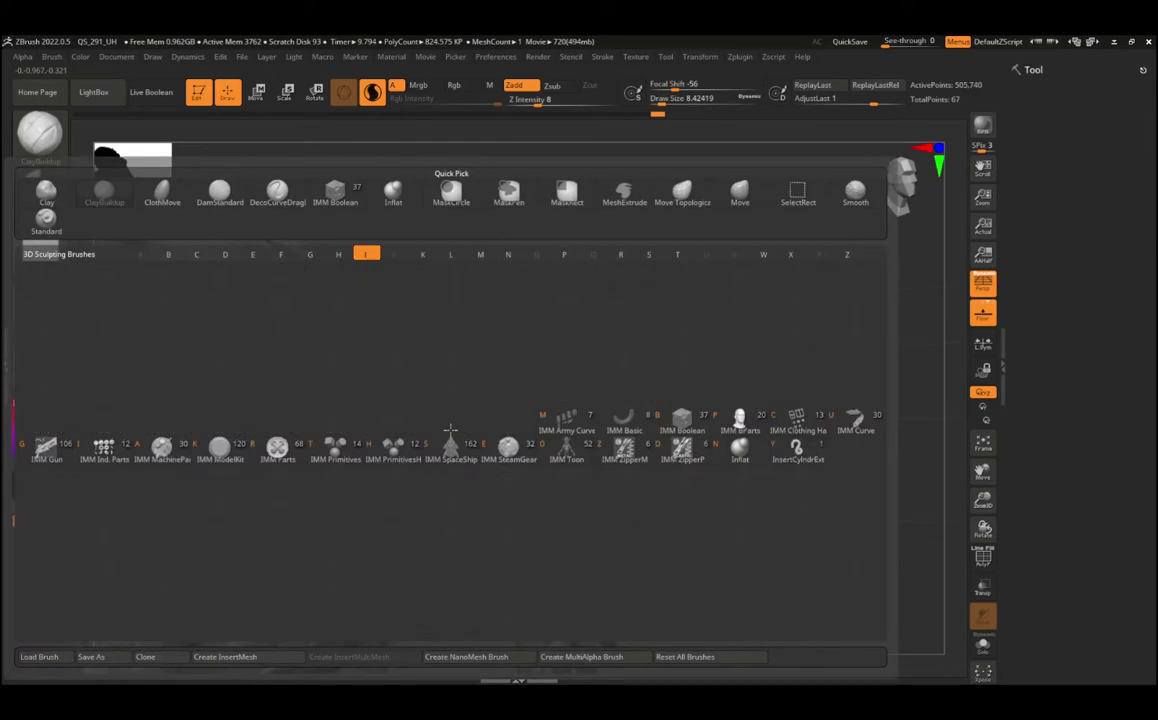
pyautogui.click(451, 432)
pyautogui.press('b')
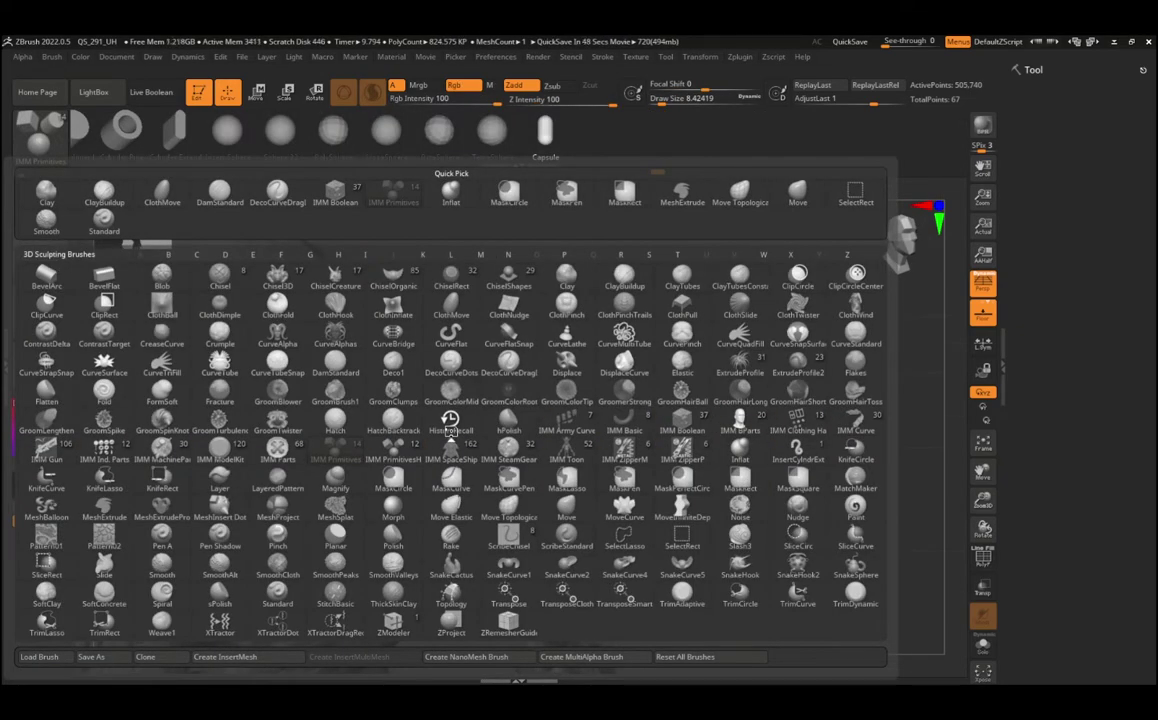
pyautogui.press('p')
pyautogui.press('o')
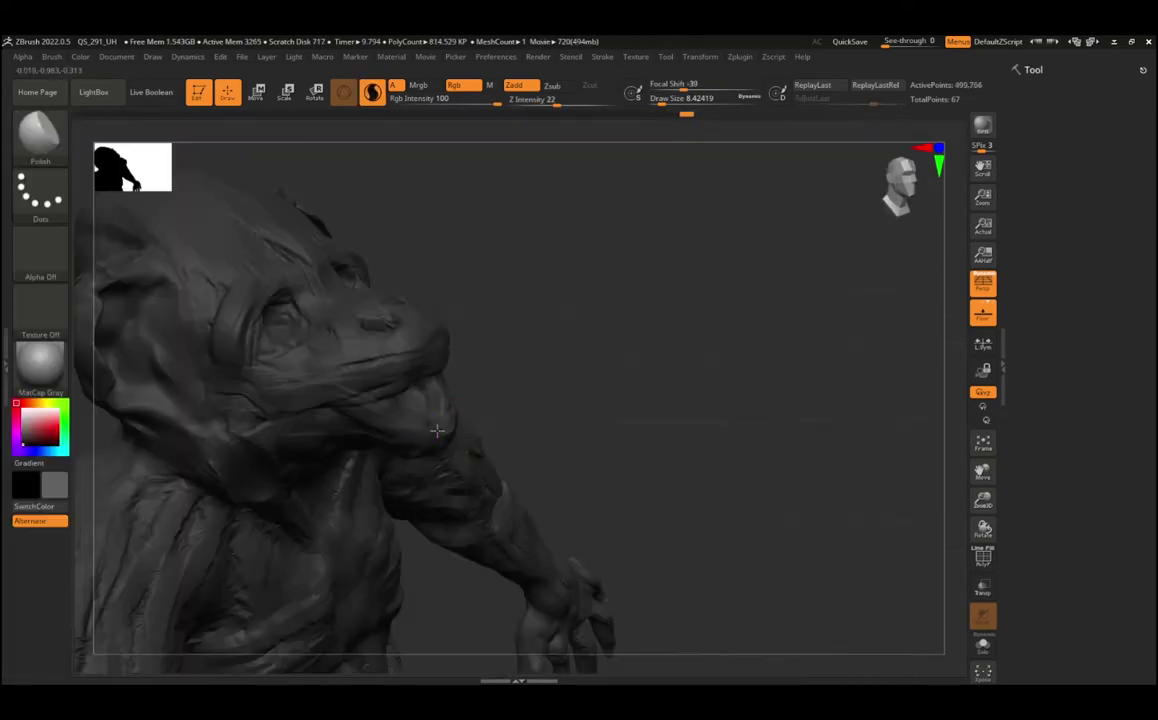
pyautogui.moveTo(437, 430); pyautogui.dragTo(388, 465, button='right')
pyautogui.press('b')
pyautogui.press('c')
pyautogui.press('b')
# Step: Turn the sculpt around to its back and raise Z Intensity from 11 to 21
pyautogui.moveTo(305, 395)
pyautogui.mouseDown(button='right')
pyautogui.moveTo(292, 383)
pyautogui.moveTo(375, 295)
pyautogui.moveTo(362, 393)
pyautogui.moveTo(551, 300)
pyautogui.mouseUp(button='right')
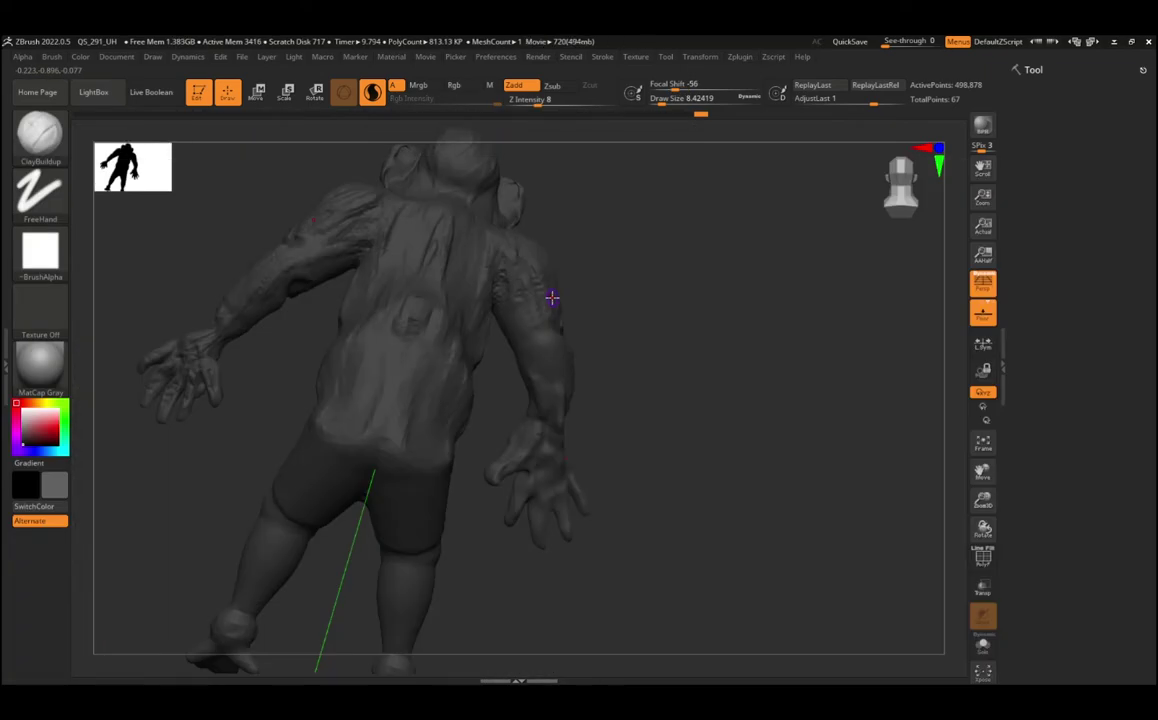
pyautogui.moveTo(340, 400)
pyautogui.mouseDown(button='right')
pyautogui.moveTo(481, 503)
pyautogui.moveTo(307, 422)
pyautogui.mouseUp(button='right')
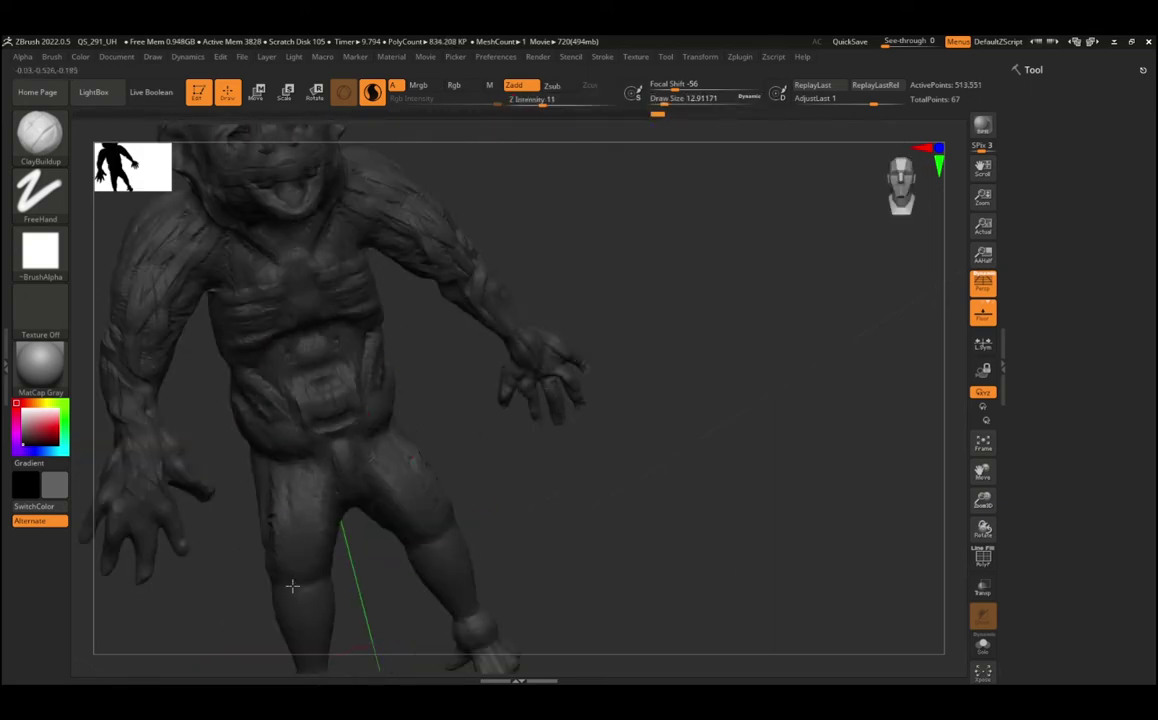
pyautogui.moveTo(292, 586)
pyautogui.mouseDown(button='right')
pyautogui.moveTo(401, 519)
pyautogui.moveTo(325, 455)
pyautogui.mouseUp(button='right')
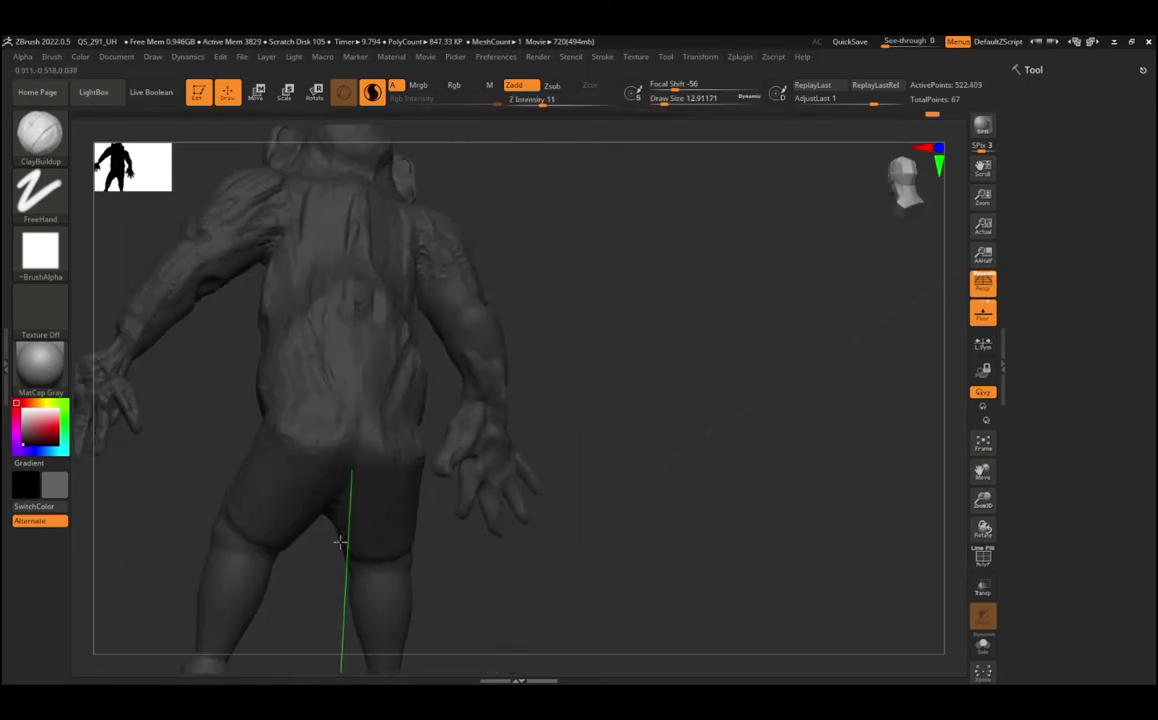
pyautogui.press('u')
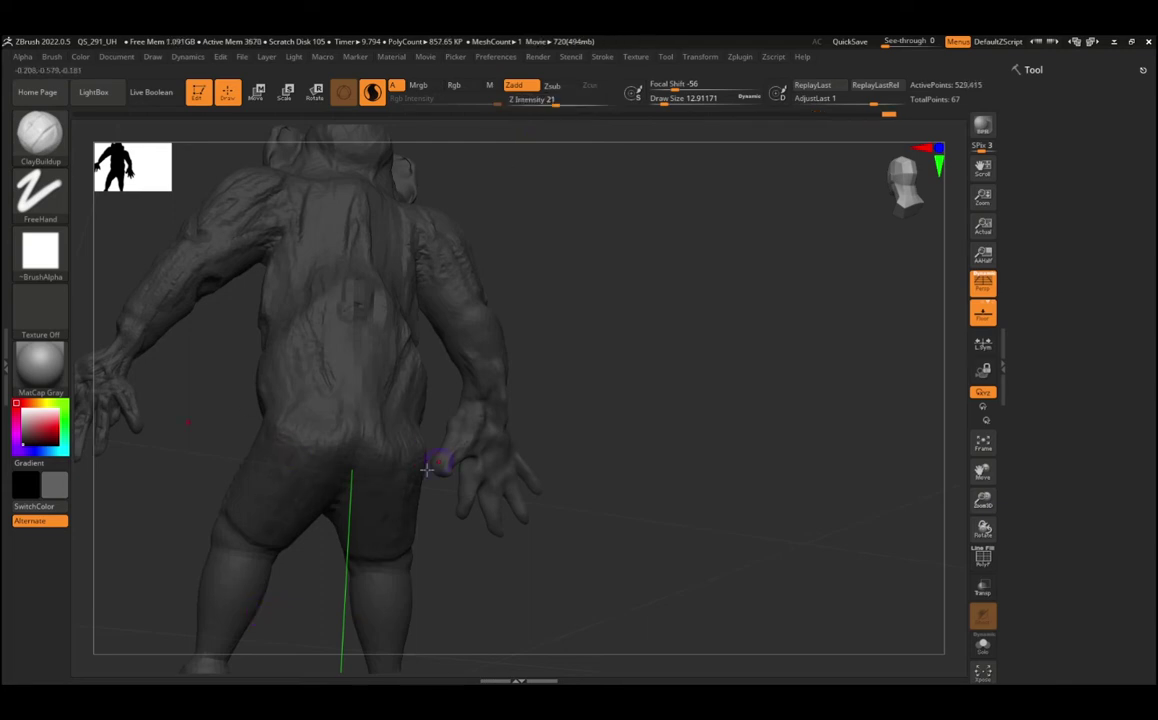
# Step: Smooth and add ClayBuildup strokes along the chimp's back
pyautogui.moveTo(427, 468); pyautogui.dragTo(364, 400, button='right')
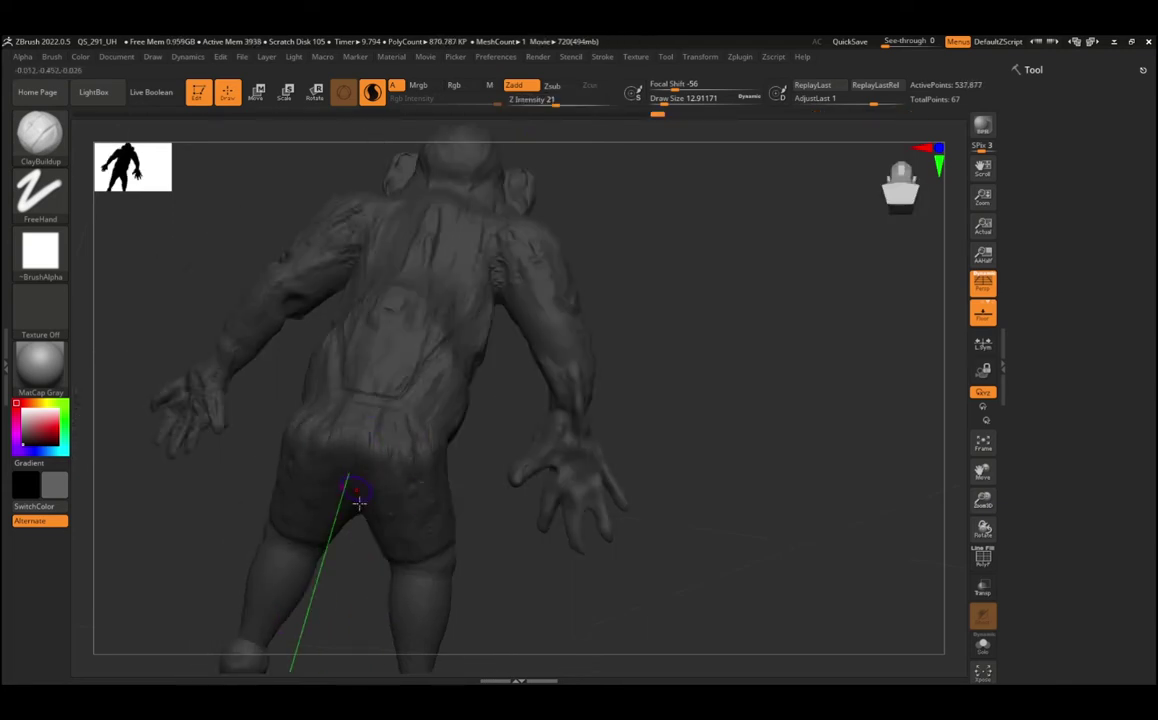
pyautogui.moveTo(320, 356); pyautogui.dragTo(406, 452, button='right')
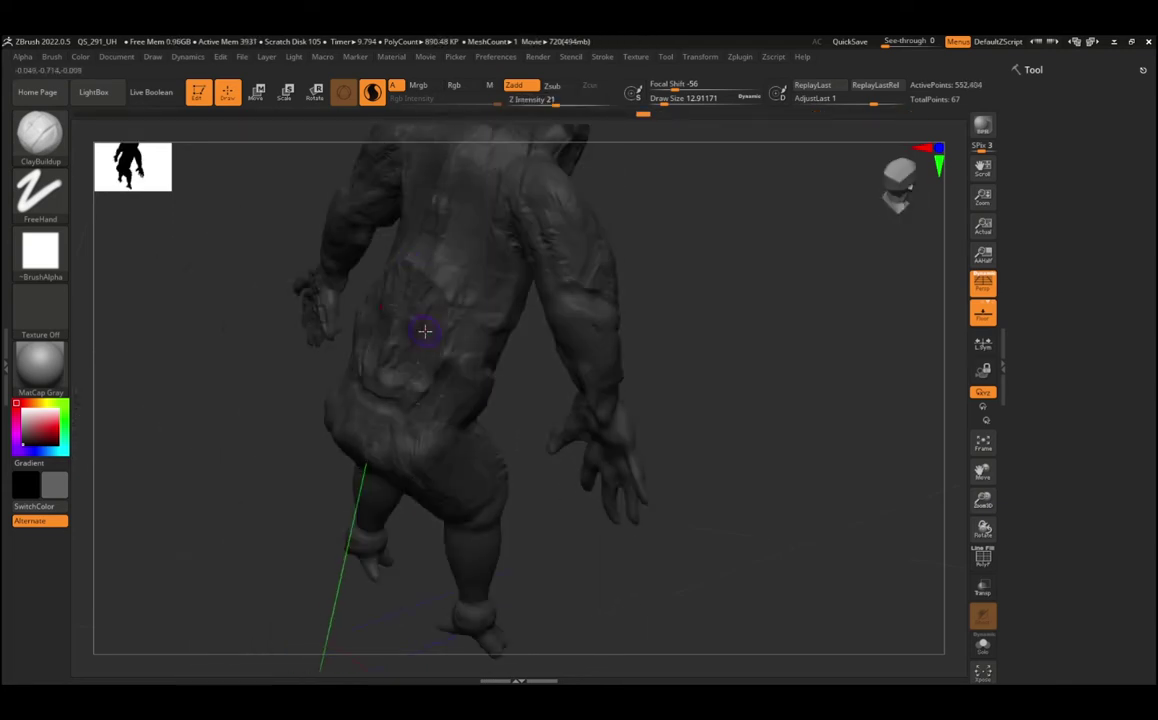
pyautogui.moveTo(426, 331); pyautogui.dragTo(384, 318, button='right')
pyautogui.press('shift')
pyautogui.moveTo(432, 270); pyautogui.dragTo(381, 352)
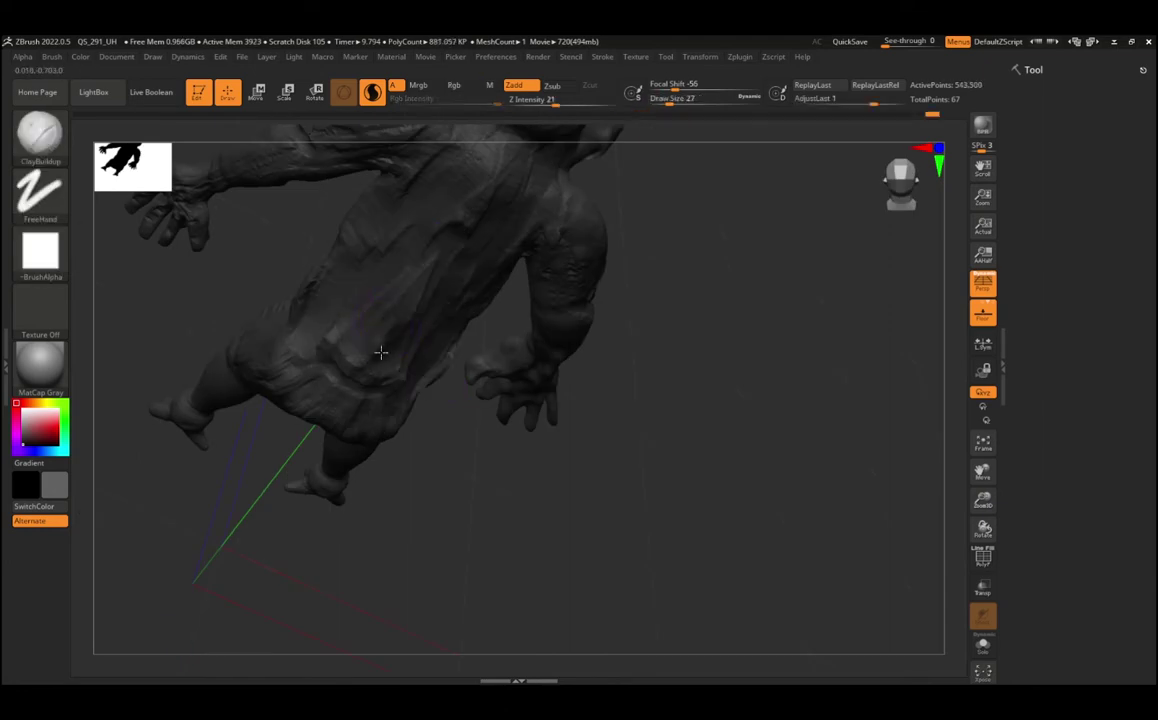
pyautogui.moveTo(491, 186)
pyautogui.mouseDown(button='right')
pyautogui.moveTo(349, 382)
pyautogui.moveTo(315, 520)
pyautogui.mouseUp(button='right')
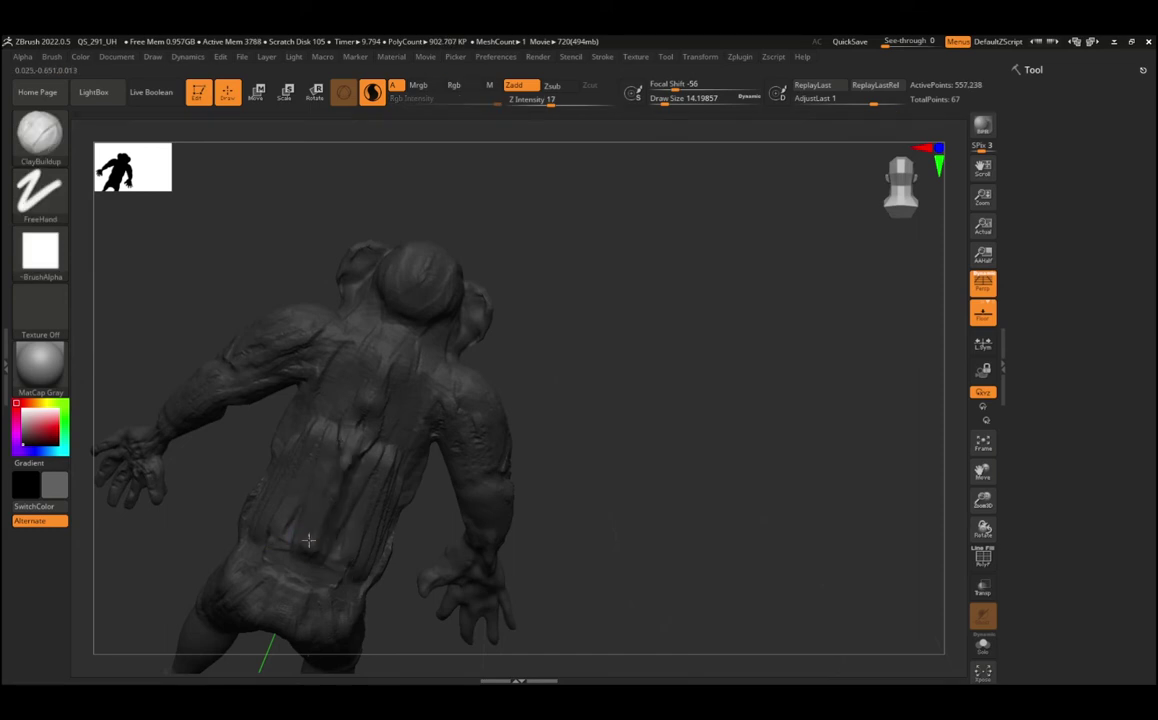
pyautogui.moveTo(305, 530); pyautogui.dragTo(362, 388)
# Step: View the chimp from the front and below, then open the Tool palette settings
pyautogui.moveTo(362, 388)
pyautogui.mouseDown(button='right')
pyautogui.moveTo(360, 425)
pyautogui.moveTo(523, 218)
pyautogui.mouseUp(button='right')
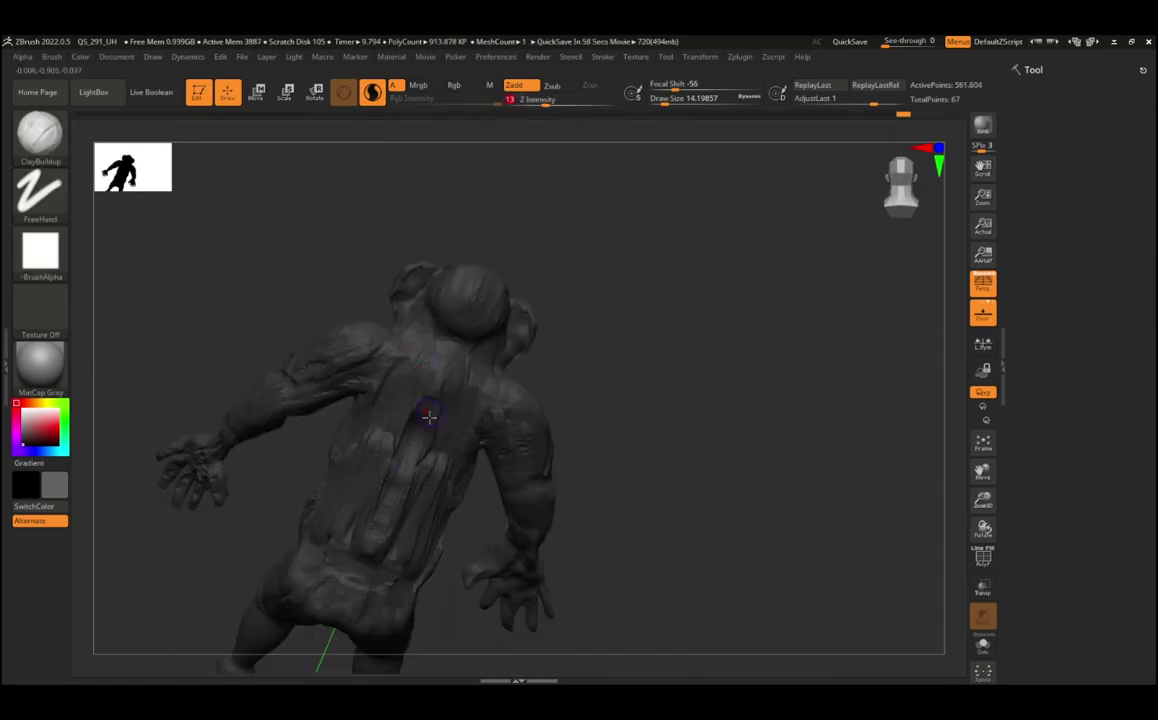
pyautogui.moveTo(501, 412)
pyautogui.mouseDown(button='right')
pyautogui.moveTo(426, 421)
pyautogui.moveTo(616, 520)
pyautogui.mouseUp(button='right')
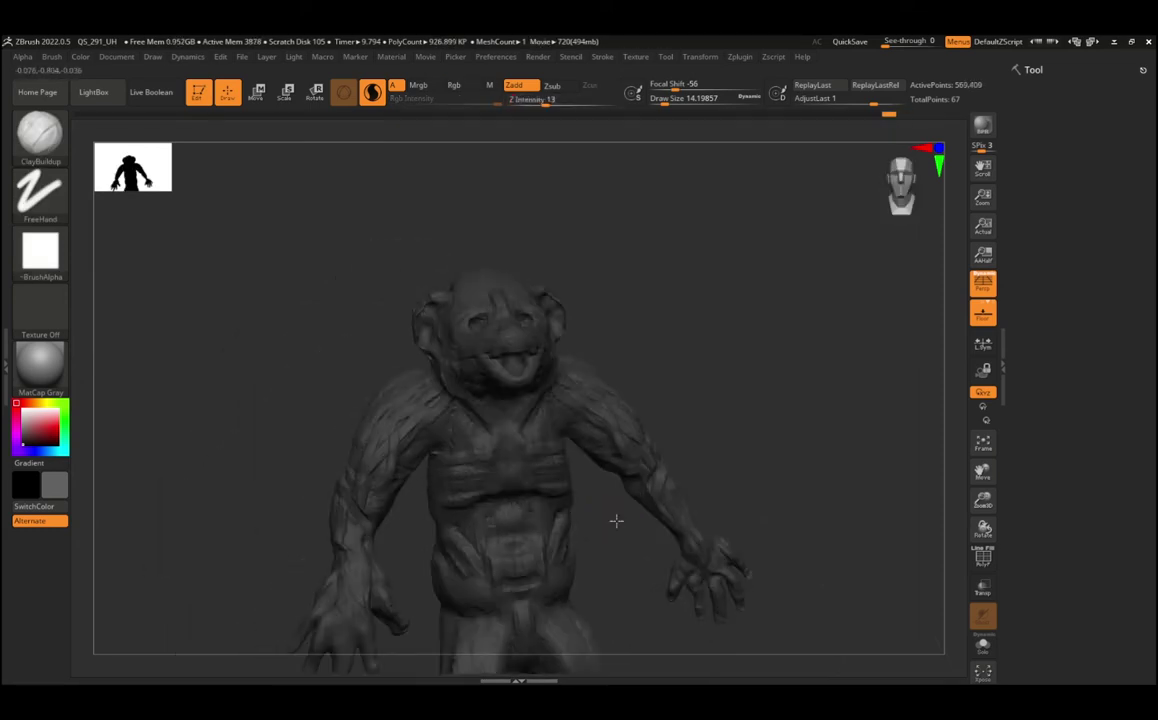
pyautogui.moveTo(450, 560); pyautogui.dragTo(455, 610, button='right')
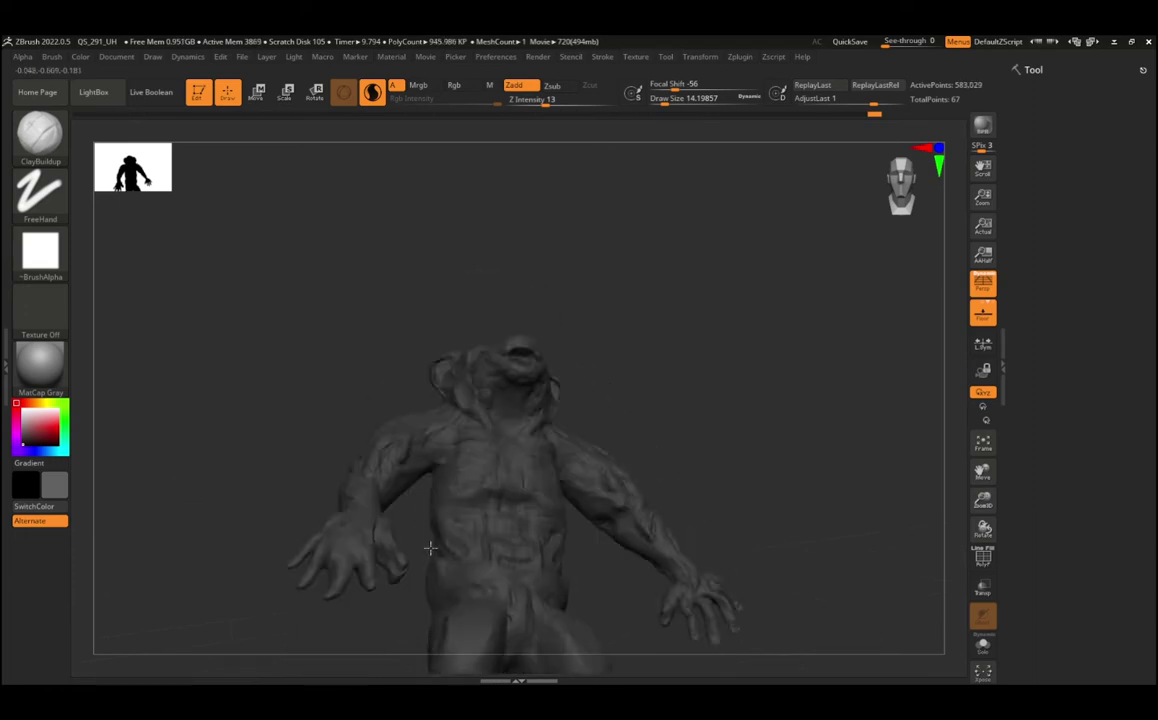
pyautogui.click(1033, 69)
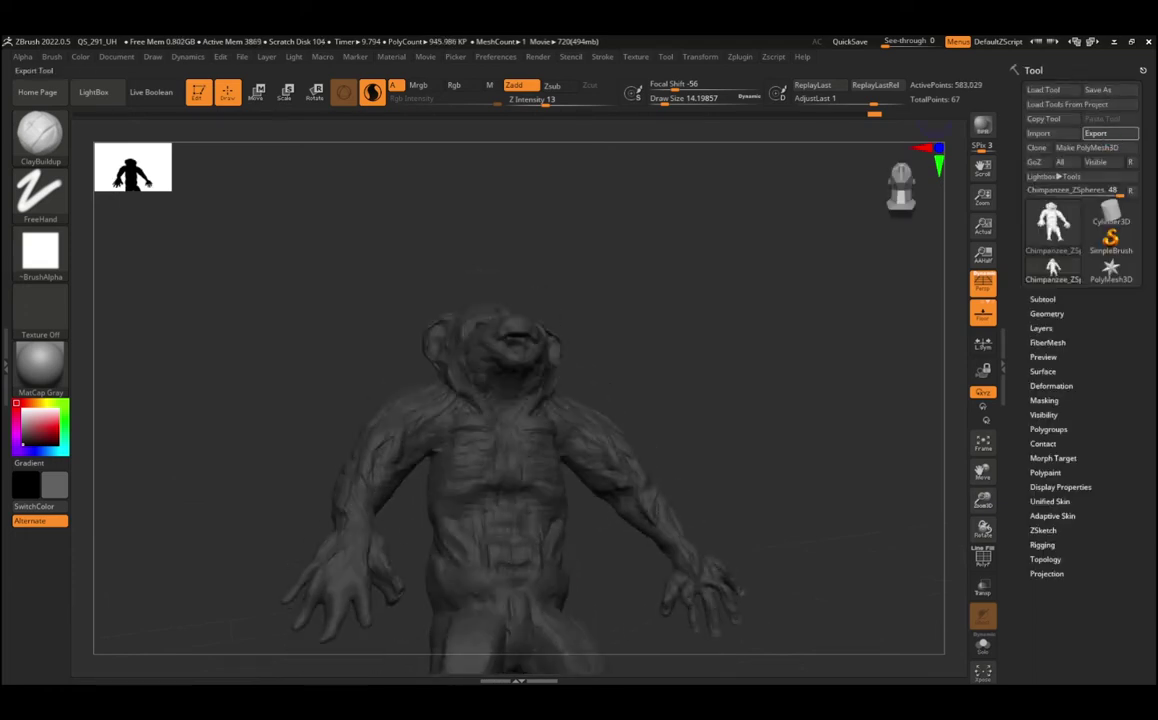
# Step: Orbit the chimp from a frontal view around the head to its side profile
pyautogui.moveTo(440, 560)
pyautogui.mouseDown(button='right')
pyautogui.moveTo(426, 589)
pyautogui.moveTo(478, 547)
pyautogui.moveTo(490, 660)
pyautogui.mouseUp(button='right')
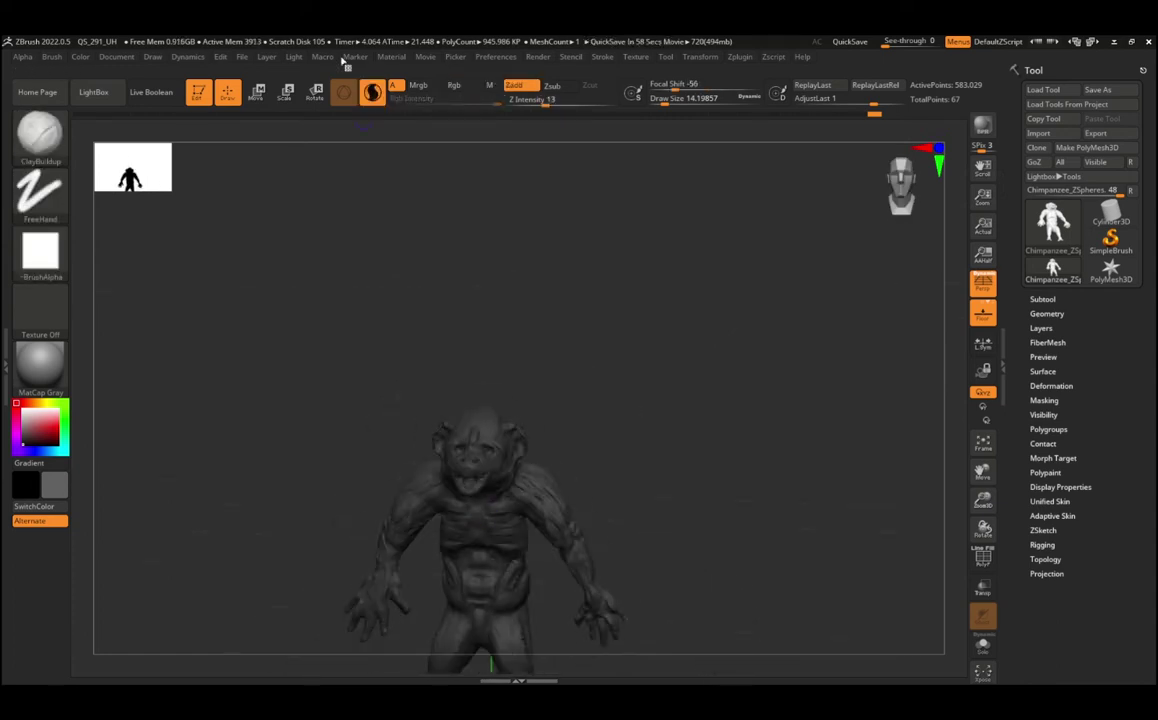
pyautogui.moveTo(639, 340)
pyautogui.mouseDown(button='right')
pyautogui.moveTo(530, 472)
pyautogui.moveTo(504, 565)
pyautogui.mouseUp(button='right')
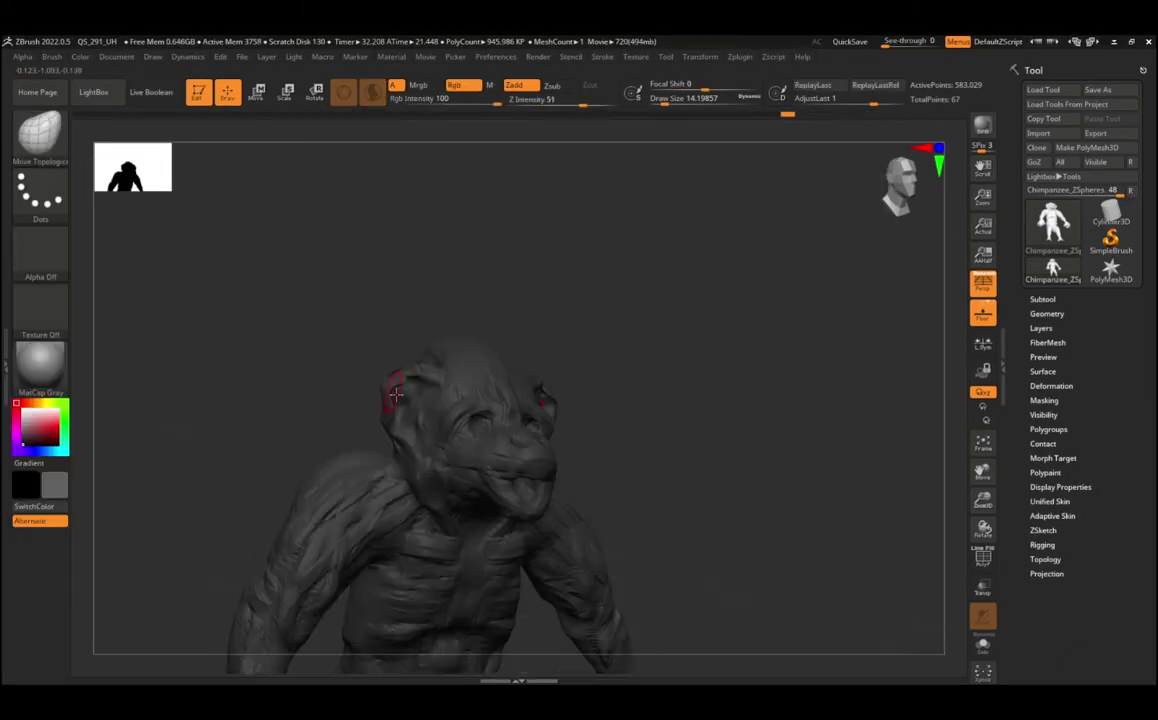
pyautogui.moveTo(391, 383); pyautogui.dragTo(470, 300, button='right')
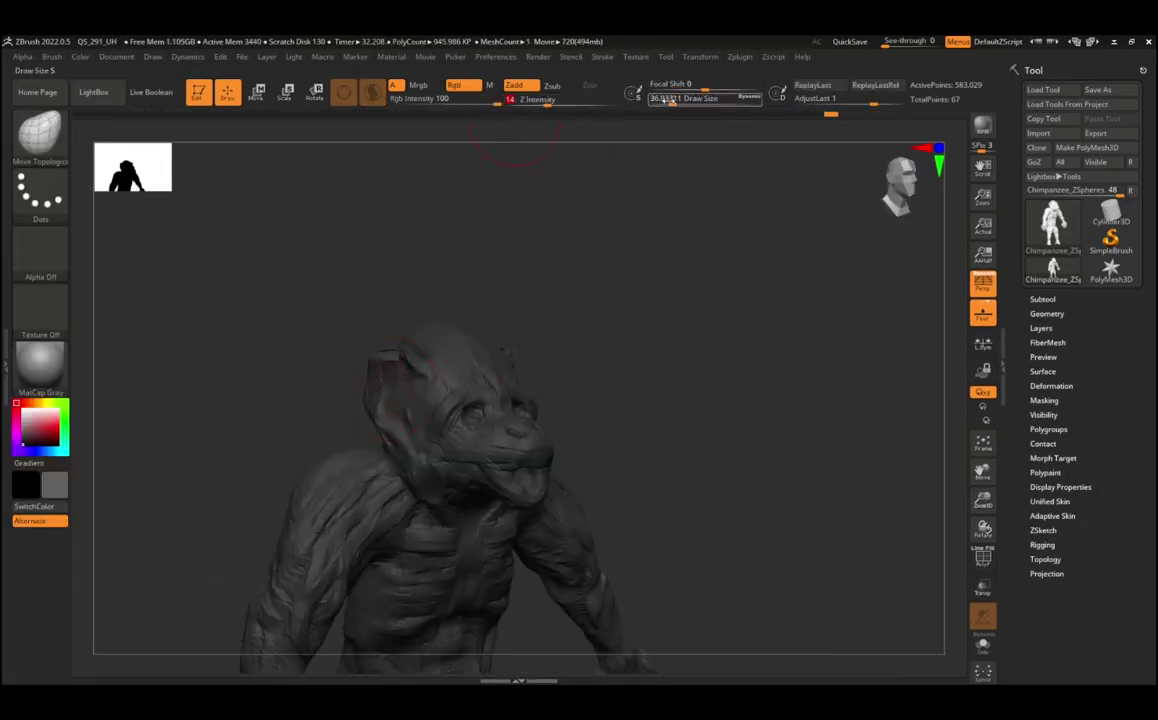
pyautogui.moveTo(500, 380)
pyautogui.keyDown('shift'); pyautogui.mouseDown(button='right')
pyautogui.moveTo(413, 428)
pyautogui.moveTo(396, 376)
pyautogui.moveTo(330, 385)
pyautogui.mouseUp(button='right'); pyautogui.keyUp('shift')
# Step: Select ClayBuildup, orbit to the head's side profile and smooth the jaw and neck
pyautogui.press('b')
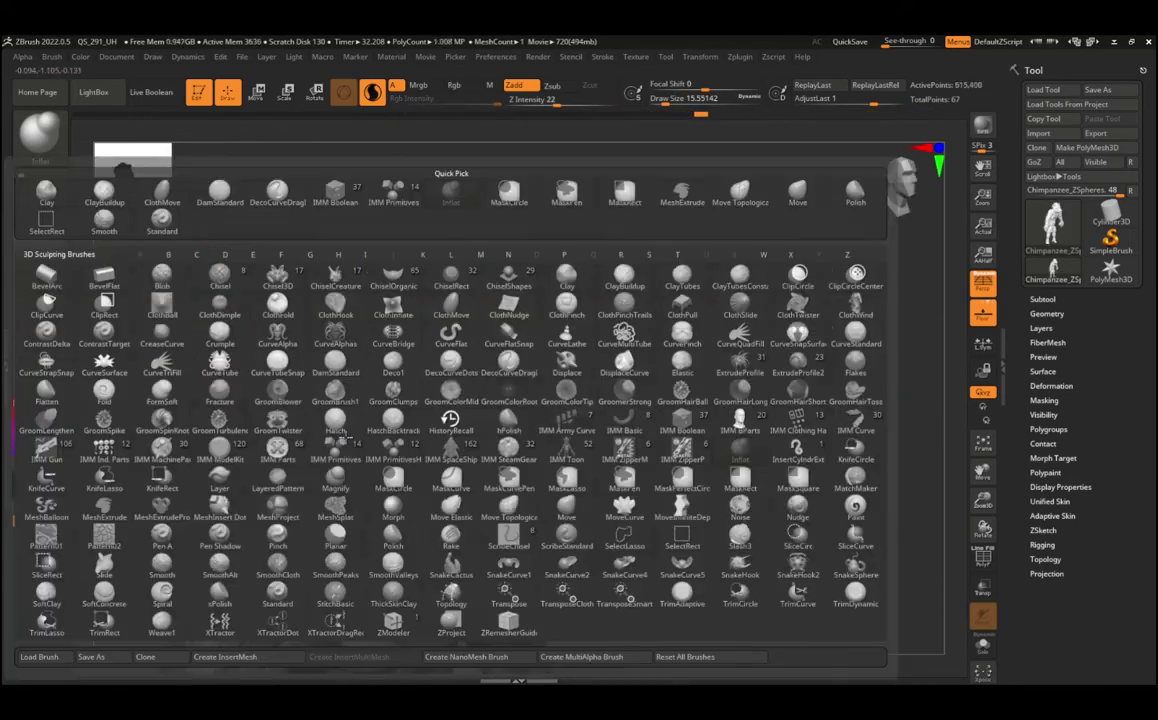
pyautogui.press('c')
pyautogui.press('b')
pyautogui.moveTo(528, 153); pyautogui.dragTo(490, 329, button='right')
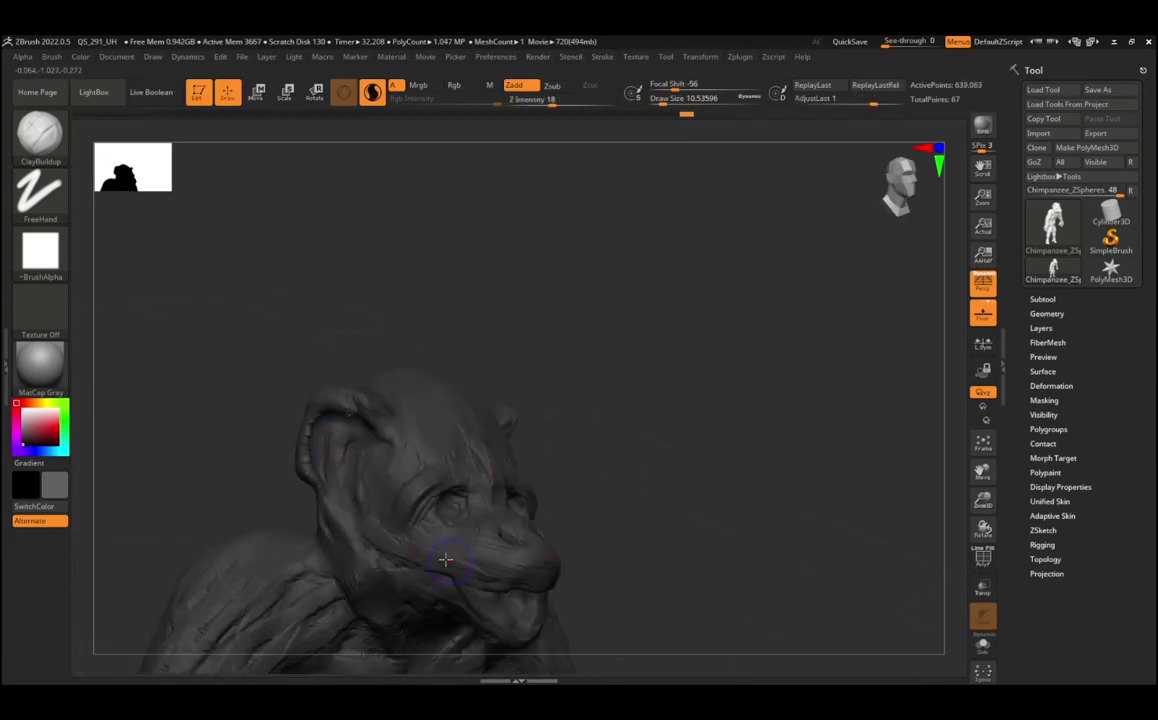
pyautogui.moveTo(478, 543)
pyautogui.mouseDown(button='right')
pyautogui.moveTo(491, 602)
pyautogui.moveTo(557, 430)
pyautogui.moveTo(526, 433)
pyautogui.mouseUp(button='right')
pyautogui.moveTo(609, 498)
pyautogui.mouseDown(button='right')
pyautogui.moveTo(682, 460)
pyautogui.moveTo(546, 416)
pyautogui.moveTo(726, 444)
pyautogui.mouseUp(button='right')
pyautogui.moveTo(622, 447)
pyautogui.mouseDown(button='right')
pyautogui.moveTo(563, 633)
pyautogui.moveTo(672, 473)
pyautogui.moveTo(763, 512)
pyautogui.mouseUp(button='right')
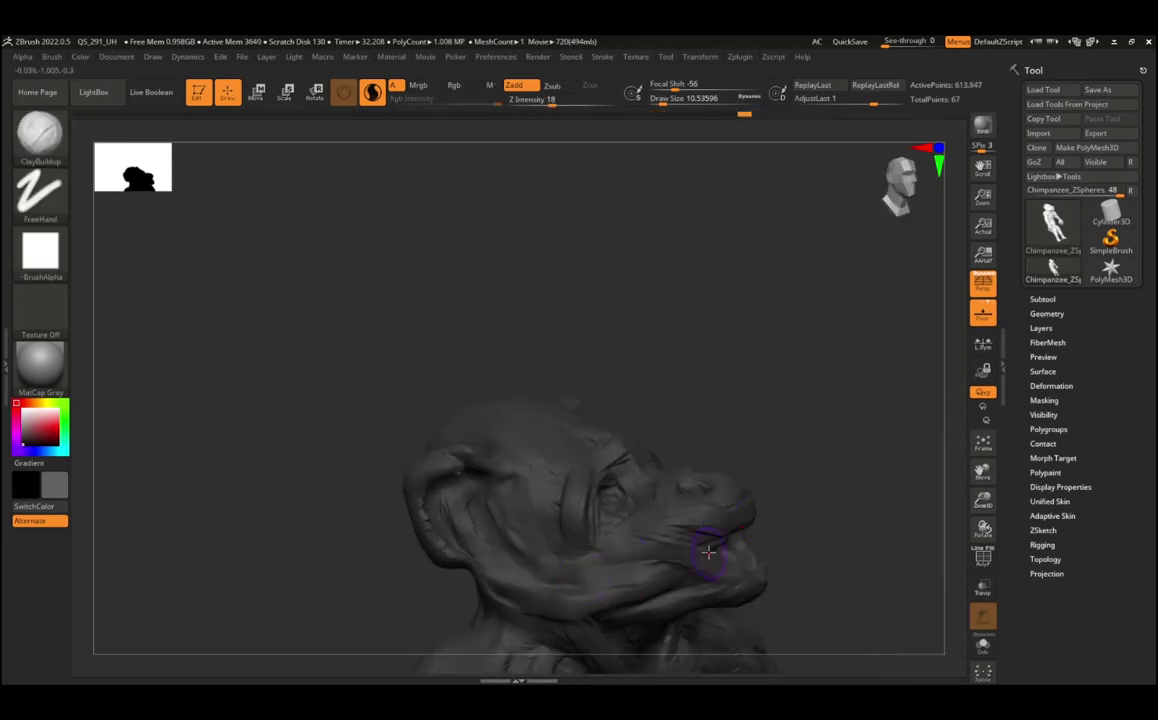
pyautogui.keyDown('shift'); pyautogui.moveTo(693, 543); pyautogui.dragTo(623, 593); pyautogui.keyUp('shift')
# Step: Smooth the cheek, then the eye and brow detail
pyautogui.moveTo(787, 609); pyautogui.dragTo(633, 543, button='right')
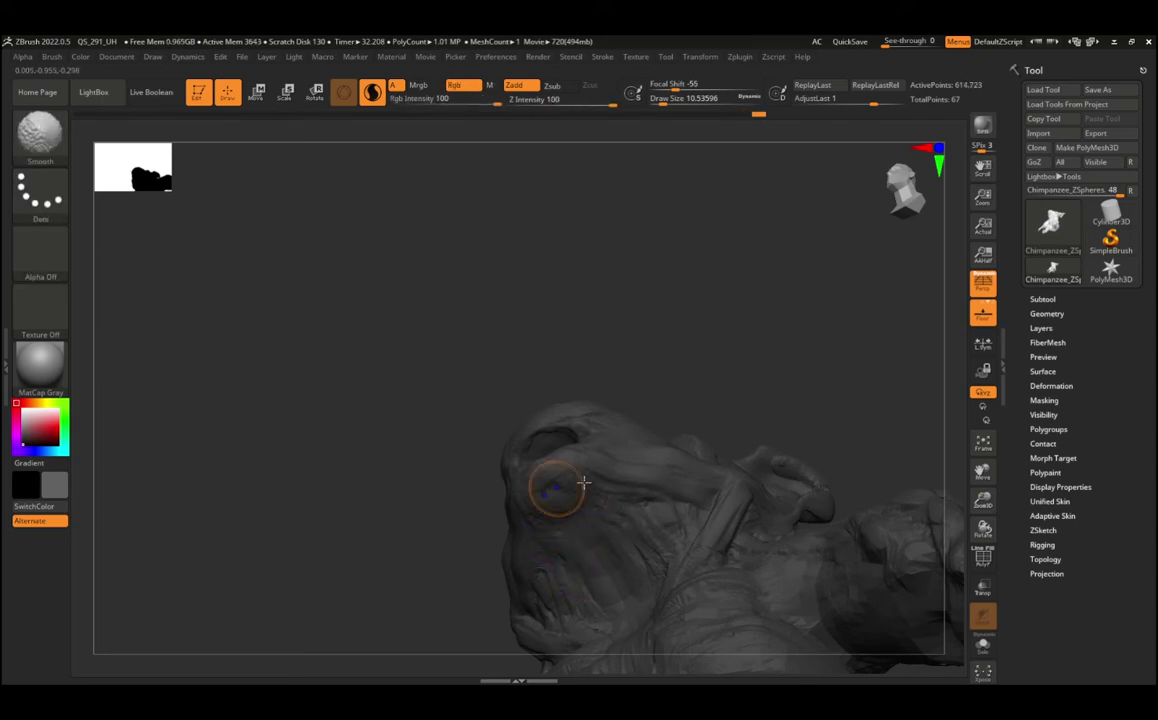
pyautogui.moveTo(536, 597)
pyautogui.mouseDown(button='right')
pyautogui.moveTo(551, 472)
pyautogui.moveTo(569, 483)
pyautogui.mouseUp(button='right')
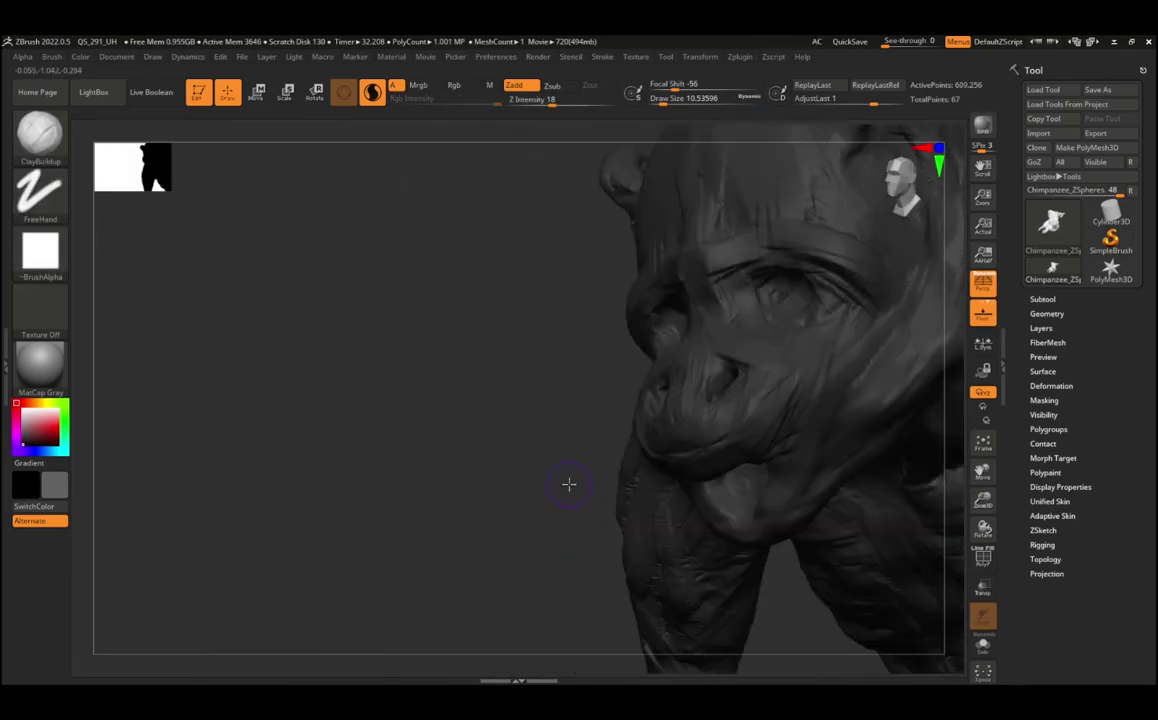
pyautogui.moveTo(774, 466); pyautogui.dragTo(879, 455, button='right')
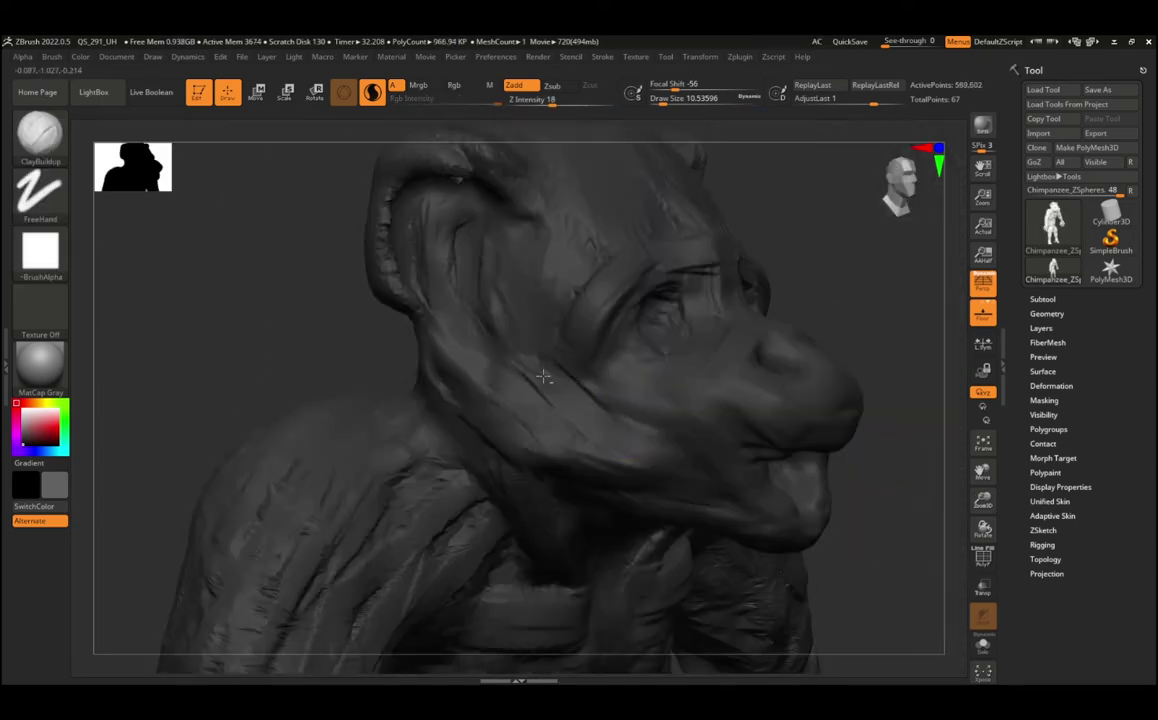
pyautogui.keyDown('shift'); pyautogui.moveTo(543, 380); pyautogui.dragTo(480, 395); pyautogui.keyUp('shift')
pyautogui.moveTo(501, 309)
pyautogui.mouseDown(button='right')
pyautogui.moveTo(551, 506)
pyautogui.moveTo(768, 447)
pyautogui.moveTo(614, 463)
pyautogui.moveTo(652, 509)
pyautogui.moveTo(765, 513)
pyautogui.mouseUp(button='right')
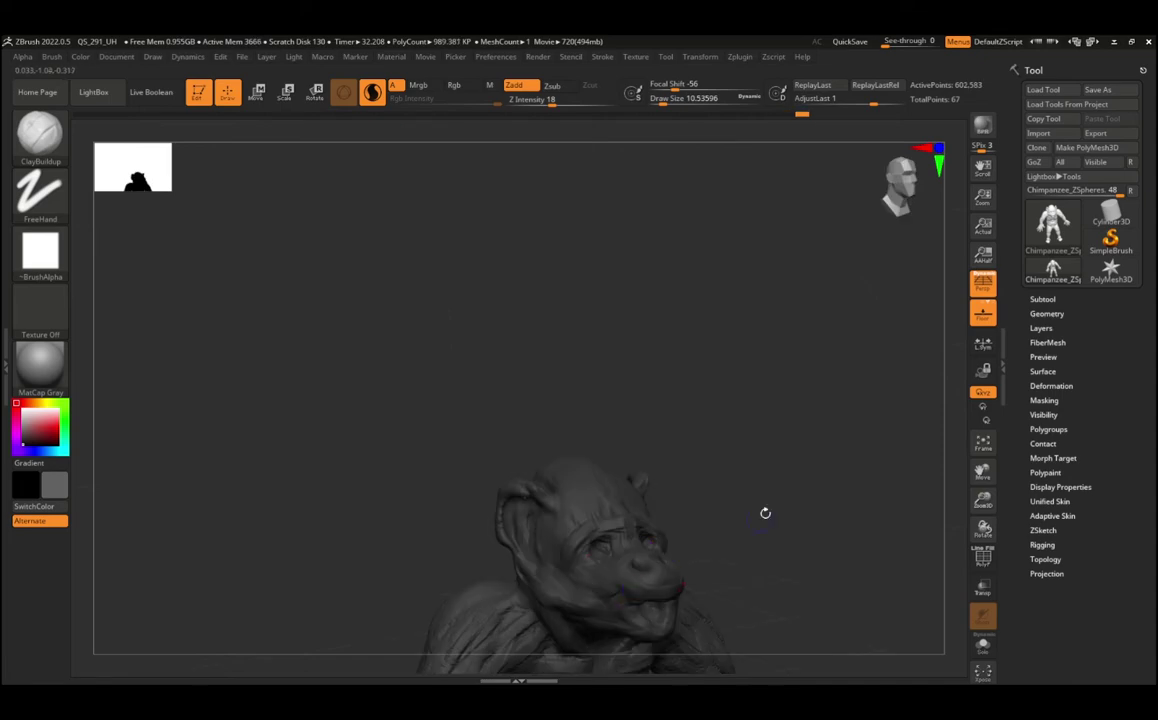
pyautogui.moveTo(631, 574); pyautogui.dragTo(508, 441, button='right')
pyautogui.keyDown('shift'); pyautogui.moveTo(508, 441); pyautogui.dragTo(569, 421); pyautogui.keyUp('shift')
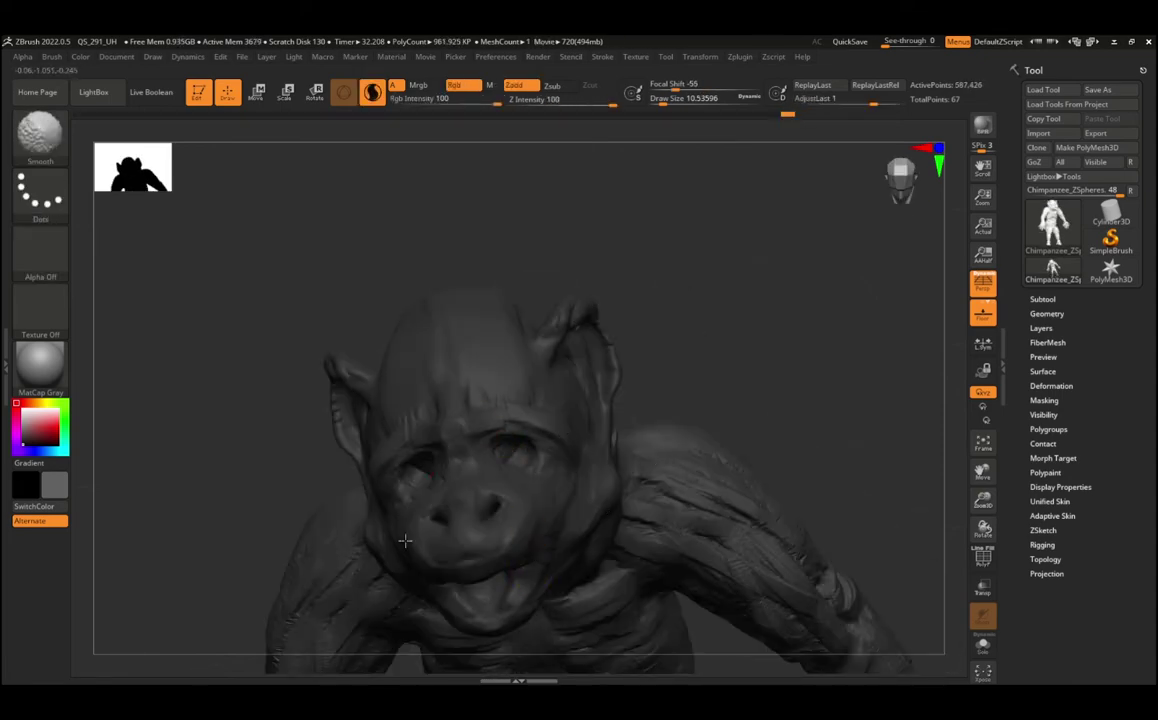
# Step: Choose IMM Primitives with the sphere and size a sphere eyeball into the eye socket
pyautogui.press('b')
pyautogui.press('i')
pyautogui.press('m')
pyautogui.press('b')
pyautogui.press('i')
pyautogui.press('p')
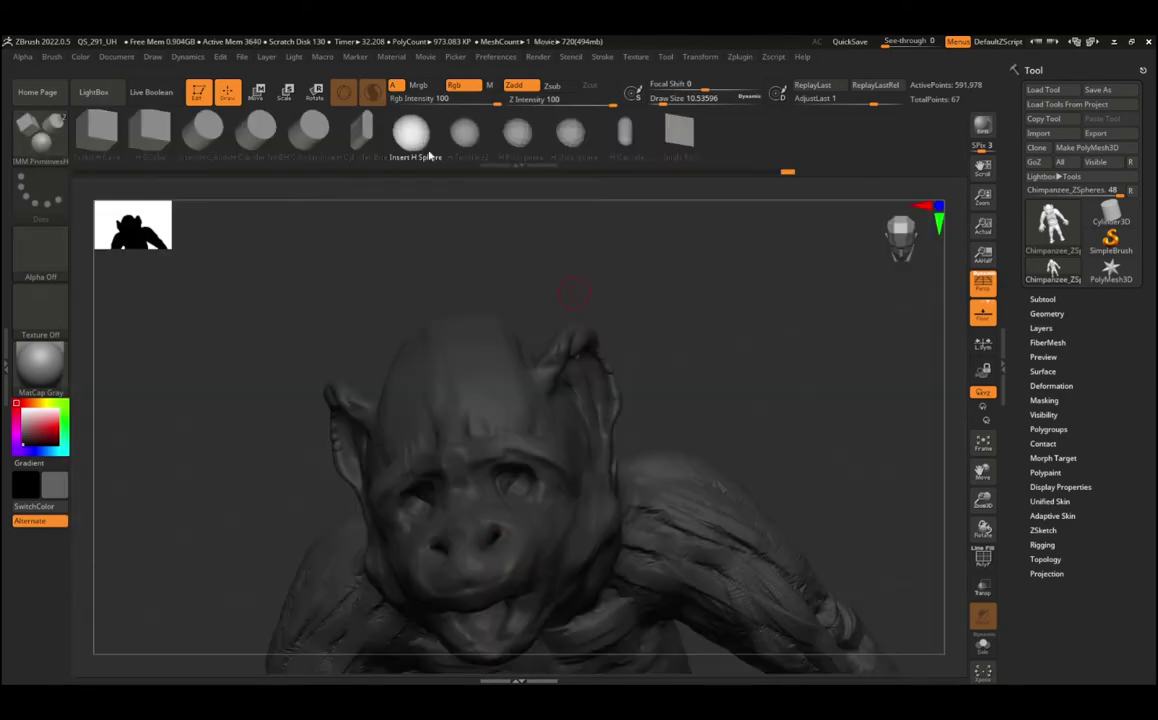
pyautogui.click(508, 499)
pyautogui.click(1042, 299)
pyautogui.moveTo(520, 560)
pyautogui.mouseDown(button='right')
pyautogui.moveTo(437, 552)
pyautogui.moveTo(260, 285)
pyautogui.mouseUp(button='right')
# Step: Return to ClayBuildup, set the colour to white and view the eyeballs from the front
pyautogui.press('b')
pyautogui.press('c')
pyautogui.press('b')
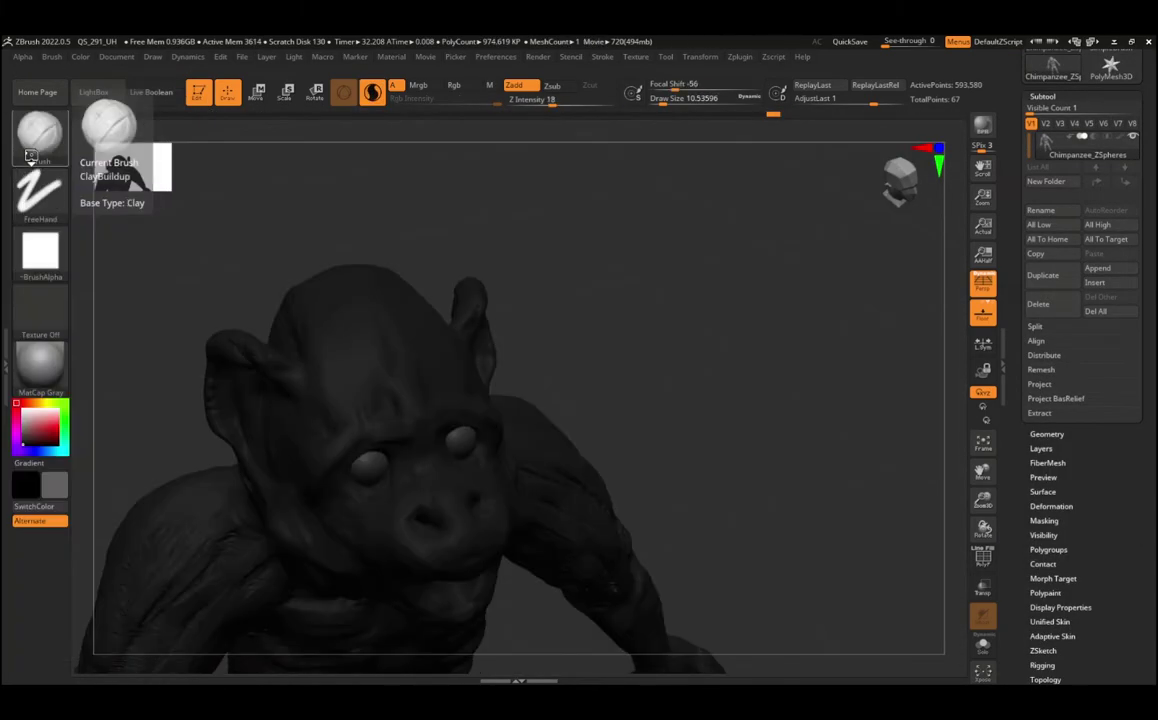
pyautogui.moveTo(30, 410); pyautogui.dragTo(30, 345)
pyautogui.moveTo(300, 460); pyautogui.dragTo(147, 465, button='right')
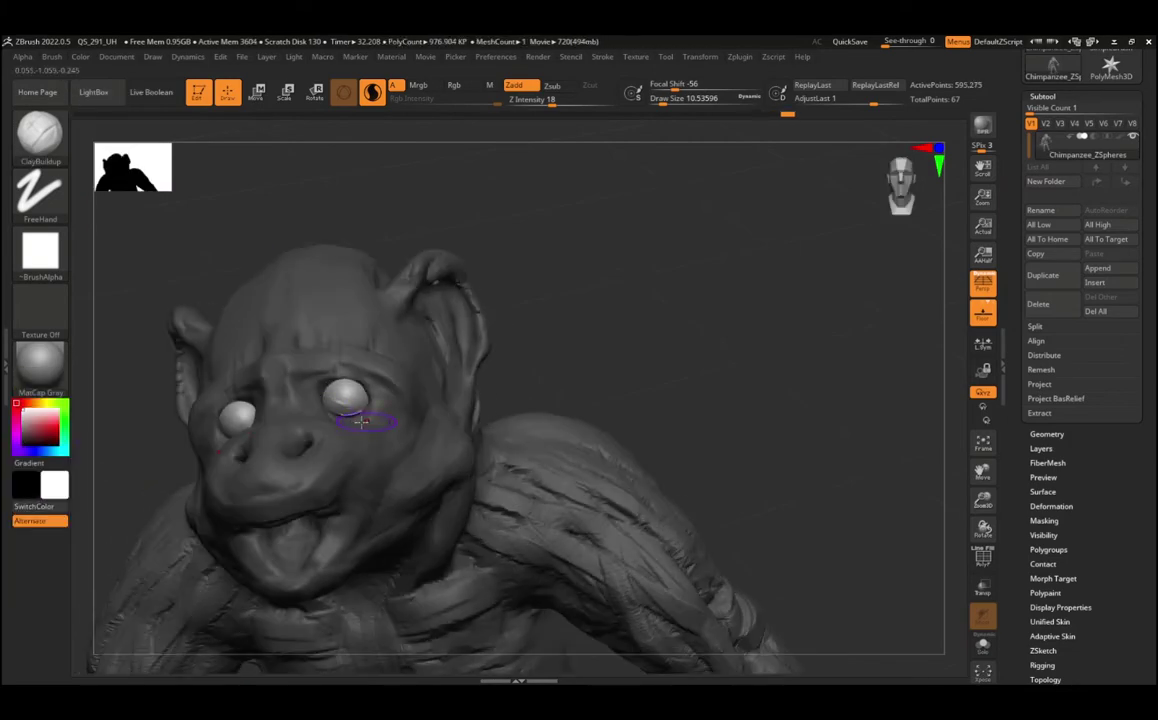
# Step: Switch to the Move brush, then pick the sphere insert brush and dismiss the save prompt
pyautogui.press('b')
pyautogui.press('m')
pyautogui.press('v')
pyautogui.scroll(3, 1138, 214)
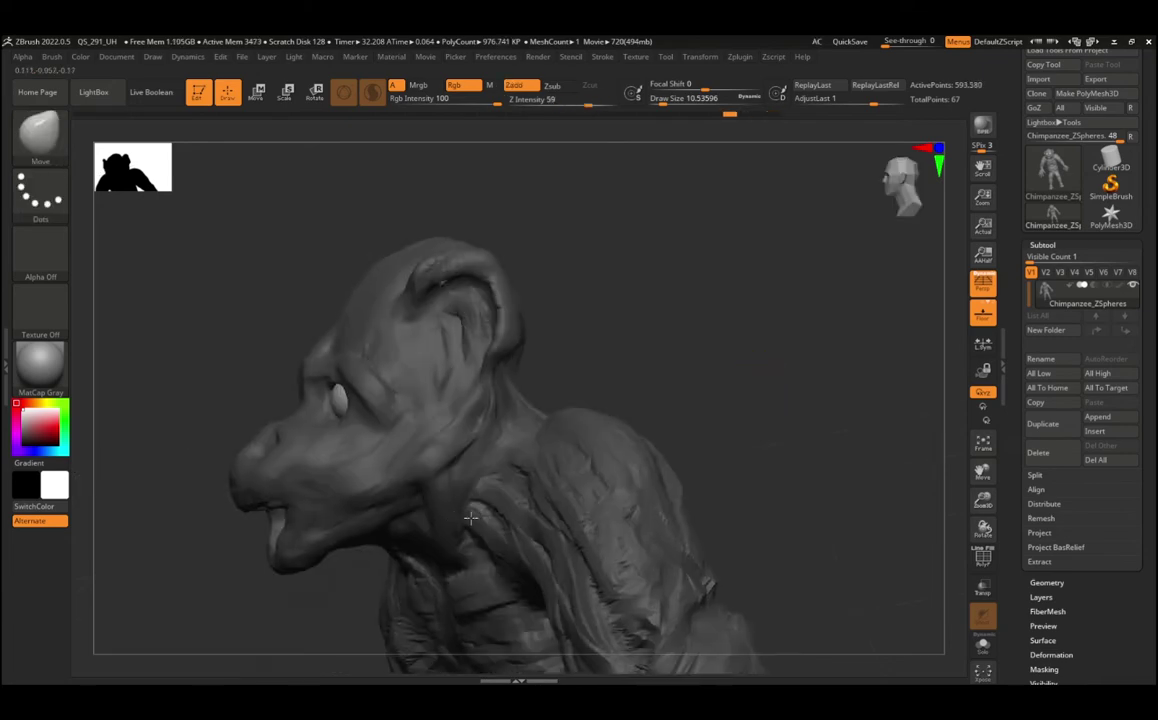
pyautogui.click(38, 150)
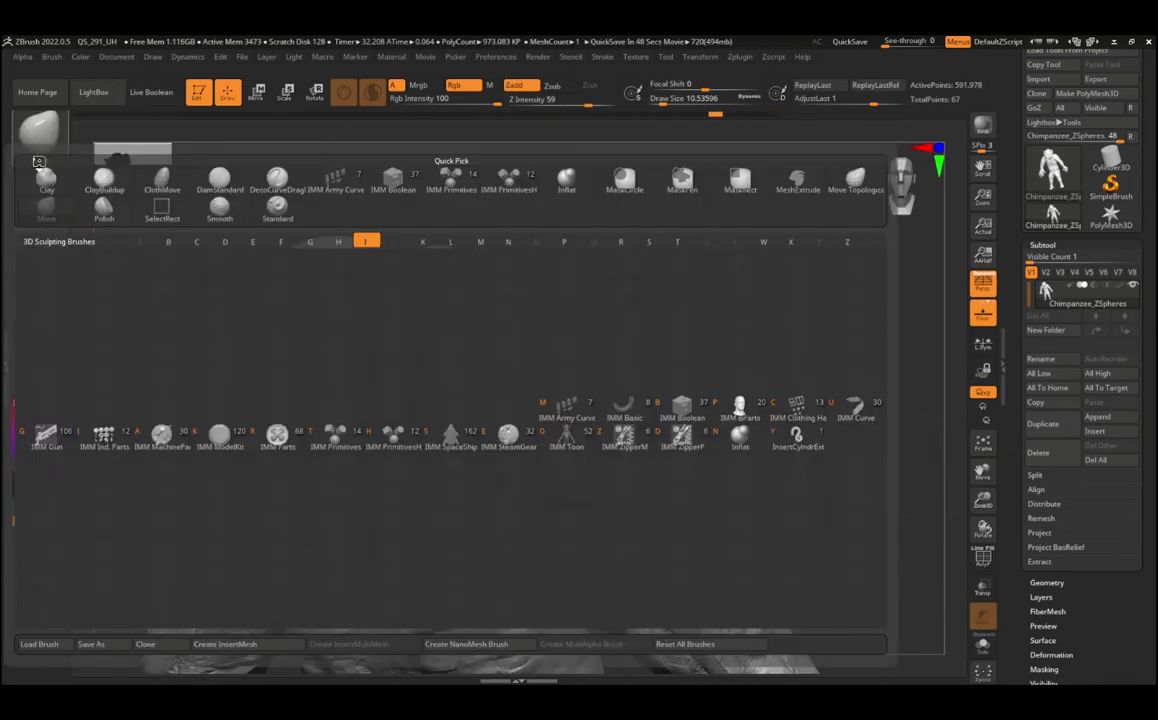
pyautogui.press('h')
pyautogui.press('a')
pyautogui.click(322, 507)
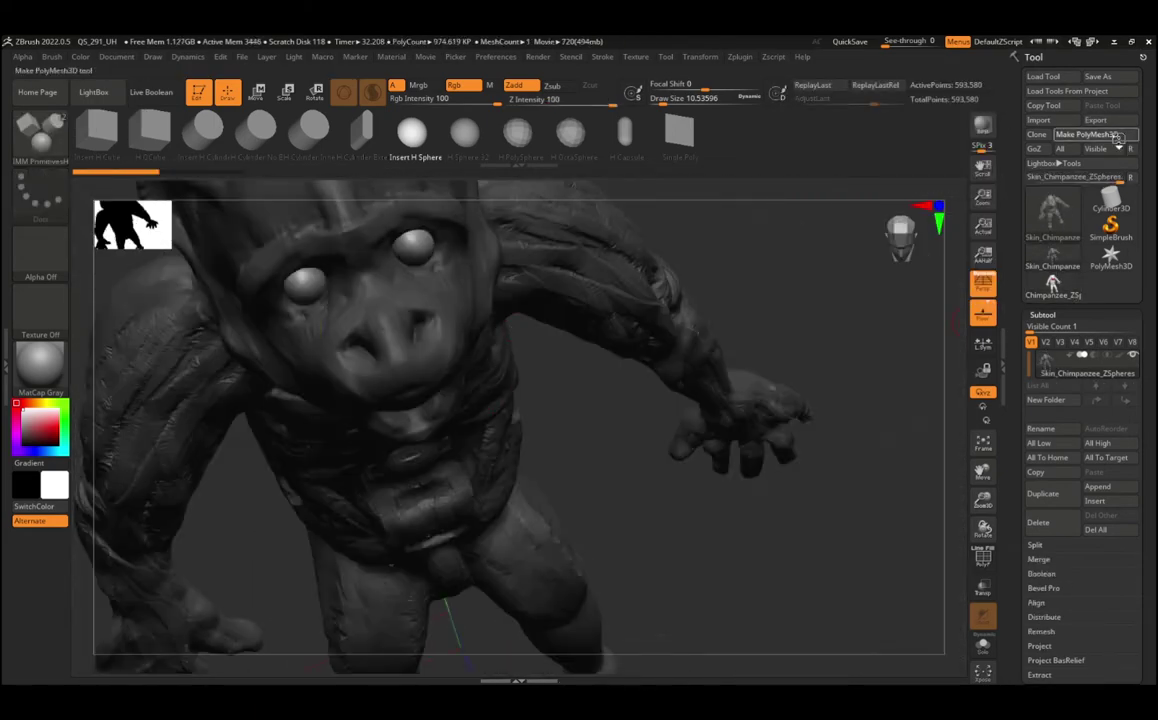
# Step: Convert the skinned chimp with Make PolyMesh3D and inspect the face close up
pyautogui.click(1117, 137)
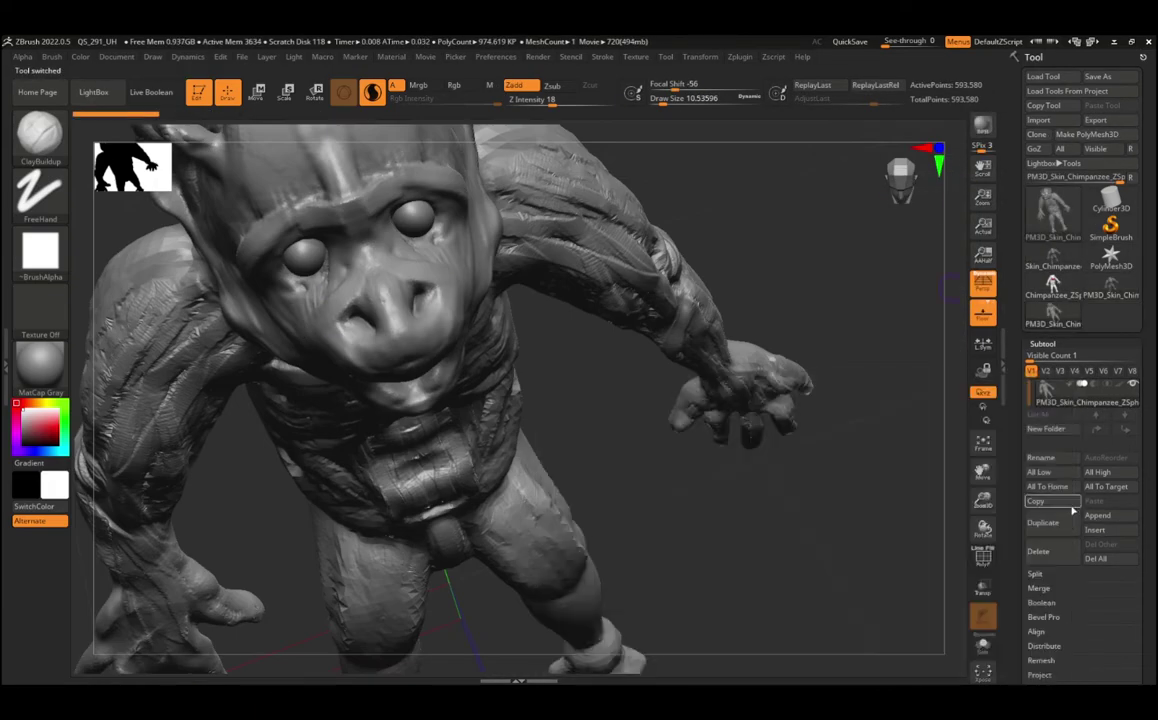
pyautogui.keyDown('ctrl'); pyautogui.keyDown('shift'); pyautogui.click(456, 241); pyautogui.keyUp('shift'); pyautogui.keyUp('ctrl')
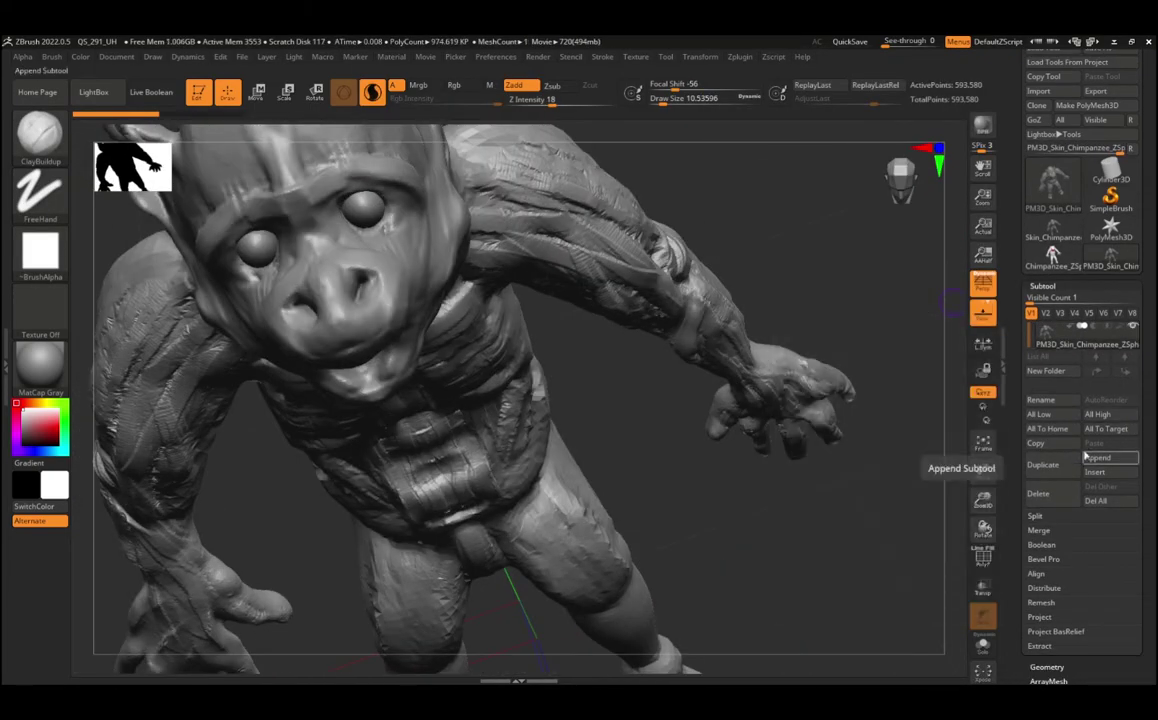
pyautogui.moveTo(860, 470); pyautogui.dragTo(415, 300)
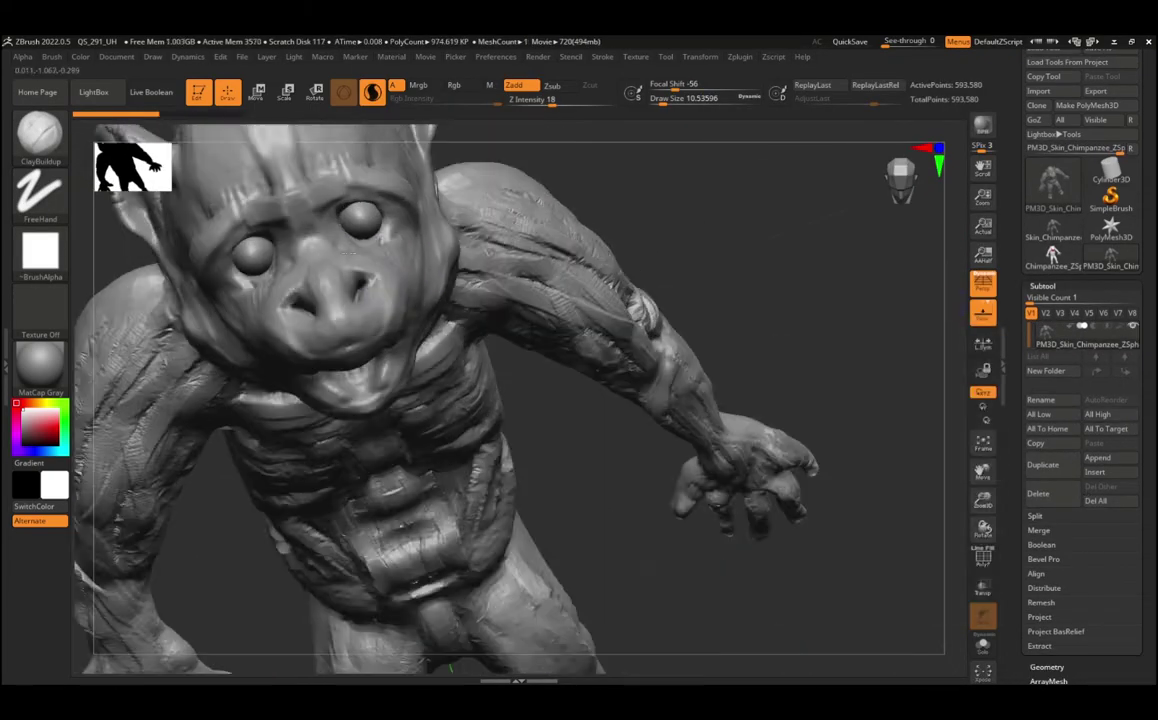
pyautogui.moveTo(398, 110); pyautogui.dragTo(1004, 238)
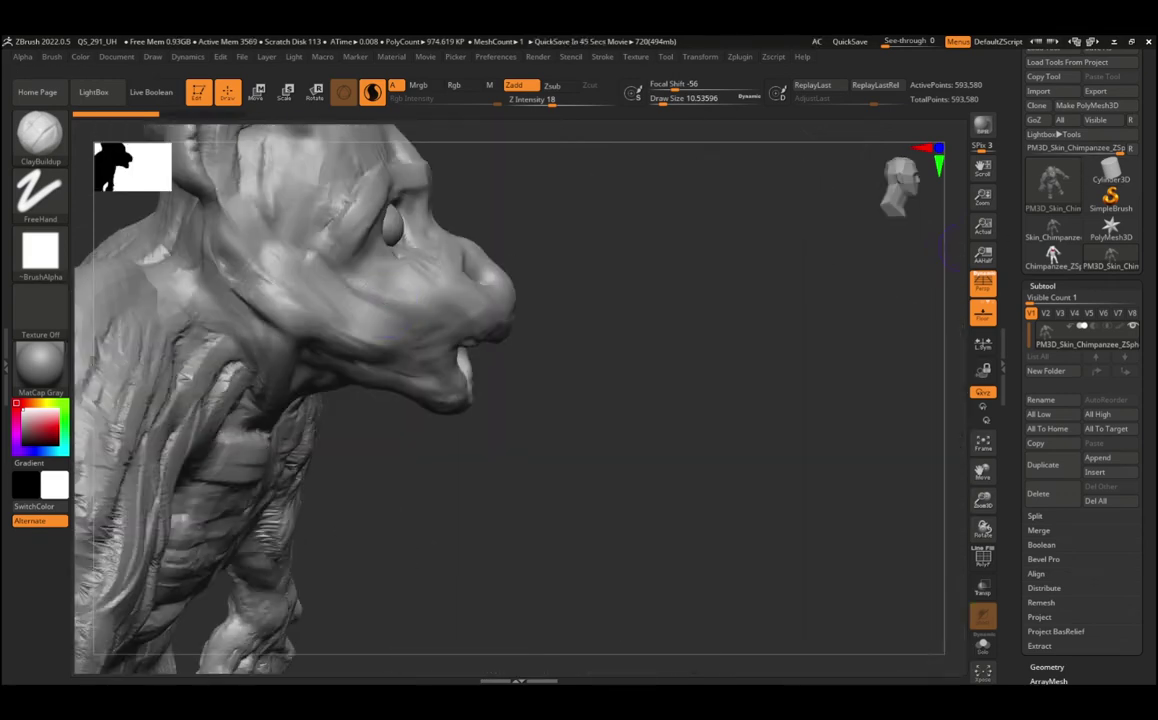
pyautogui.press('b')
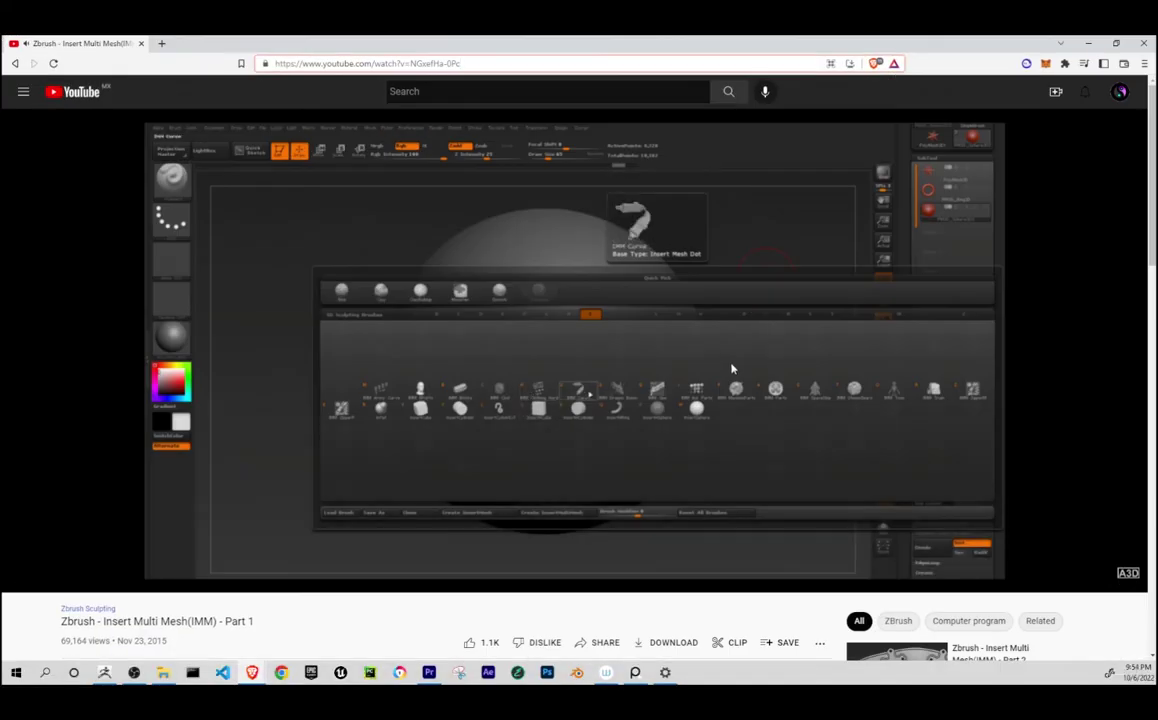
# Step: Skip the Insert Multi Mesh tutorial to the sphere demo and pause it, then touch up the hand
pyautogui.click(241, 563)
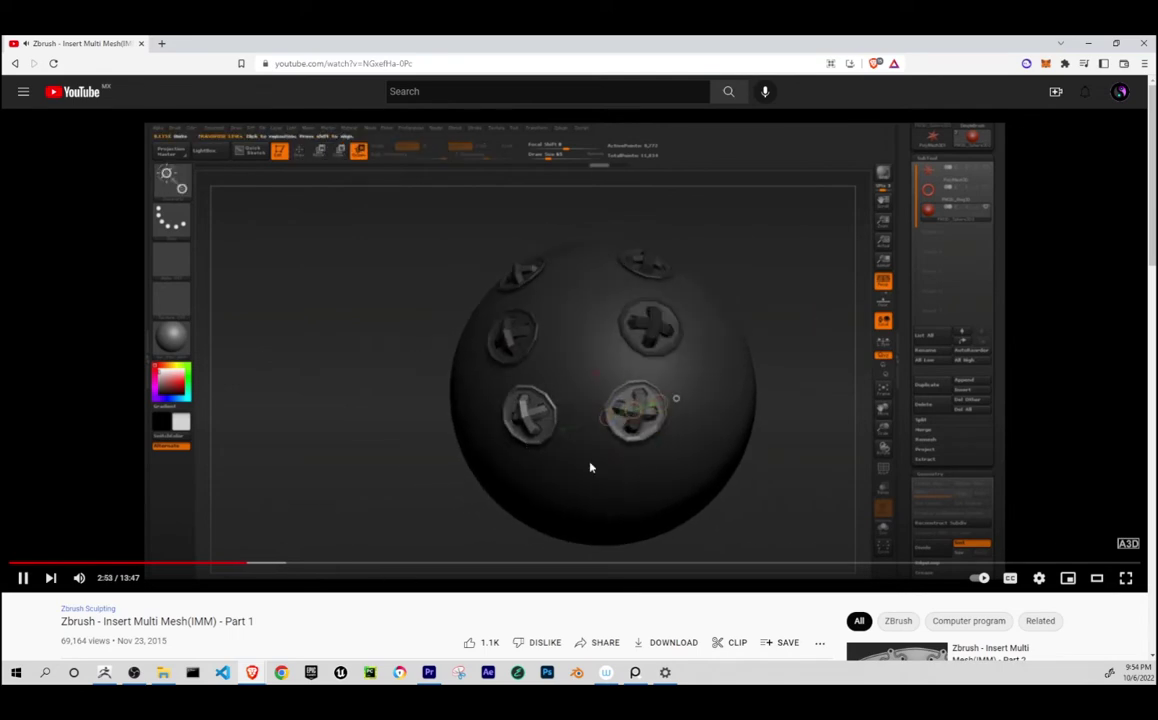
pyautogui.press('Right')
pyautogui.press('Right')
pyautogui.press('Right')
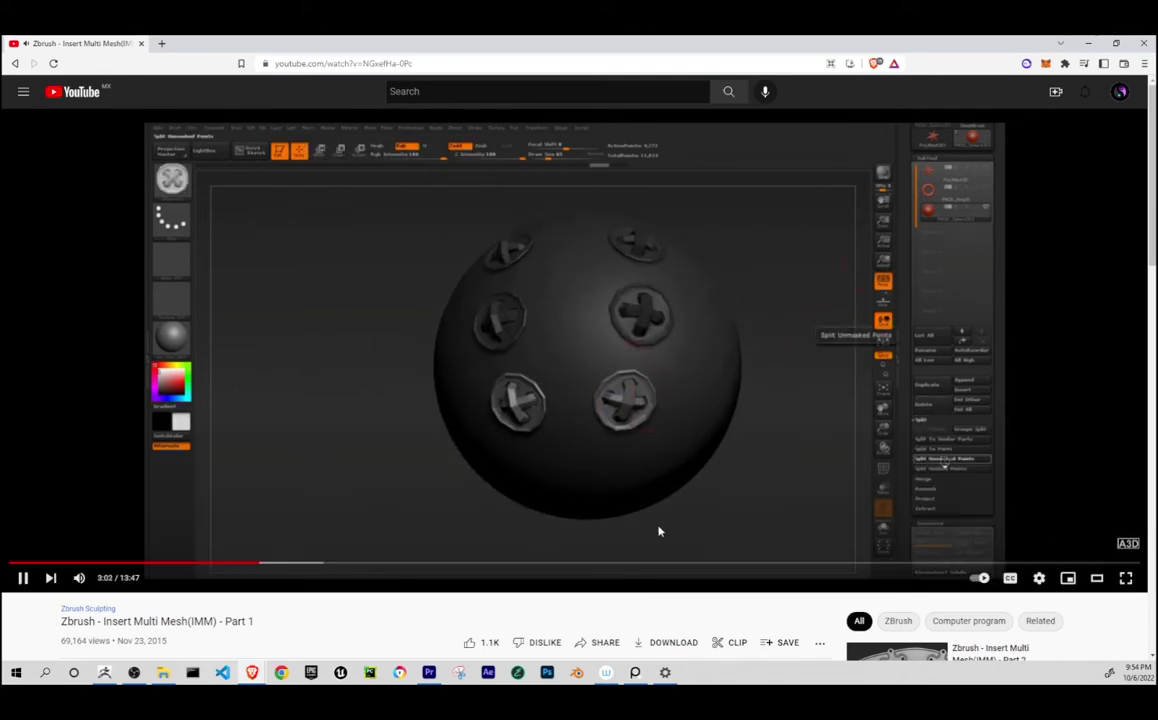
pyautogui.press('k')
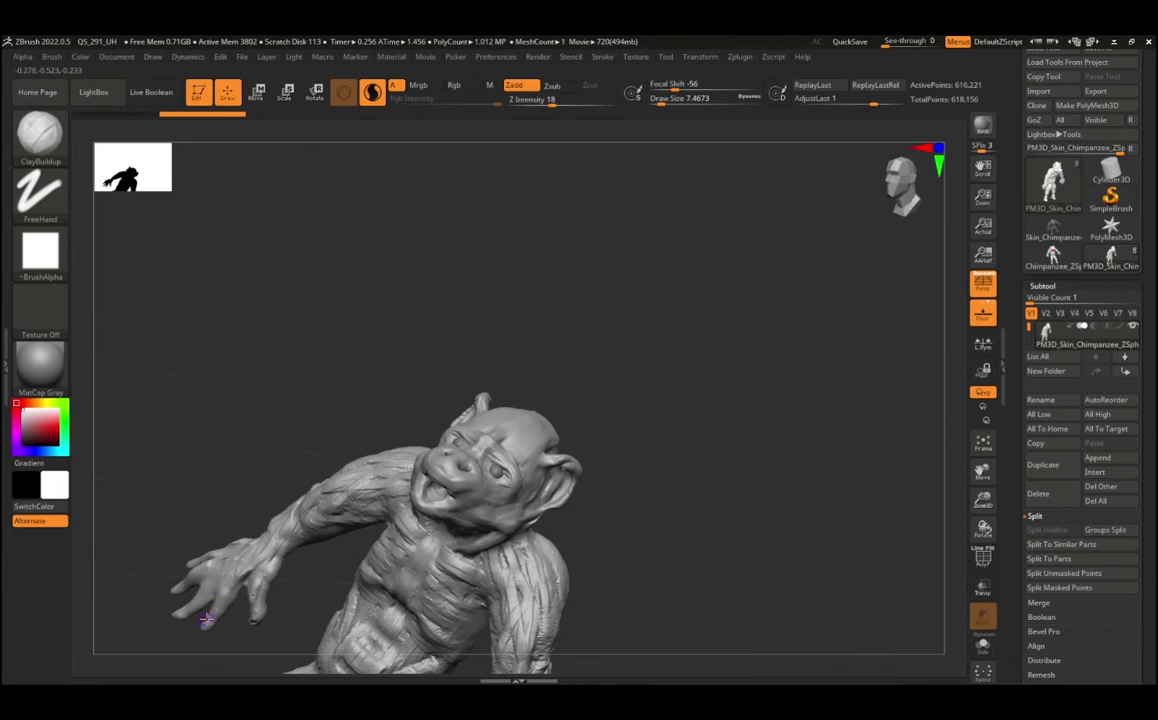
pyautogui.moveTo(206, 619); pyautogui.dragTo(210, 596)
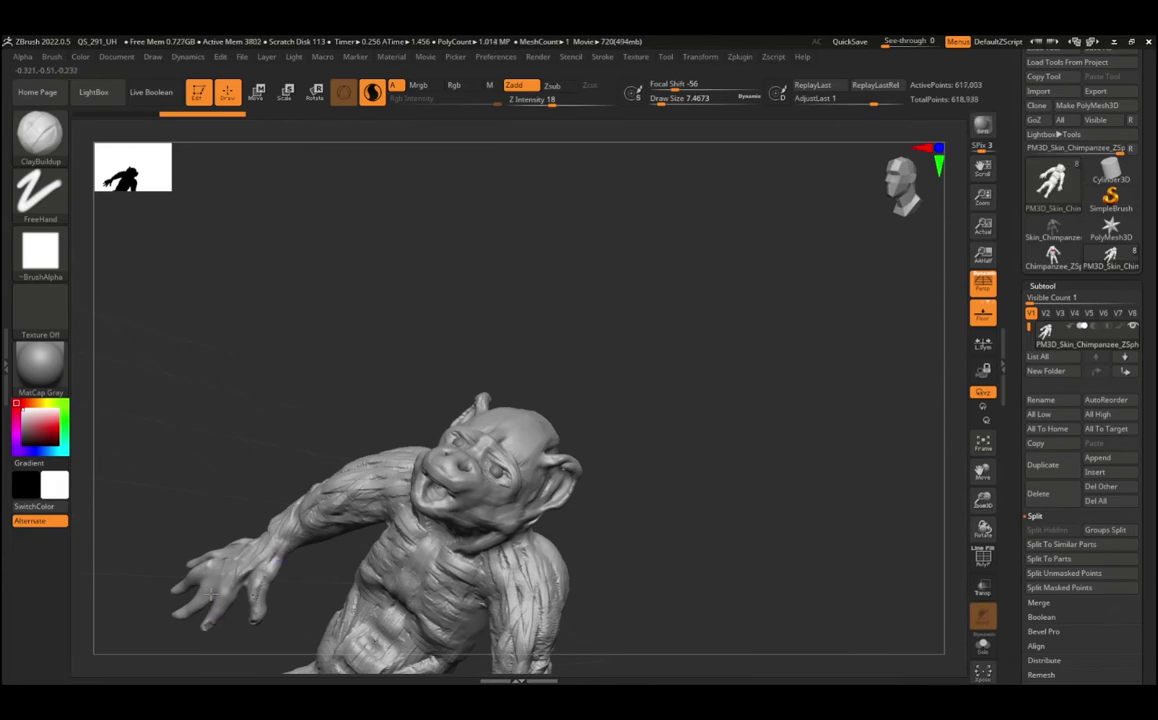
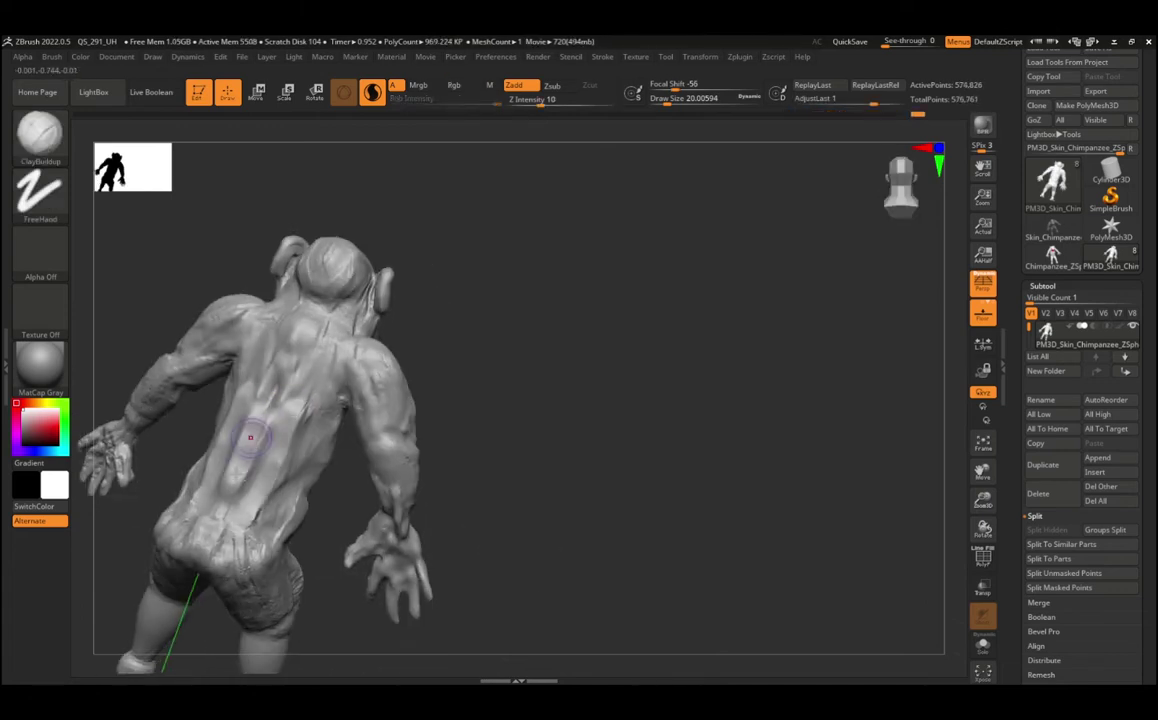
# Step: Add a ClayBuildup stroke down the chimp's lower back
pyautogui.moveTo(280, 350); pyautogui.dragTo(270, 493)
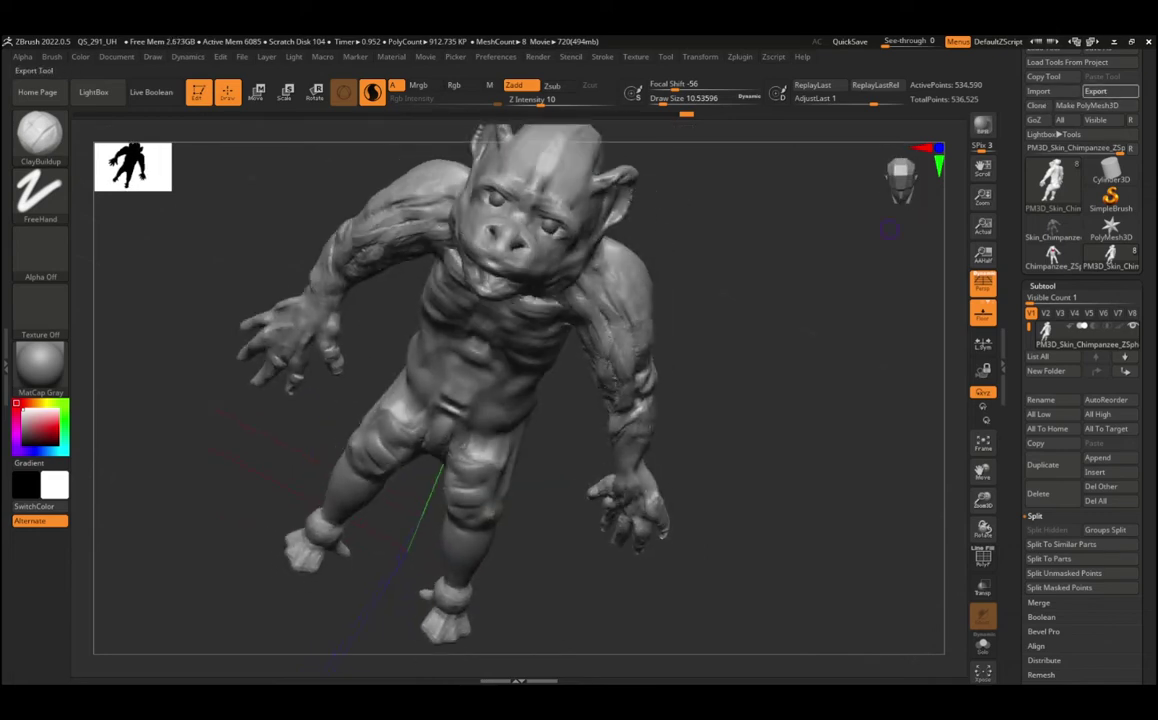
# Step: Record a Turntable movie of the spinning chimp and confirm the save dialog
pyautogui.click(424, 57)
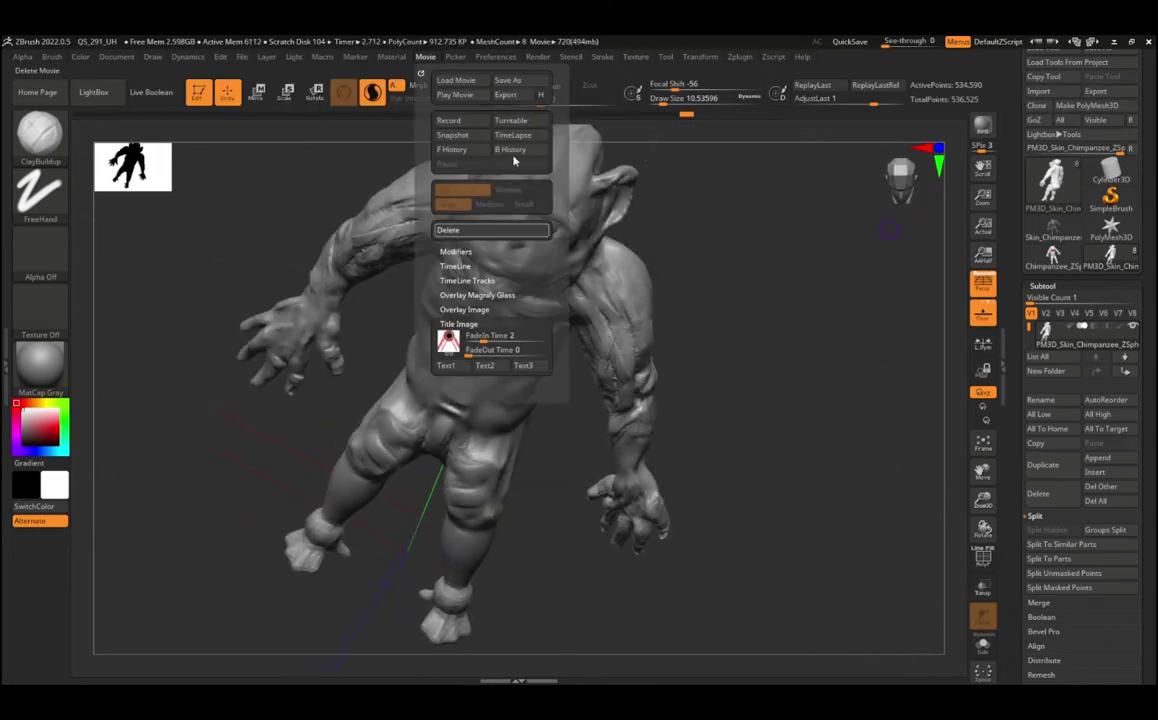
pyautogui.click(511, 120)
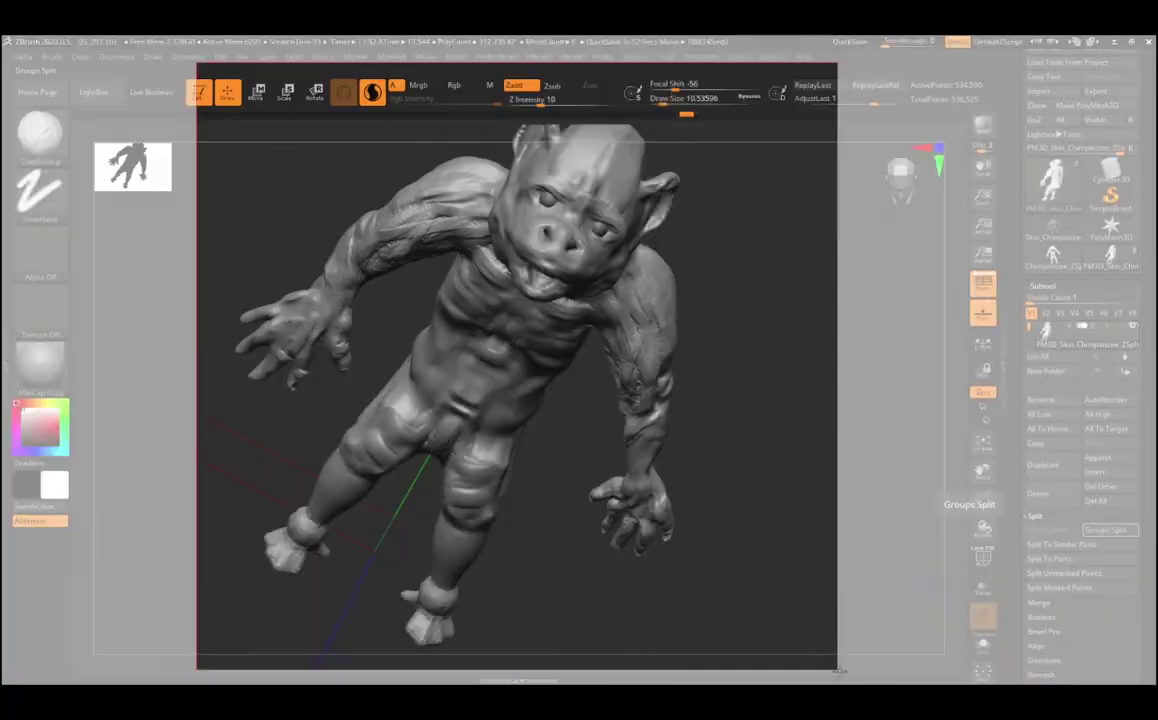
pyautogui.write('Chimp')
pyautogui.press('Return')
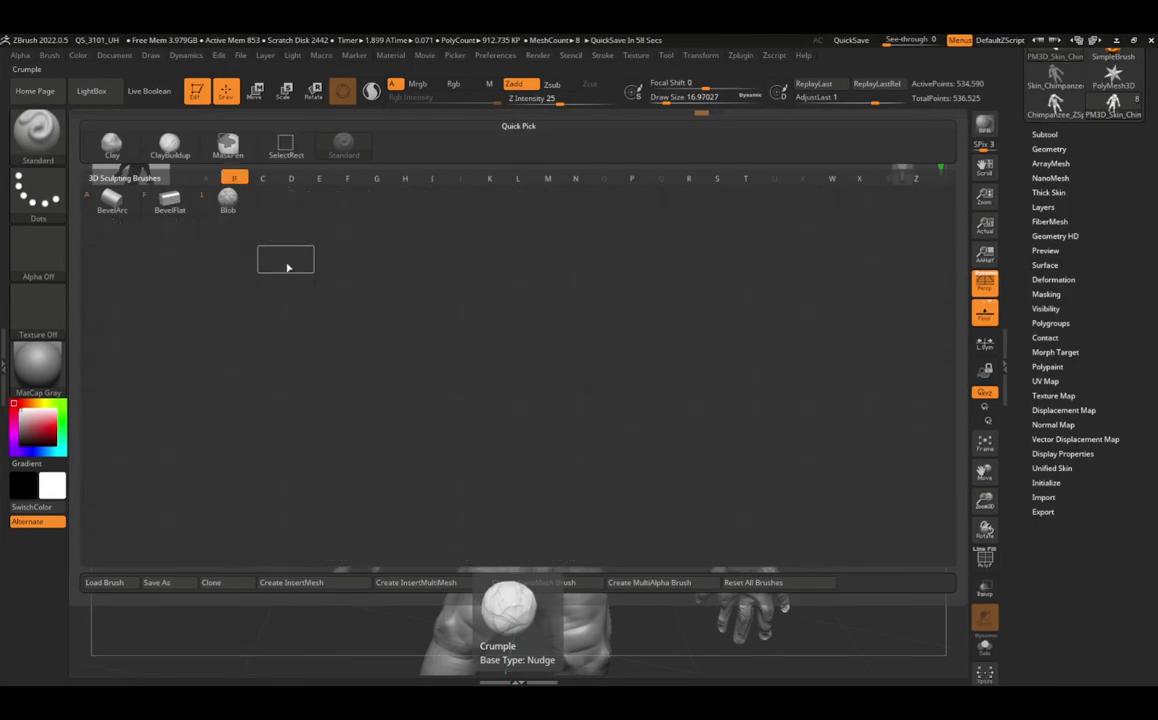
# Step: Enlarge the brush and build up clay across the lower back and waistband
pyautogui.moveTo(690, 98); pyautogui.dragTo(725, 98)
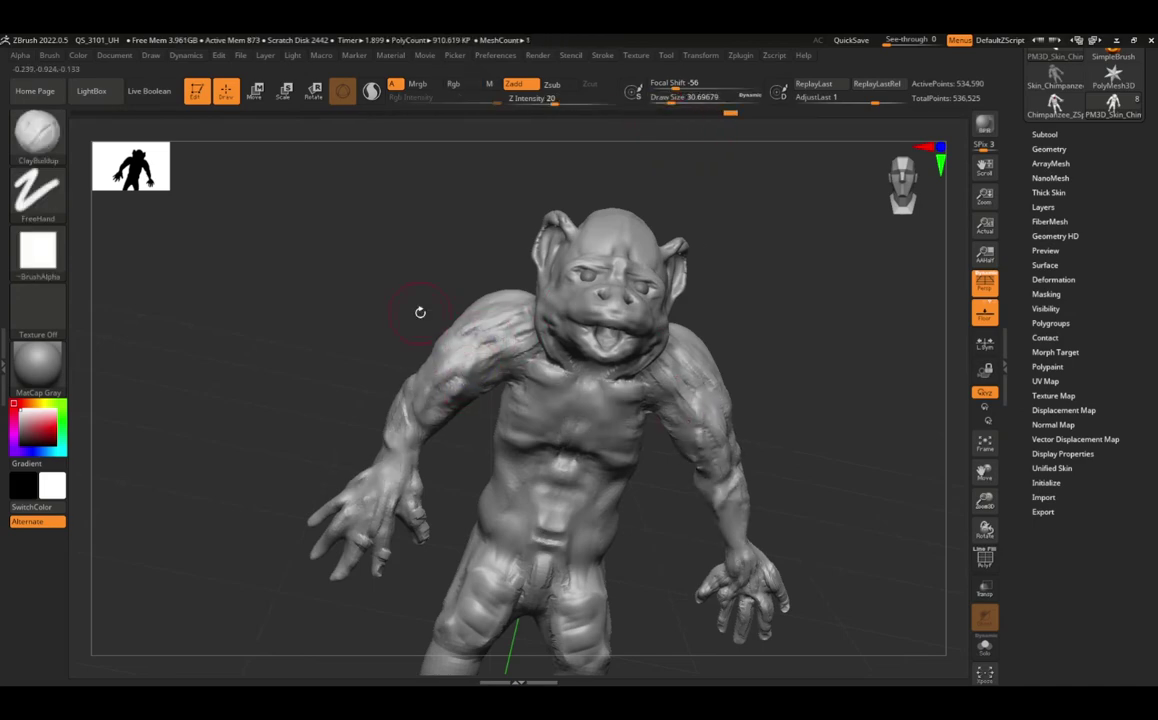
pyautogui.moveTo(434, 625); pyautogui.dragTo(700, 525)
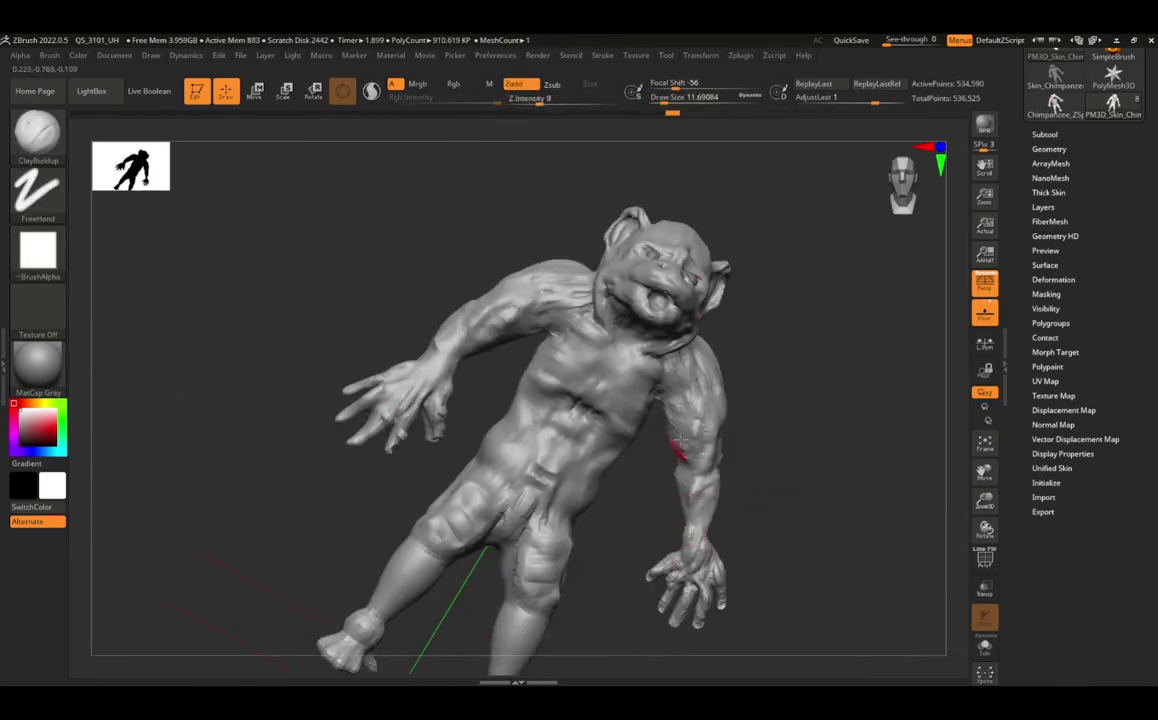
pyautogui.moveTo(497, 347); pyautogui.dragTo(472, 487)
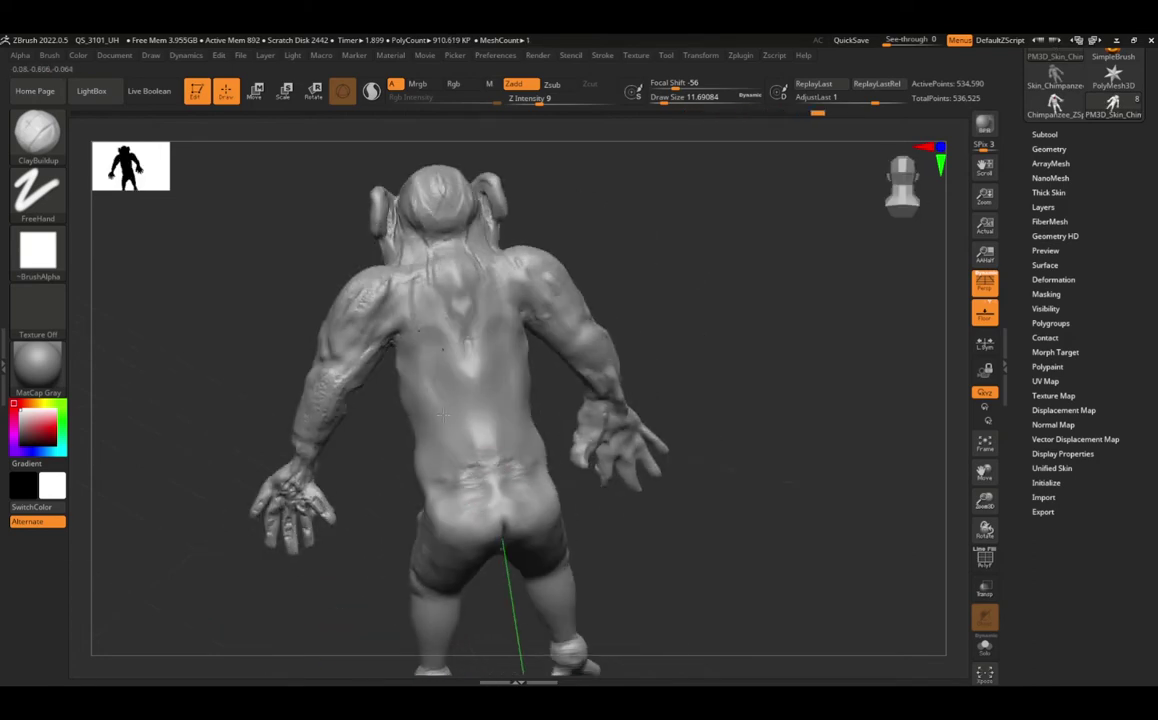
pyautogui.moveTo(562, 503); pyautogui.dragTo(698, 538)
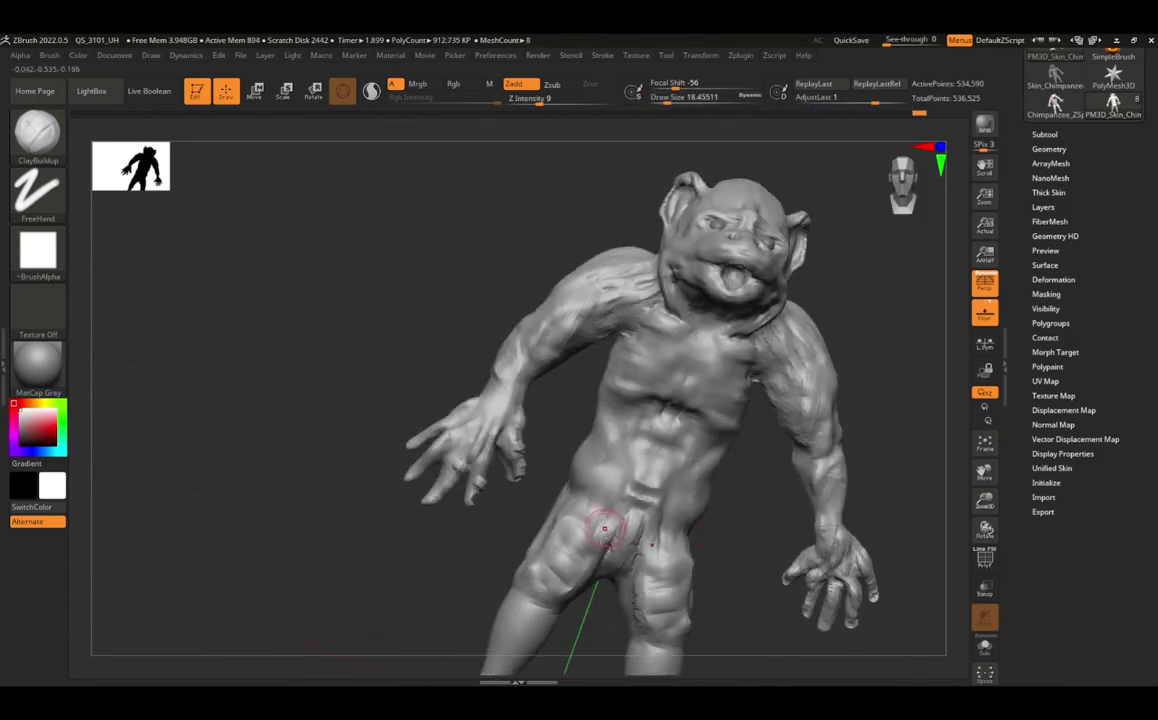
pyautogui.moveTo(590, 430); pyautogui.dragTo(638, 630)
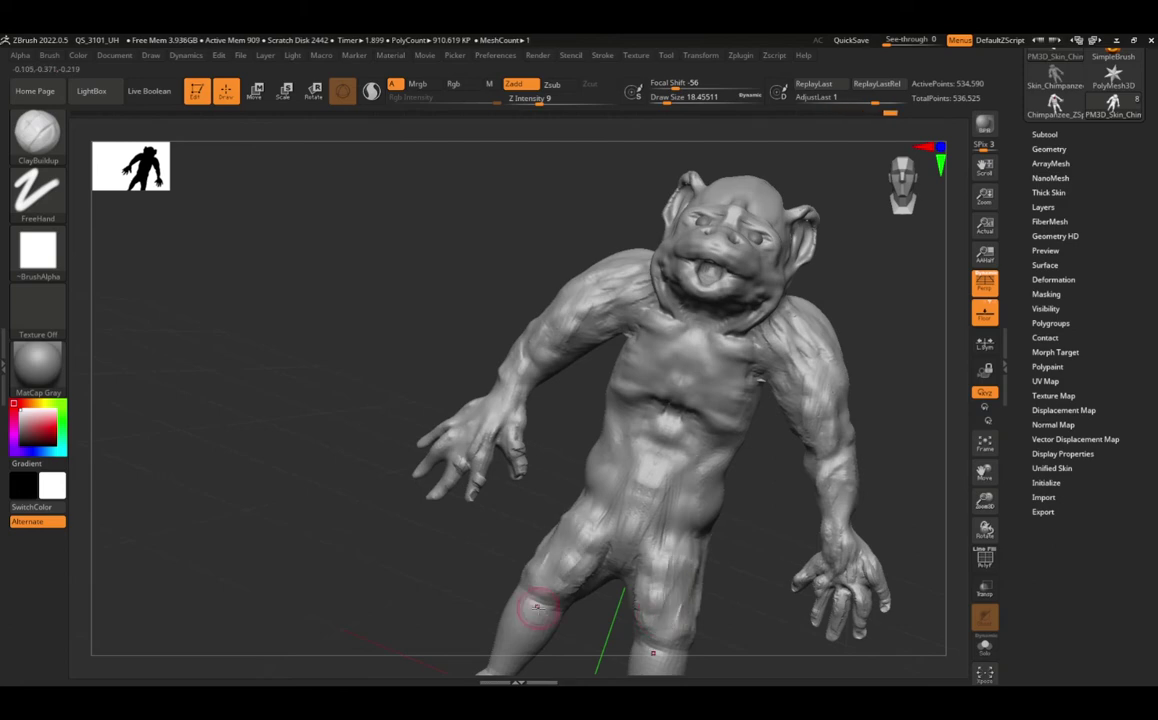
pyautogui.moveTo(530, 600)
pyautogui.mouseDown()
pyautogui.moveTo(548, 563)
pyautogui.moveTo(607, 574)
pyautogui.moveTo(704, 370)
pyautogui.moveTo(698, 523)
pyautogui.moveTo(866, 441)
pyautogui.moveTo(819, 340)
pyautogui.mouseUp()
pyautogui.press('b')
pyautogui.press('m')
pyautogui.press('v')
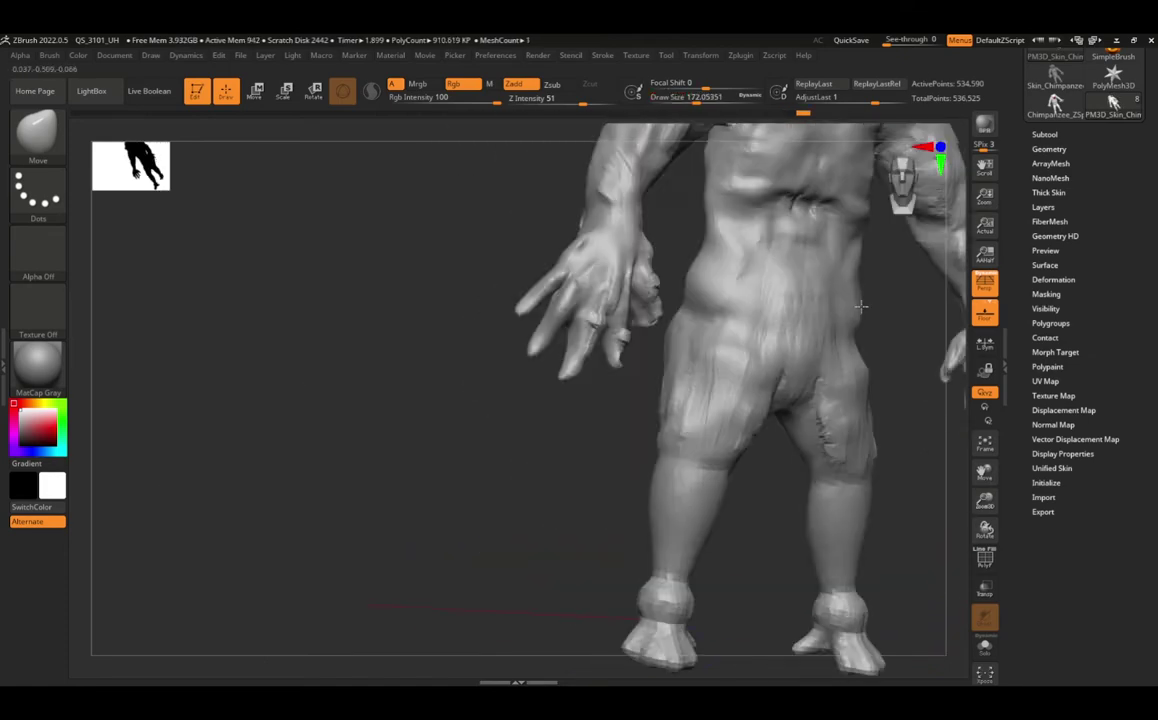
pyautogui.moveTo(819, 340); pyautogui.dragTo(202, 292)
pyautogui.press('b')
pyautogui.press('c')
pyautogui.press('b')
pyautogui.moveTo(673, 463); pyautogui.dragTo(830, 521, button='right')
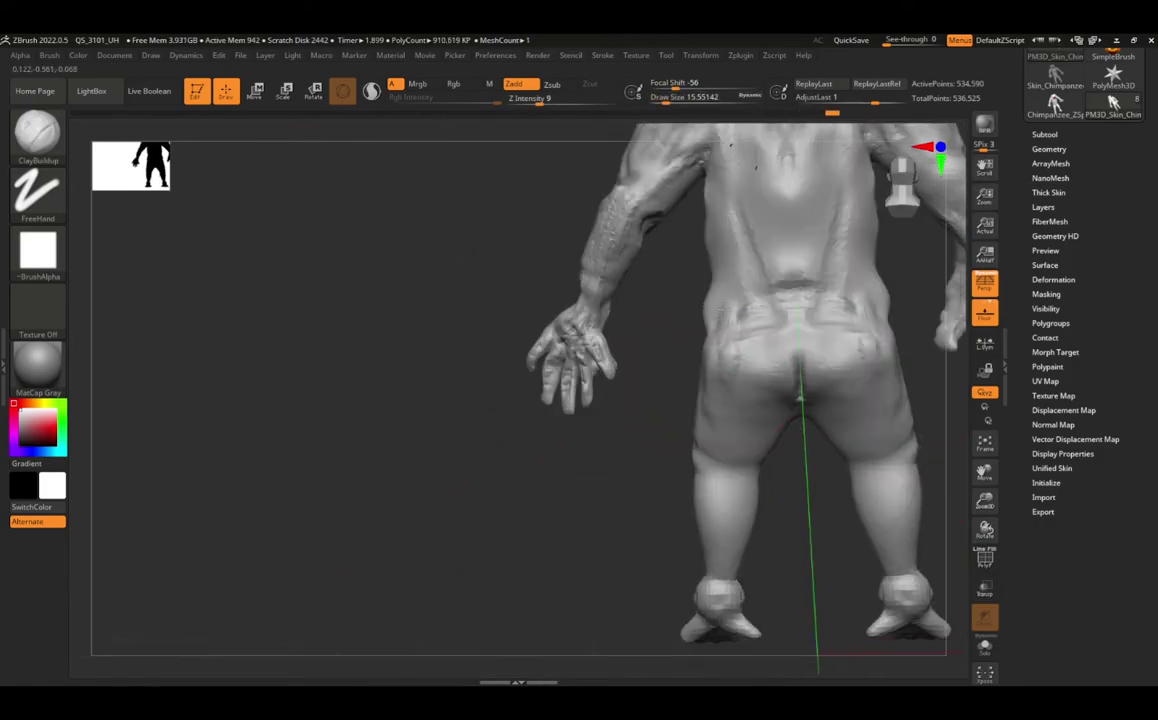
pyautogui.moveTo(785, 292); pyautogui.dragTo(724, 302)
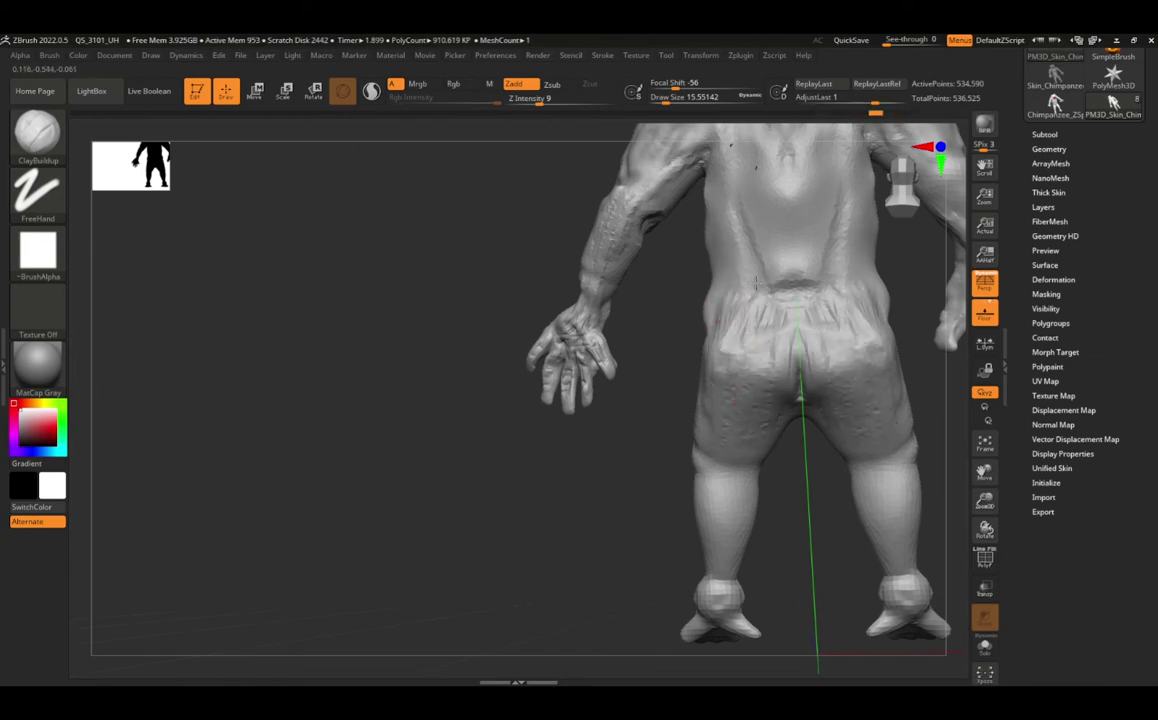
# Step: Sculpt clay along the hip down into the groin with ClayBuildup
pyautogui.moveTo(757, 285); pyautogui.dragTo(677, 543, button='right')
pyautogui.press('b')
pyautogui.press('m')
pyautogui.press('v')
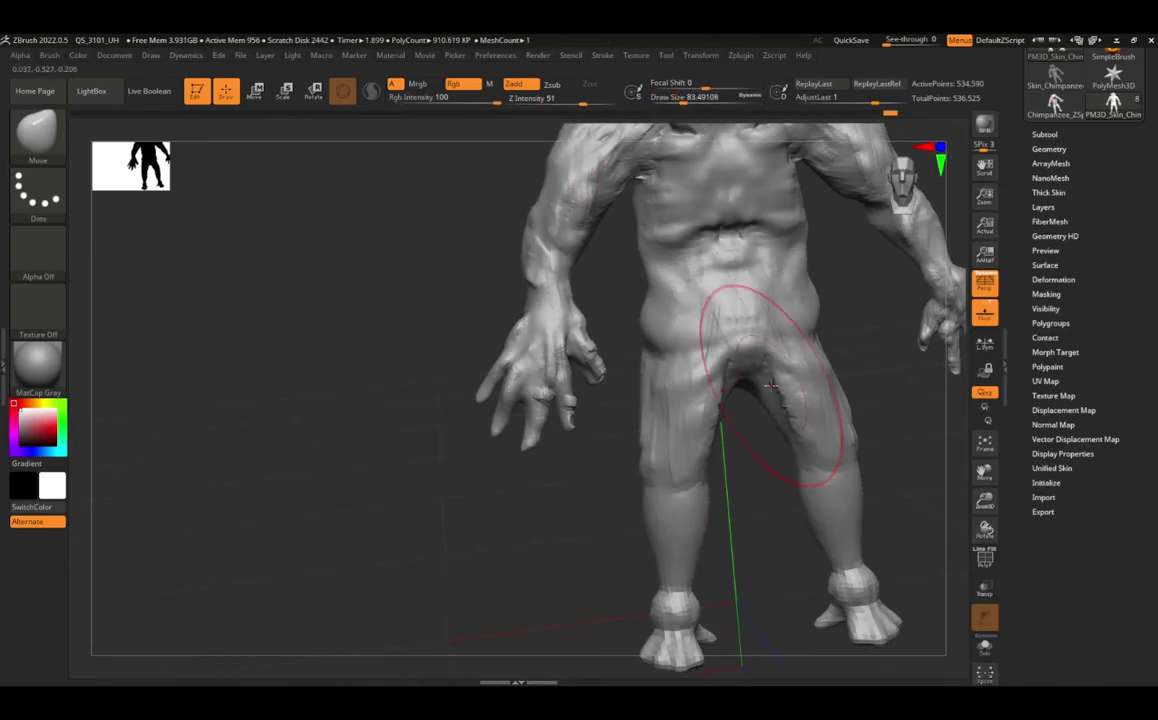
pyautogui.moveTo(770, 384); pyautogui.dragTo(436, 480, button='right')
pyautogui.press('b')
pyautogui.press('c')
pyautogui.press('b')
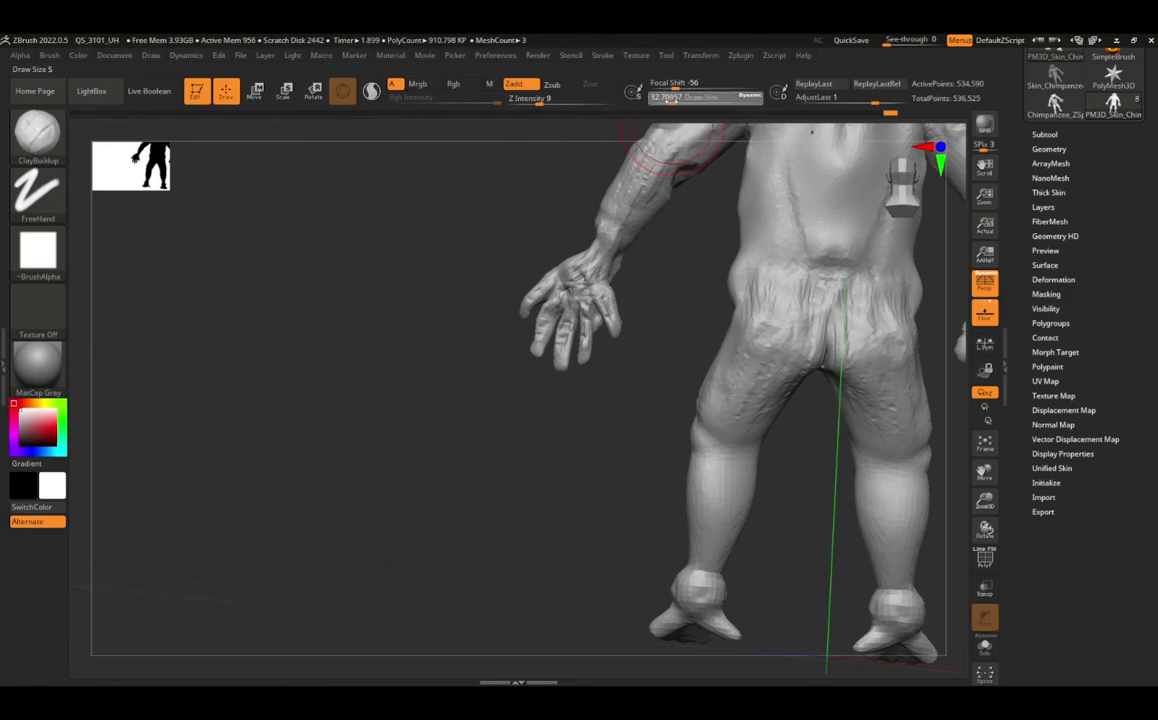
pyautogui.moveTo(780, 300); pyautogui.dragTo(634, 287, button='right')
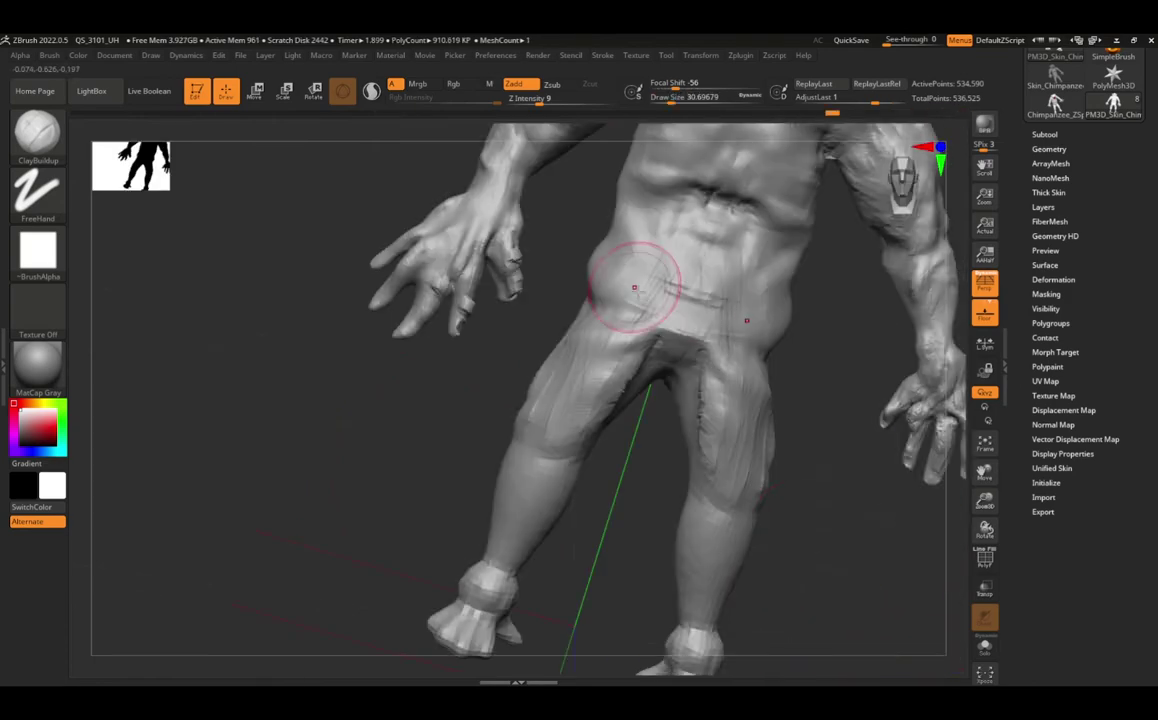
pyautogui.moveTo(634, 287); pyautogui.dragTo(668, 344)
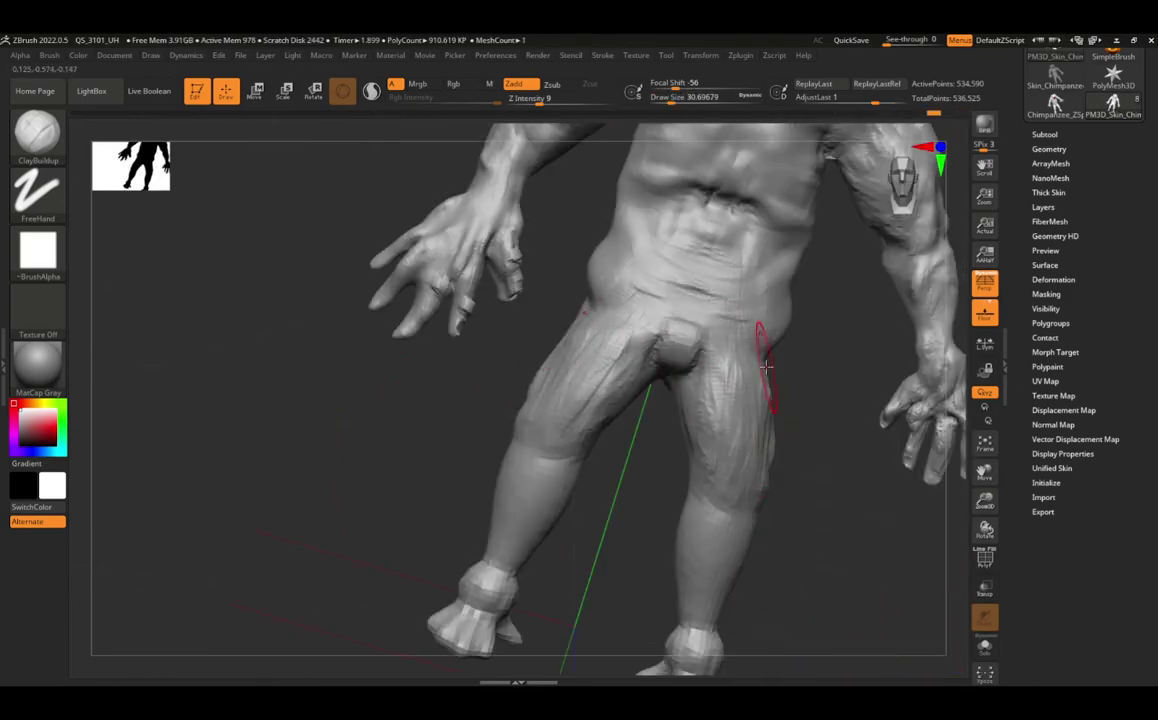
# Step: Select the DamStandard brush and lower Z Intensity to 11
pyautogui.moveTo(750, 336); pyautogui.dragTo(560, 330, button='right')
pyautogui.press('b')
pyautogui.press('d')
pyautogui.press('s')
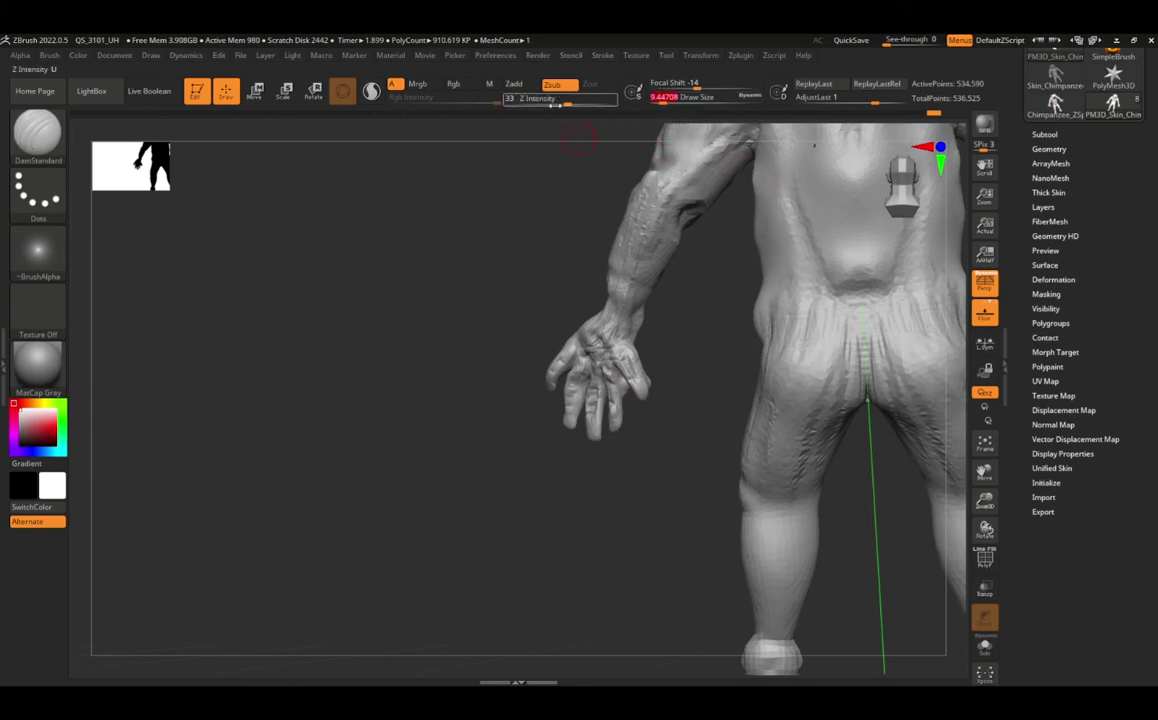
pyautogui.moveTo(552, 104); pyautogui.dragTo(542, 103)
pyautogui.moveTo(560, 330)
pyautogui.mouseDown(button='right')
pyautogui.moveTo(678, 437)
pyautogui.moveTo(574, 478)
pyautogui.moveTo(685, 560)
pyautogui.mouseUp(button='right')
# Step: Switch between the Move and Smooth brushes while bringing the legs and feet into view
pyautogui.press('b')
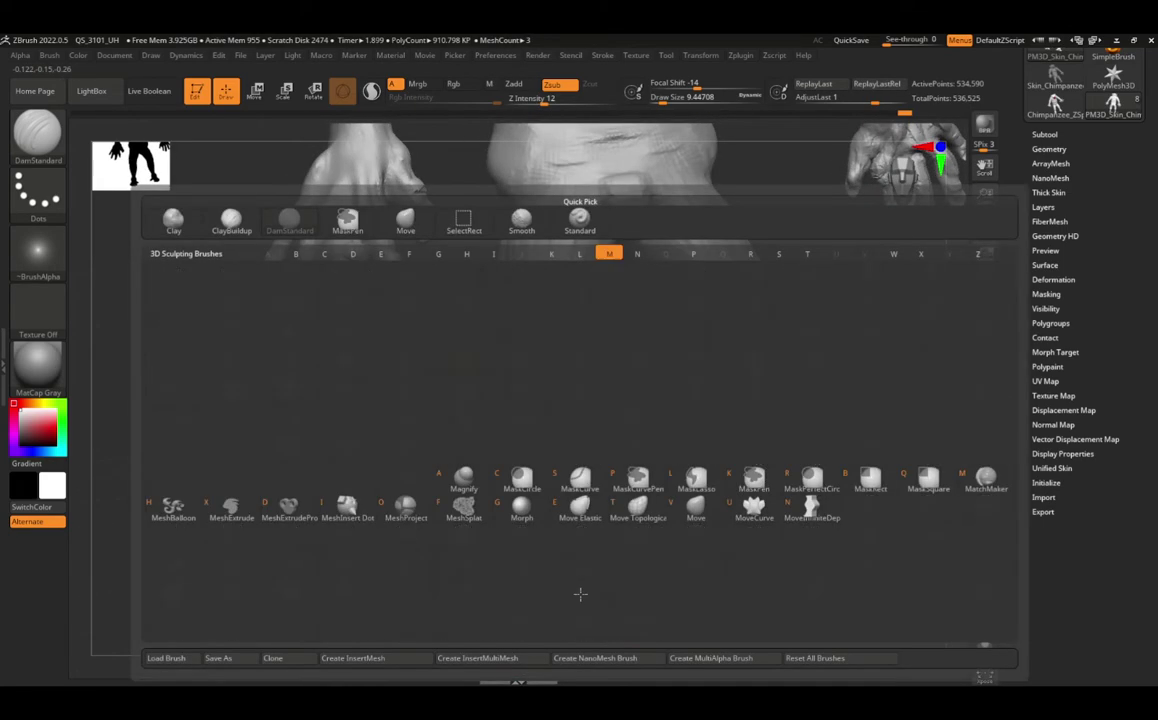
pyautogui.press('m')
pyautogui.press('v')
pyautogui.moveTo(518, 620)
pyautogui.mouseDown(button='right')
pyautogui.moveTo(555, 597)
pyautogui.moveTo(646, 613)
pyautogui.mouseUp(button='right')
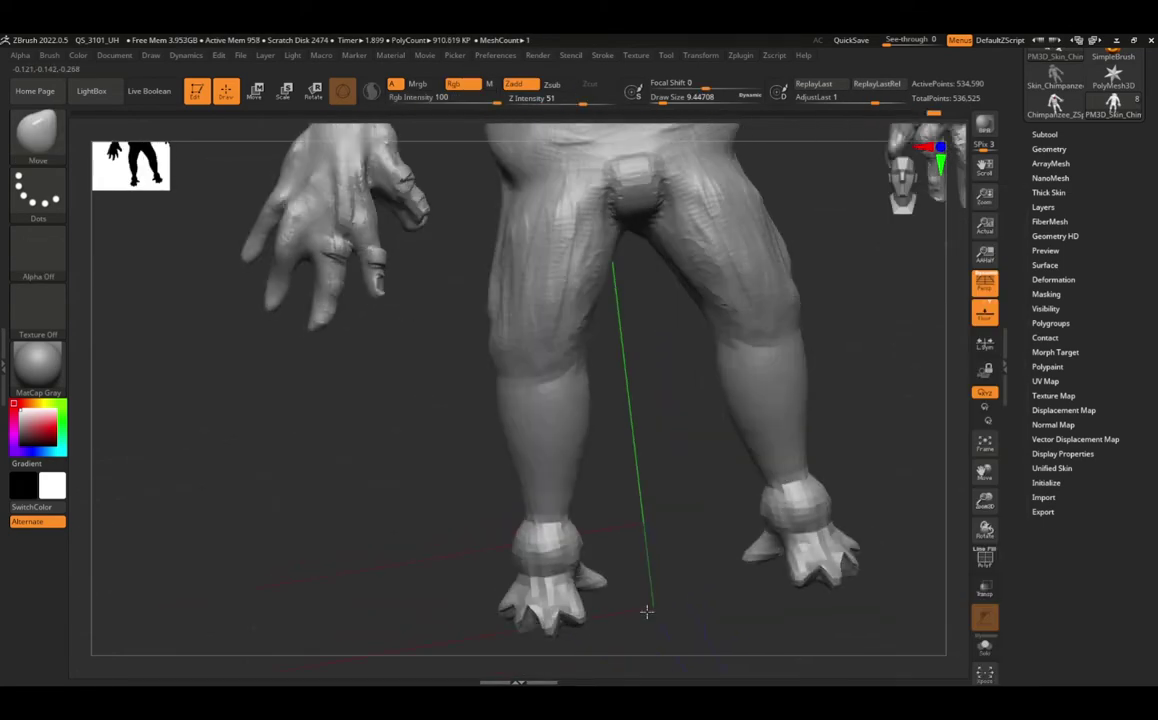
pyautogui.press('b')
pyautogui.press('s')
pyautogui.press('m')
pyautogui.moveTo(507, 627); pyautogui.dragTo(524, 499, button='right')
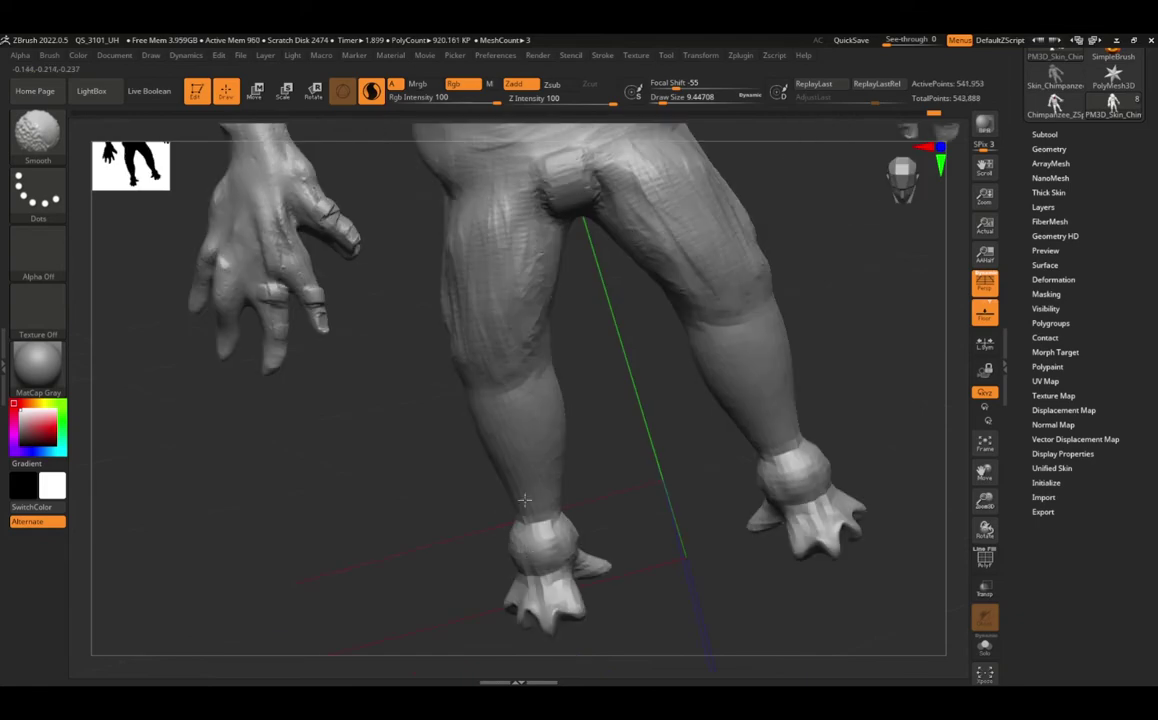
# Step: Select Move Topologic, then smooth the left foot and zoom in on the ankle
pyautogui.press('b')
pyautogui.press('m')
pyautogui.press('t')
pyautogui.moveTo(541, 384); pyautogui.dragTo(584, 635, button='right')
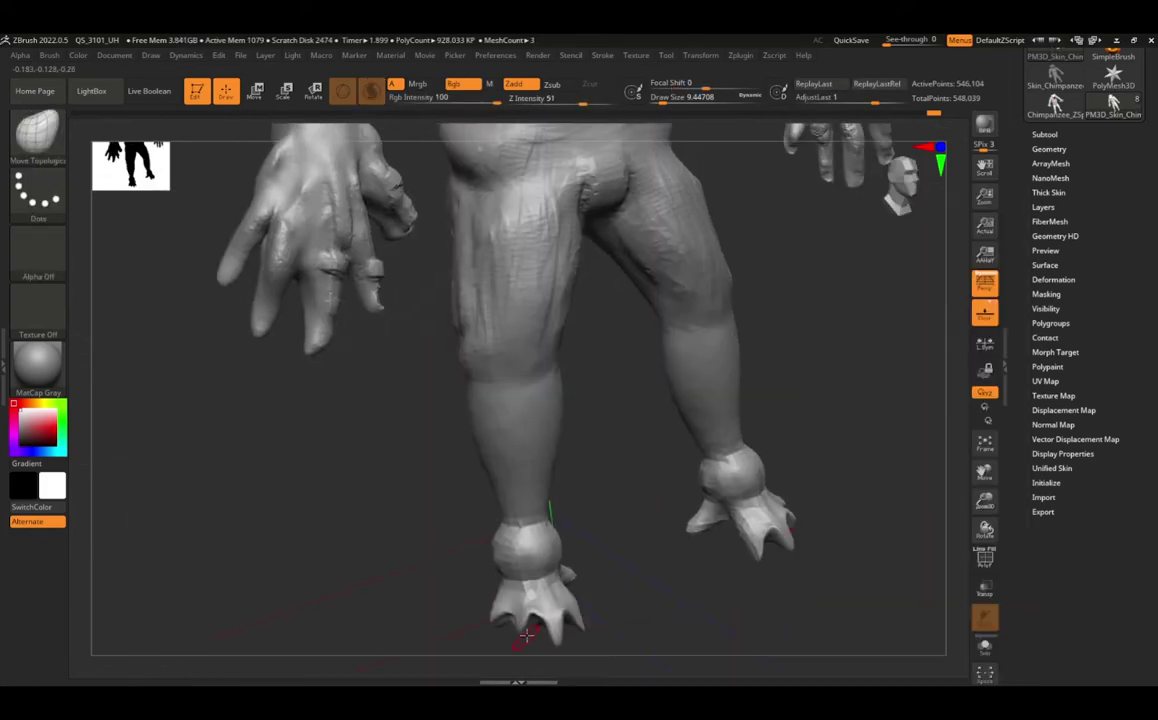
pyautogui.moveTo(511, 667)
pyautogui.mouseDown(button='right')
pyautogui.moveTo(670, 594)
pyautogui.moveTo(530, 610)
pyautogui.moveTo(478, 556)
pyautogui.mouseUp(button='right')
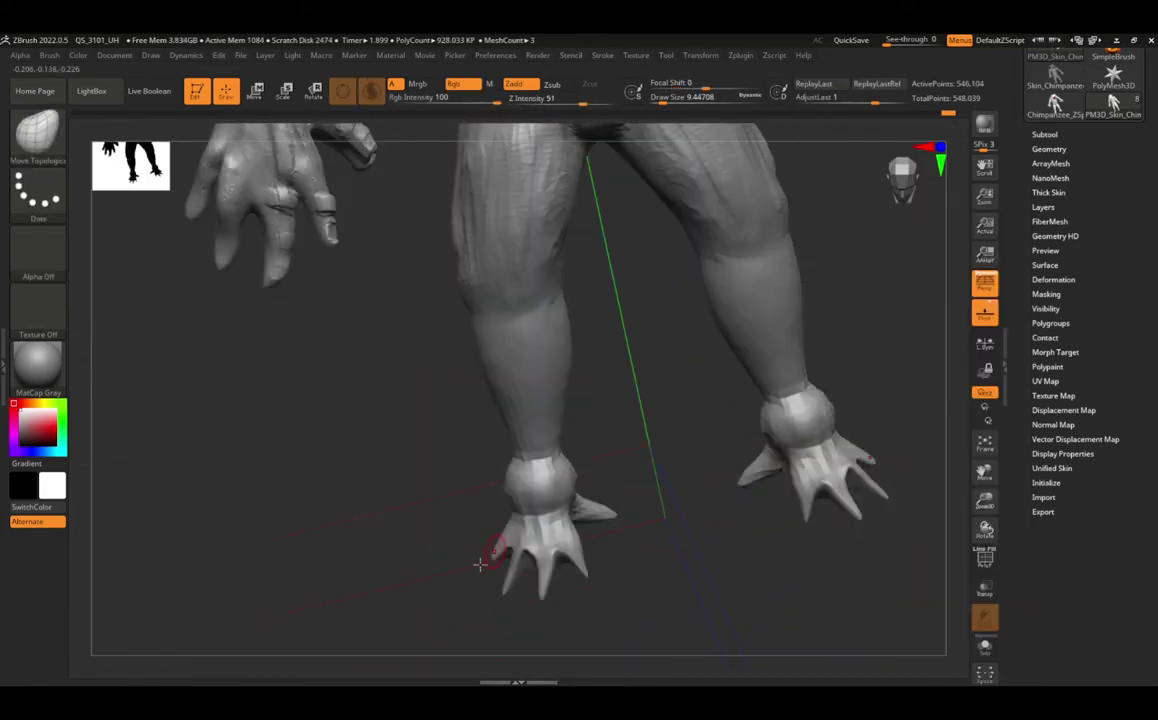
pyautogui.press('shift')
pyautogui.moveTo(566, 484)
pyautogui.mouseDown(button='right')
pyautogui.moveTo(604, 502)
pyautogui.moveTo(530, 590)
pyautogui.mouseUp(button='right')
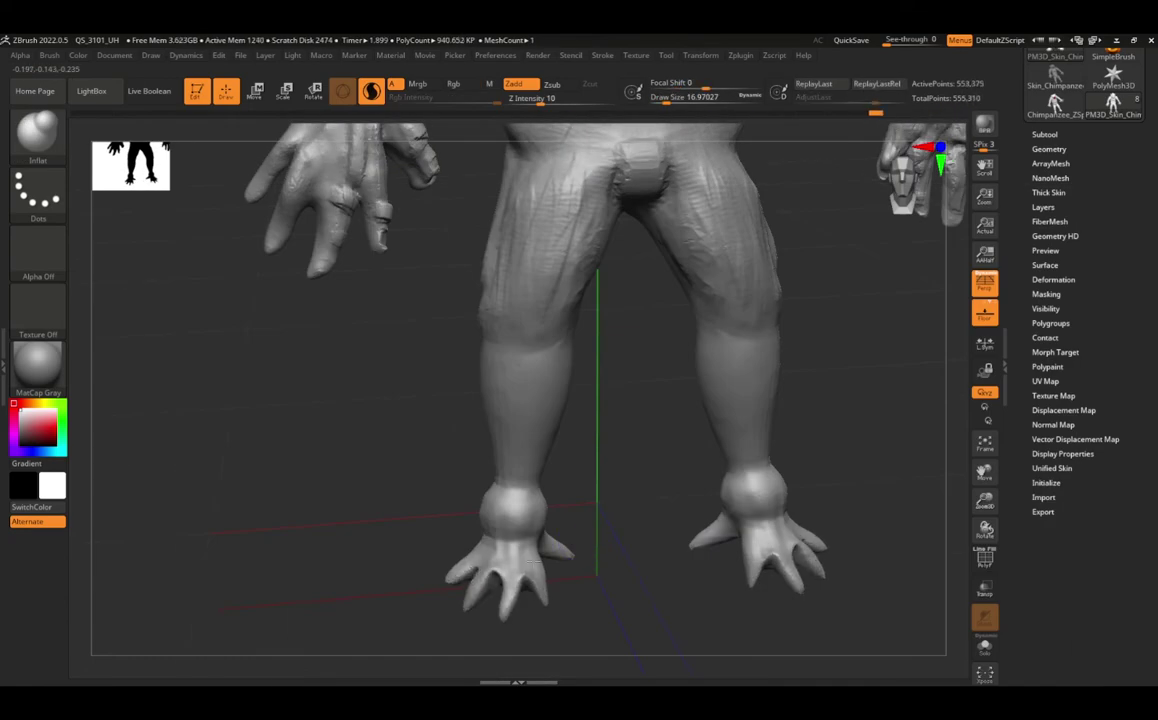
pyautogui.moveTo(498, 528)
pyautogui.mouseDown(button='right')
pyautogui.moveTo(560, 500)
pyautogui.moveTo(490, 550)
pyautogui.mouseUp(button='right')
pyautogui.keyDown('shift'); pyautogui.moveTo(490, 550); pyautogui.dragTo(494, 568); pyautogui.keyUp('shift')
pyautogui.moveTo(494, 568)
pyautogui.mouseDown(button='right')
pyautogui.moveTo(517, 504)
pyautogui.moveTo(567, 513)
pyautogui.moveTo(316, 557)
pyautogui.moveTo(336, 594)
pyautogui.moveTo(426, 408)
pyautogui.mouseUp(button='right')
# Step: Return to ClayBuildup and add small clay ridges to both feet
pyautogui.press('b')
pyautogui.press('c')
pyautogui.press('b')
pyautogui.moveTo(391, 534)
pyautogui.mouseDown()
pyautogui.moveTo(310, 563)
pyautogui.moveTo(330, 470)
pyautogui.moveTo(375, 445)
pyautogui.mouseUp()
pyautogui.moveTo(375, 445); pyautogui.dragTo(278, 519, button='right')
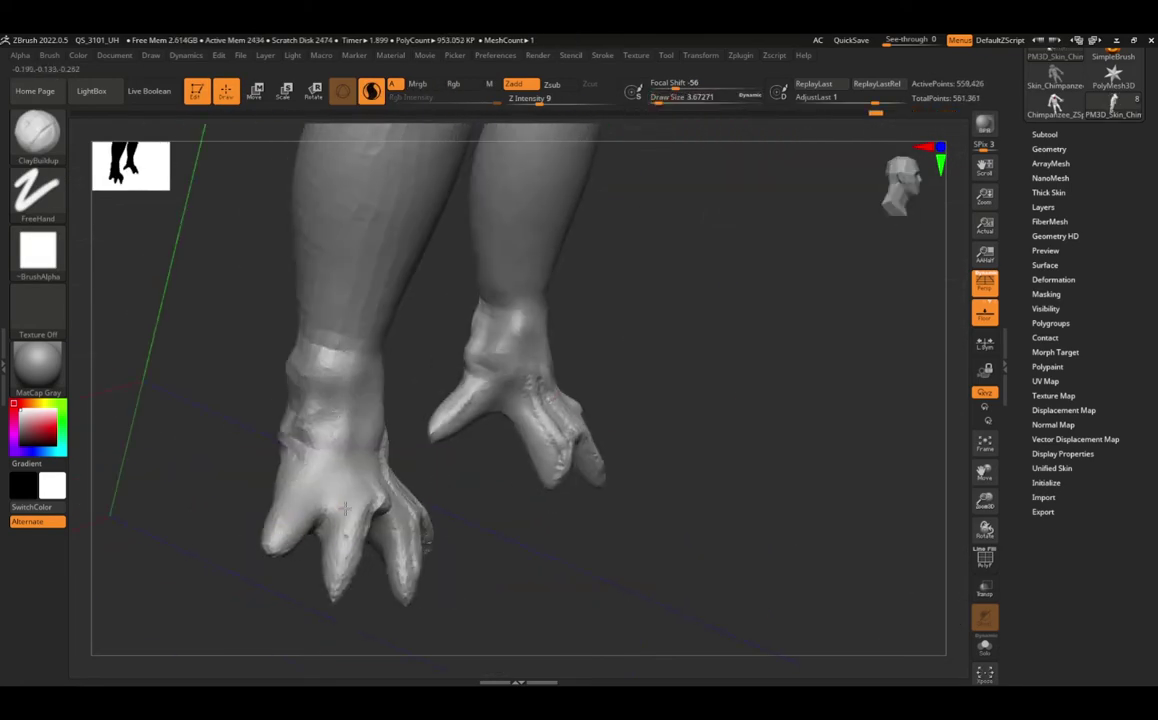
pyautogui.moveTo(344, 508); pyautogui.dragTo(289, 512)
pyautogui.moveTo(403, 460); pyautogui.dragTo(430, 410, button='right')
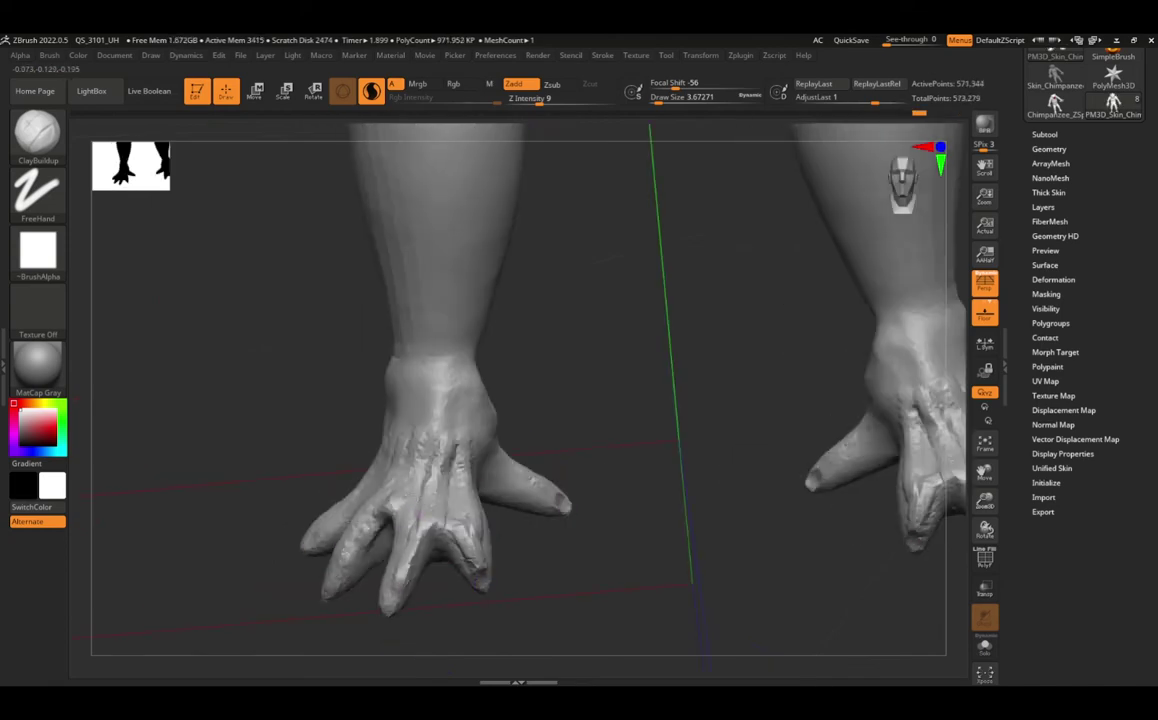
pyautogui.moveTo(615, 489)
pyautogui.mouseDown(button='right')
pyautogui.moveTo(527, 574)
pyautogui.moveTo(411, 540)
pyautogui.moveTo(280, 580)
pyautogui.mouseUp(button='right')
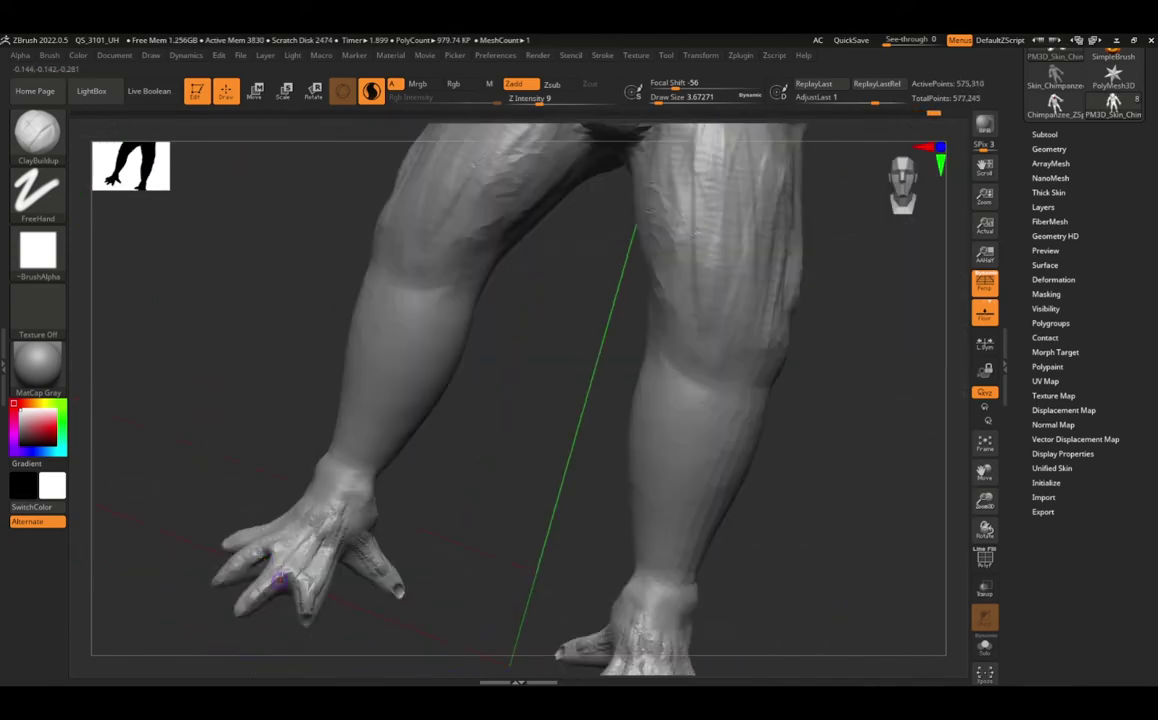
# Step: Build up clay bands on both shins and smooth the neck
pyautogui.moveTo(390, 558)
pyautogui.mouseDown(button='right')
pyautogui.moveTo(370, 589)
pyautogui.moveTo(247, 537)
pyautogui.moveTo(685, 116)
pyautogui.mouseUp(button='right')
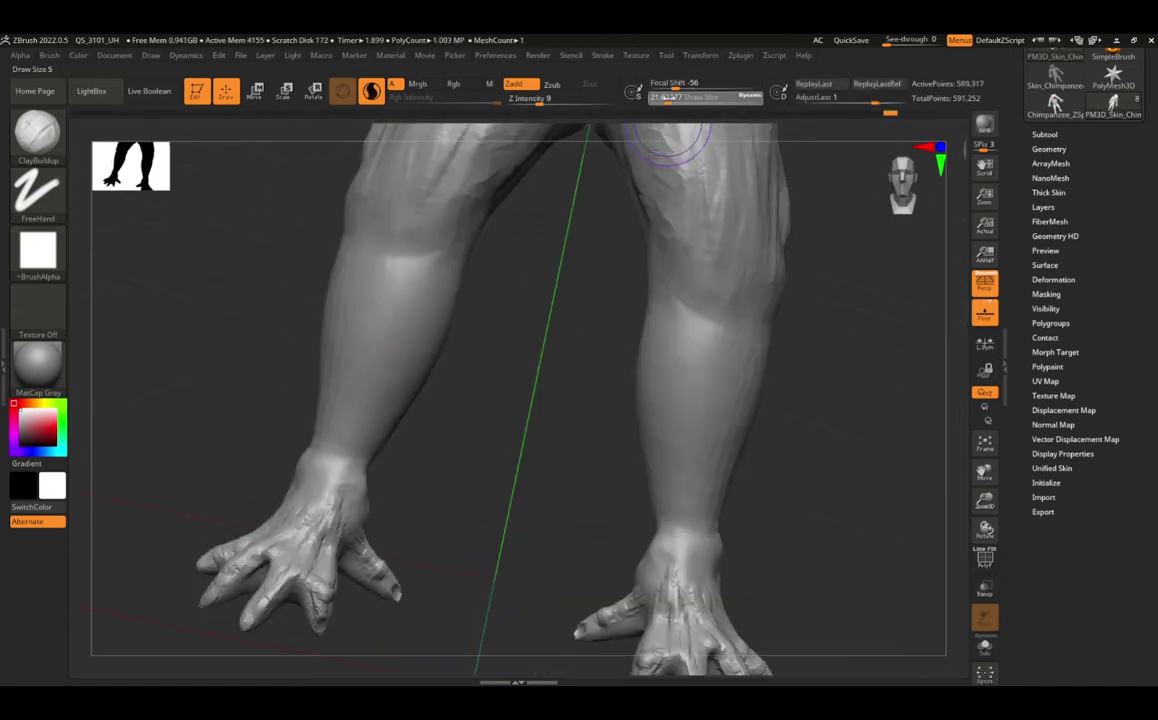
pyautogui.moveTo(336, 390)
pyautogui.mouseDown()
pyautogui.moveTo(393, 270)
pyautogui.moveTo(345, 300)
pyautogui.mouseUp()
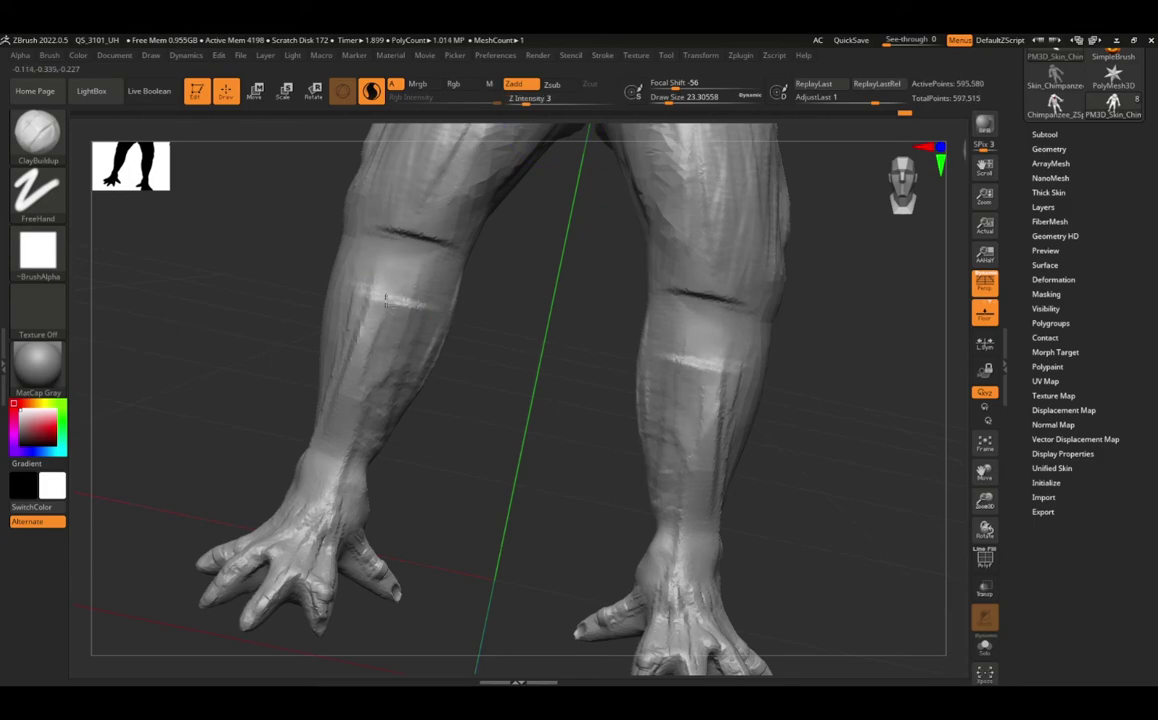
pyautogui.moveTo(360, 330)
pyautogui.mouseDown(button='right')
pyautogui.moveTo(483, 387)
pyautogui.moveTo(373, 519)
pyautogui.moveTo(525, 380)
pyautogui.moveTo(434, 553)
pyautogui.moveTo(612, 508)
pyautogui.mouseUp(button='right')
pyautogui.keyDown('shift'); pyautogui.moveTo(612, 508); pyautogui.dragTo(814, 543); pyautogui.keyUp('shift')
pyautogui.moveTo(814, 543)
pyautogui.mouseDown(button='right')
pyautogui.moveTo(466, 451)
pyautogui.moveTo(260, 300)
pyautogui.mouseUp(button='right')
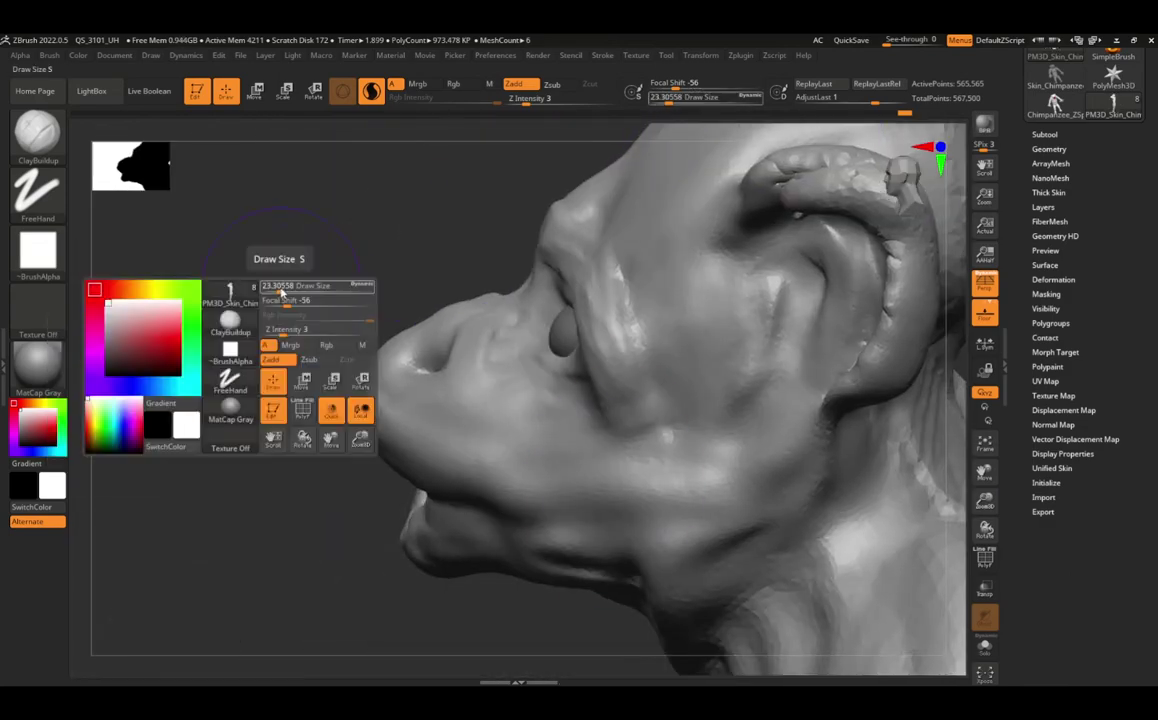
# Step: Subdivide the mesh one level, then step back down one subdivision level
pyautogui.hotkey('ctrl', 'd')
pyautogui.click(1068, 149)
pyautogui.hotkey('shift', 'd')
# Step: Save the project as 'Hairless Chimp Variation'
pyautogui.moveTo(669, 432)
pyautogui.mouseDown(button='right')
pyautogui.moveTo(577, 525)
pyautogui.moveTo(561, 411)
pyautogui.moveTo(495, 477)
pyautogui.mouseUp(button='right')
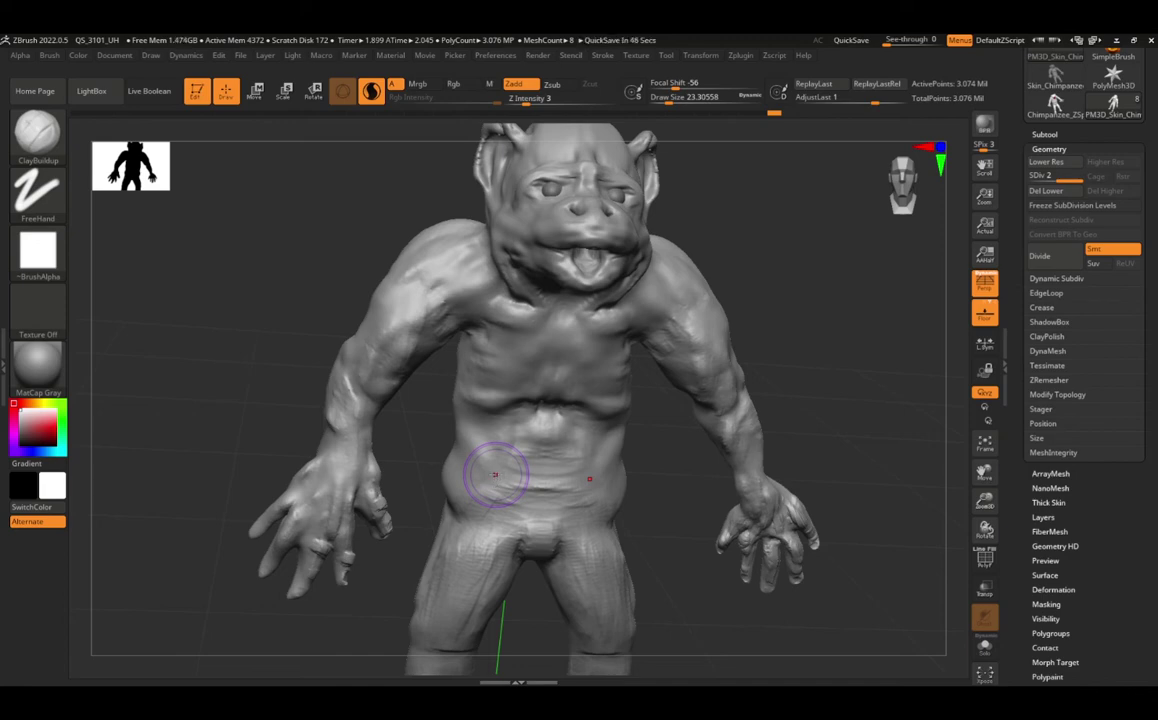
pyautogui.moveTo(495, 474); pyautogui.dragTo(815, 170, button='right')
pyautogui.click(240, 55)
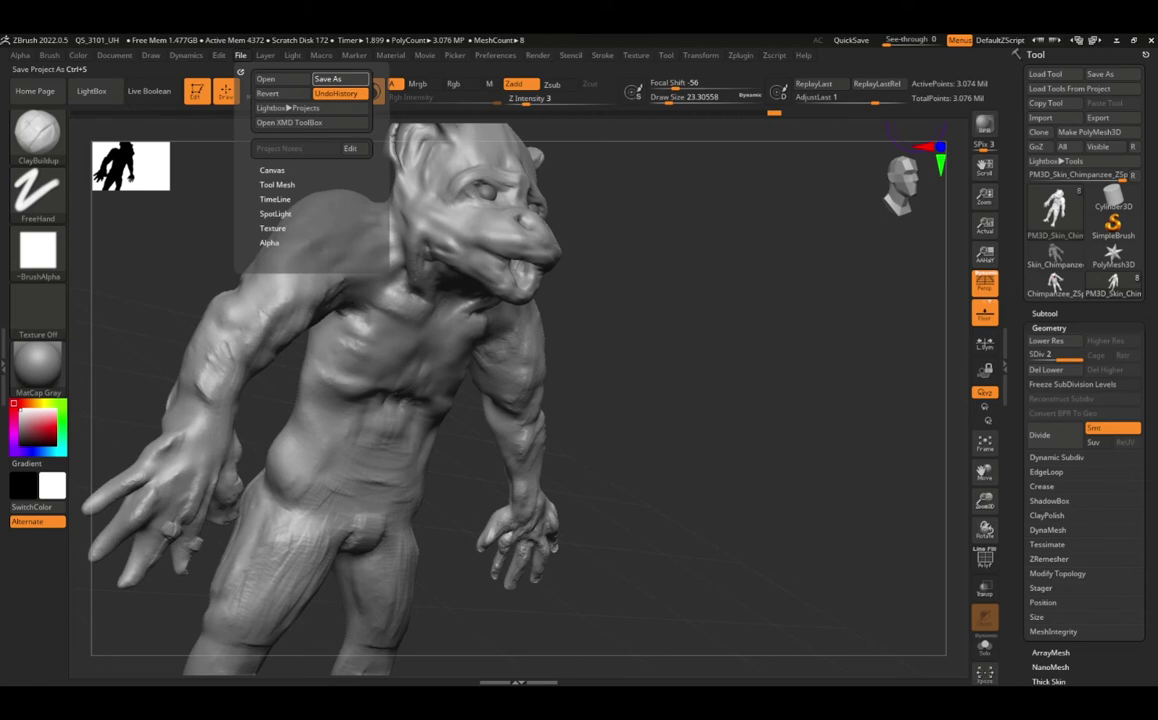
pyautogui.click(330, 79)
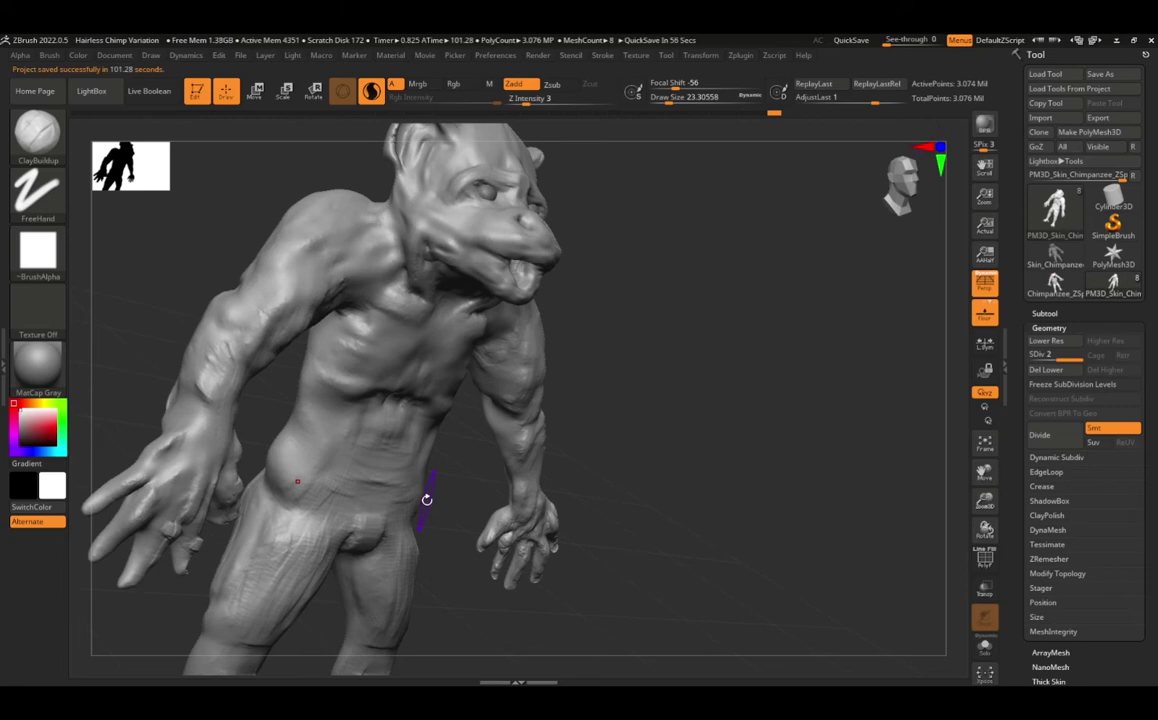
pyautogui.moveTo(426, 498); pyautogui.dragTo(355, 480, button='right')
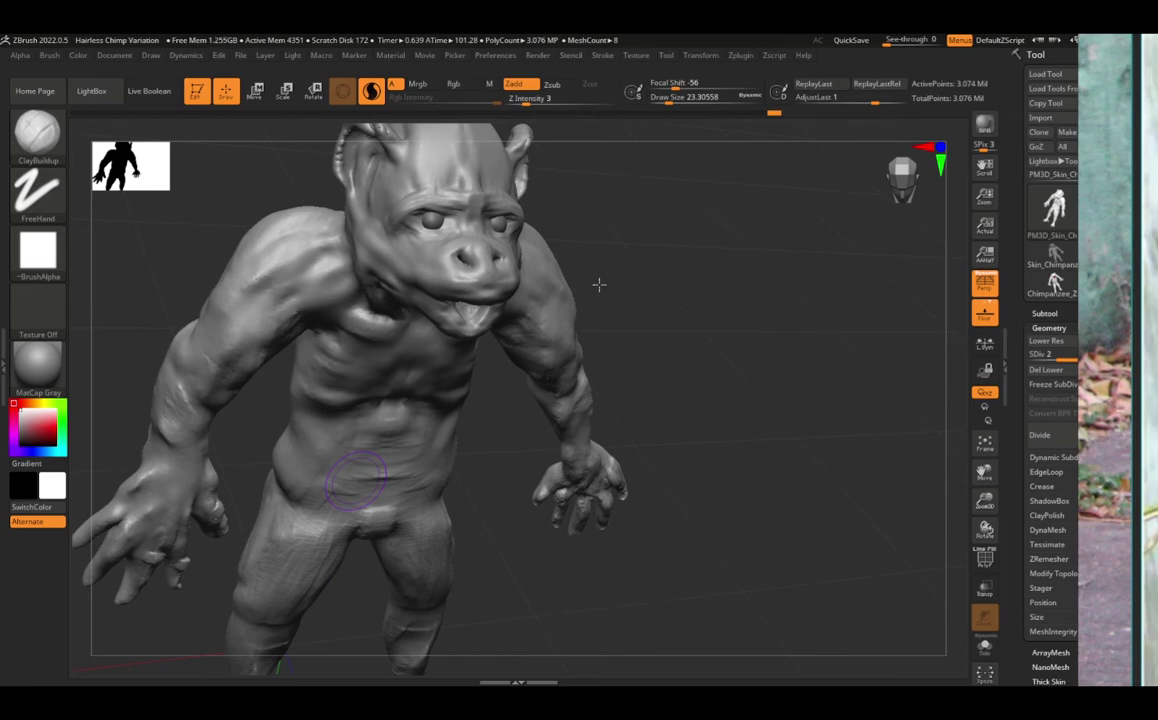
# Step: Use Alpha 61 to carve fine creases across the cheek and brow
pyautogui.hotkey('alt', 'a')
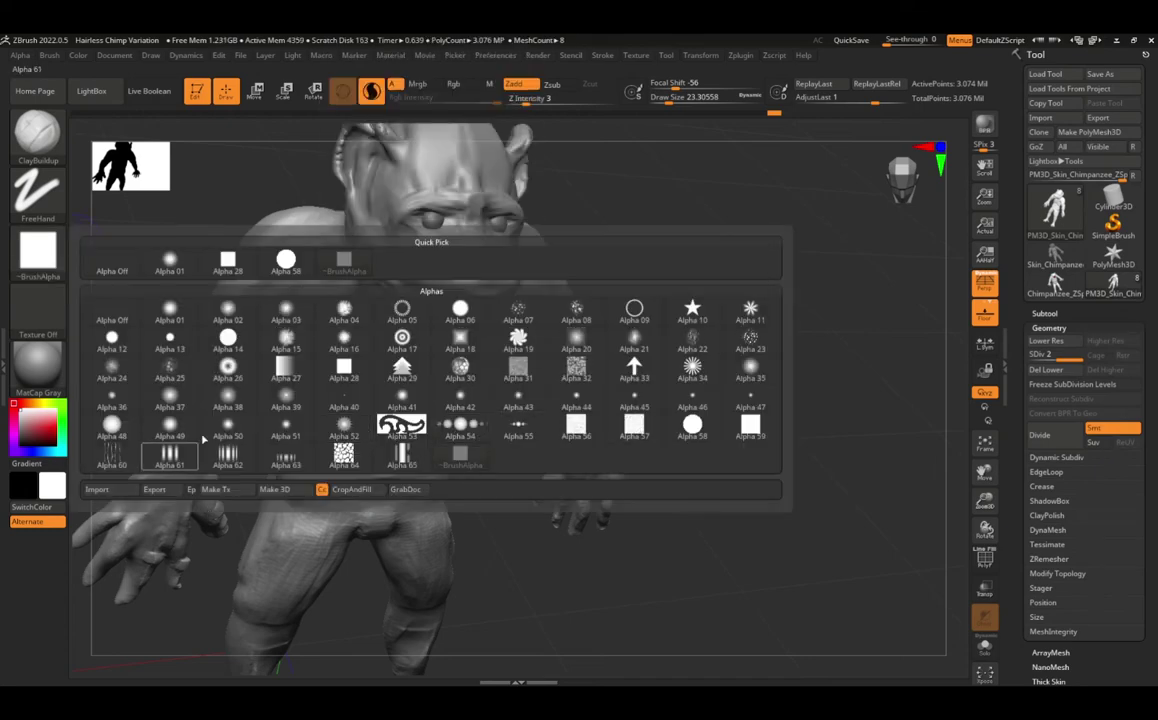
pyautogui.click(169, 455)
pyautogui.moveTo(478, 336)
pyautogui.mouseDown()
pyautogui.moveTo(370, 352)
pyautogui.moveTo(448, 337)
pyautogui.mouseUp()
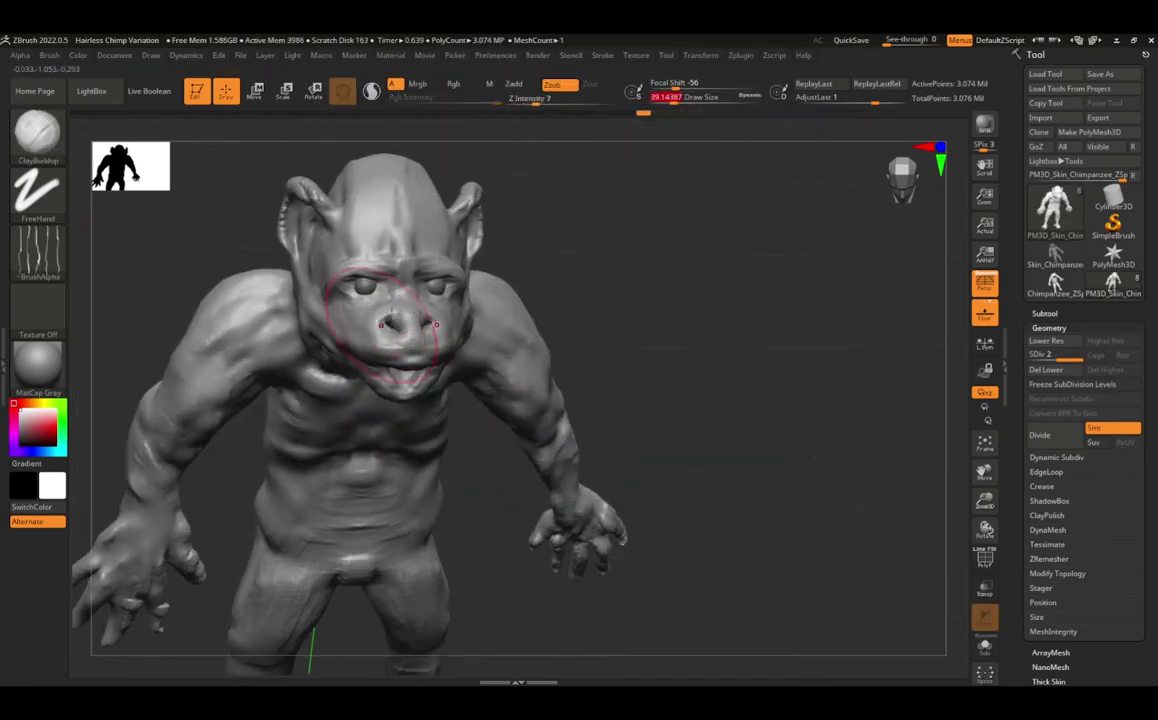
pyautogui.moveTo(437, 290); pyautogui.dragTo(470, 308)
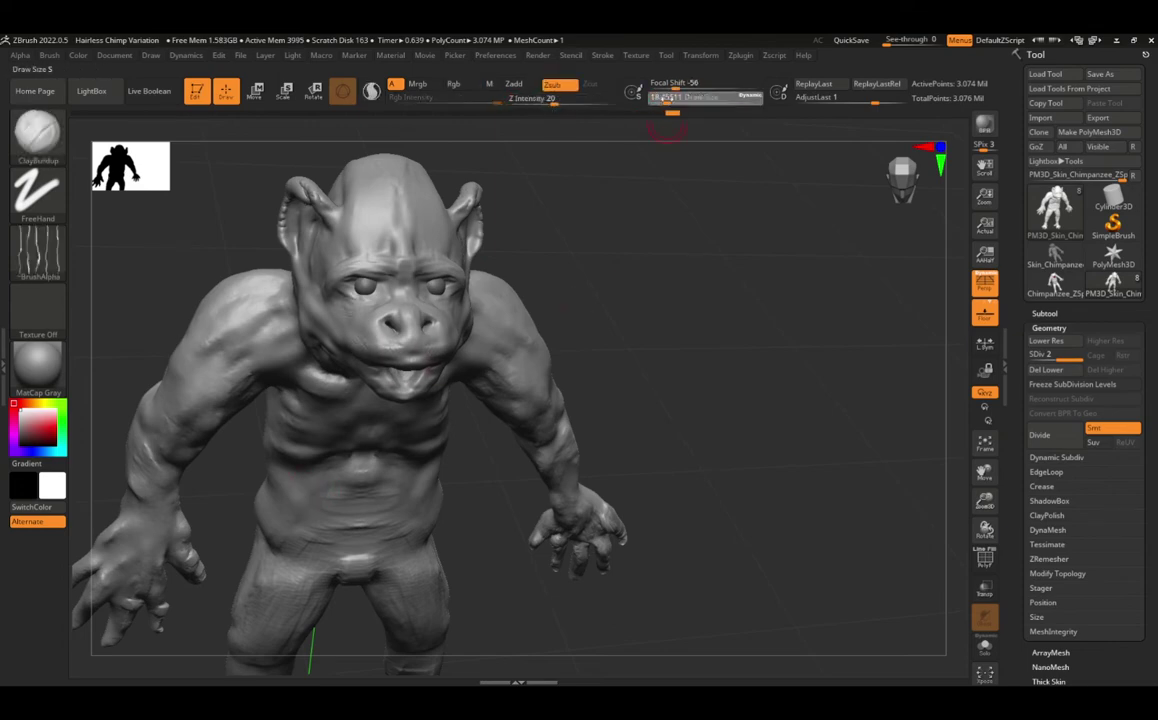
pyautogui.moveTo(376, 257); pyautogui.dragTo(423, 255)
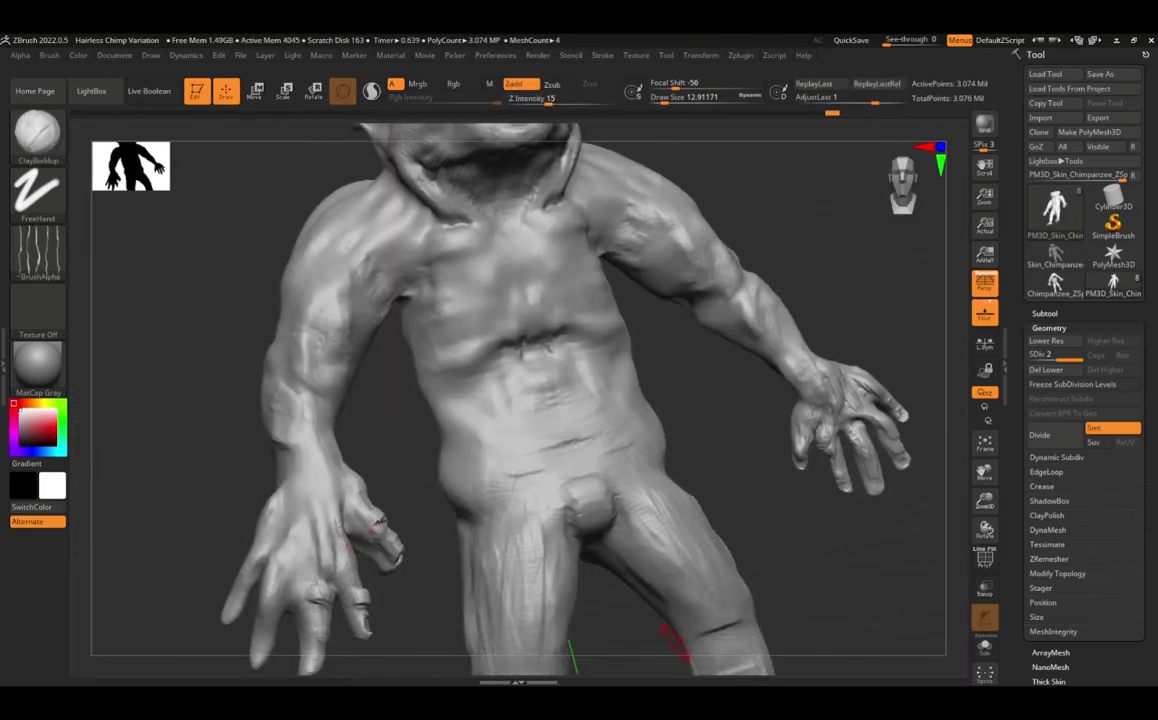
# Step: Sculpt wrinkles onto the backs of both hands, then switch alpha to 20 and 22
pyautogui.moveTo(320, 520); pyautogui.dragTo(300, 472)
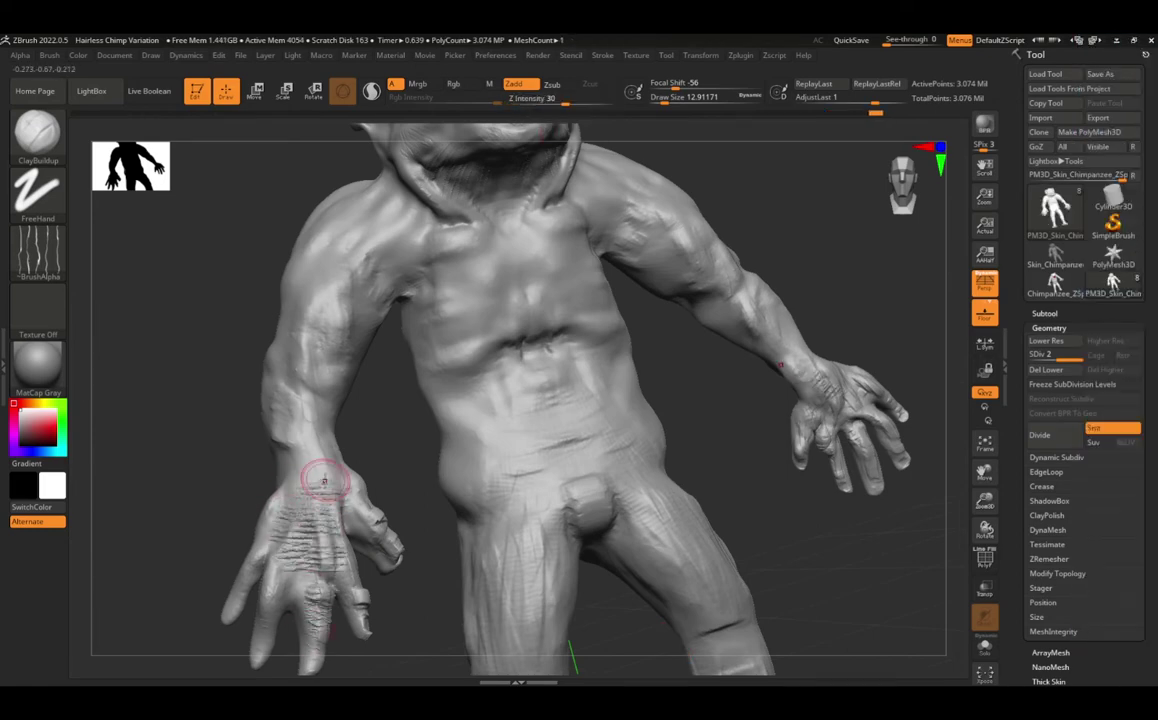
pyautogui.moveTo(820, 402); pyautogui.dragTo(872, 478)
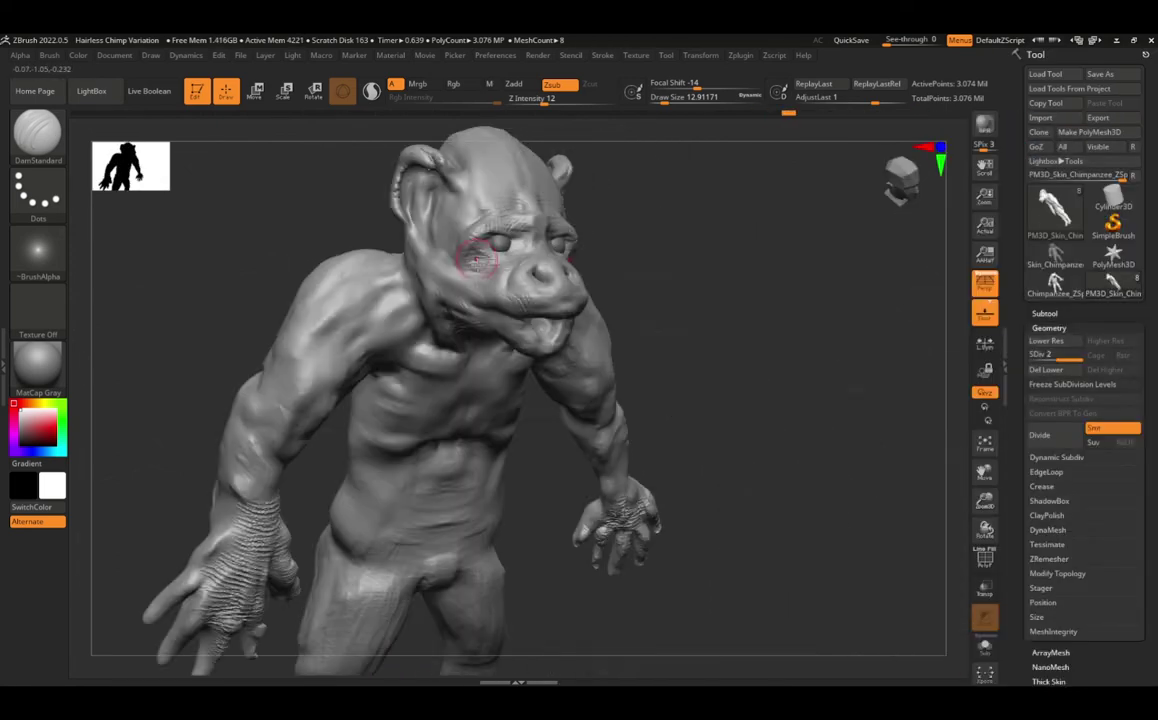
pyautogui.click(38, 250)
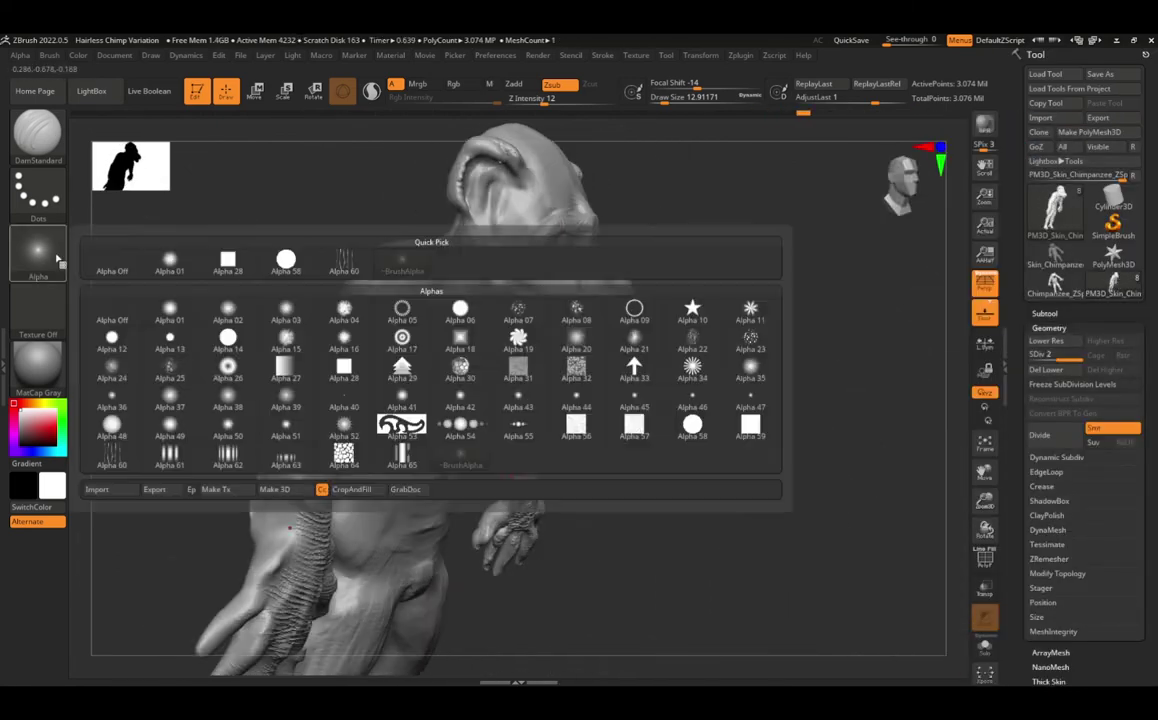
pyautogui.click(180, 300)
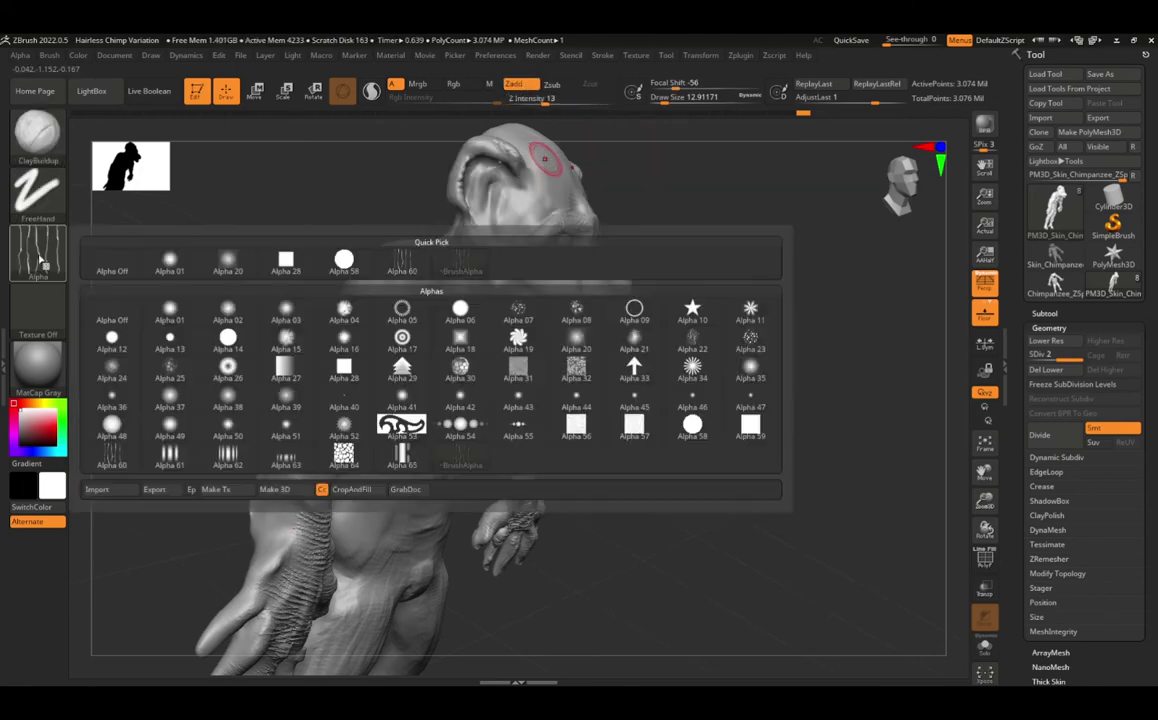
pyautogui.click(38, 250)
pyautogui.click(575, 311)
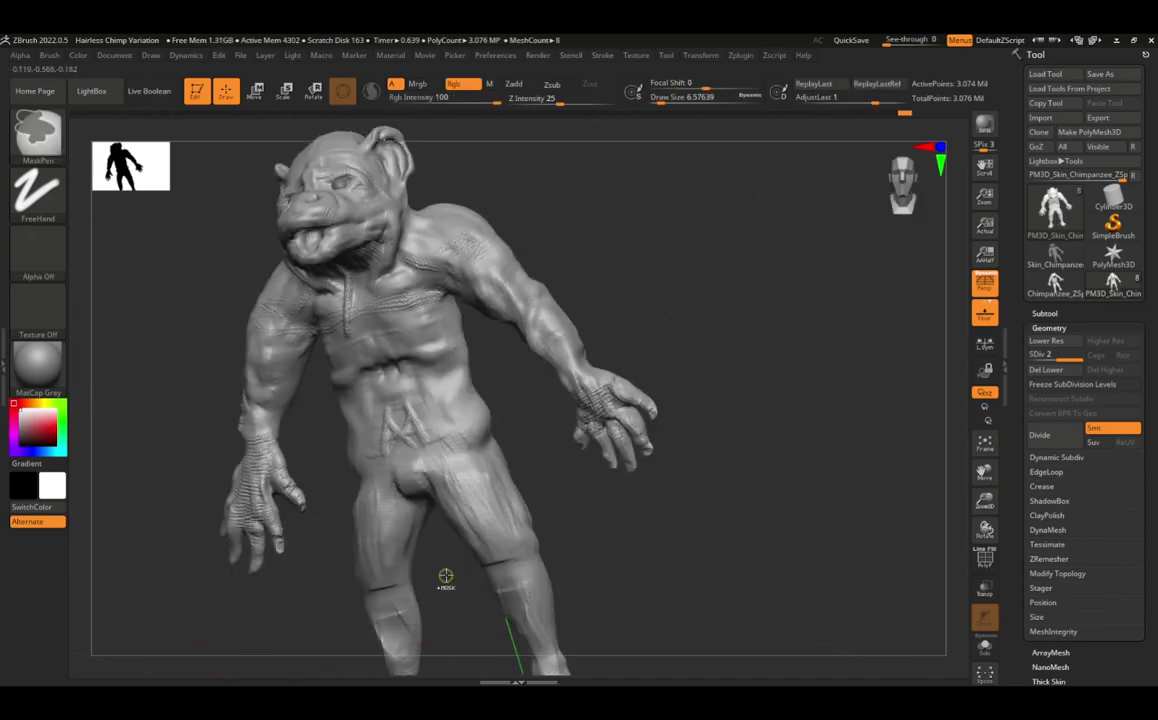
# Step: Save the project with Ctrl+S and step back through the undo history
pyautogui.moveTo(594, 313); pyautogui.dragTo(397, 397)
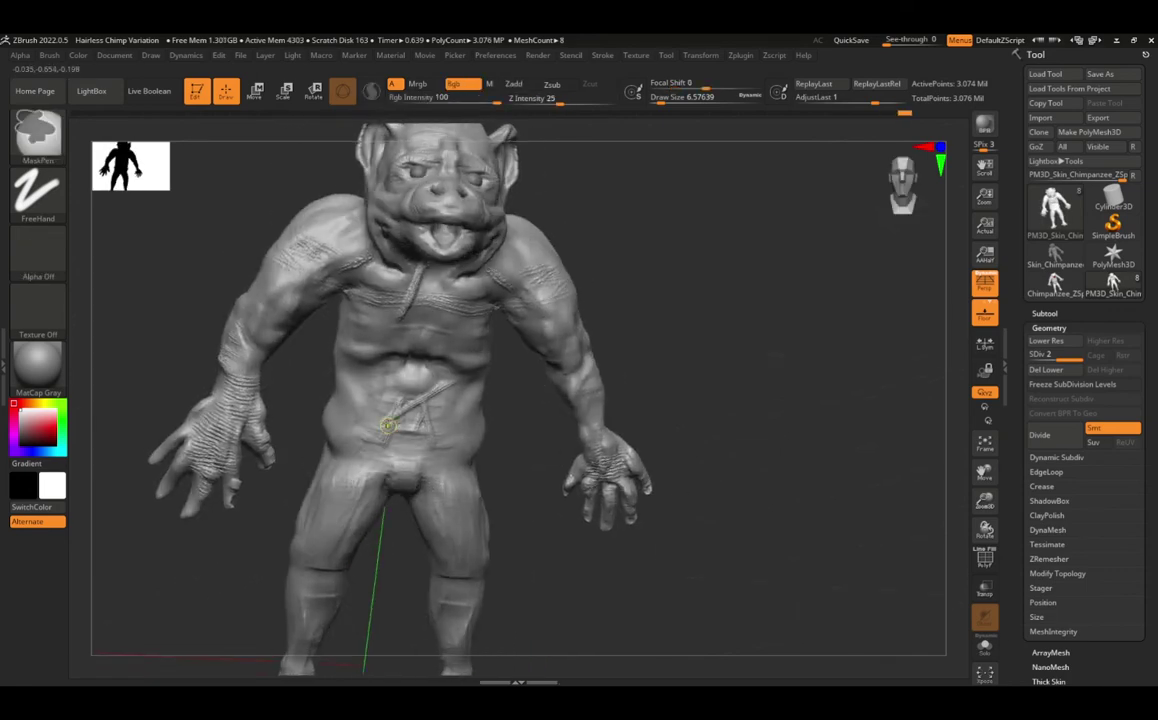
pyautogui.hotkey('ctrl', 's')
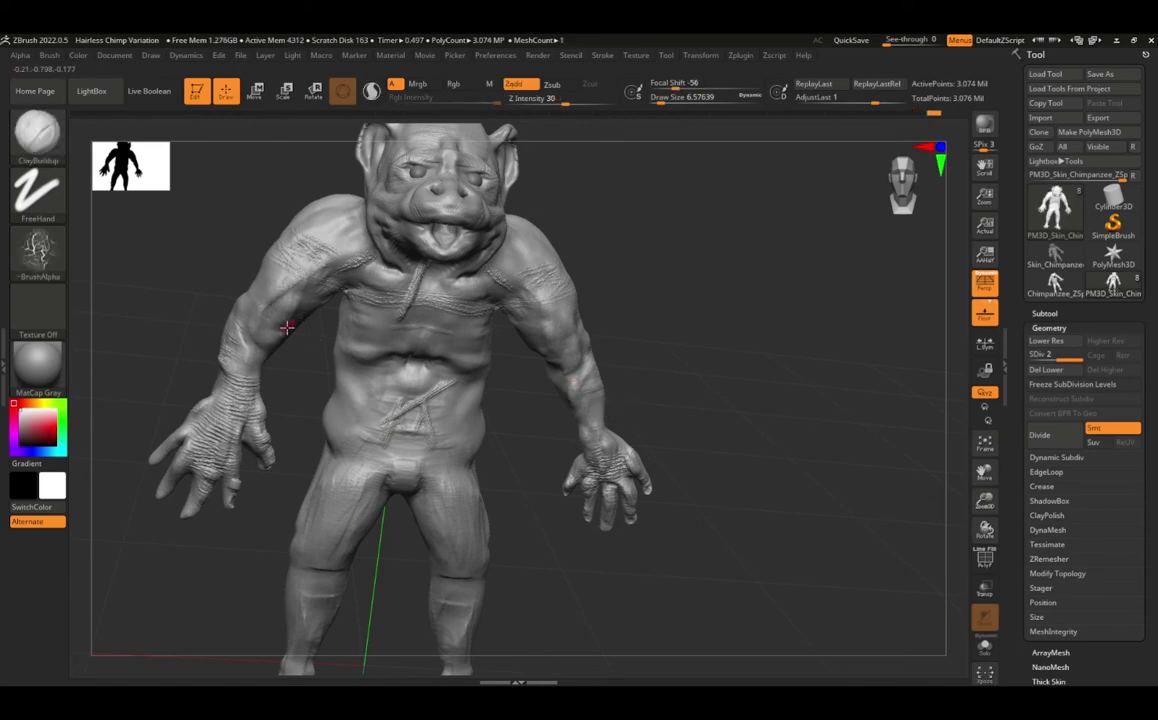
pyautogui.moveTo(333, 527); pyautogui.dragTo(475, 215, button='right')
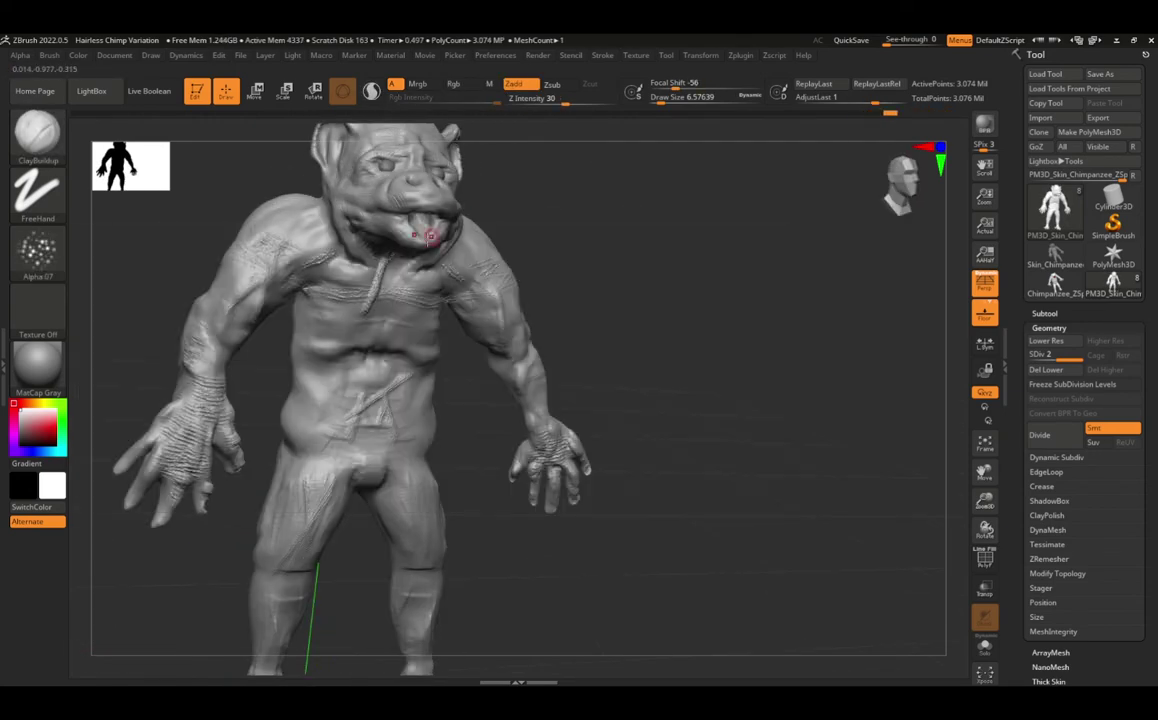
pyautogui.press('alt')
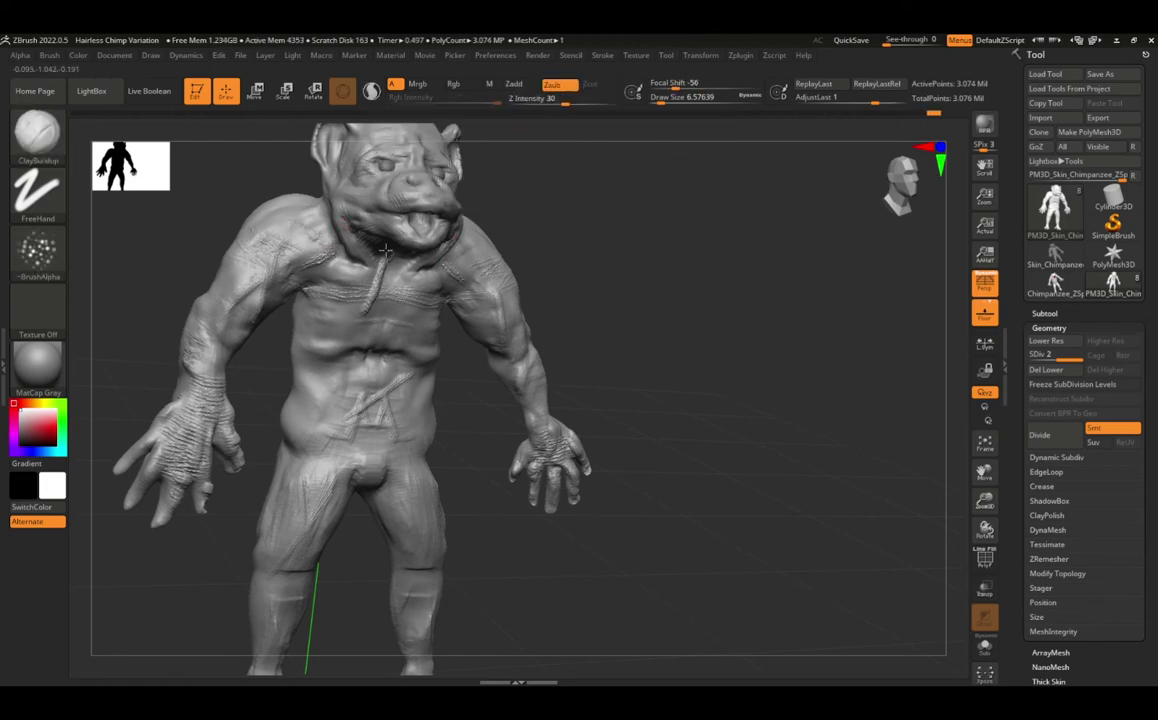
pyautogui.click(543, 113)
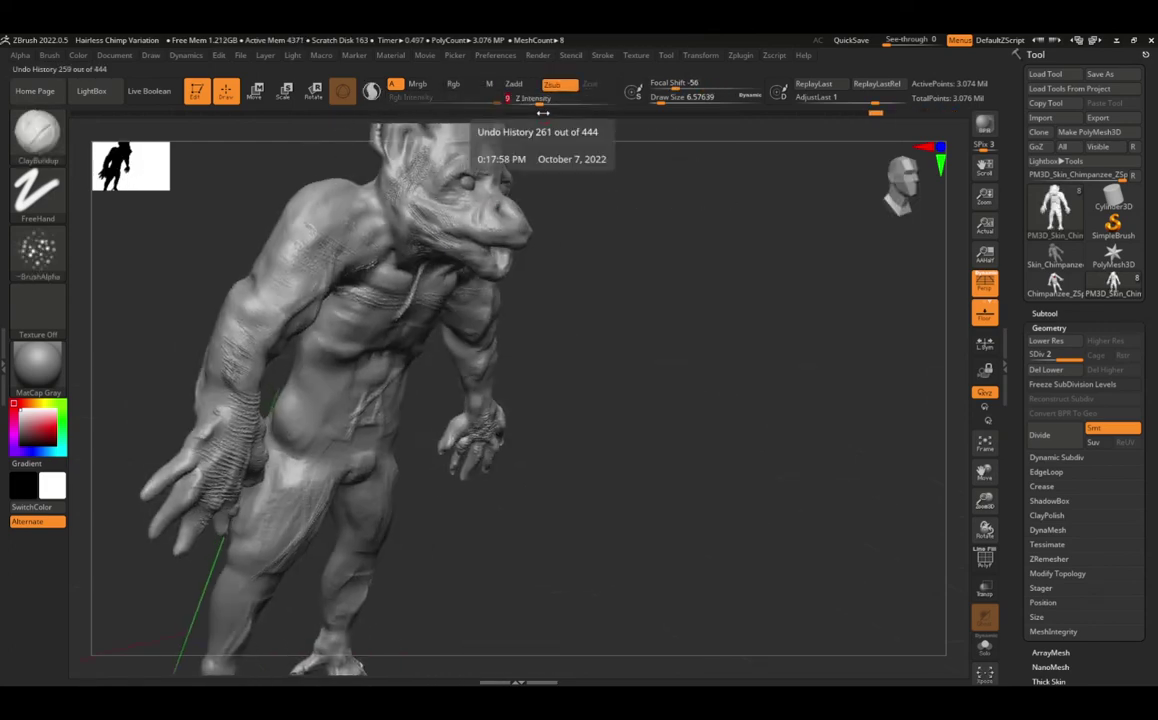
pyautogui.moveTo(95, 250); pyautogui.dragTo(336, 200)
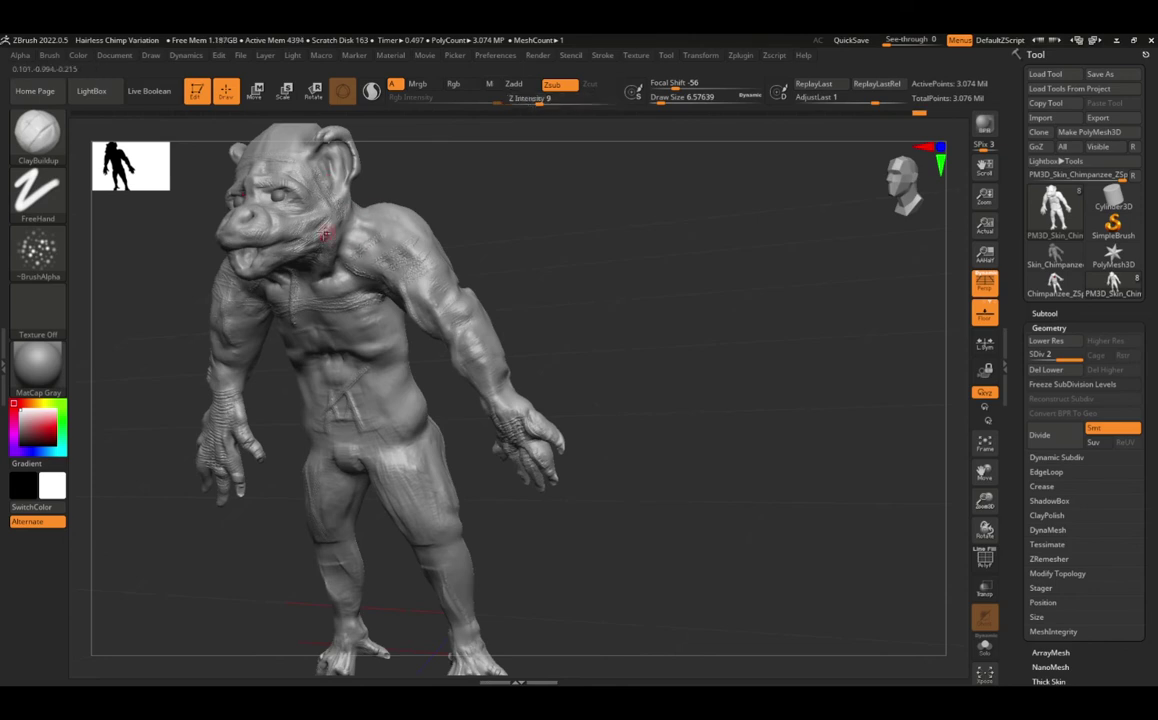
# Step: Set the ClayBuildup alpha to Alpha 60 and switch it to build up instead of carve
pyautogui.click(38, 250)
pyautogui.click(232, 243)
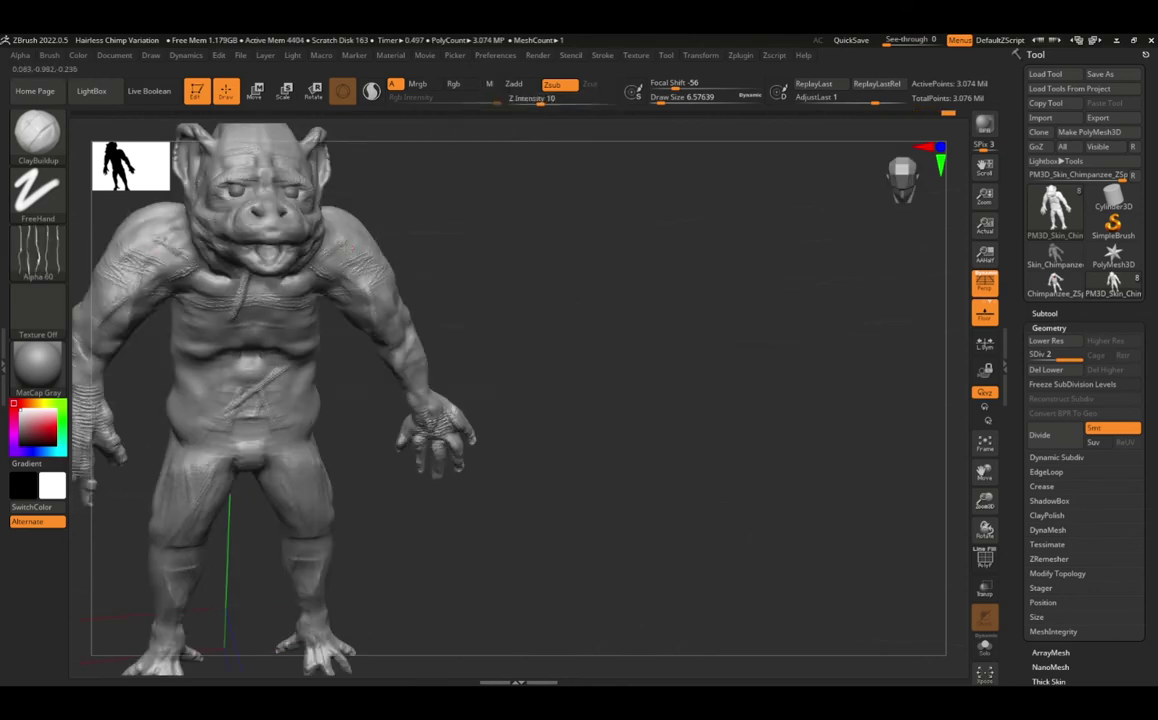
pyautogui.moveTo(232, 243)
pyautogui.mouseDown()
pyautogui.moveTo(314, 225)
pyautogui.moveTo(412, 335)
pyautogui.mouseUp()
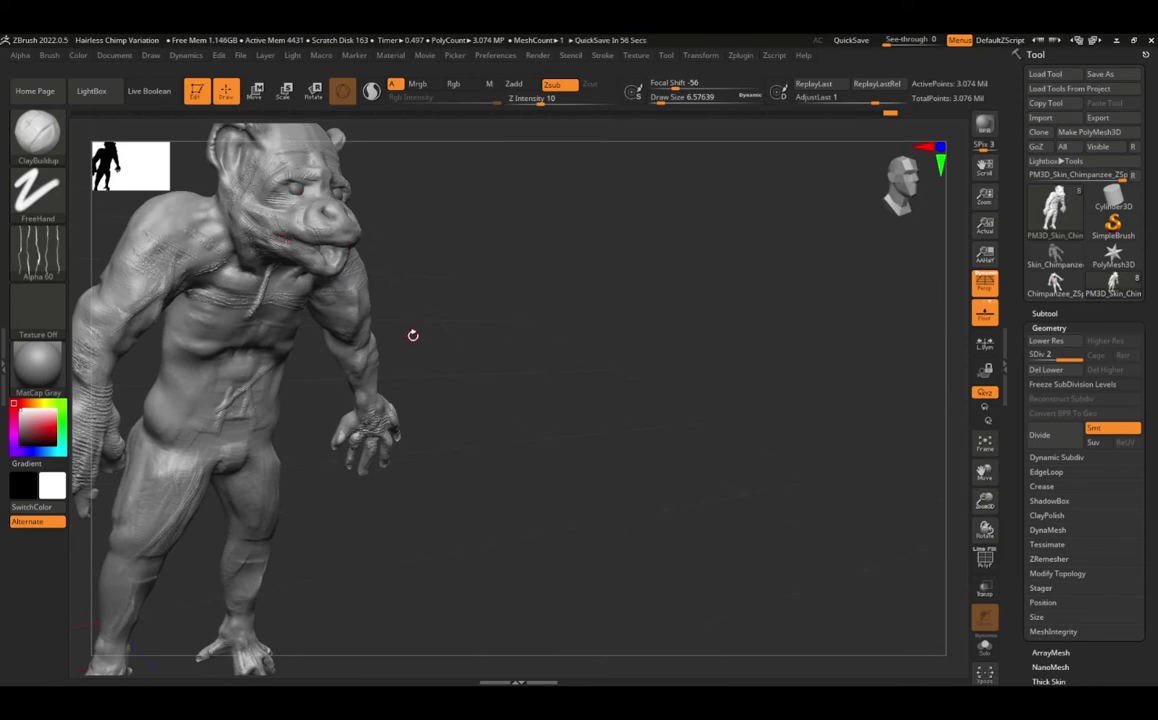
pyautogui.press('alt')
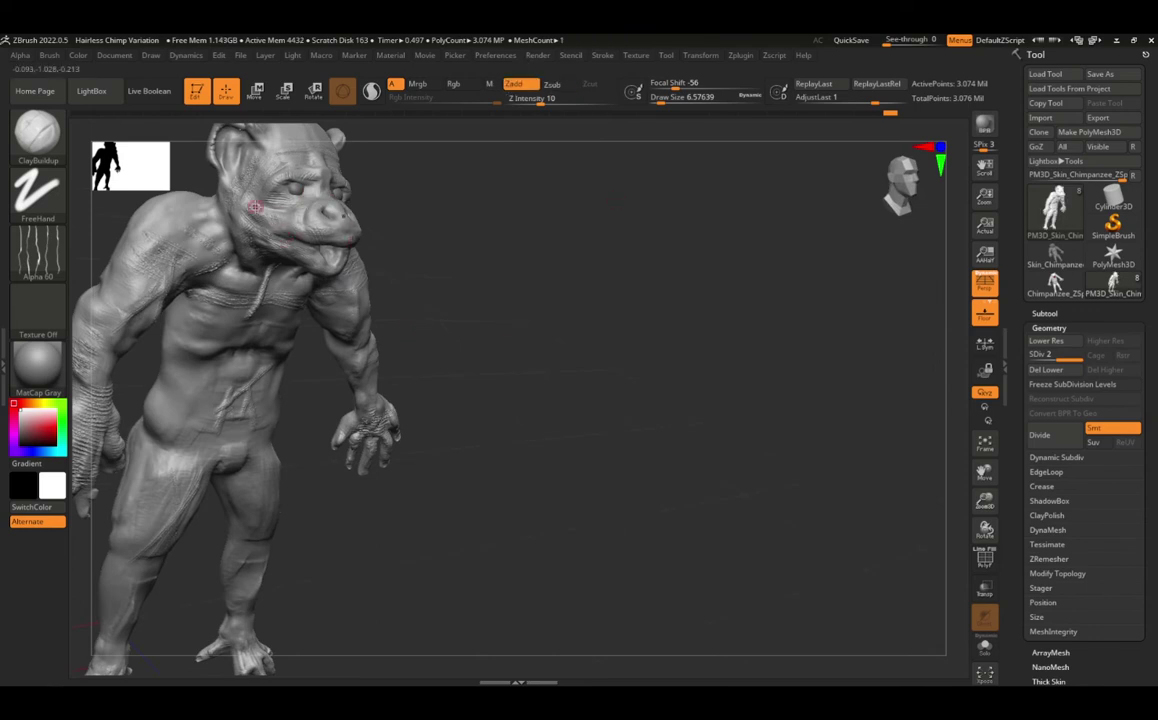
pyautogui.moveTo(283, 240); pyautogui.dragTo(274, 240)
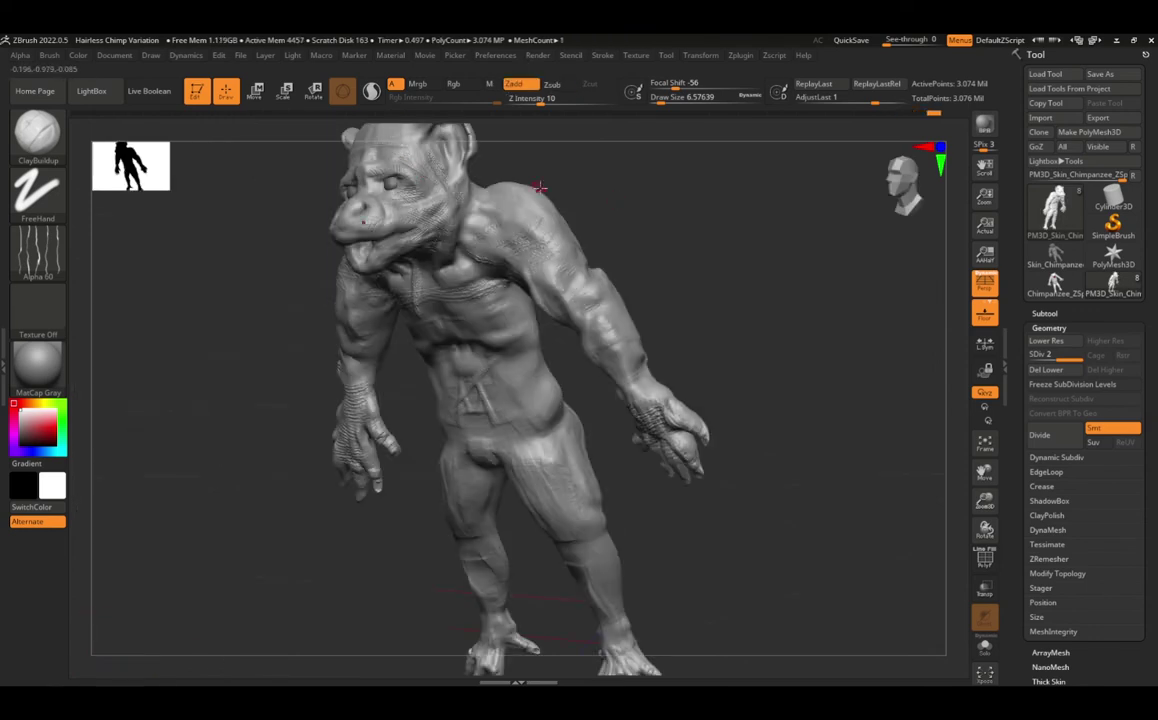
pyautogui.moveTo(423, 231); pyautogui.dragTo(558, 324)
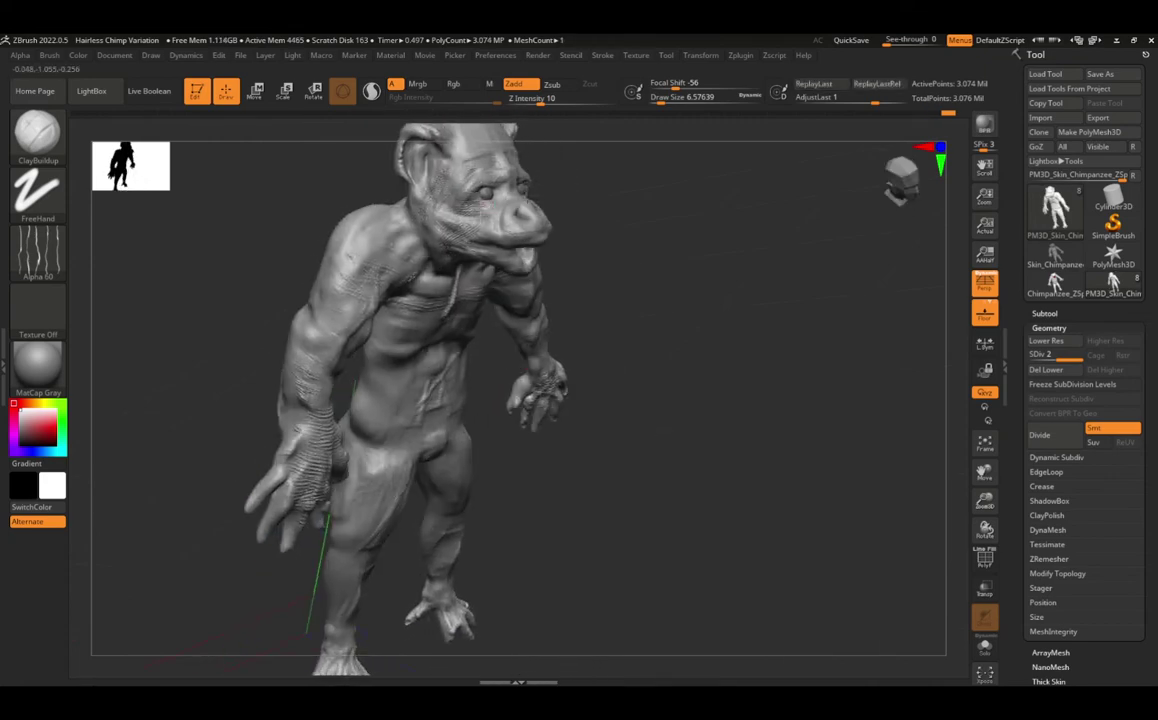
pyautogui.moveTo(347, 234); pyautogui.dragTo(414, 331)
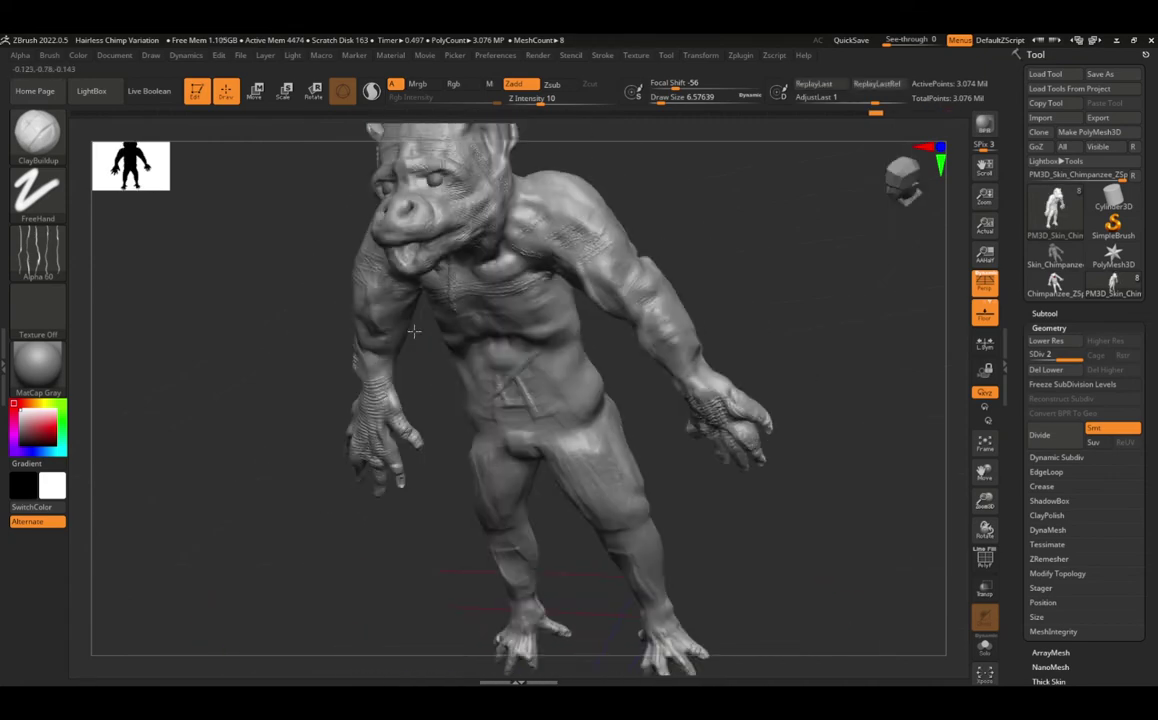
# Step: Fill the whole chimp with an orange polypaint colour
pyautogui.click(40, 425)
pyautogui.click(186, 486)
pyautogui.moveTo(44, 489); pyautogui.dragTo(205, 395)
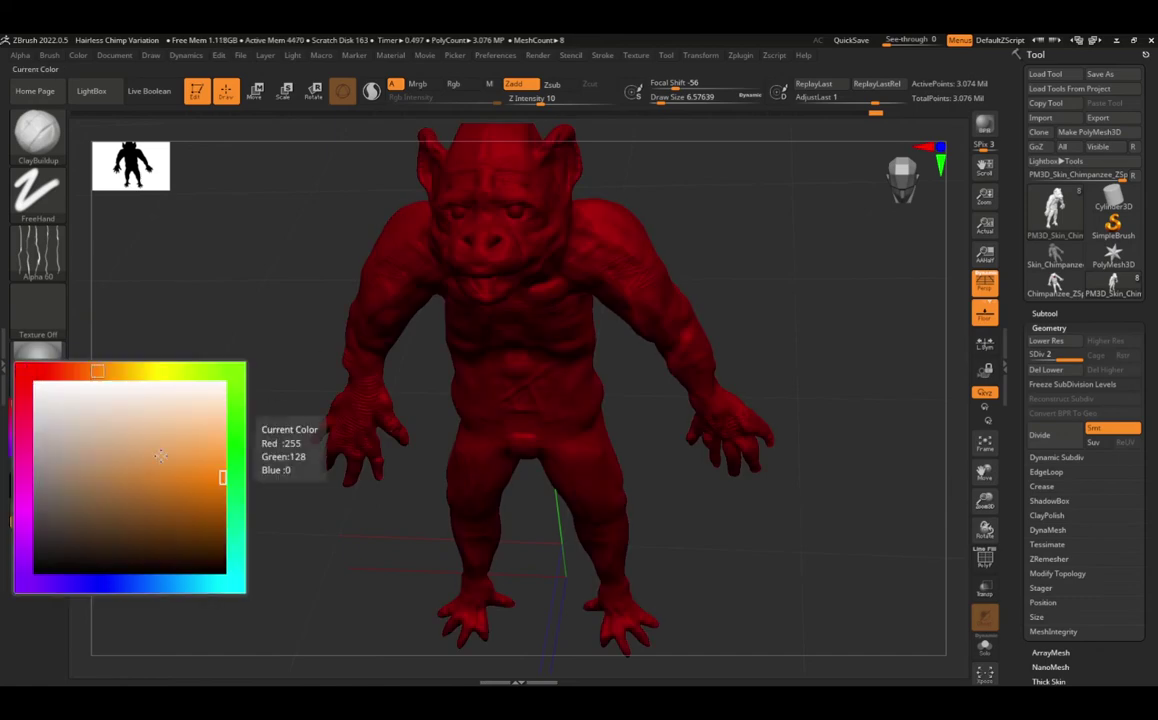
pyautogui.click(78, 55)
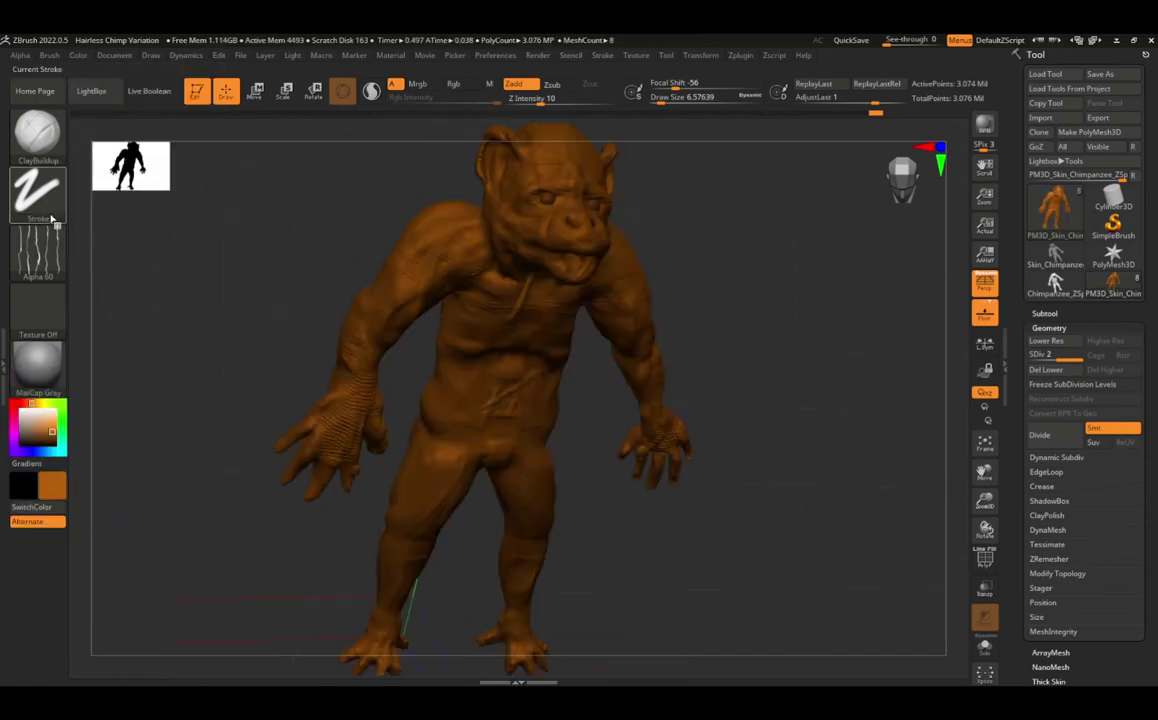
pyautogui.moveTo(620, 300)
pyautogui.mouseDown()
pyautogui.moveTo(742, 310)
pyautogui.moveTo(486, 297)
pyautogui.moveTo(438, 340)
pyautogui.moveTo(560, 345)
pyautogui.mouseUp()
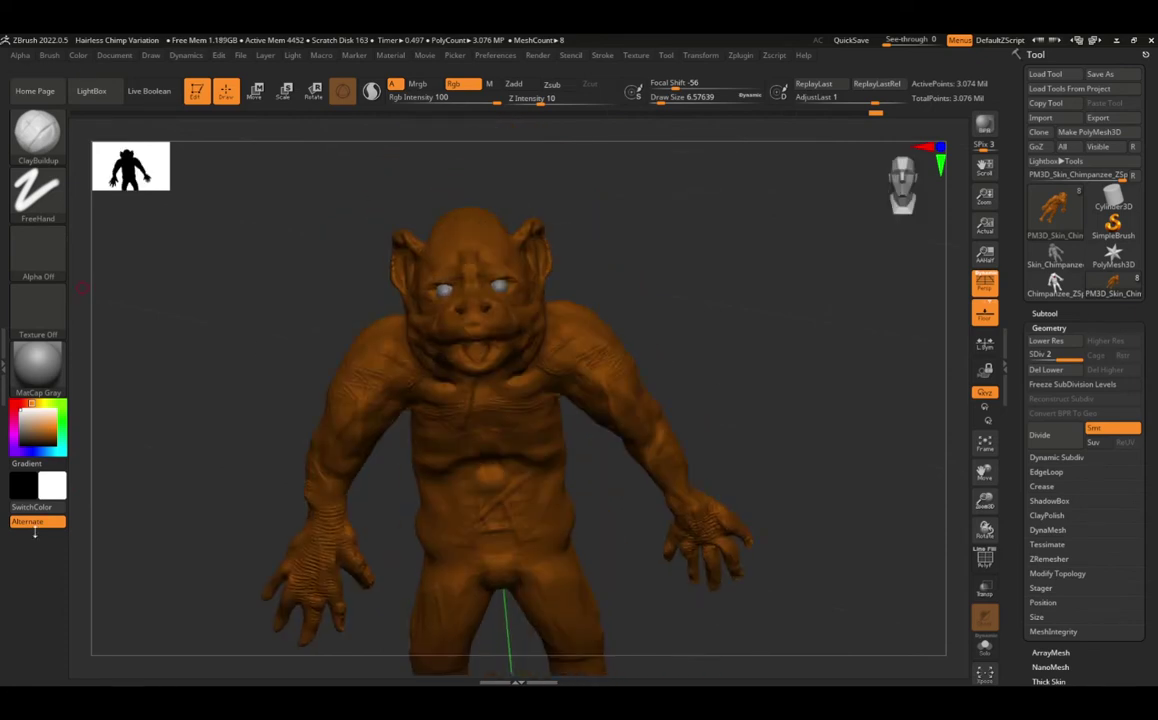
# Step: Switch to a Spray stroke and spray blue over the head and red around the muzzle
pyautogui.click(55, 428)
pyautogui.click(38, 190)
pyautogui.click(336, 201)
pyautogui.moveTo(430, 240); pyautogui.dragTo(569, 297)
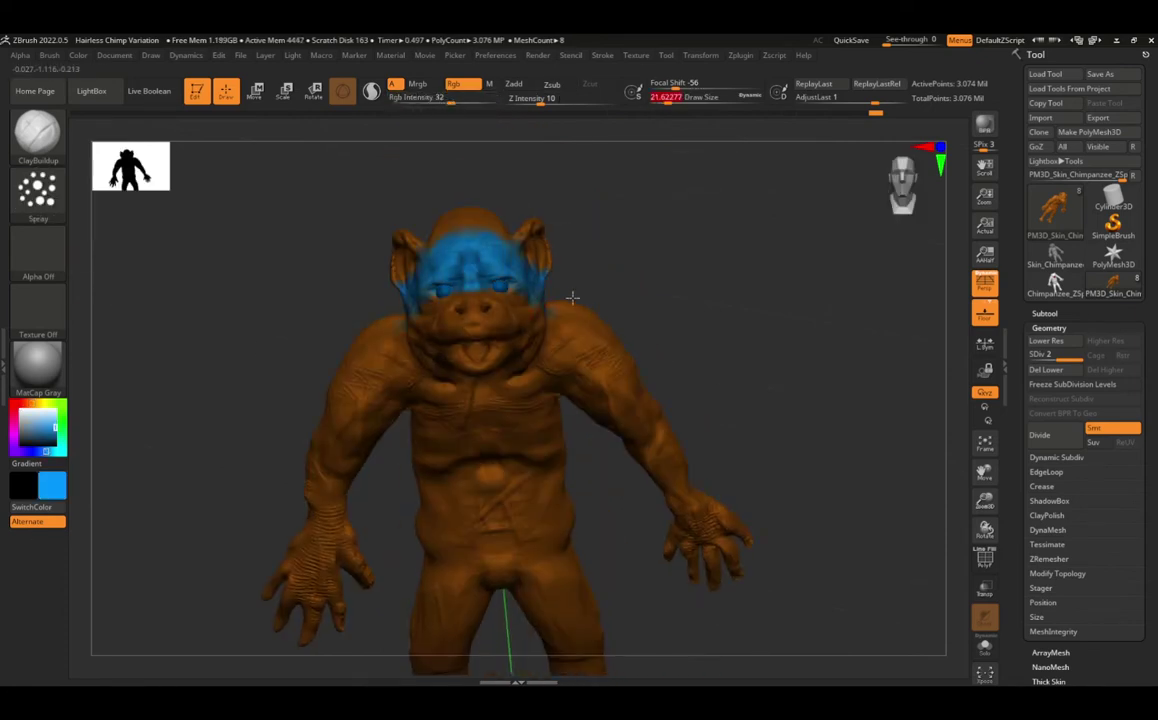
pyautogui.click(14, 404)
pyautogui.moveTo(420, 280); pyautogui.dragTo(490, 310)
pyautogui.moveTo(760, 400); pyautogui.dragTo(330, 447)
# Step: Spray green over the eyes, mouth and neck, then paint the nose, mouth and eyes red
pyautogui.click(55, 440)
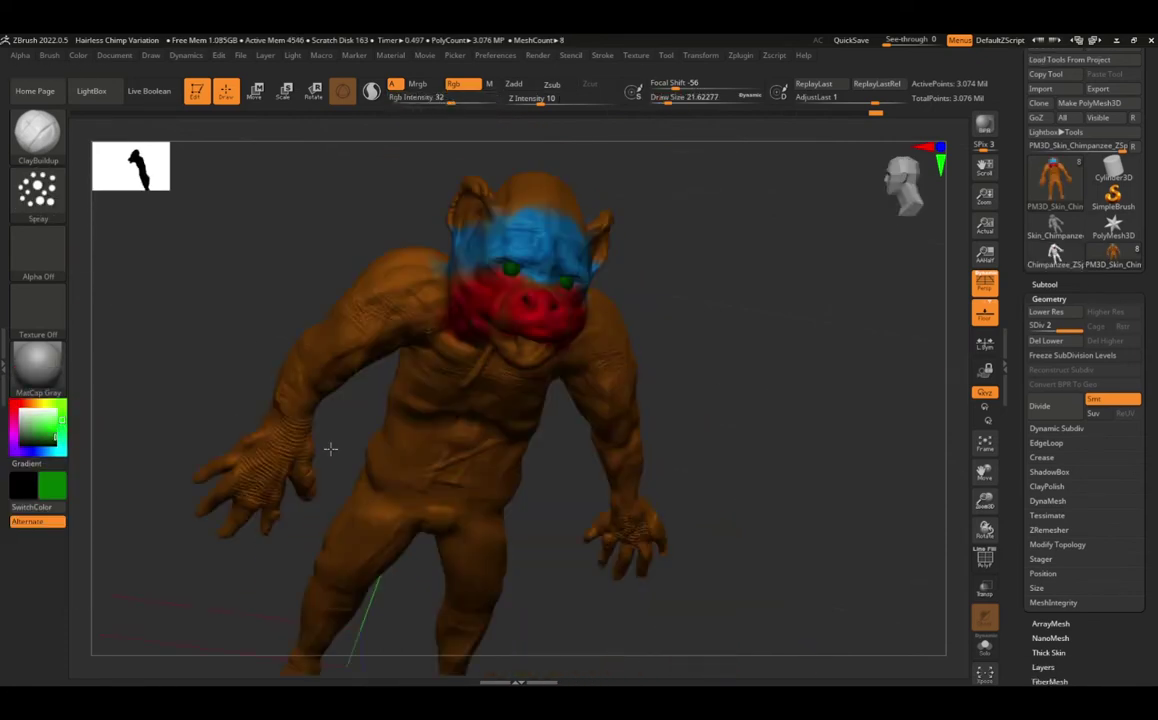
pyautogui.moveTo(470, 340); pyautogui.dragTo(560, 320)
pyautogui.moveTo(660, 570); pyautogui.dragTo(566, 172)
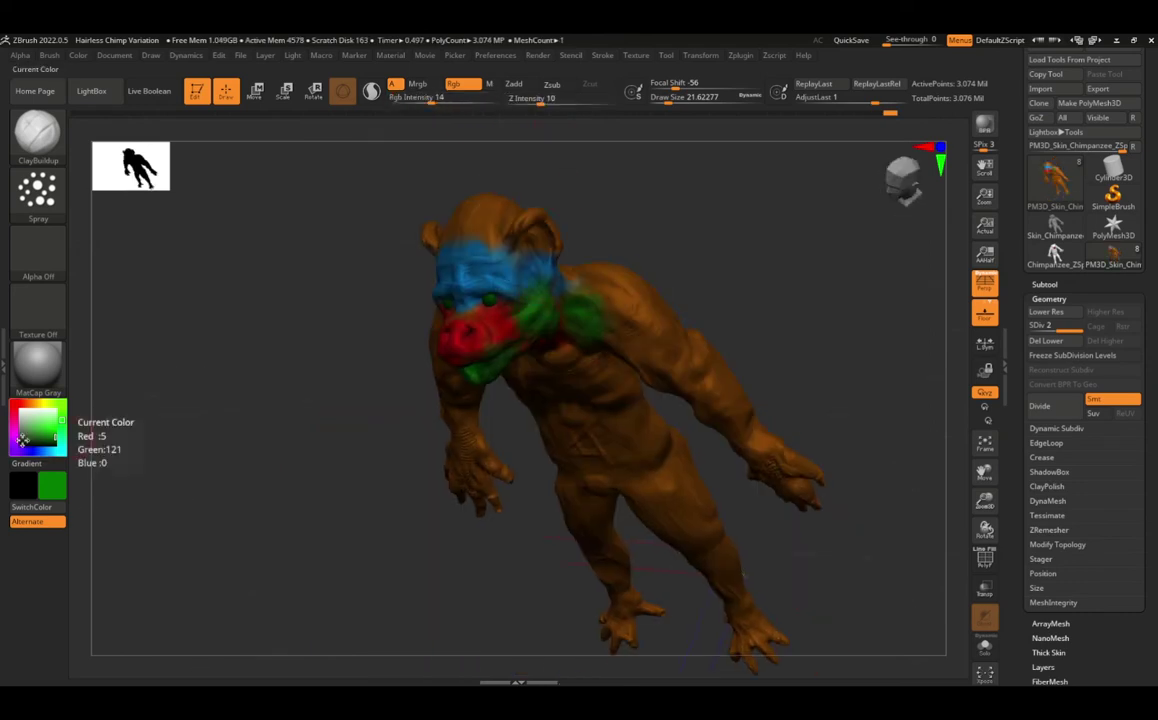
pyautogui.click(14, 404)
pyautogui.moveTo(675, 277); pyautogui.dragTo(664, 140)
pyautogui.moveTo(700, 97); pyautogui.dragTo(680, 97)
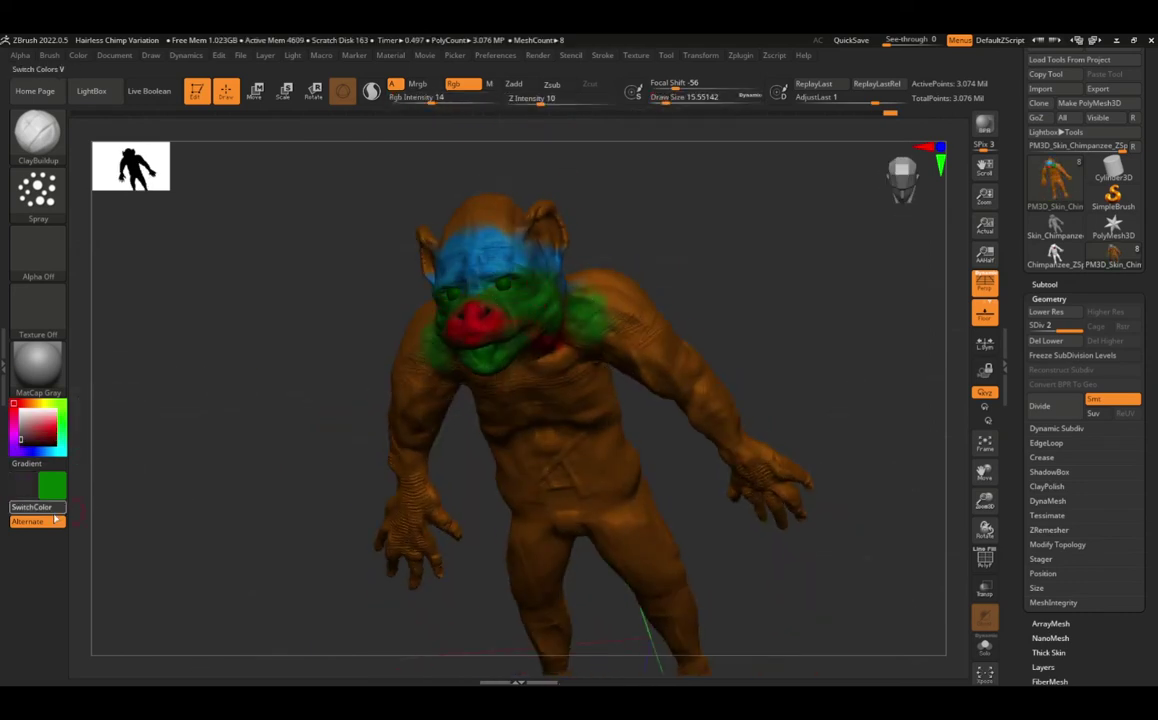
pyautogui.moveTo(442, 292)
pyautogui.mouseDown()
pyautogui.moveTo(520, 286)
pyautogui.moveTo(430, 285)
pyautogui.moveTo(528, 265)
pyautogui.moveTo(517, 401)
pyautogui.moveTo(486, 328)
pyautogui.mouseUp()
pyautogui.press('v')
pyautogui.press('v')
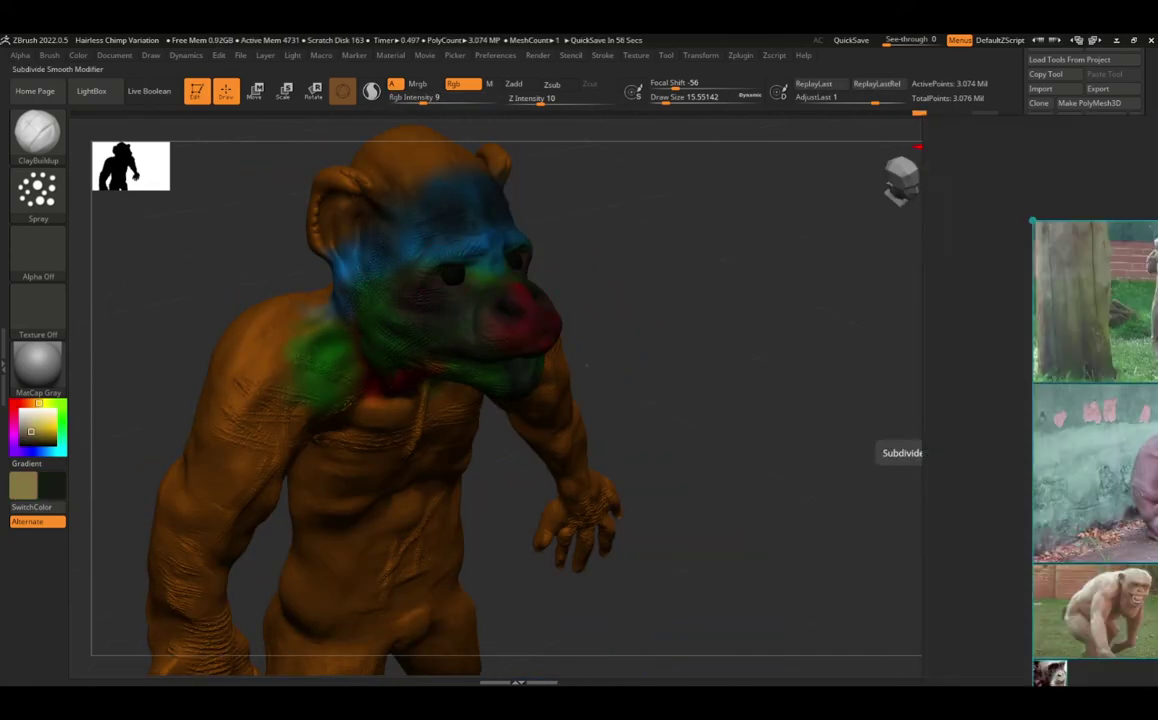
# Step: Paint the eyes white and repaint the chin
pyautogui.click(22, 442)
pyautogui.moveTo(452, 273); pyautogui.dragTo(514, 262)
pyautogui.moveTo(560, 331)
pyautogui.mouseDown()
pyautogui.moveTo(470, 345)
pyautogui.moveTo(441, 311)
pyautogui.mouseUp()
pyautogui.press('v')
# Step: Darken the head, face and upper back with a larger brush, then save as 'Hairless Chimp Variation_color_1'
pyautogui.moveTo(318, 209)
pyautogui.mouseDown()
pyautogui.moveTo(548, 452)
pyautogui.moveTo(641, 217)
pyautogui.mouseUp()
pyautogui.moveTo(520, 330); pyautogui.dragTo(430, 370)
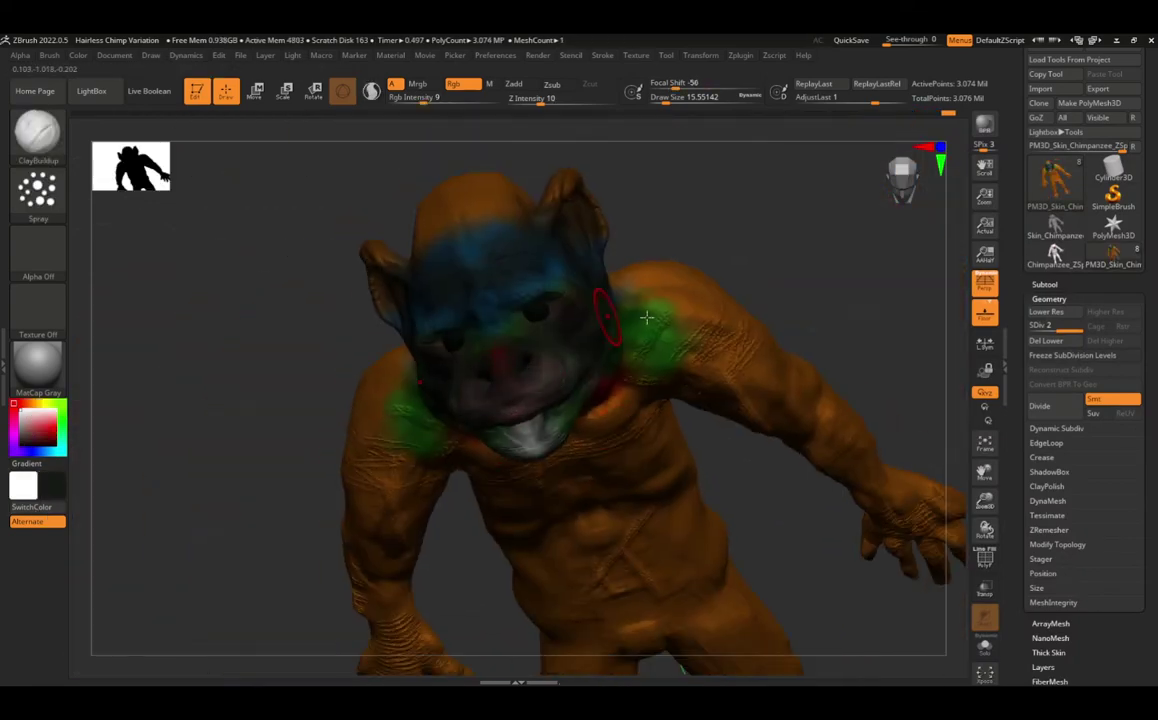
pyautogui.moveTo(500, 300); pyautogui.dragTo(400, 210)
pyautogui.press('s')
pyautogui.moveTo(667, 118)
pyautogui.mouseDown()
pyautogui.moveTo(697, 378)
pyautogui.moveTo(530, 478)
pyautogui.mouseUp()
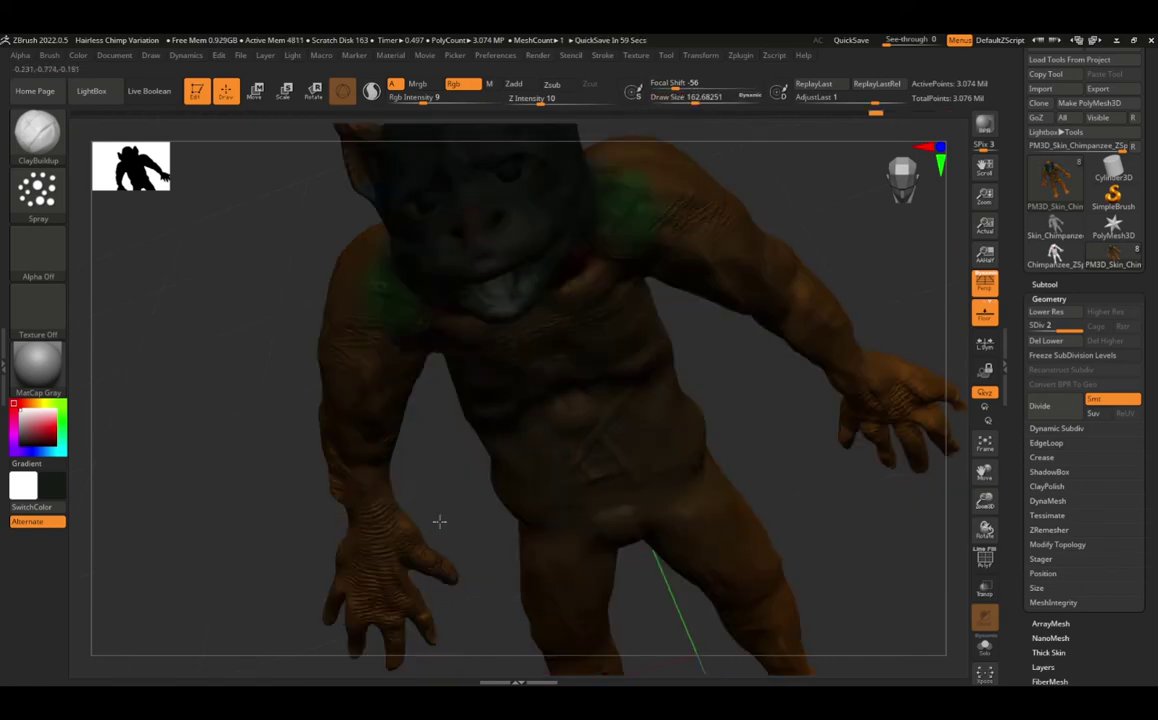
pyautogui.keyDown('ctrl'); pyautogui.moveTo(439, 525); pyautogui.dragTo(424, 531, button='right'); pyautogui.keyUp('ctrl')
pyautogui.moveTo(605, 480)
pyautogui.mouseDown(button='right')
pyautogui.moveTo(460, 483)
pyautogui.moveTo(631, 320)
pyautogui.mouseUp(button='right')
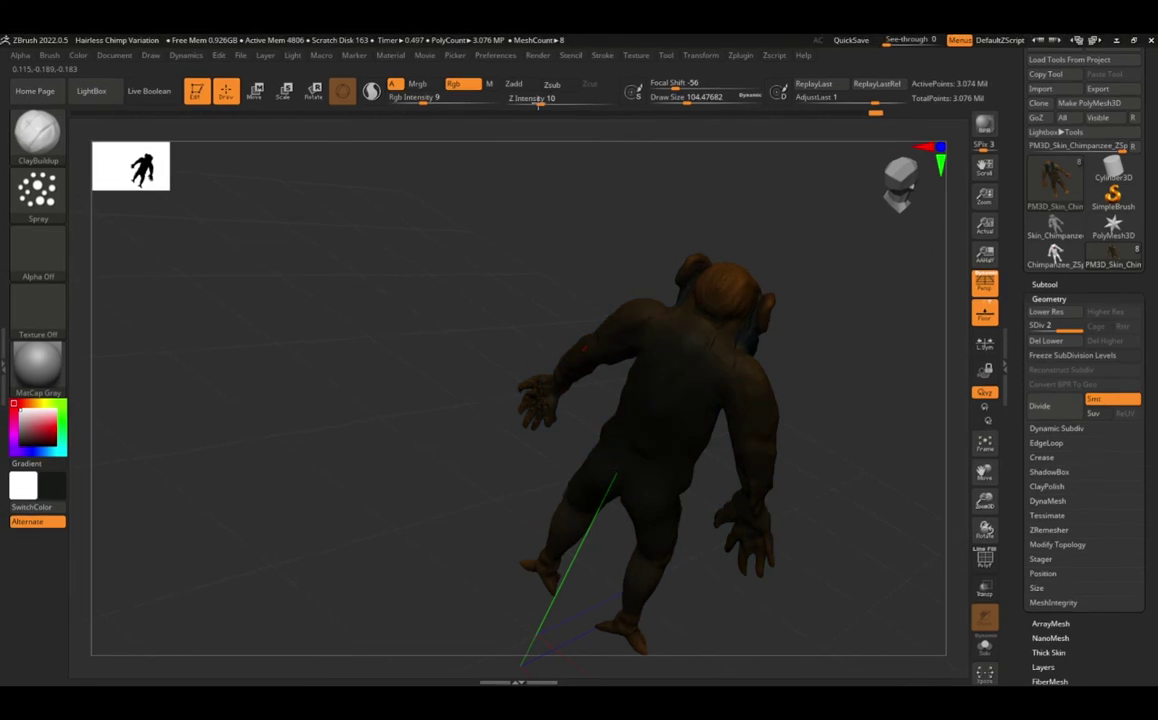
pyautogui.moveTo(650, 310); pyautogui.dragTo(741, 394)
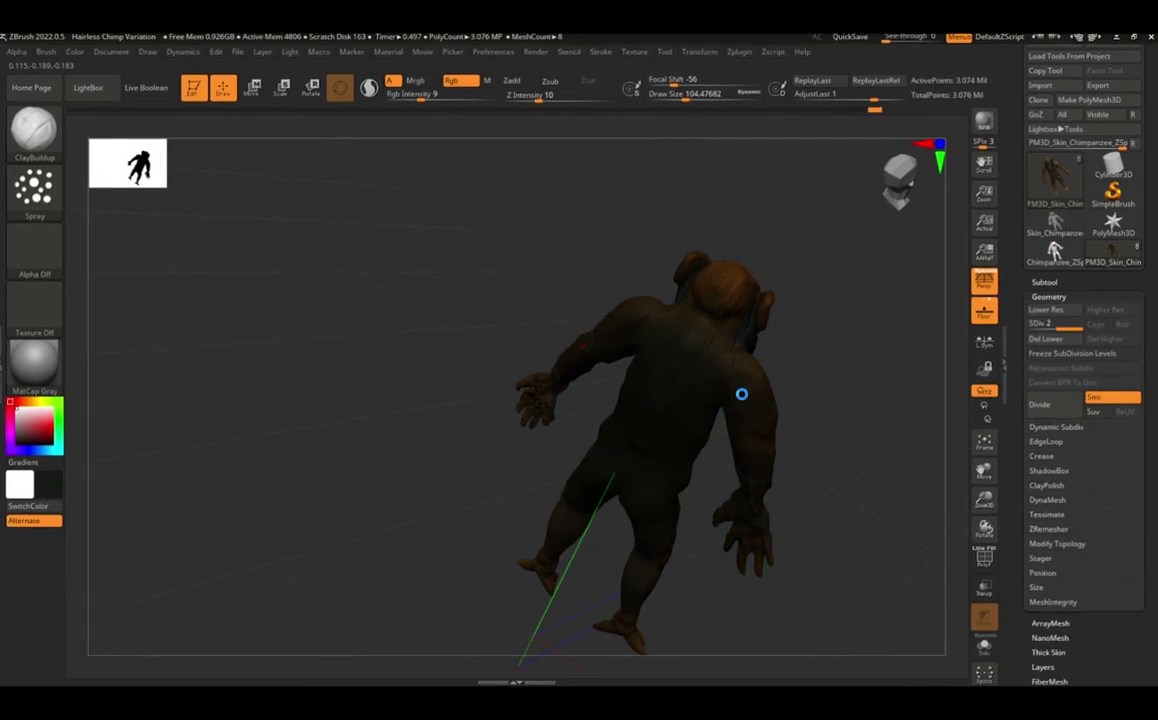
pyautogui.click(237, 51)
pyautogui.click(330, 78)
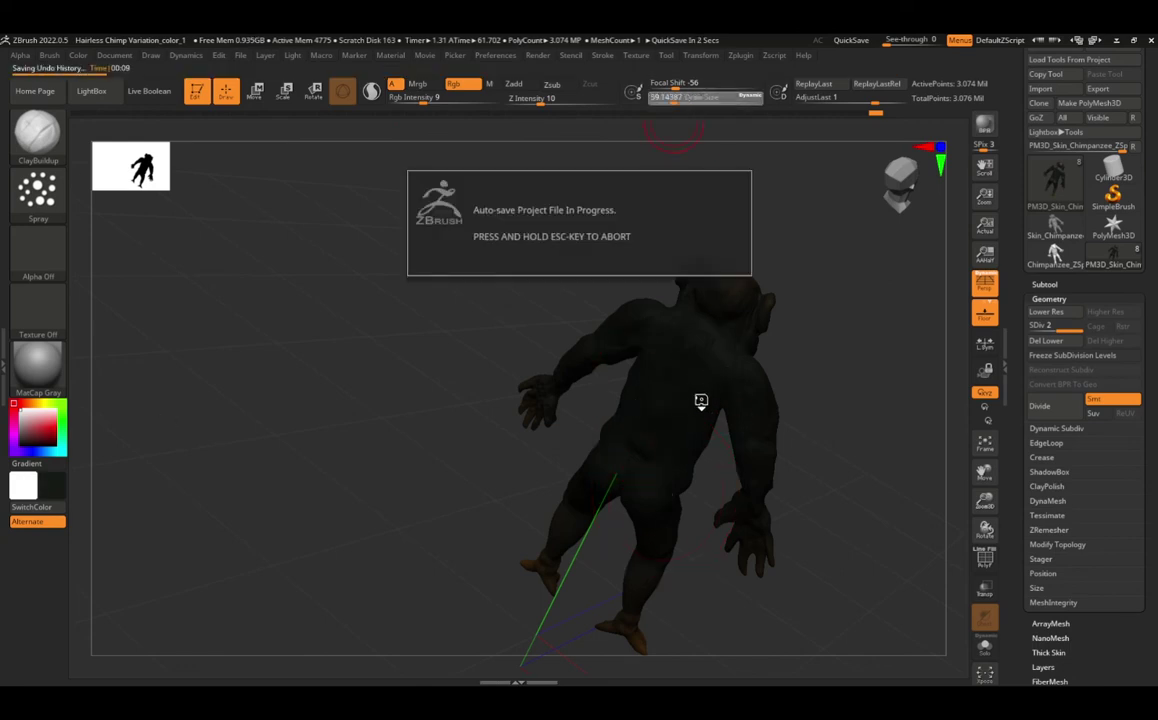
# Step: Swap the paint colour to white and paint the chimp's eyes pale white
pyautogui.moveTo(688, 395)
pyautogui.mouseDown(button='right')
pyautogui.moveTo(636, 350)
pyautogui.moveTo(603, 384)
pyautogui.mouseUp(button='right')
pyautogui.moveTo(701, 331); pyautogui.dragTo(489, 416, button='right')
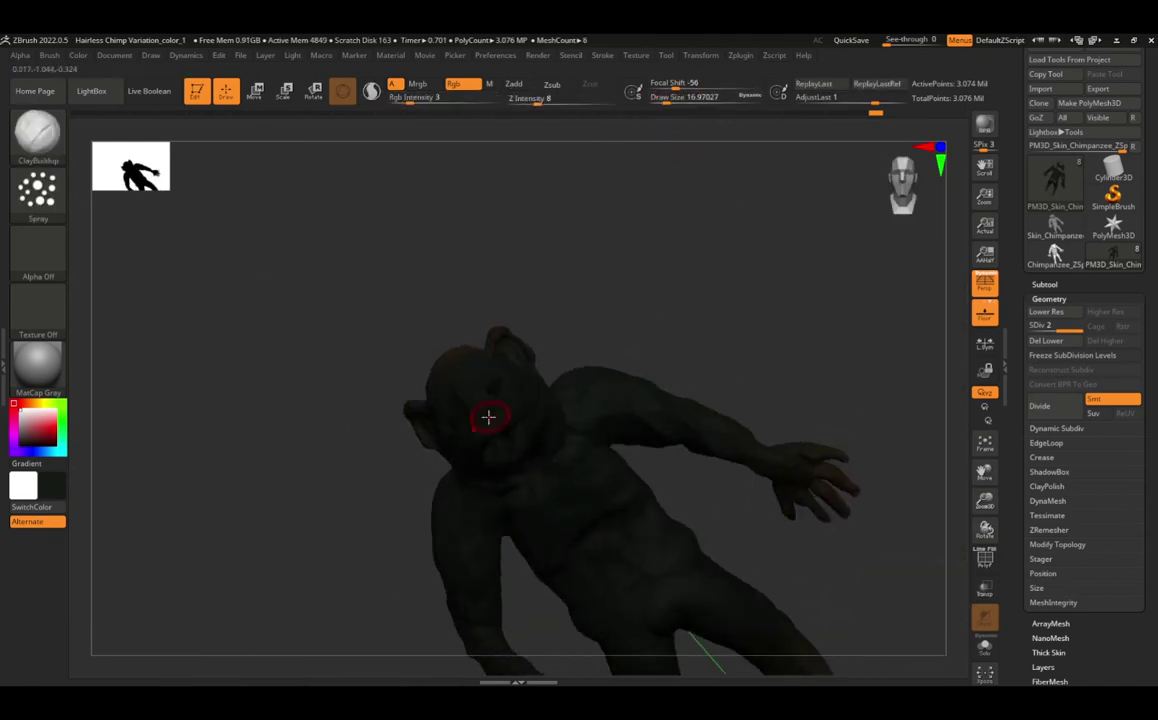
pyautogui.moveTo(576, 508); pyautogui.dragTo(480, 500, button='right')
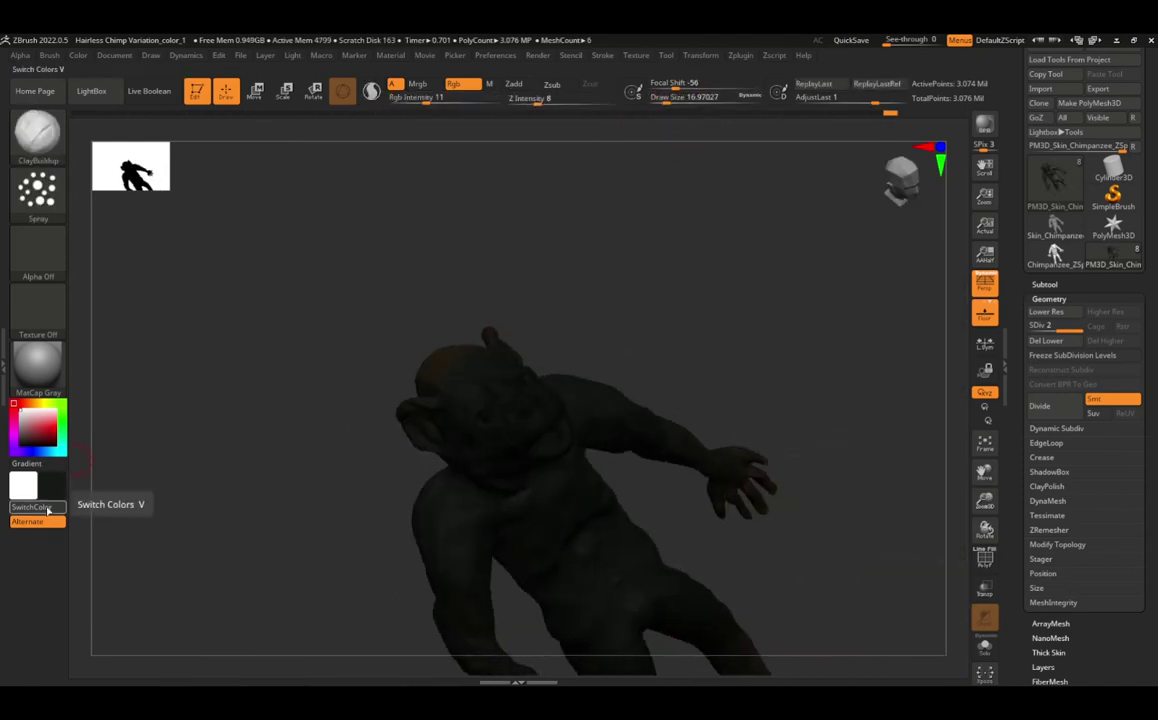
pyautogui.click(40, 487)
pyautogui.moveTo(425, 97); pyautogui.dragTo(412, 97)
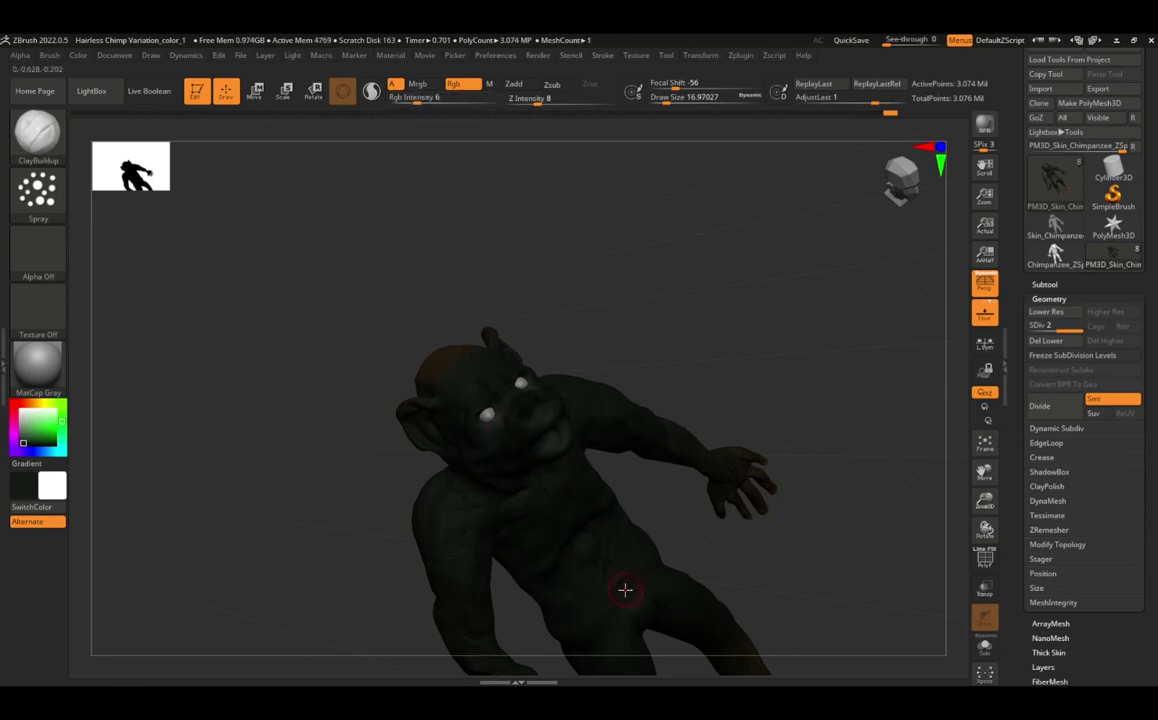
# Step: Change the stroke type and spray lighter patches over the head, chest and arm
pyautogui.click(38, 190)
pyautogui.moveTo(442, 527)
pyautogui.mouseDown()
pyautogui.moveTo(424, 509)
pyautogui.moveTo(523, 493)
pyautogui.mouseUp()
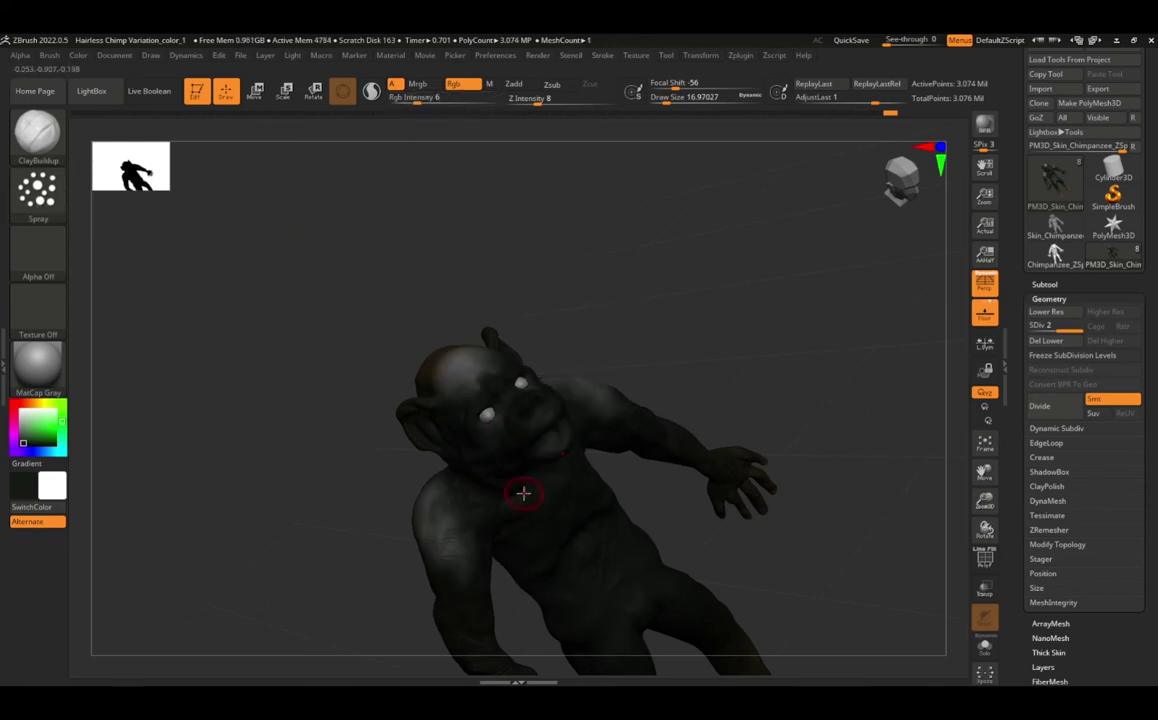
pyautogui.moveTo(623, 555)
pyautogui.mouseDown(button='right')
pyautogui.moveTo(486, 374)
pyautogui.moveTo(515, 503)
pyautogui.mouseUp(button='right')
pyautogui.moveTo(532, 397)
pyautogui.mouseDown(button='right')
pyautogui.moveTo(677, 400)
pyautogui.moveTo(565, 507)
pyautogui.mouseUp(button='right')
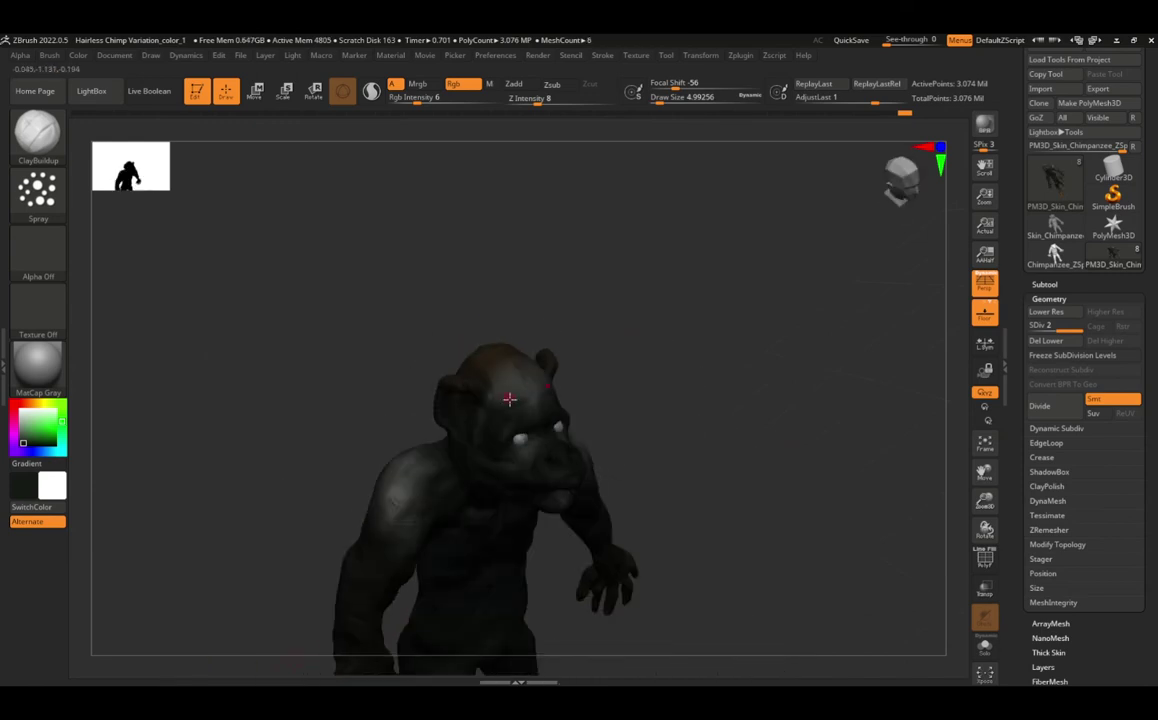
pyautogui.moveTo(479, 508)
pyautogui.mouseDown(button='right')
pyautogui.moveTo(483, 563)
pyautogui.moveTo(613, 457)
pyautogui.mouseUp(button='right')
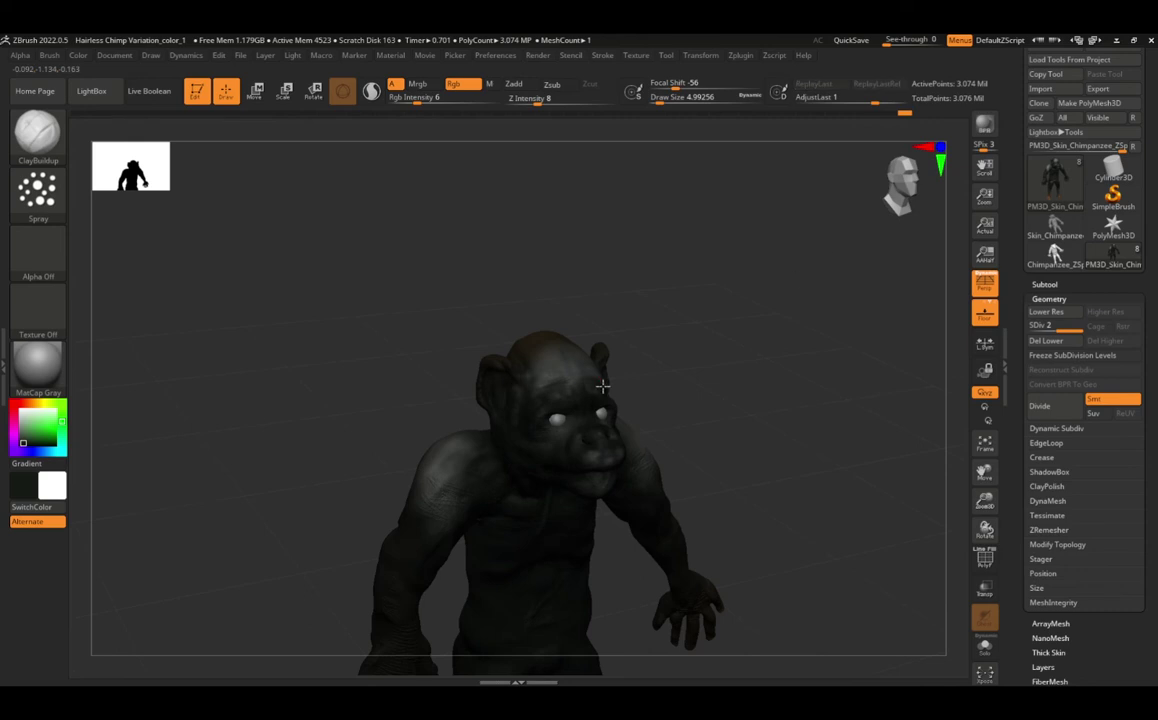
pyautogui.moveTo(603, 386)
pyautogui.mouseDown(button='right')
pyautogui.moveTo(656, 465)
pyautogui.moveTo(537, 424)
pyautogui.mouseUp(button='right')
pyautogui.moveTo(634, 465)
pyautogui.mouseDown(button='right')
pyautogui.moveTo(576, 496)
pyautogui.moveTo(763, 501)
pyautogui.moveTo(699, 580)
pyautogui.mouseUp(button='right')
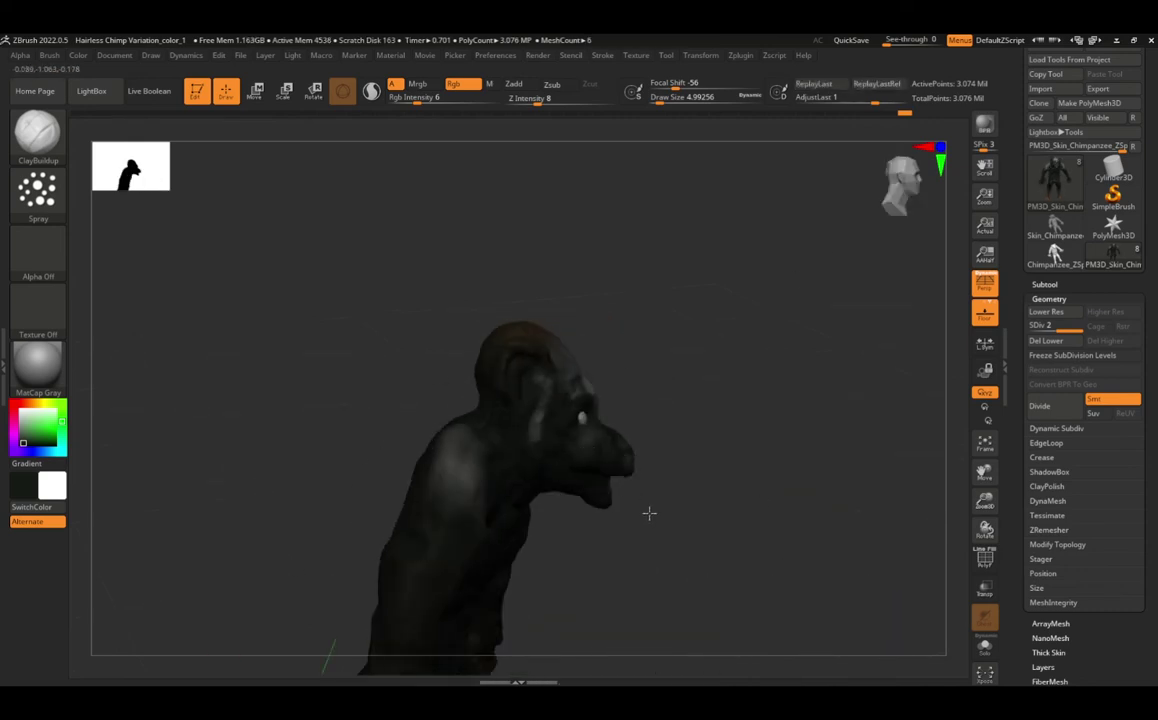
pyautogui.moveTo(649, 513); pyautogui.dragTo(565, 477, button='right')
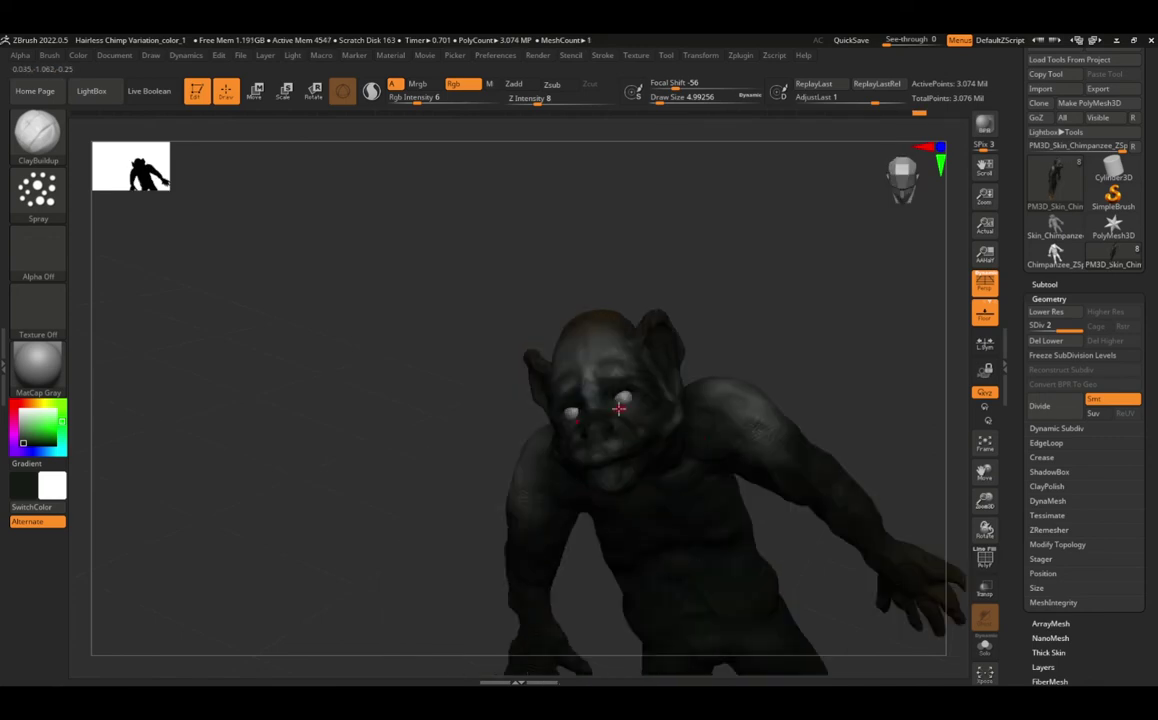
# Step: Switch the paint colour to orange, then set it back to white while orbiting the head
pyautogui.press('c')
pyautogui.moveTo(628, 452); pyautogui.dragTo(682, 455, button='right')
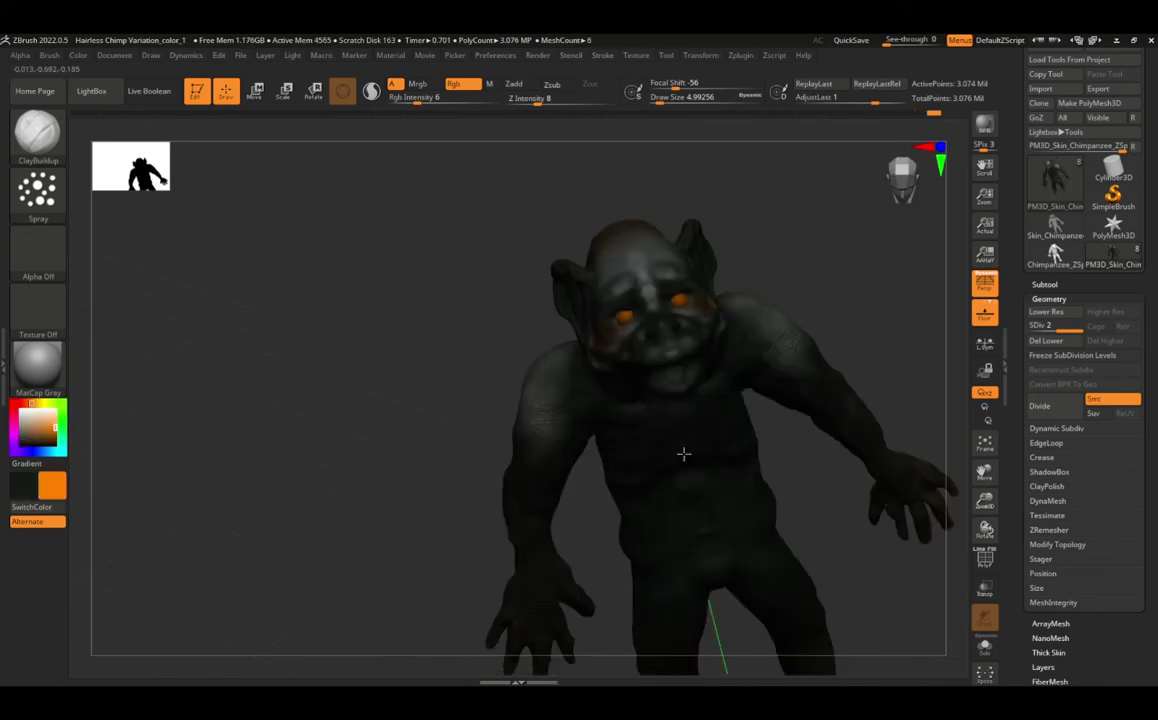
pyautogui.click(18, 405)
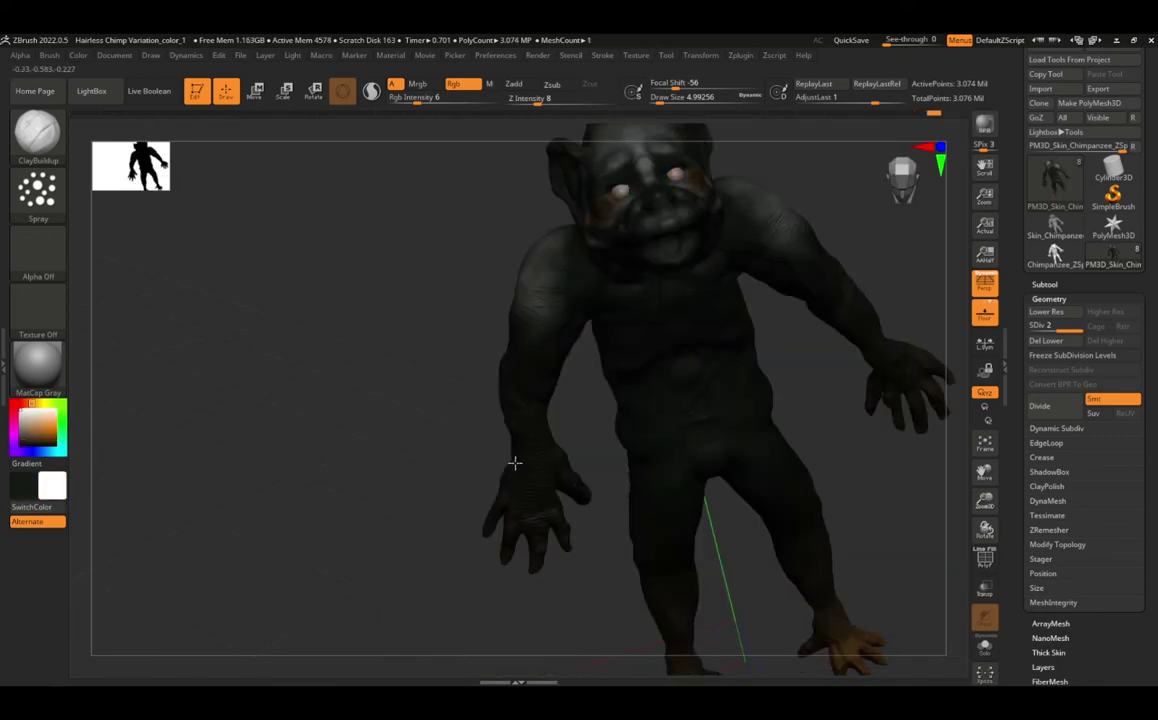
pyautogui.moveTo(613, 457)
pyautogui.mouseDown(button='right')
pyautogui.moveTo(685, 478)
pyautogui.moveTo(651, 563)
pyautogui.moveTo(731, 621)
pyautogui.moveTo(796, 429)
pyautogui.mouseUp(button='right')
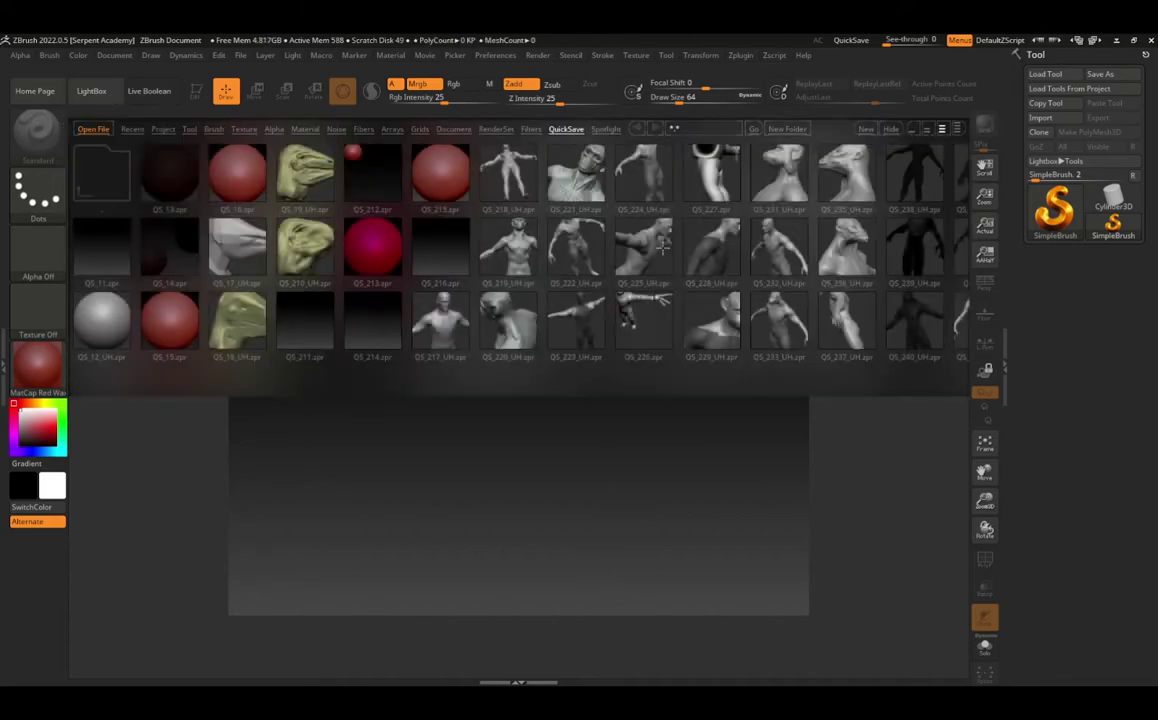
# Step: Scroll to the end of the QuickSave folder and load QS_3103_UH.zpr
pyautogui.scroll(-10, 662, 247)
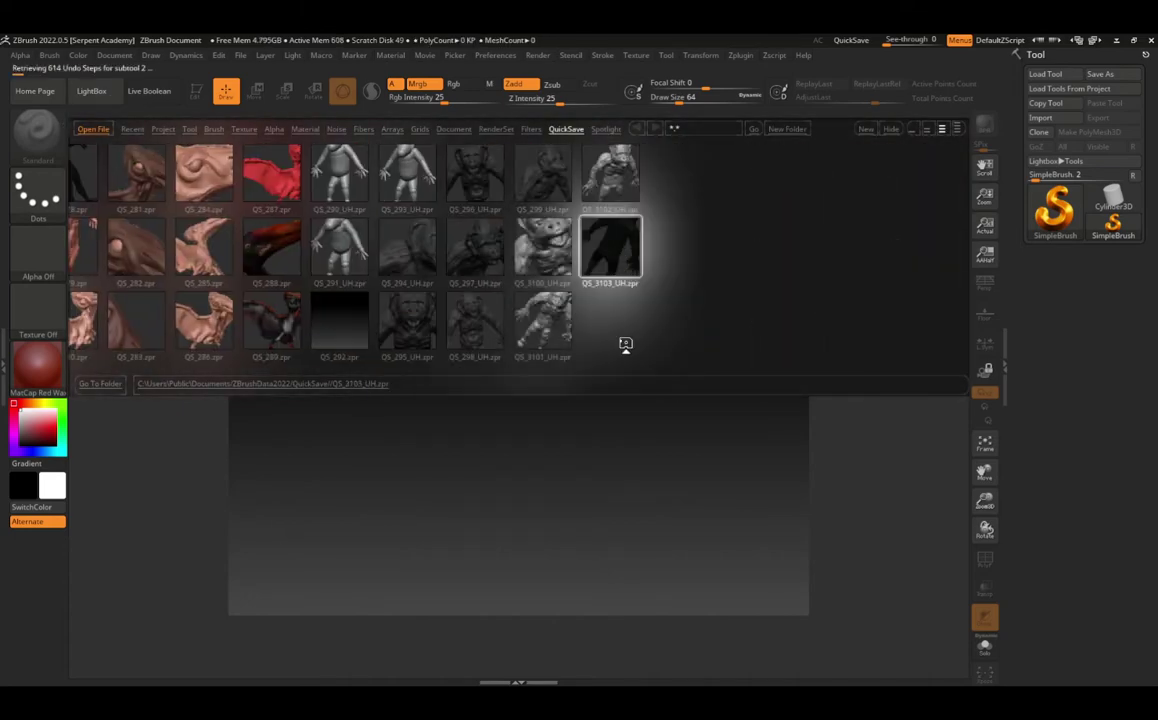
pyautogui.doubleClick(606, 256)
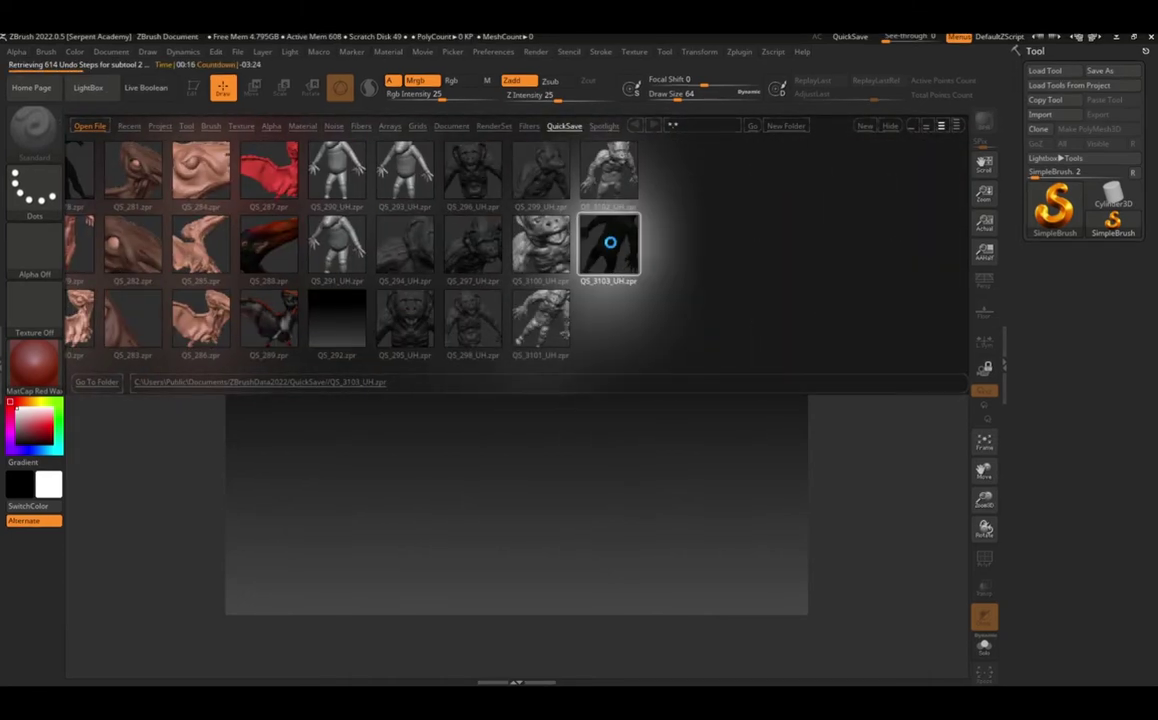
pyautogui.click(676, 334)
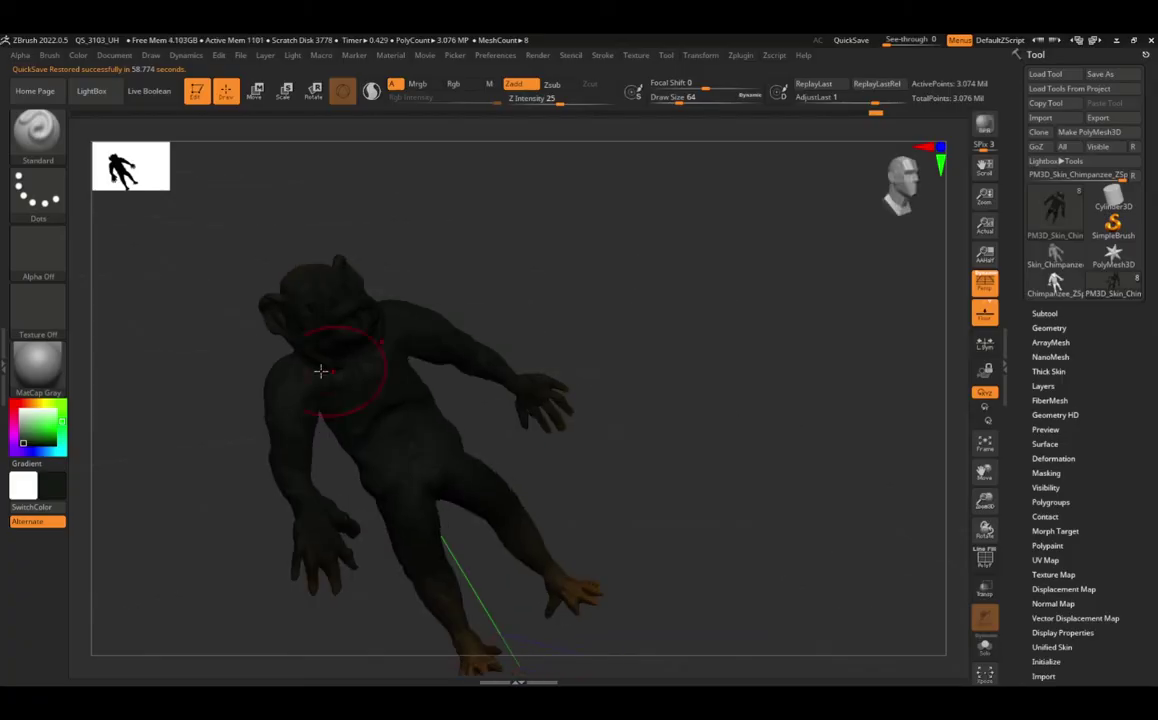
# Step: Switch to red, darken the white teeth and dab red paint onto the torso
pyautogui.moveTo(335, 387)
pyautogui.mouseDown()
pyautogui.moveTo(376, 683)
pyautogui.moveTo(486, 344)
pyautogui.moveTo(323, 251)
pyautogui.moveTo(217, 139)
pyautogui.mouseUp()
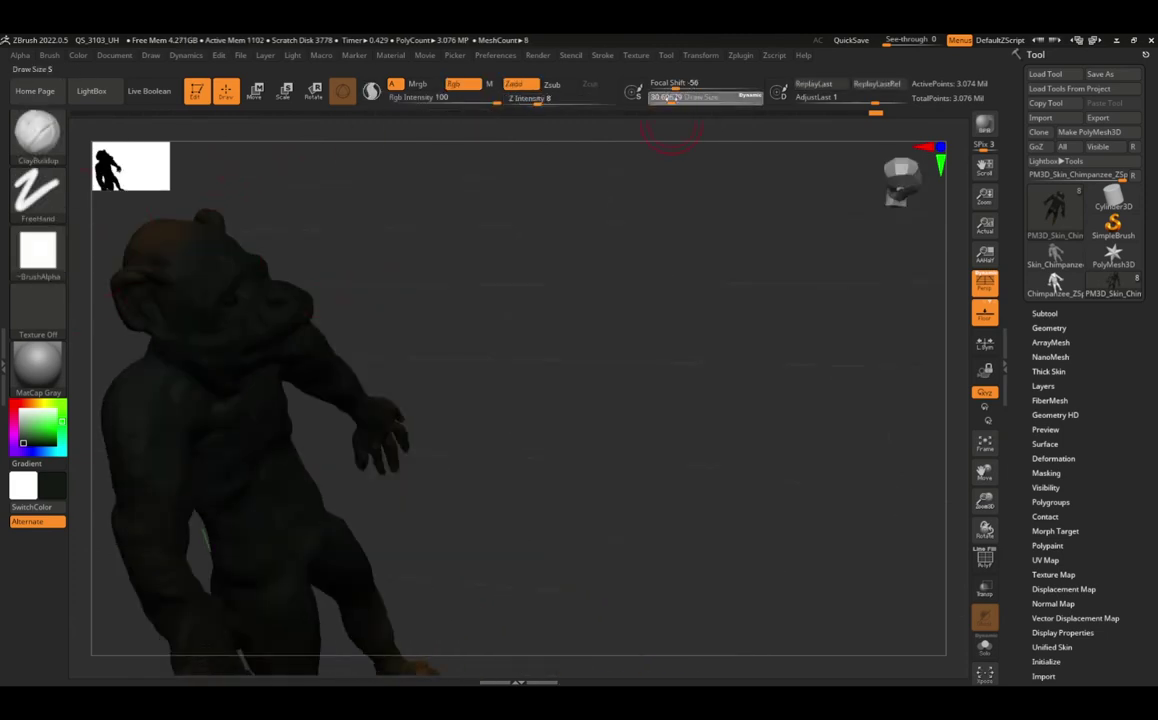
pyautogui.press('v')
pyautogui.moveTo(142, 434); pyautogui.dragTo(290, 359)
pyautogui.moveTo(332, 418); pyautogui.dragTo(323, 343)
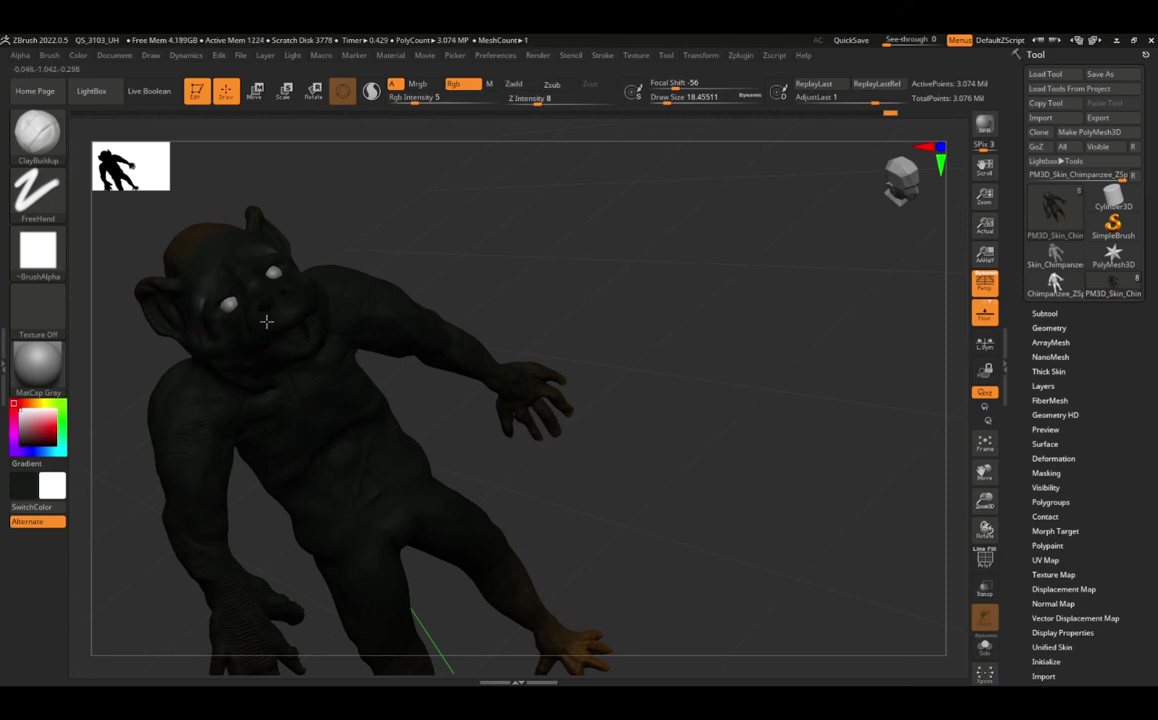
pyautogui.moveTo(386, 413)
pyautogui.mouseDown()
pyautogui.moveTo(305, 388)
pyautogui.moveTo(344, 499)
pyautogui.moveTo(310, 625)
pyautogui.mouseUp()
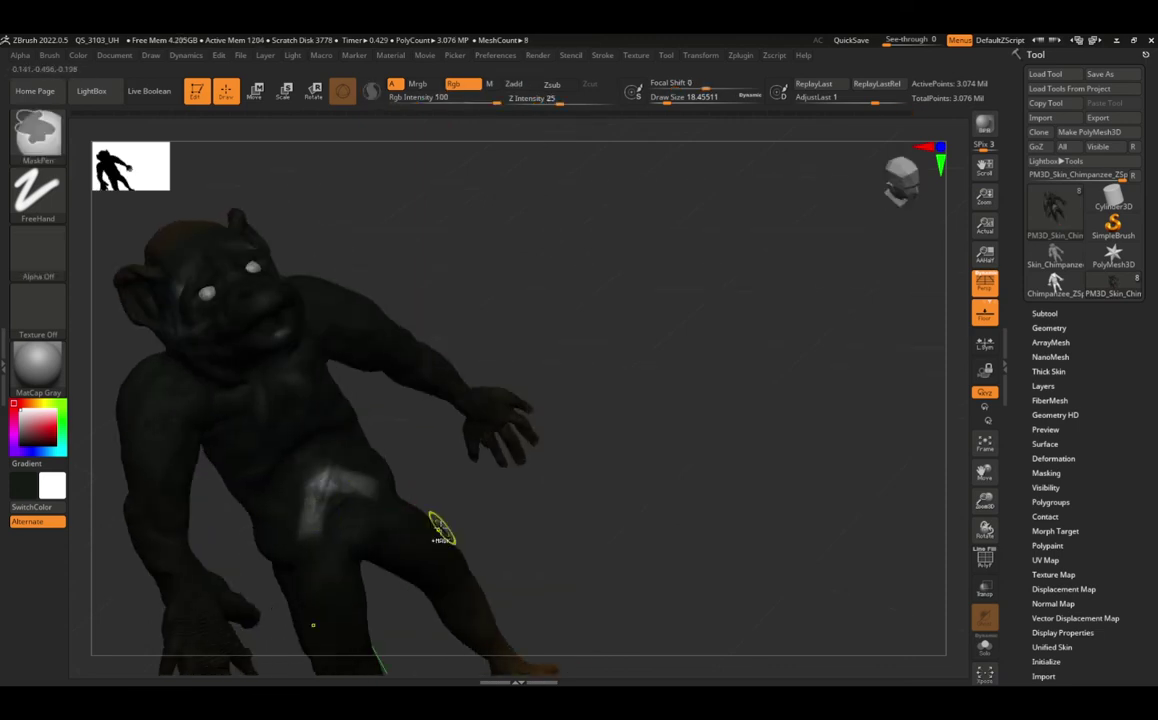
# Step: Save the project as Hairless Chimp Variation_color_2 and orbit to inspect it
pyautogui.moveTo(392, 531); pyautogui.dragTo(518, 453)
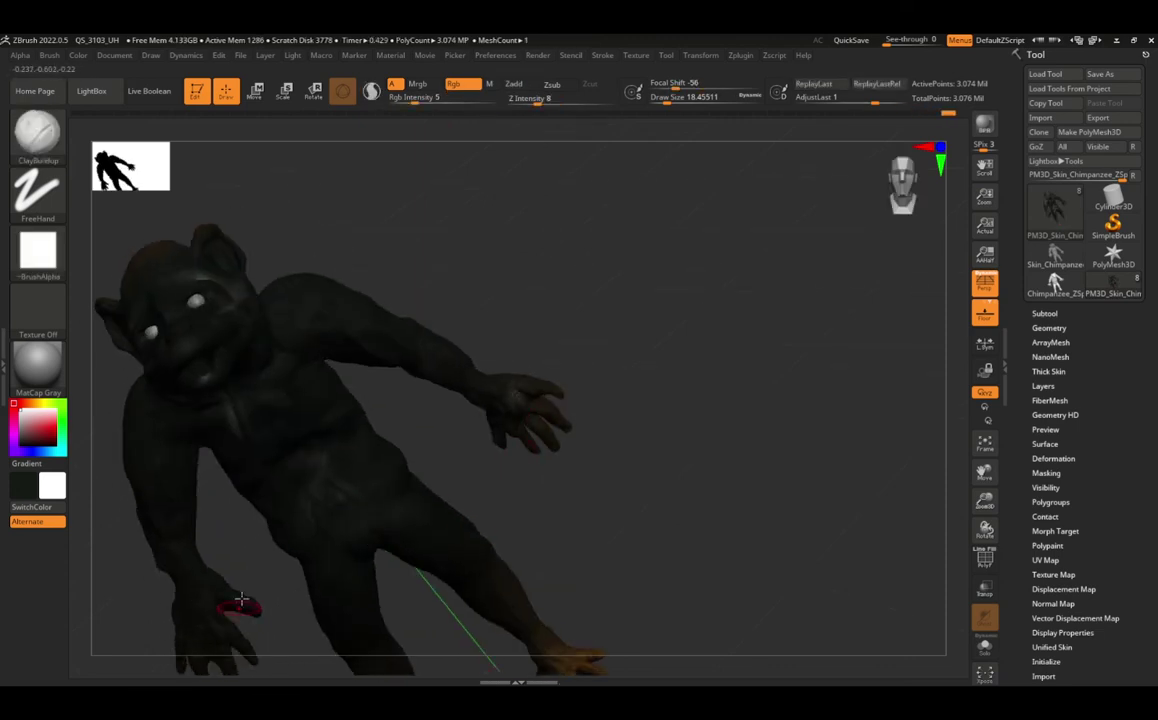
pyautogui.hotkey('ctrl', 's')
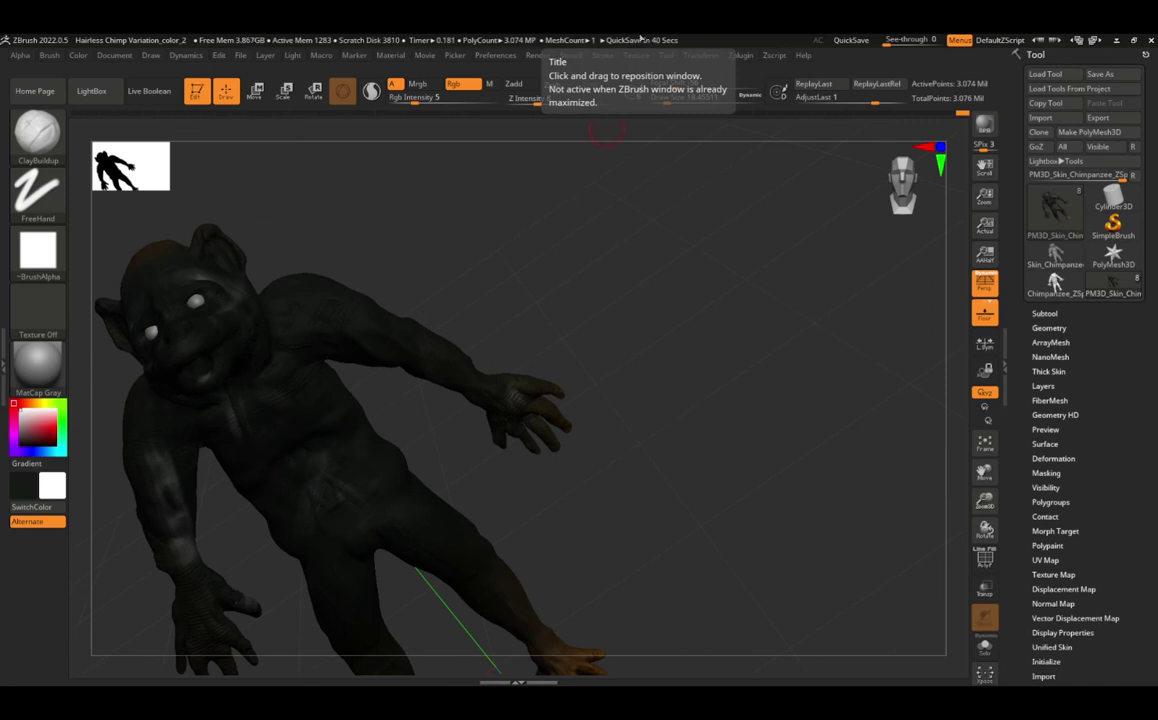
pyautogui.moveTo(196, 325)
pyautogui.mouseDown(button='right')
pyautogui.moveTo(232, 363)
pyautogui.moveTo(233, 383)
pyautogui.moveTo(194, 383)
pyautogui.moveTo(218, 476)
pyautogui.mouseUp(button='right')
pyautogui.moveTo(288, 375)
pyautogui.mouseDown(button='right')
pyautogui.moveTo(274, 292)
pyautogui.moveTo(317, 358)
pyautogui.mouseUp(button='right')
# Step: Cycle the paint colours through red, white and black, and paint pale strokes on the arms and back
pyautogui.press('v')
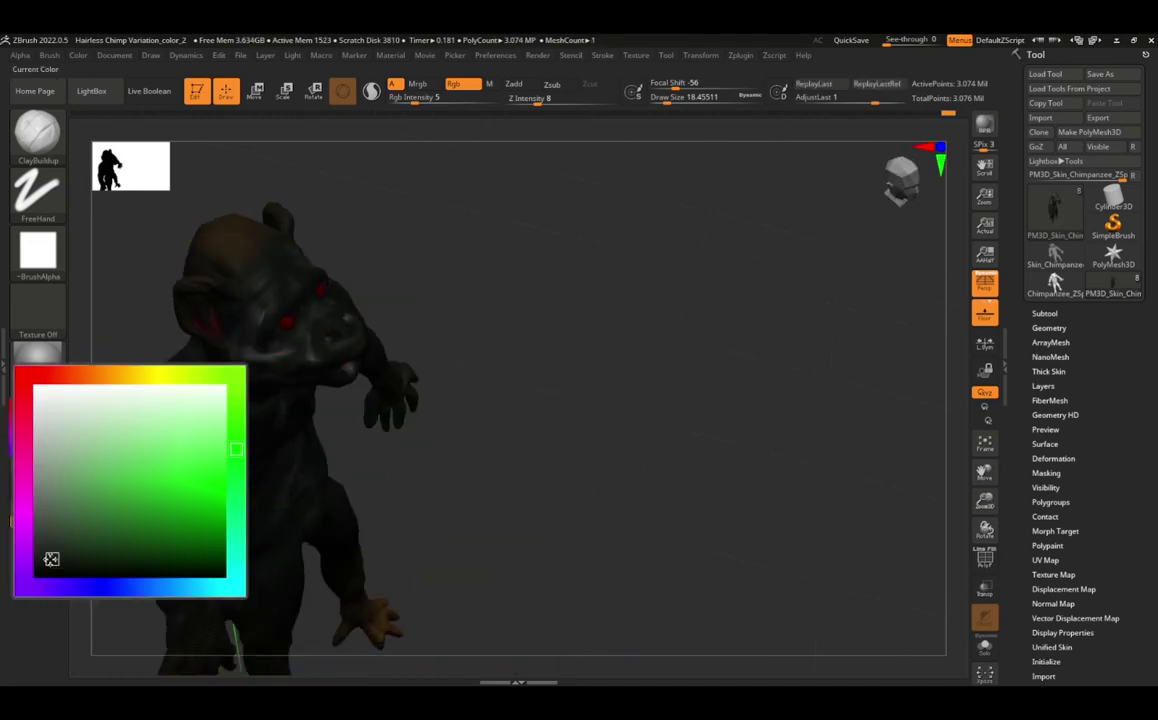
pyautogui.moveTo(302, 214); pyautogui.dragTo(277, 420, button='right')
pyautogui.click(14, 406)
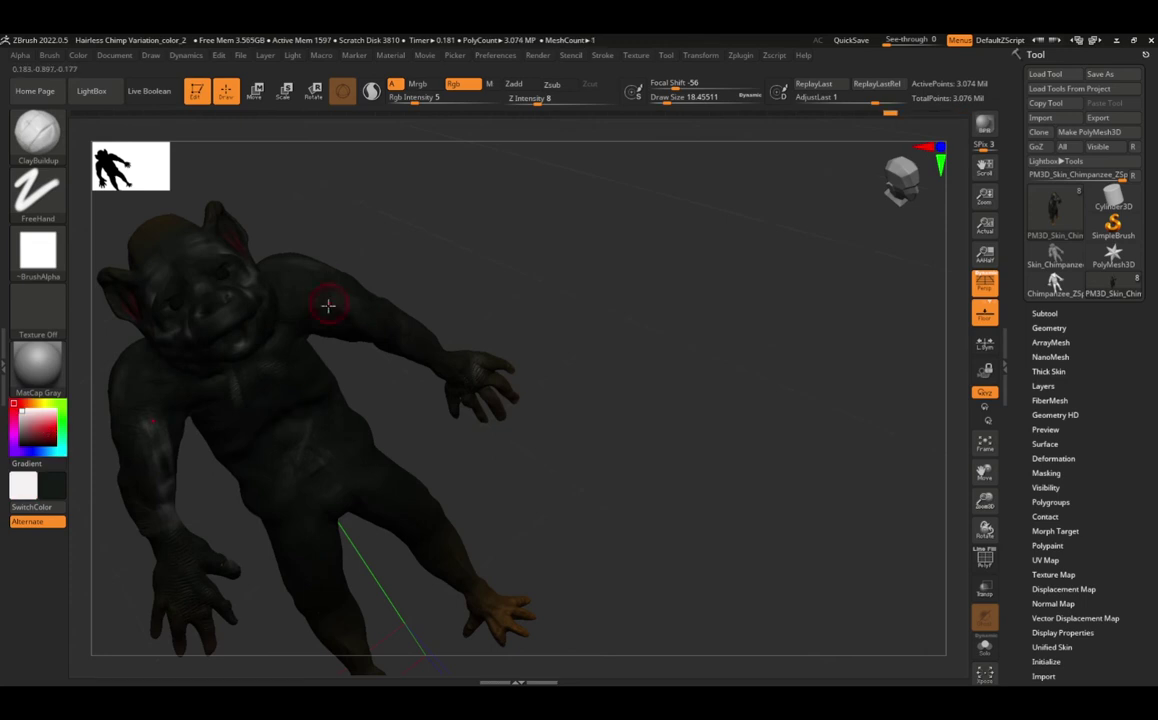
pyautogui.press('v')
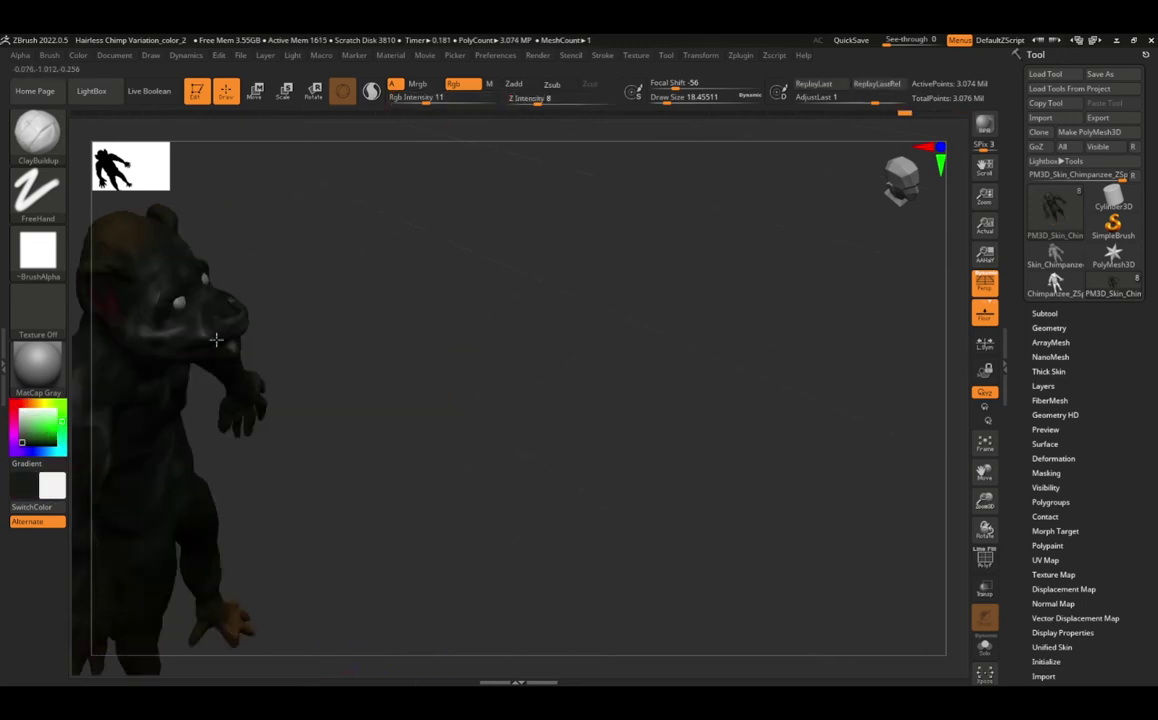
pyautogui.moveTo(202, 325); pyautogui.dragTo(406, 550, button='right')
pyautogui.moveTo(222, 493); pyautogui.dragTo(253, 380, button='right')
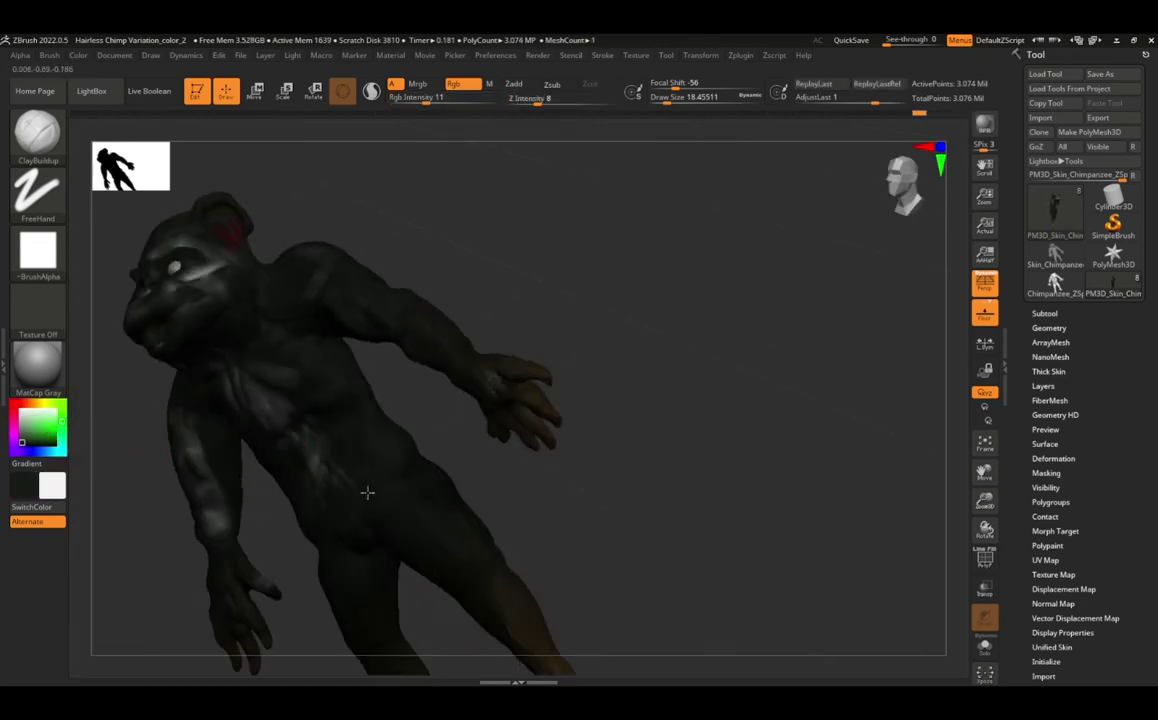
pyautogui.moveTo(367, 491); pyautogui.dragTo(500, 519, button='right')
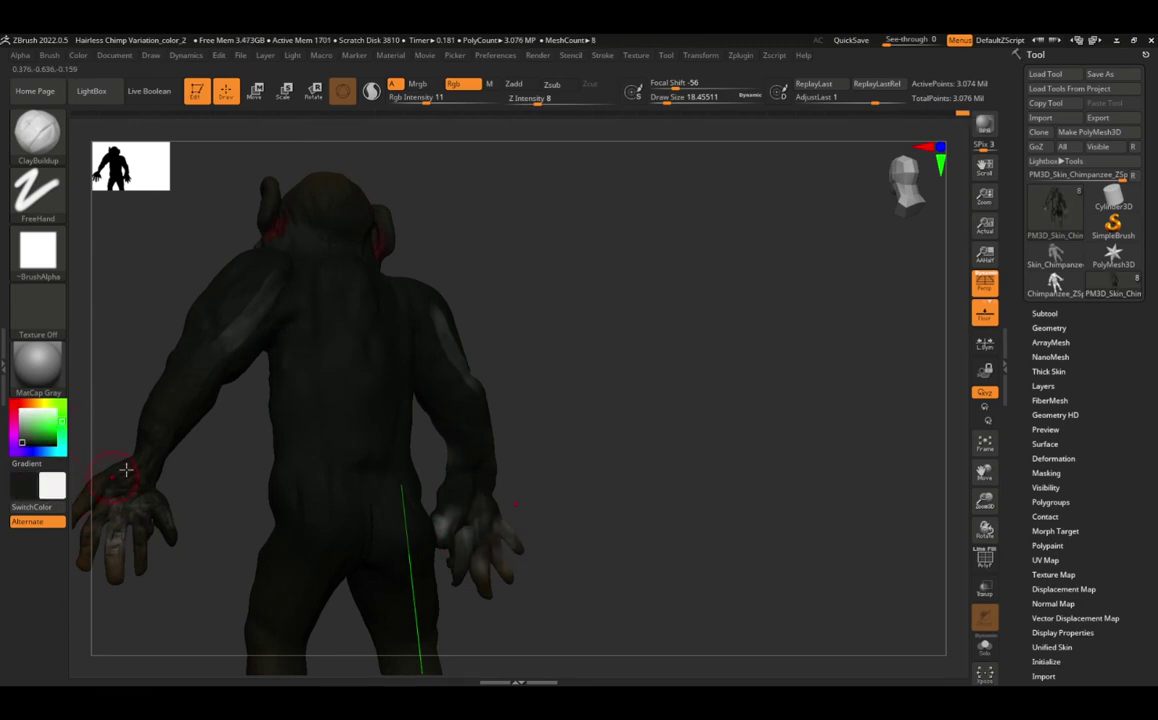
pyautogui.moveTo(121, 477)
pyautogui.mouseDown()
pyautogui.moveTo(403, 583)
pyautogui.moveTo(329, 331)
pyautogui.mouseUp()
# Step: Bring the chimp to a front view and undo a stray light stroke across the torso
pyautogui.moveTo(329, 331)
pyautogui.mouseDown(button='right')
pyautogui.moveTo(610, 499)
pyautogui.moveTo(628, 421)
pyautogui.moveTo(81, 421)
pyautogui.mouseUp(button='right')
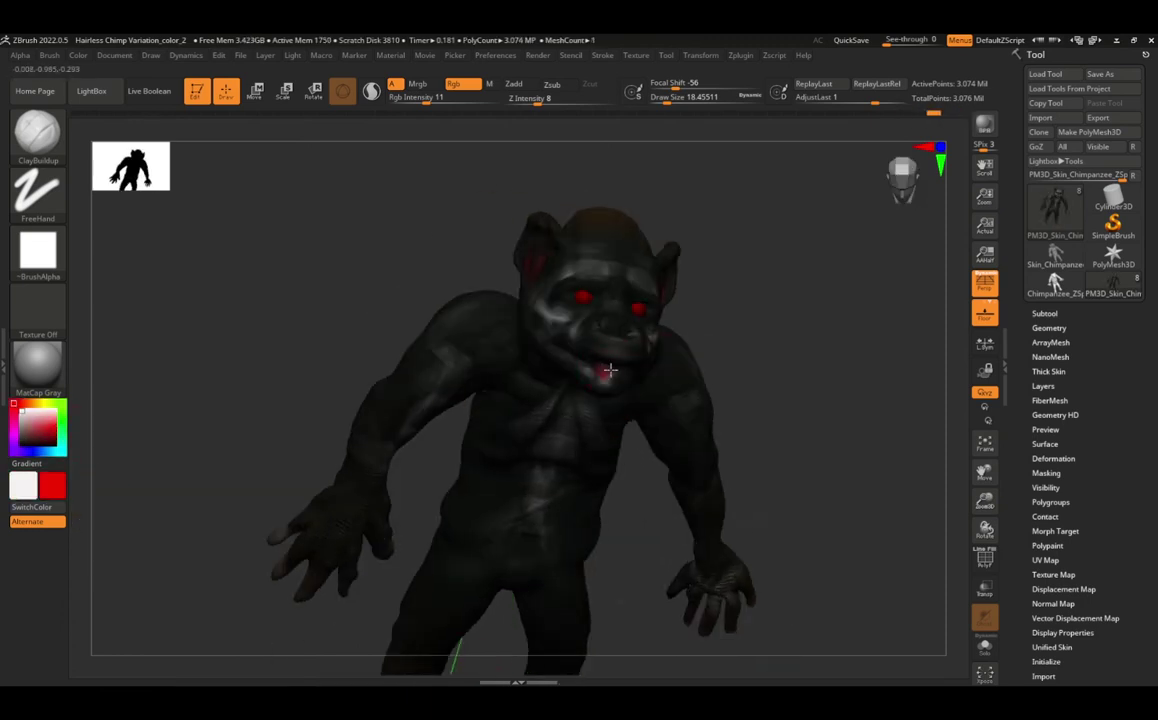
pyautogui.moveTo(506, 448)
pyautogui.mouseDown(button='right')
pyautogui.moveTo(548, 297)
pyautogui.moveTo(530, 380)
pyautogui.mouseUp(button='right')
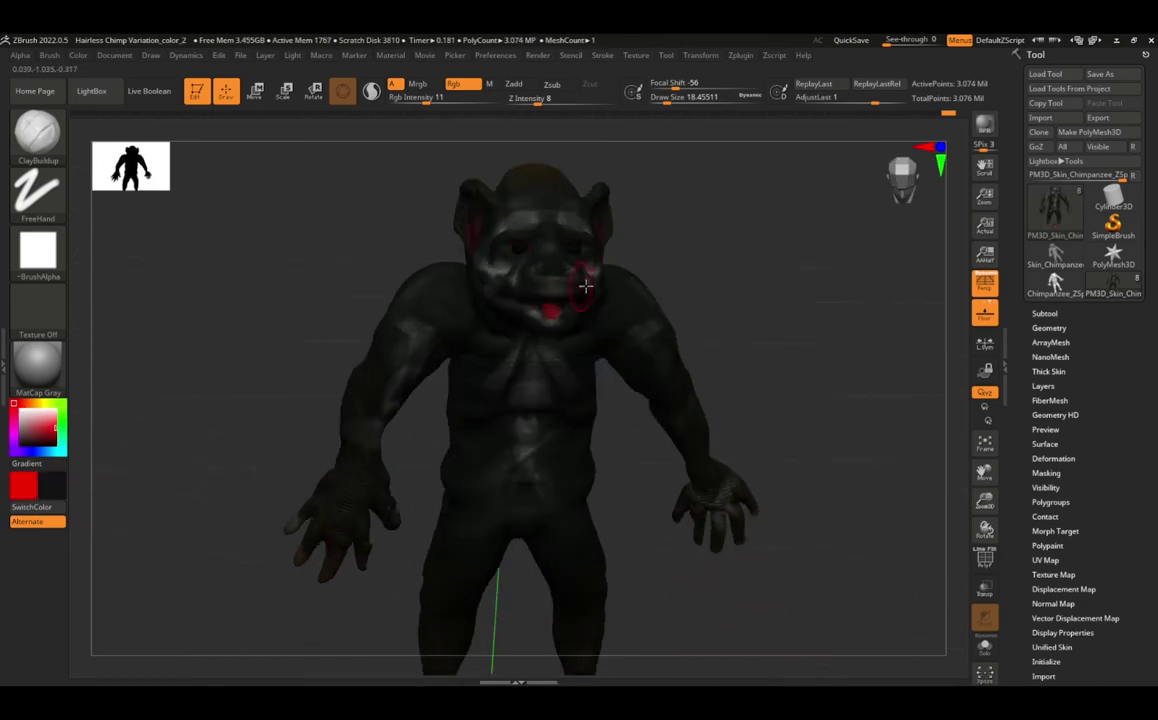
pyautogui.moveTo(460, 420)
pyautogui.mouseDown(button='right')
pyautogui.moveTo(542, 433)
pyautogui.moveTo(421, 612)
pyautogui.mouseUp(button='right')
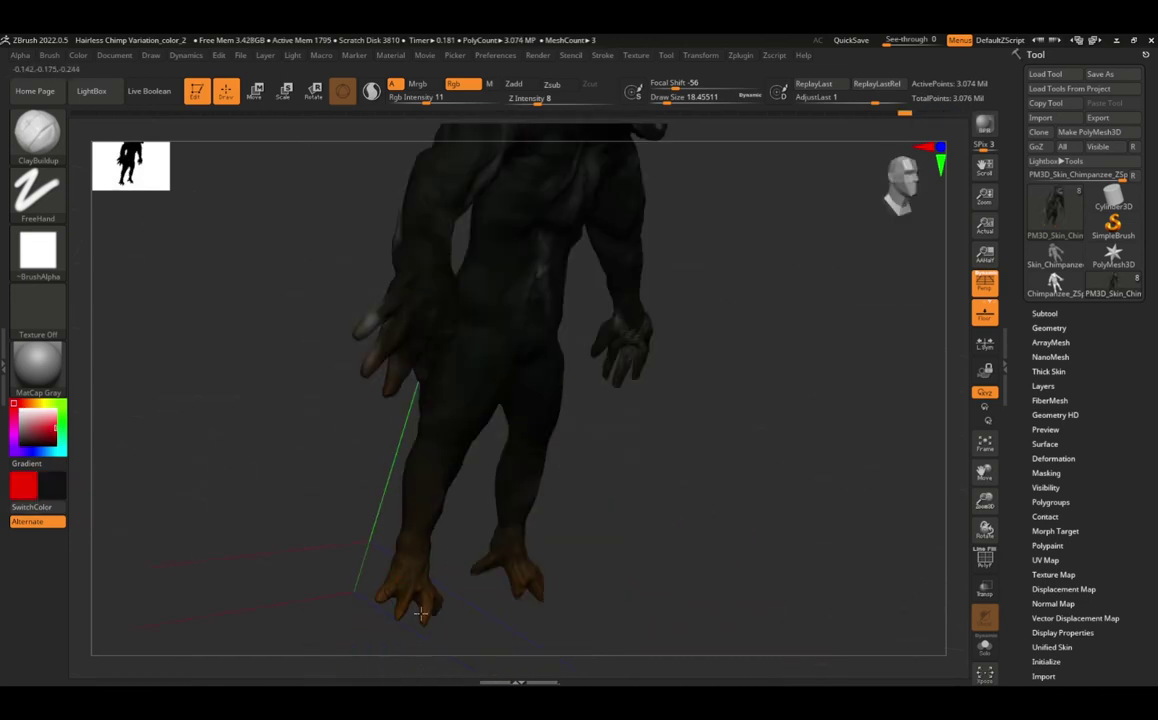
pyautogui.moveTo(401, 537)
pyautogui.mouseDown(button='right')
pyautogui.moveTo(445, 607)
pyautogui.moveTo(428, 551)
pyautogui.moveTo(530, 344)
pyautogui.mouseUp(button='right')
pyautogui.moveTo(445, 370); pyautogui.dragTo(532, 240)
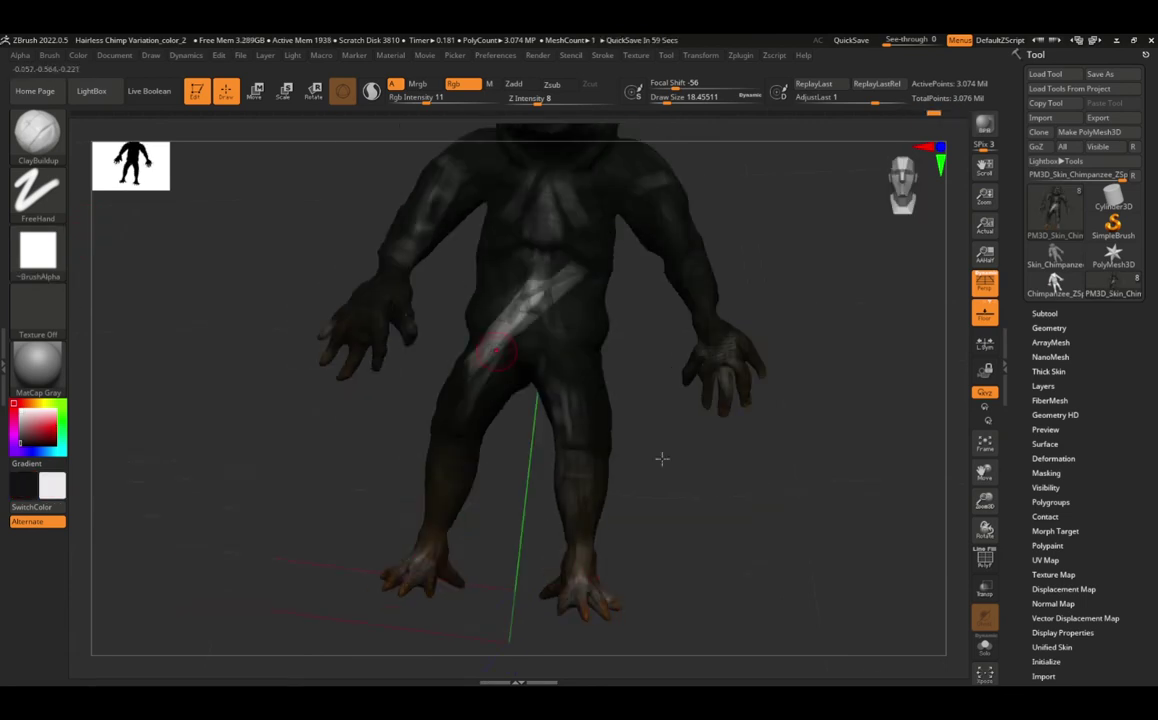
pyautogui.moveTo(460, 330); pyautogui.dragTo(561, 277)
pyautogui.hotkey('ctrl', 'z')
pyautogui.hotkey('ctrl', 'z')
pyautogui.hotkey('ctrl', 'z')
# Step: Swap the main and secondary colours and save as Hairless Chimp Variation_color_3
pyautogui.moveTo(460, 588); pyautogui.dragTo(563, 568, button='right')
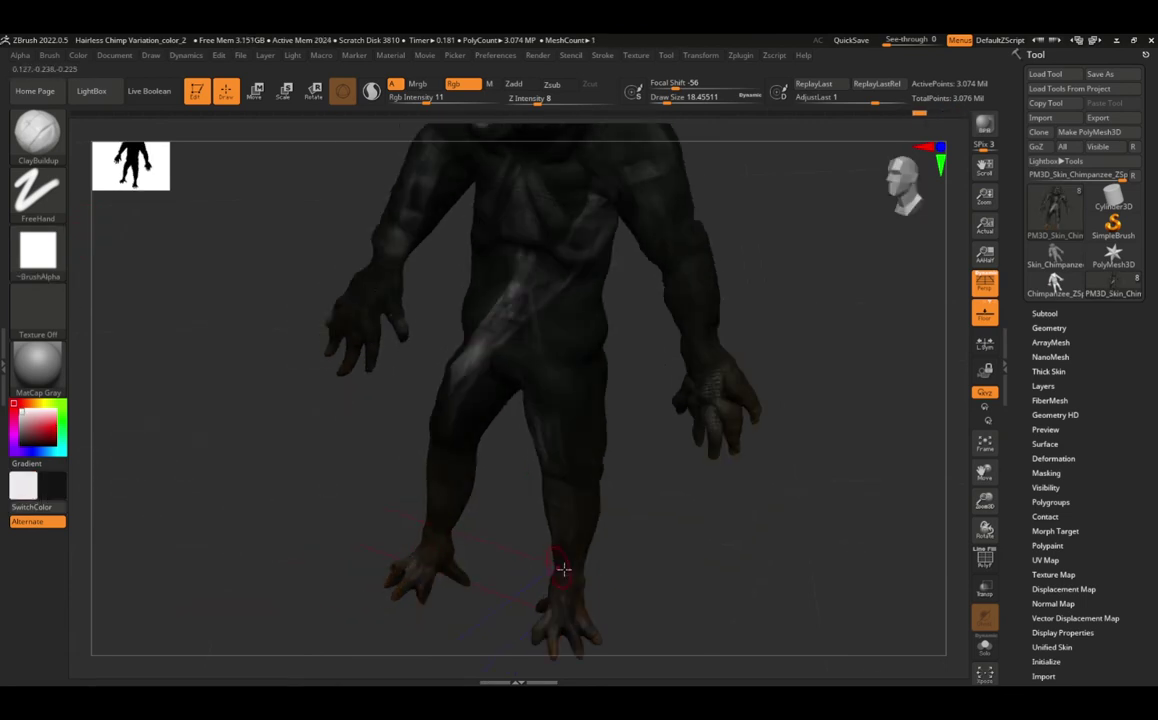
pyautogui.moveTo(427, 593)
pyautogui.mouseDown(button='right')
pyautogui.moveTo(489, 481)
pyautogui.moveTo(315, 530)
pyautogui.moveTo(250, 460)
pyautogui.mouseUp(button='right')
pyautogui.click(38, 485)
pyautogui.click(78, 55)
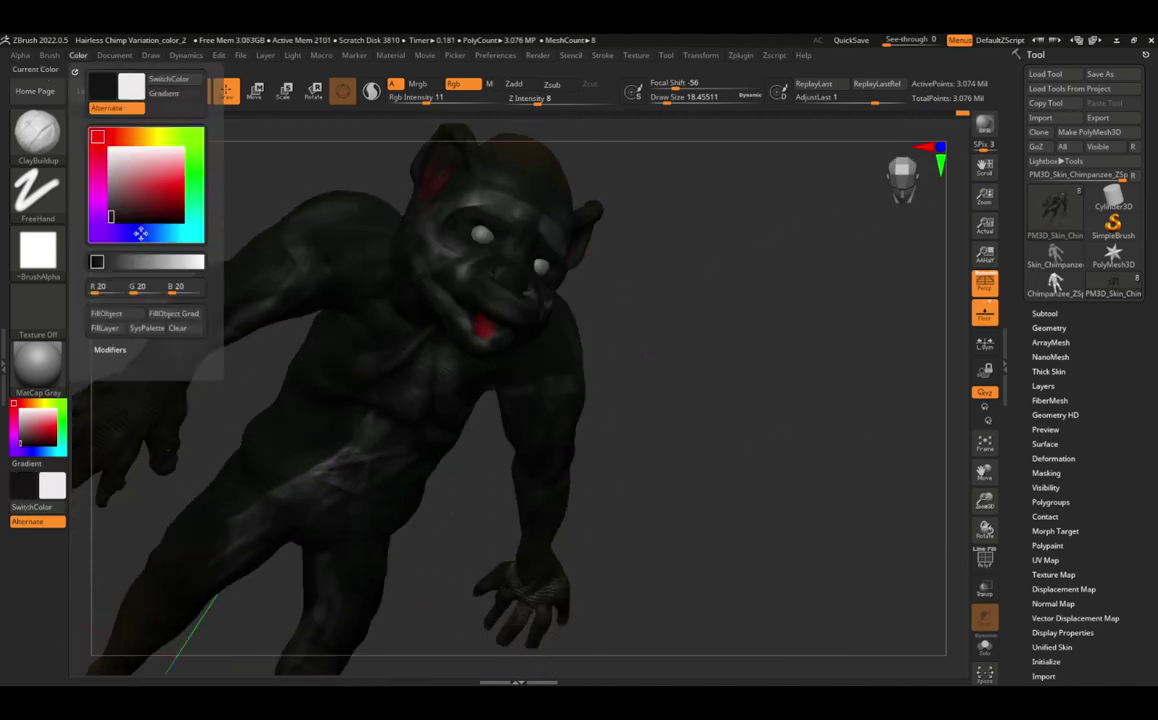
pyautogui.moveTo(220, 420); pyautogui.dragTo(493, 216, button='right')
pyautogui.moveTo(504, 345)
pyautogui.mouseDown(button='right')
pyautogui.moveTo(620, 266)
pyautogui.moveTo(780, 300)
pyautogui.mouseUp(button='right')
pyautogui.scroll(-1, 1134, 540)
pyautogui.scroll(-1, 1058, 457)
pyautogui.hotkey('ctrl', 's')
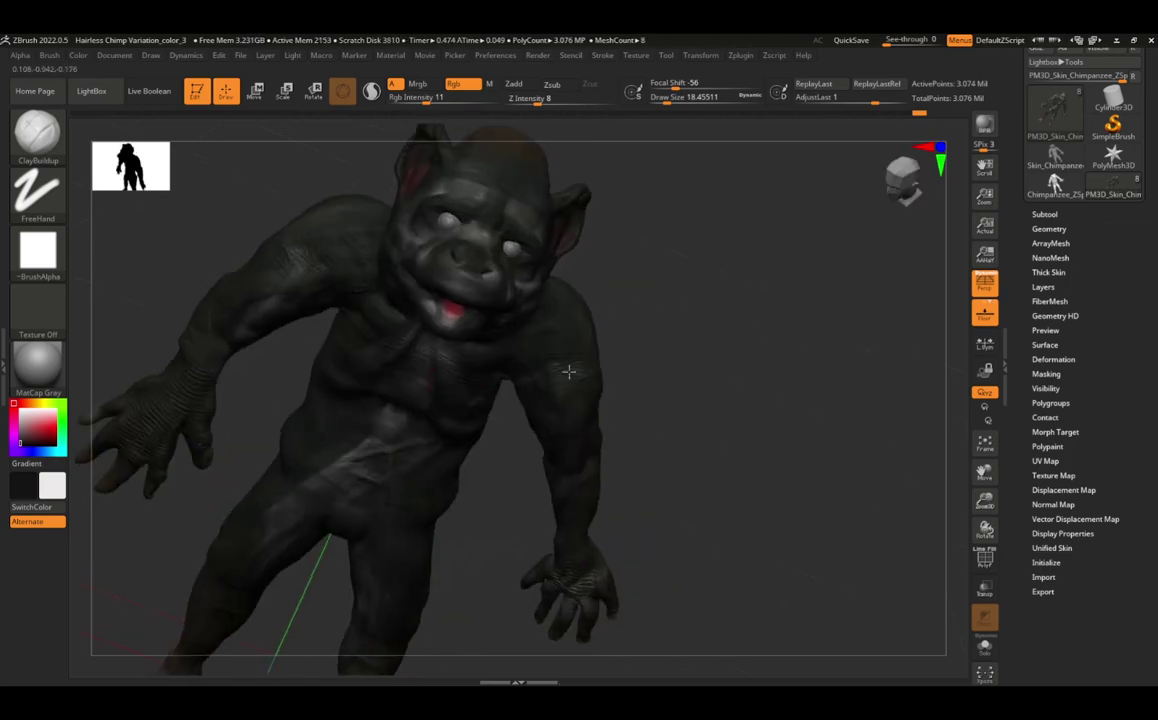
# Step: Try a darker material, Framer04, PolySkin and a white toy-plastic material on the chimp
pyautogui.press('m')
pyautogui.click(675, 401)
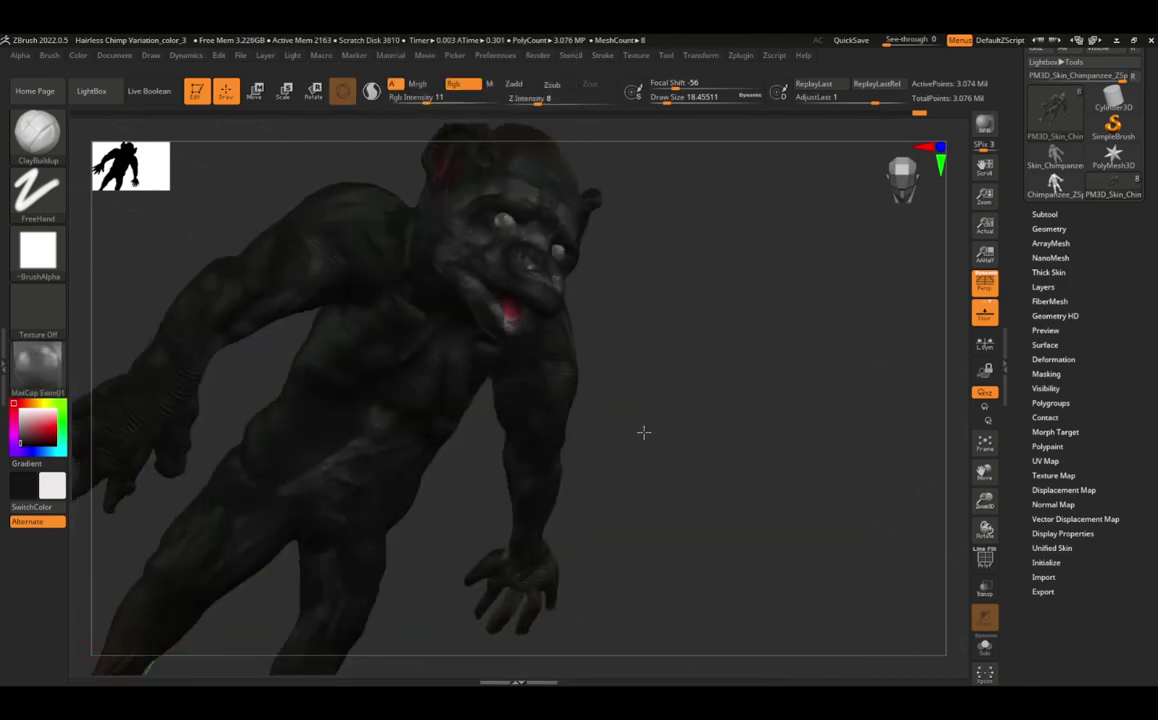
pyautogui.moveTo(644, 431); pyautogui.dragTo(527, 460)
pyautogui.press('m')
pyautogui.click(402, 458)
pyautogui.moveTo(388, 507); pyautogui.dragTo(323, 367)
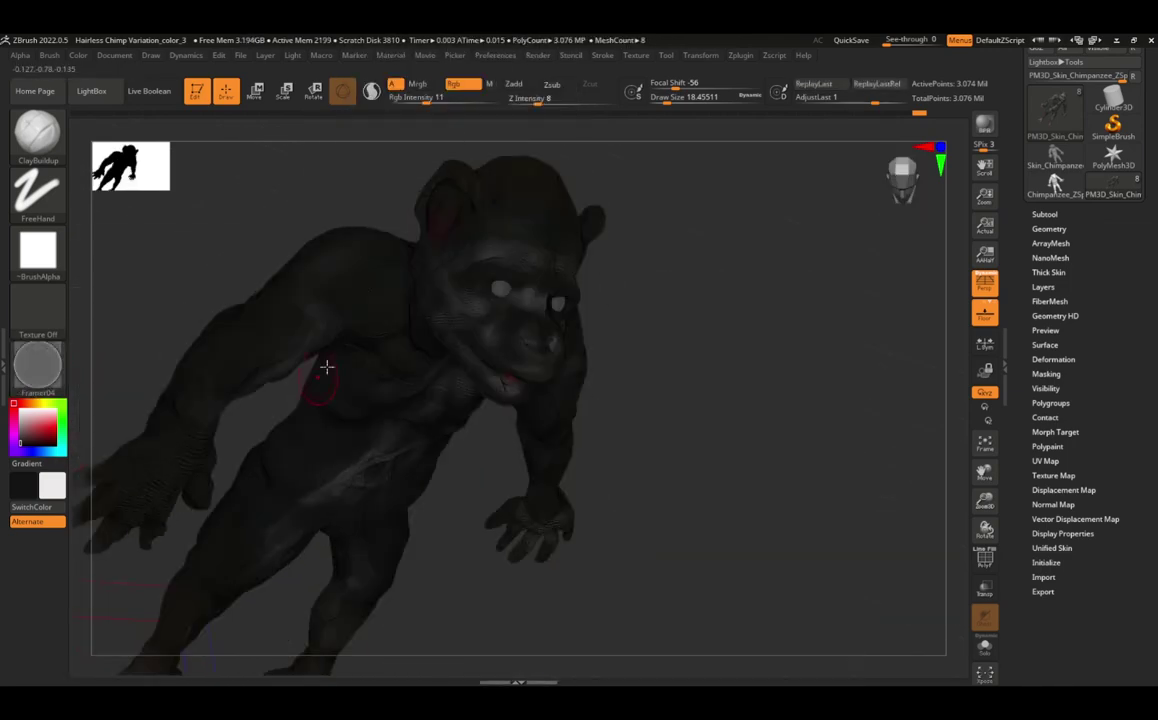
pyautogui.press('m')
pyautogui.click(460, 439)
pyautogui.press('m')
pyautogui.click(228, 487)
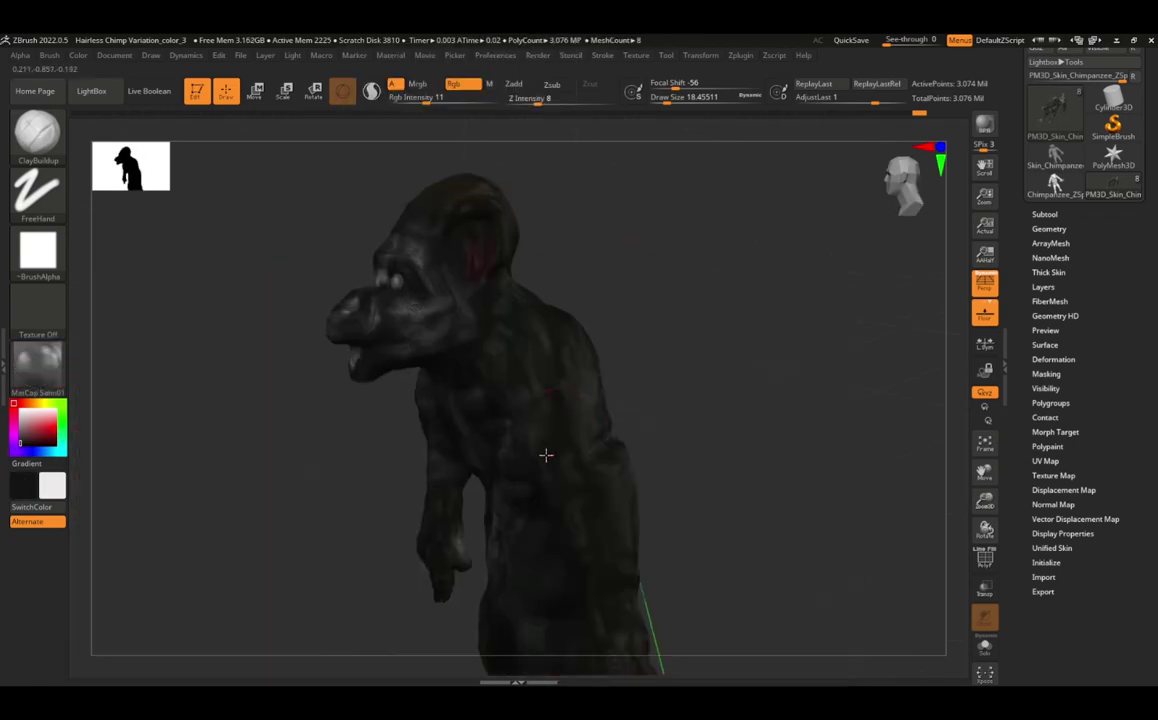
pyautogui.moveTo(545, 455)
pyautogui.mouseDown()
pyautogui.moveTo(199, 463)
pyautogui.moveTo(507, 494)
pyautogui.moveTo(225, 419)
pyautogui.mouseUp()
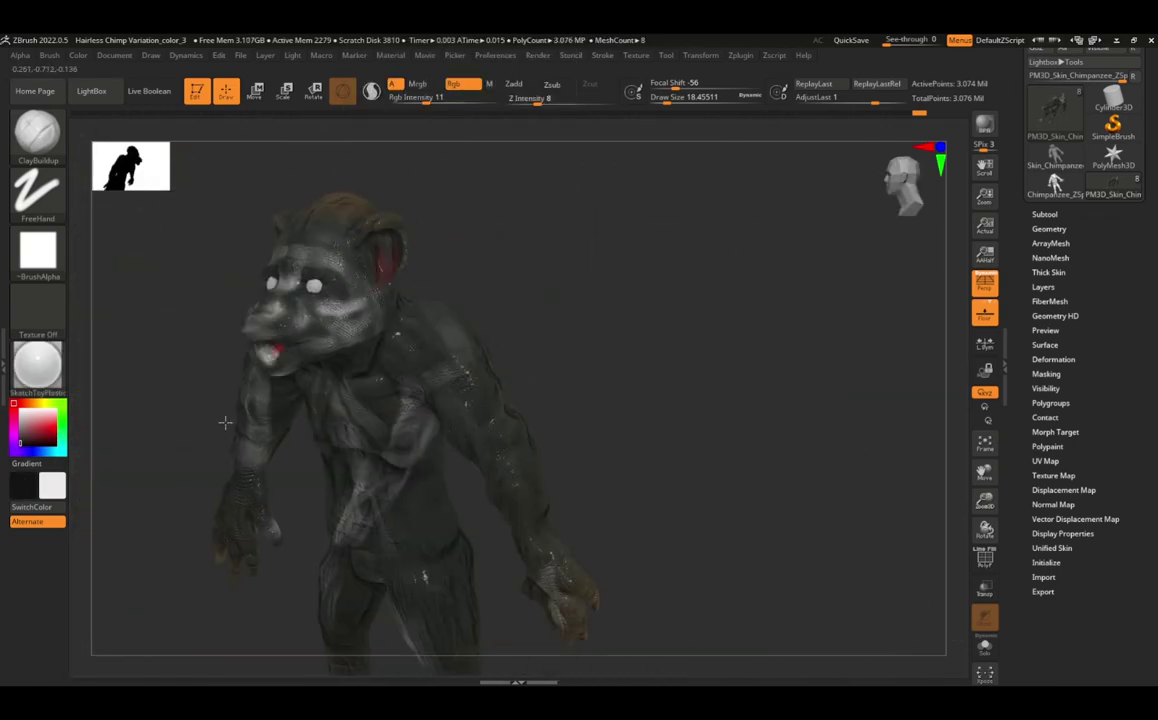
# Step: Try the Chalk, Chrome B, a metal and a dark green clay material
pyautogui.press('m')
pyautogui.click(172, 380)
pyautogui.press('m')
pyautogui.click(282, 388)
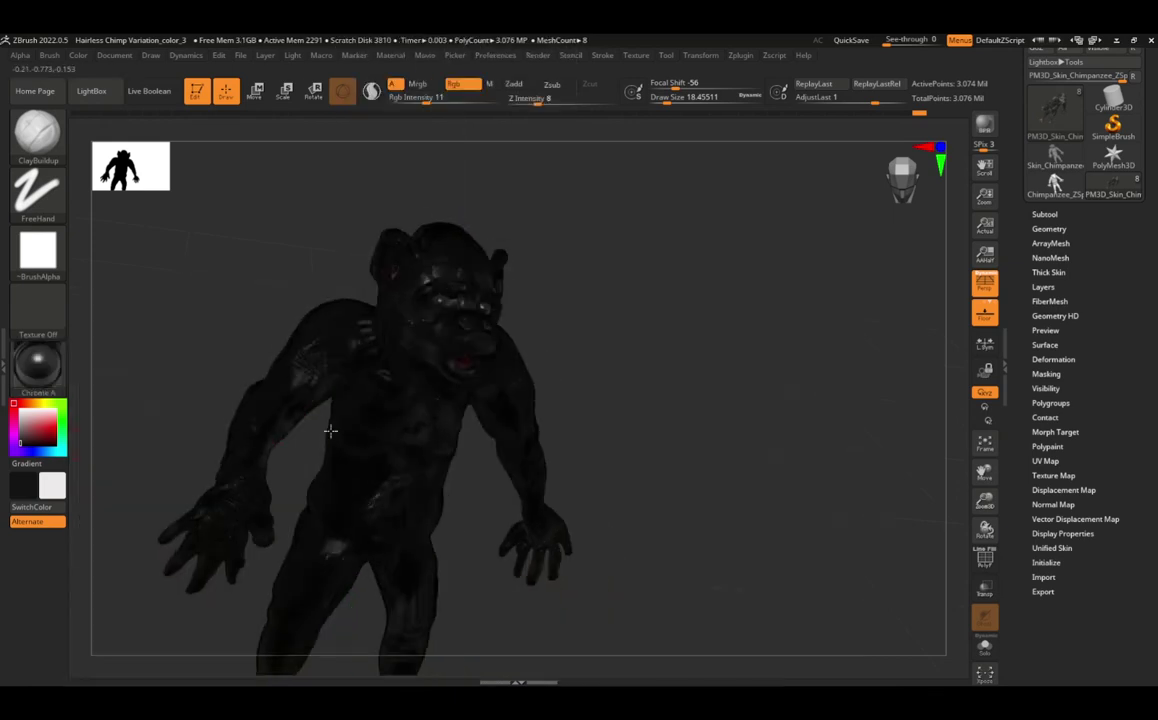
pyautogui.moveTo(300, 400)
pyautogui.mouseDown()
pyautogui.moveTo(450, 420)
pyautogui.moveTo(111, 406)
pyautogui.moveTo(182, 357)
pyautogui.mouseUp()
pyautogui.press('m')
pyautogui.click(286, 410)
pyautogui.press('m')
pyautogui.click(750, 369)
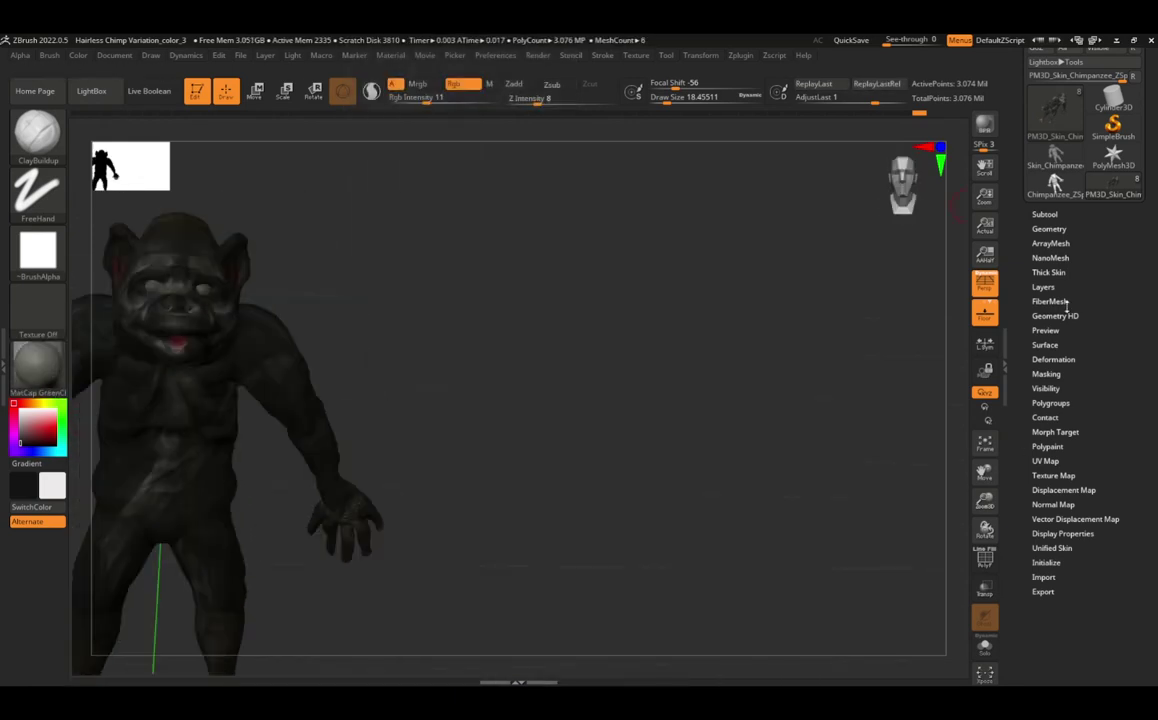
pyautogui.scroll(3, 1072, 507)
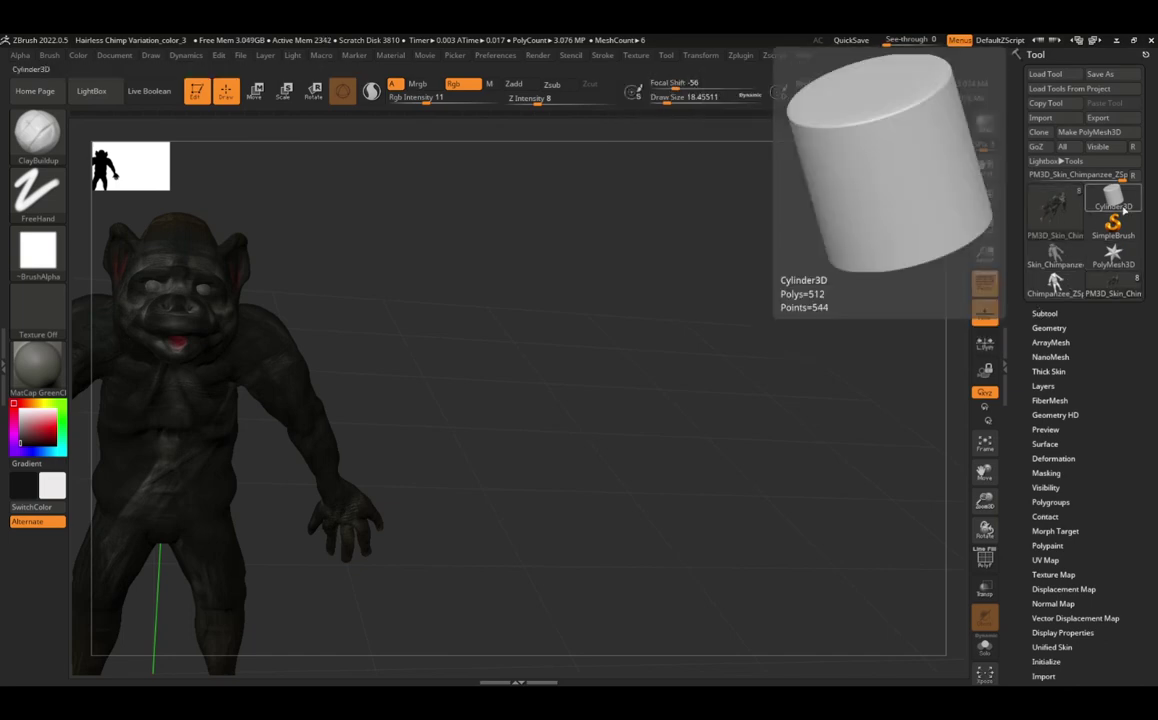
pyautogui.scroll(5, 355, 358)
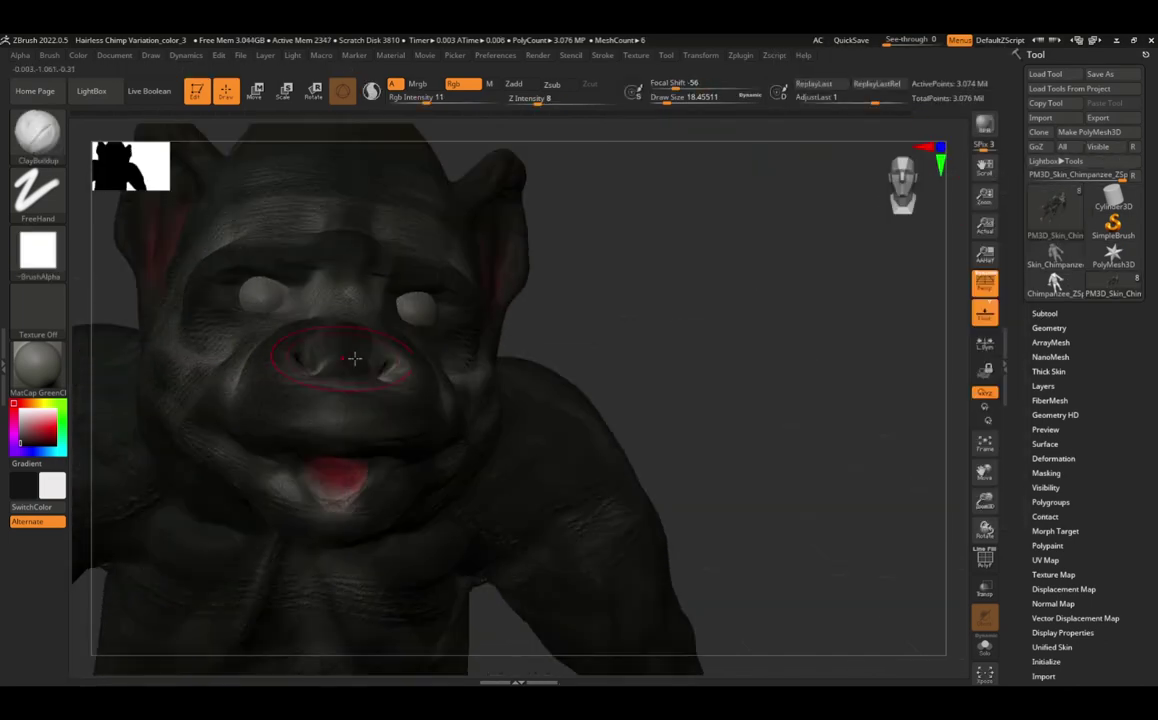
# Step: Delete all subtools except the head, then close the project
pyautogui.click(1044, 313)
pyautogui.click(1104, 482)
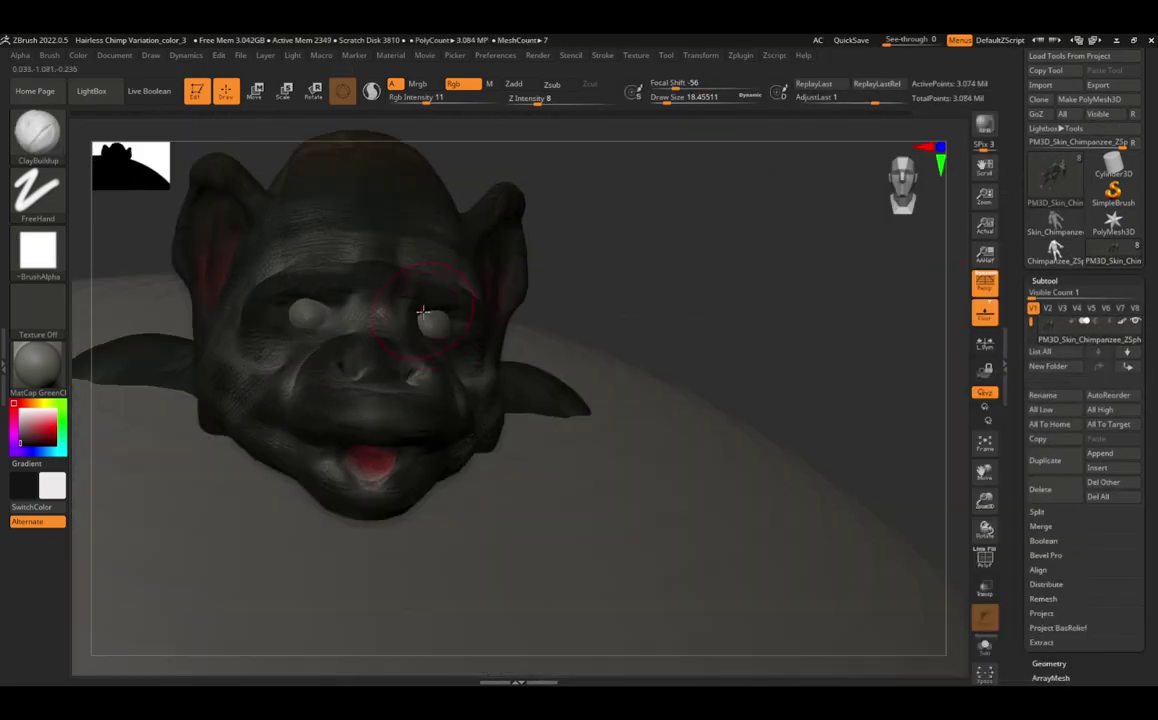
pyautogui.press('w')
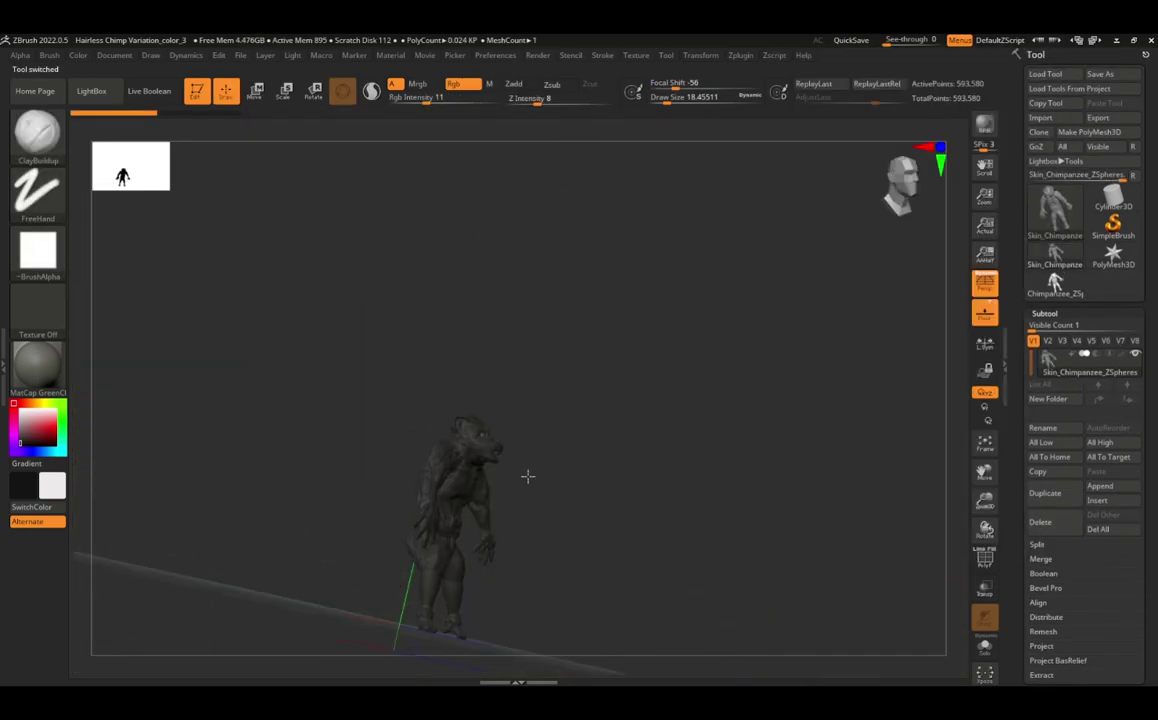
pyautogui.click(240, 55)
pyautogui.click(265, 80)
pyautogui.click(600, 396)
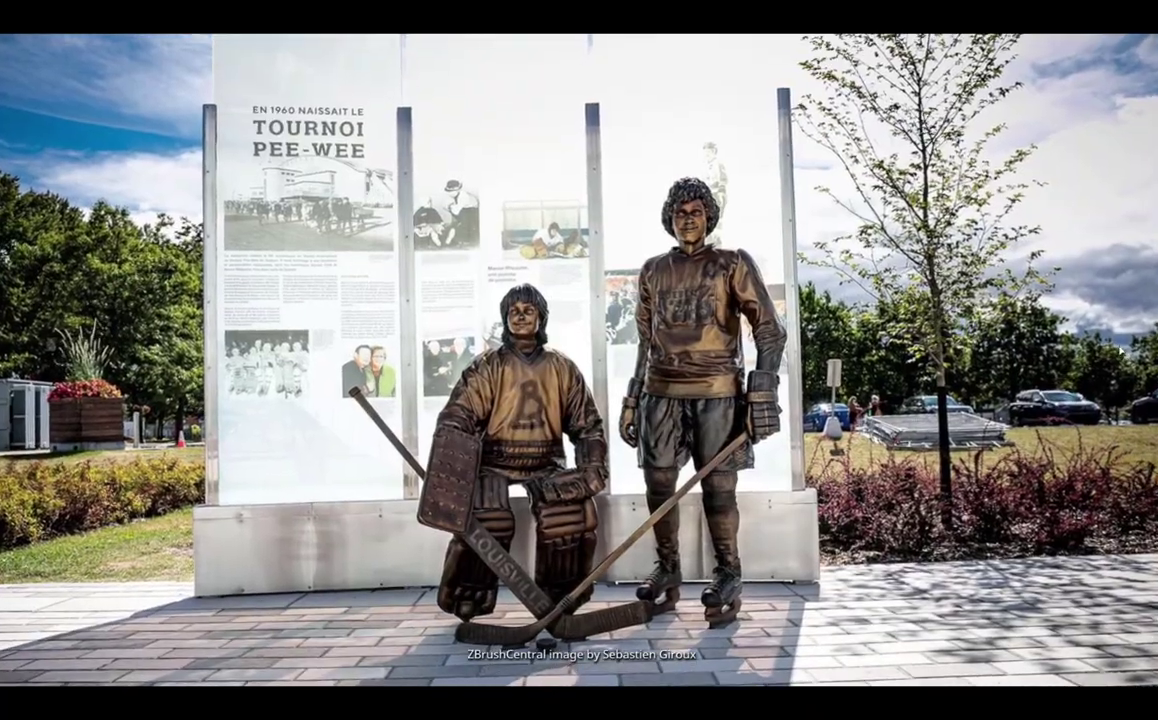
# Step: Set a texture as the movie title image with the caption 'Apes Ascendanc'
pyautogui.click(424, 56)
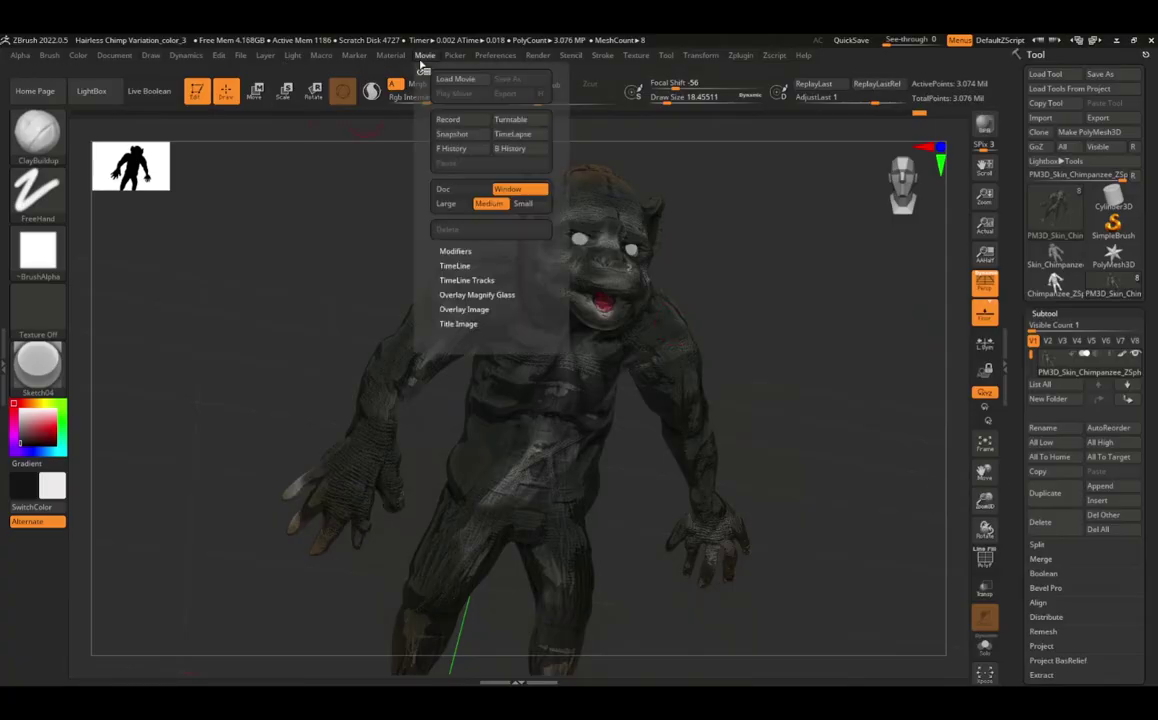
pyautogui.click(452, 355)
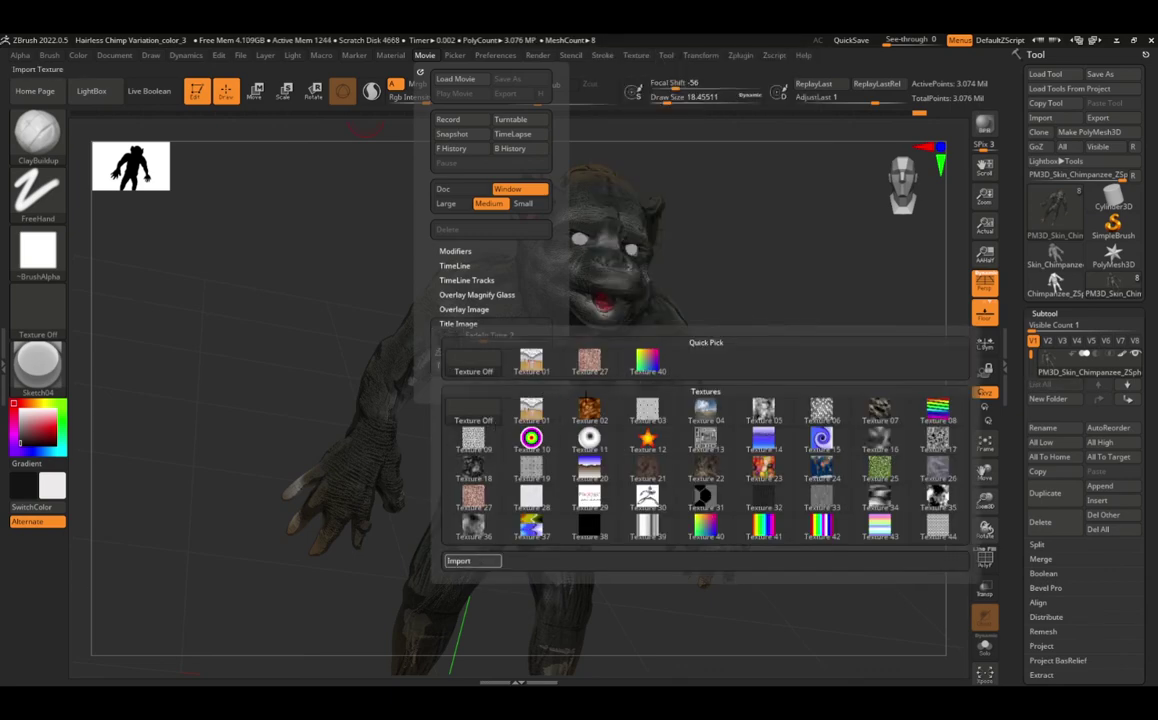
pyautogui.click(468, 363)
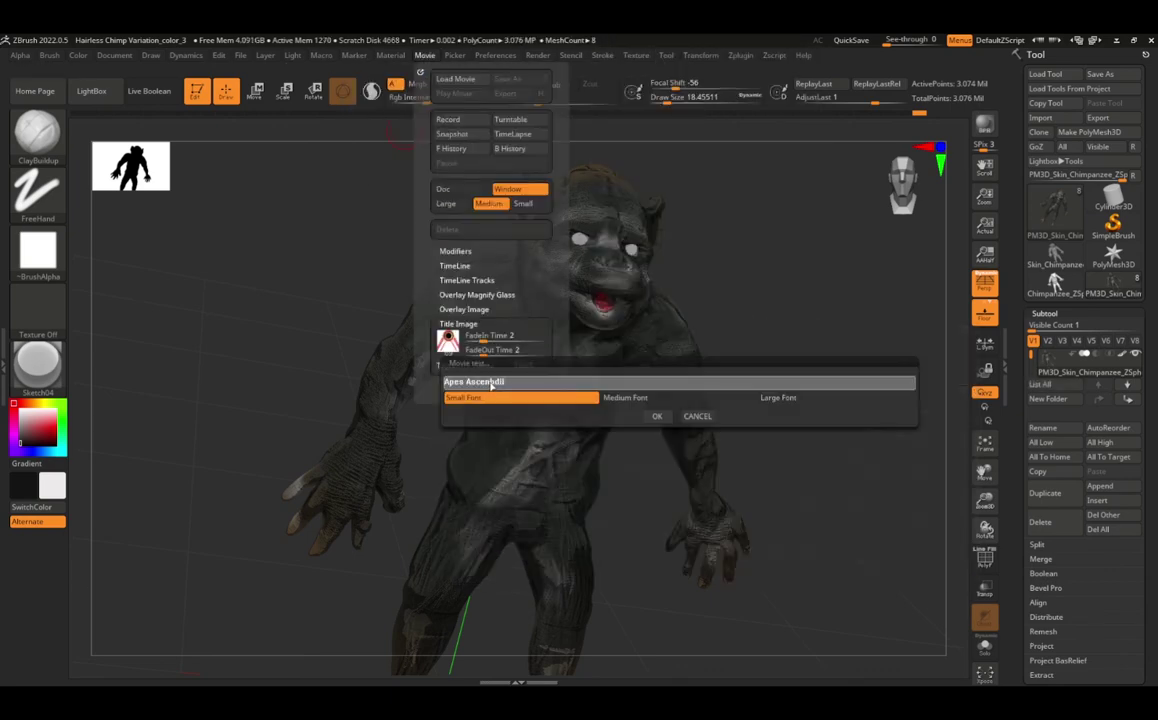
pyautogui.write('Apes Ascendanc')
pyautogui.press('Return')
# Step: Record a full-document large-size turntable, play it back, then record a replacement turntable
pyautogui.click(424, 56)
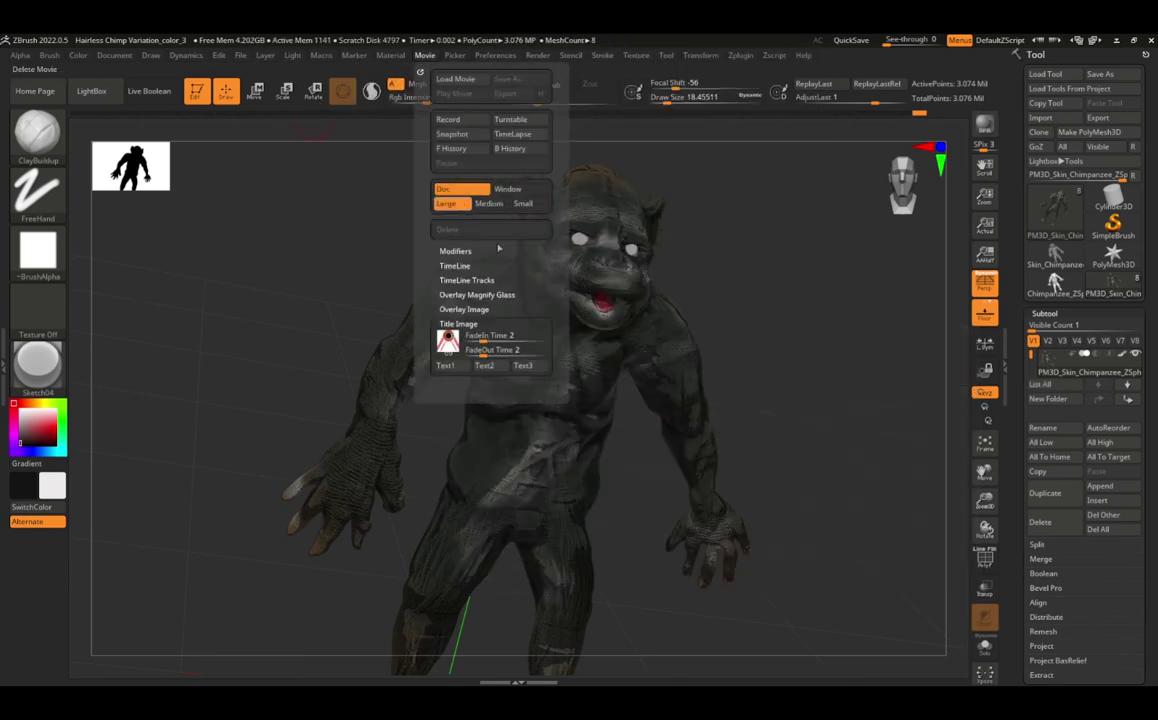
pyautogui.click(510, 119)
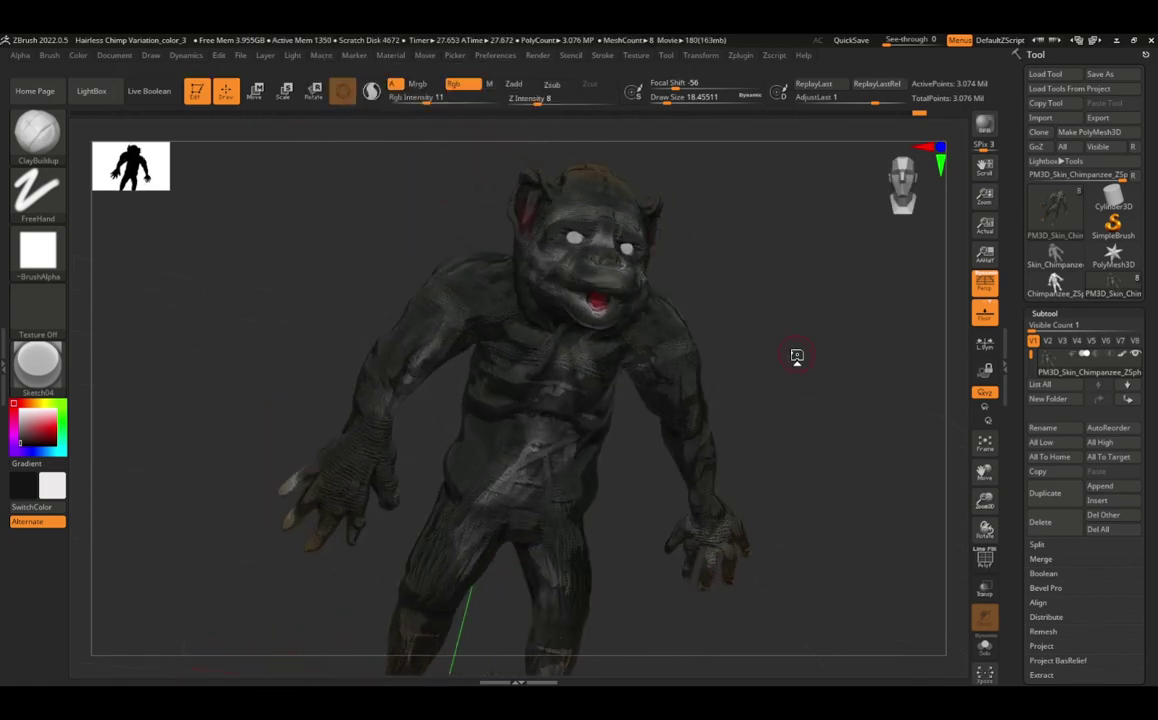
pyautogui.click(424, 56)
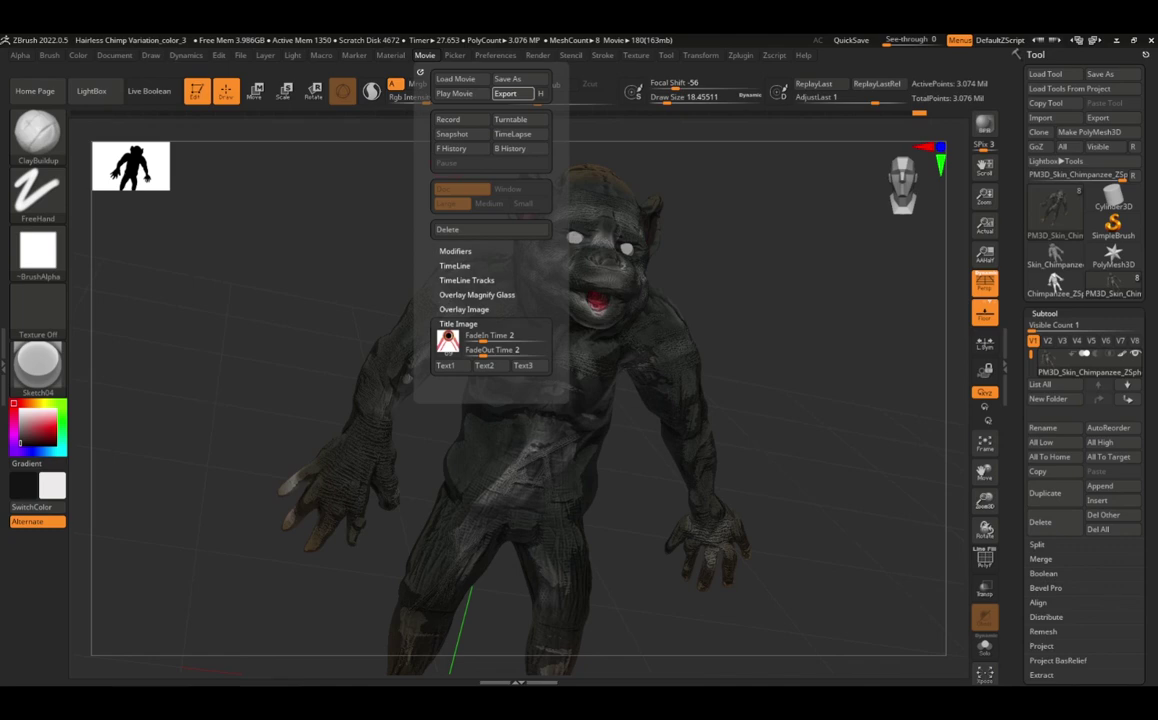
pyautogui.click(505, 93)
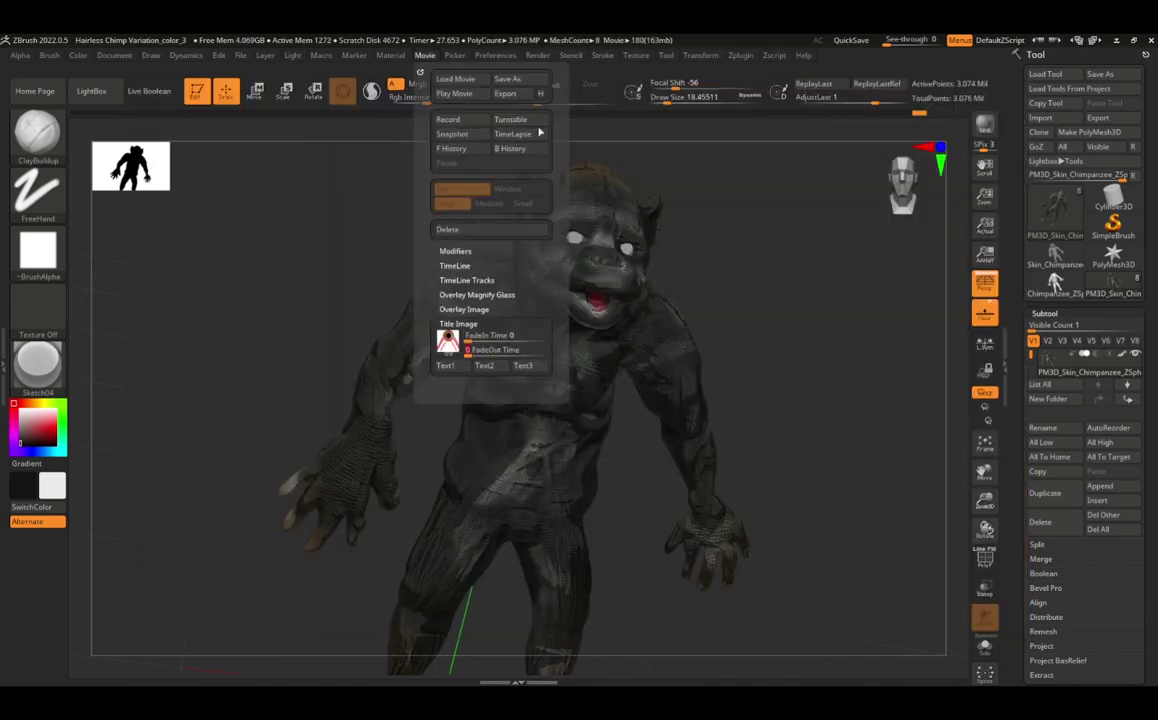
pyautogui.click(510, 119)
pyautogui.click(548, 395)
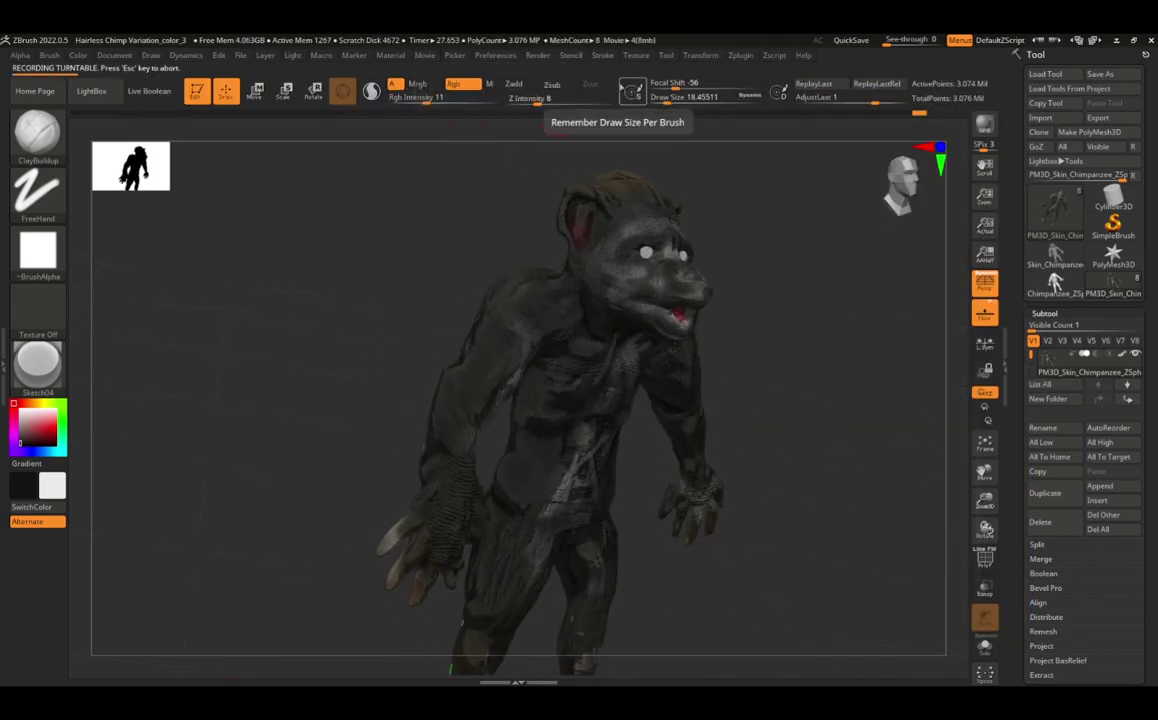